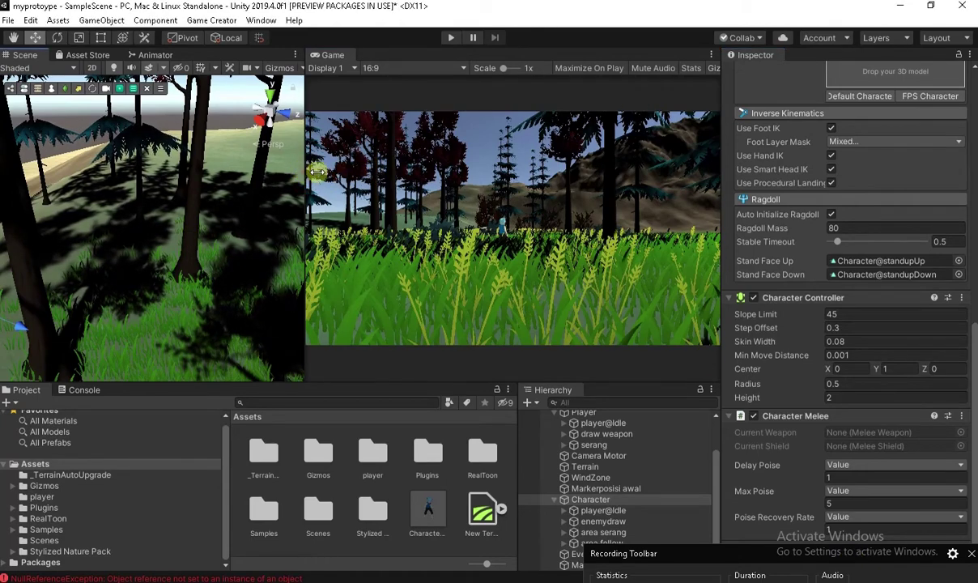
- Widen and reframe the Scene view, then collapse Character and Player in the Hierarchy
left_click_drag(304, 173, 503, 162)
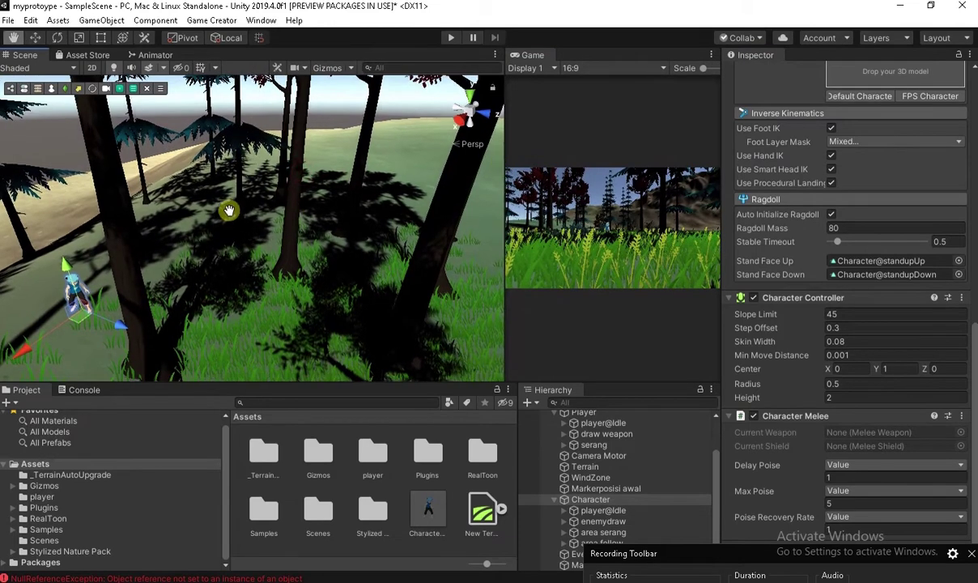
right_click_drag(293, 213, 294, 251)
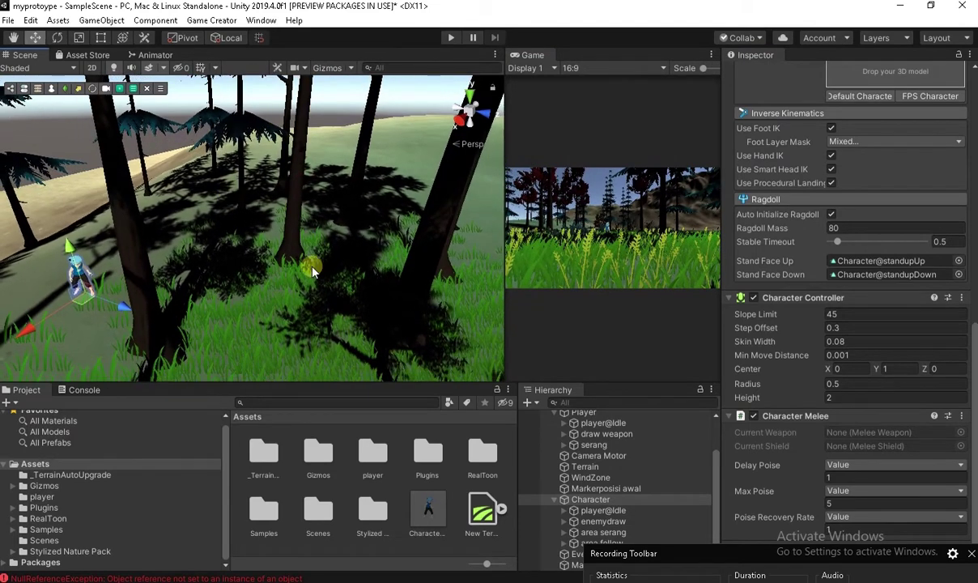
left_click(555, 501)
left_click(554, 459)
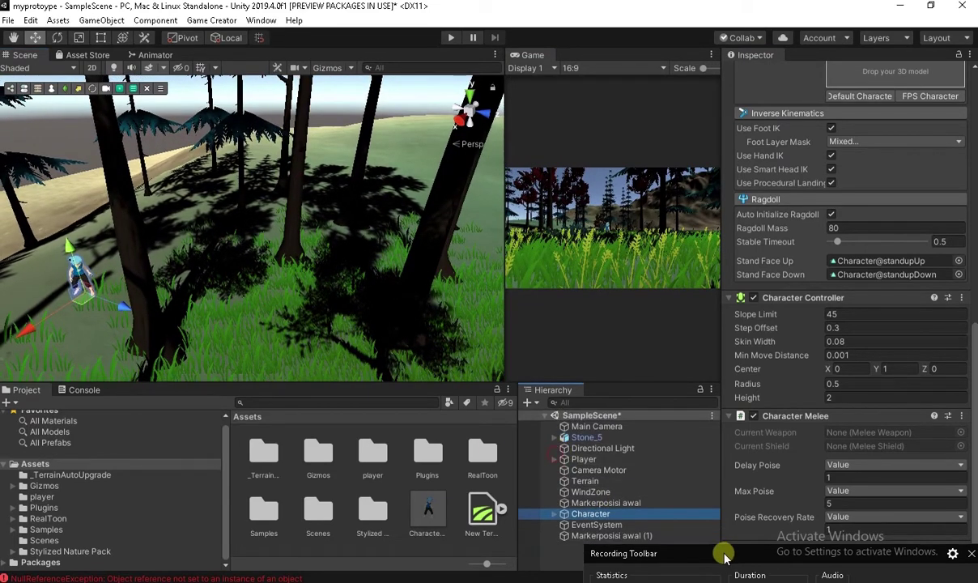
left_click(614, 553)
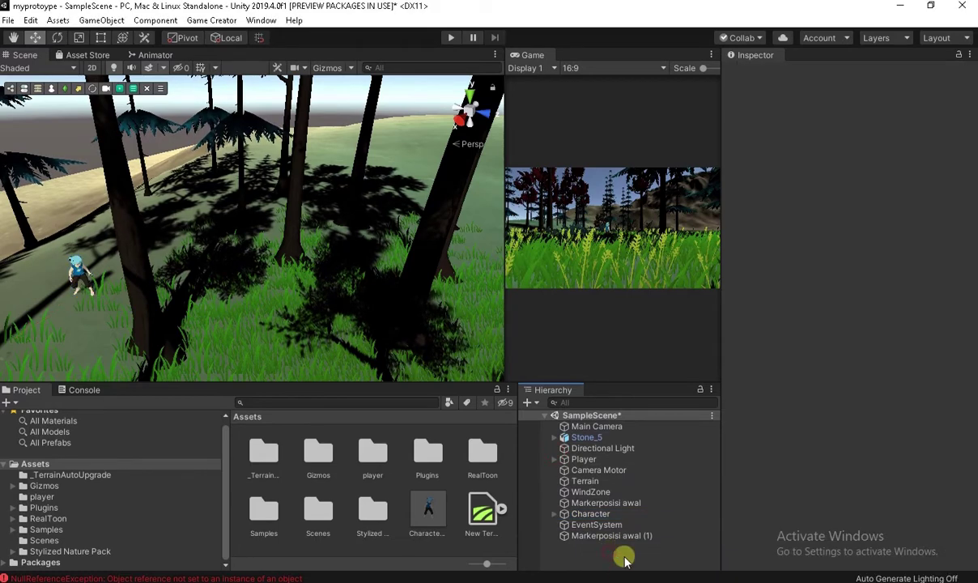
right_click(605, 553)
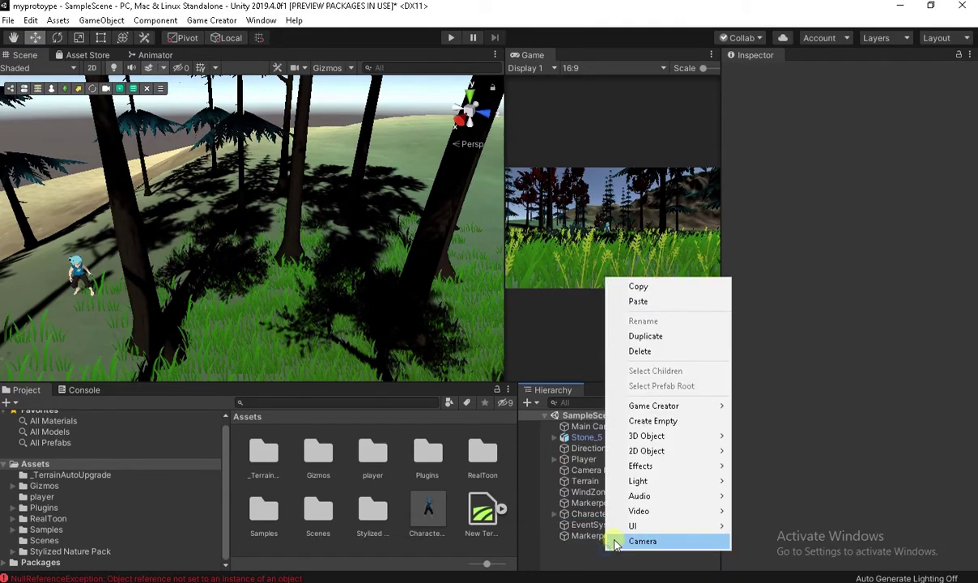
- Add a Game Creator Stats component to the Player object, giving it HP 100% and MP 25%
left_click(585, 467)
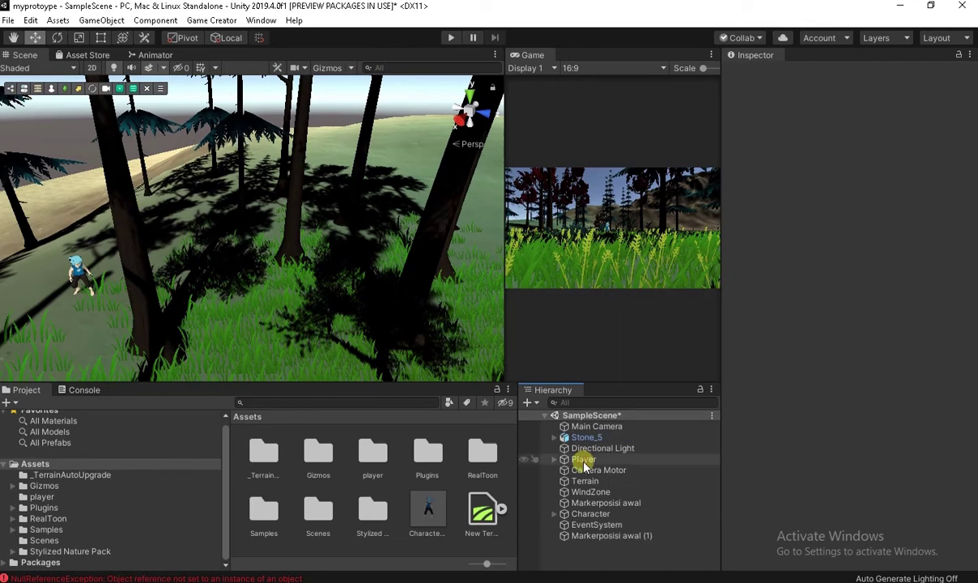
left_click(585, 461)
left_click_drag(974, 259, 965, 518)
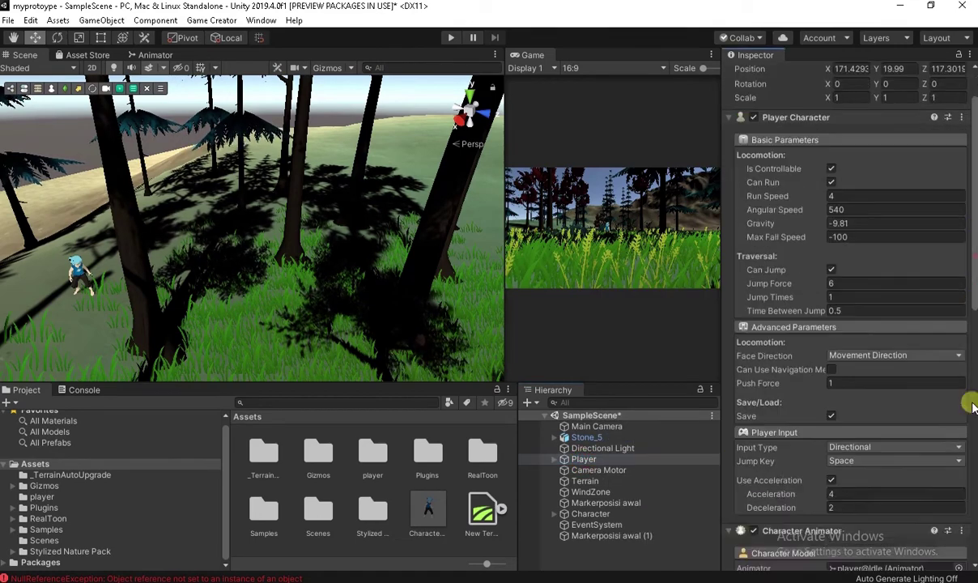
left_click(846, 552)
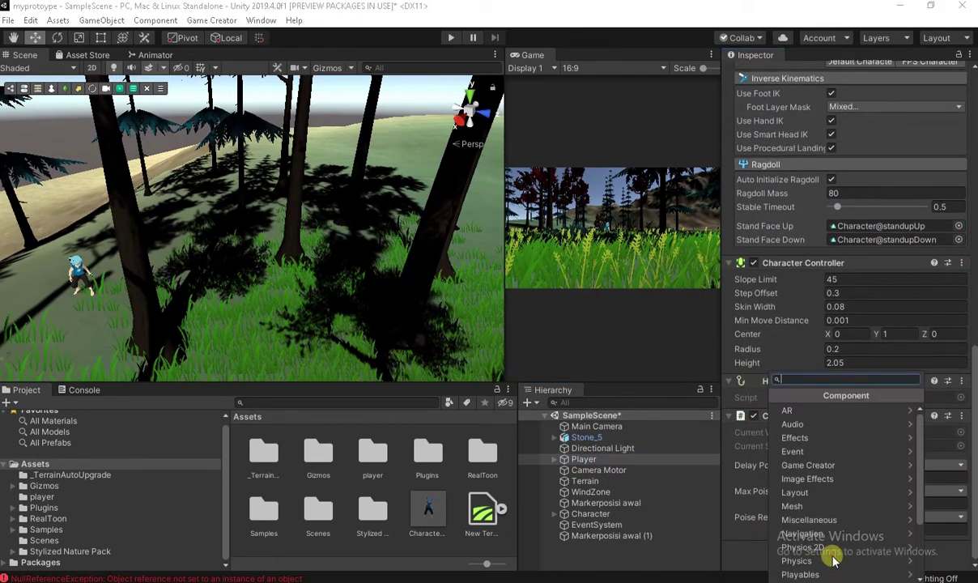
left_click(806, 465)
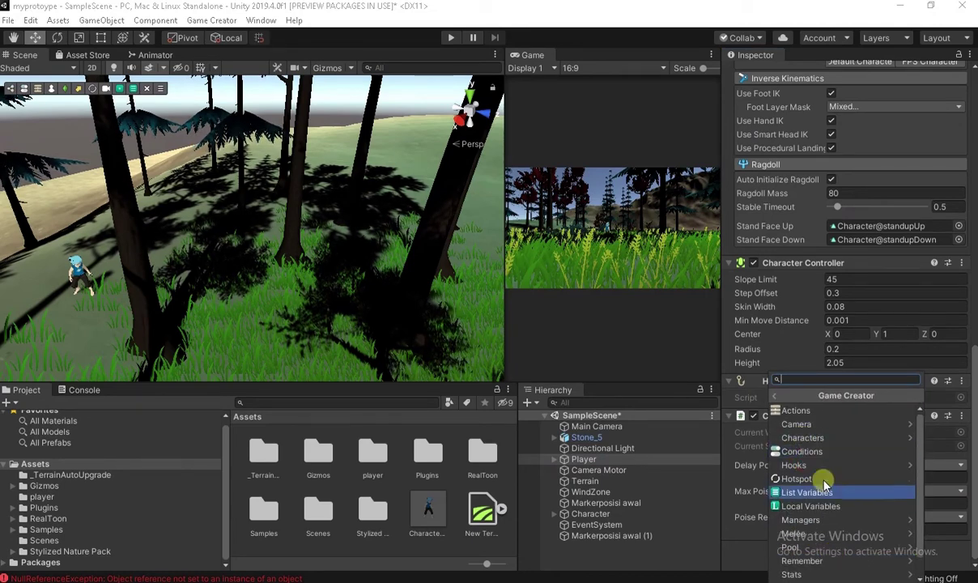
left_click(798, 573)
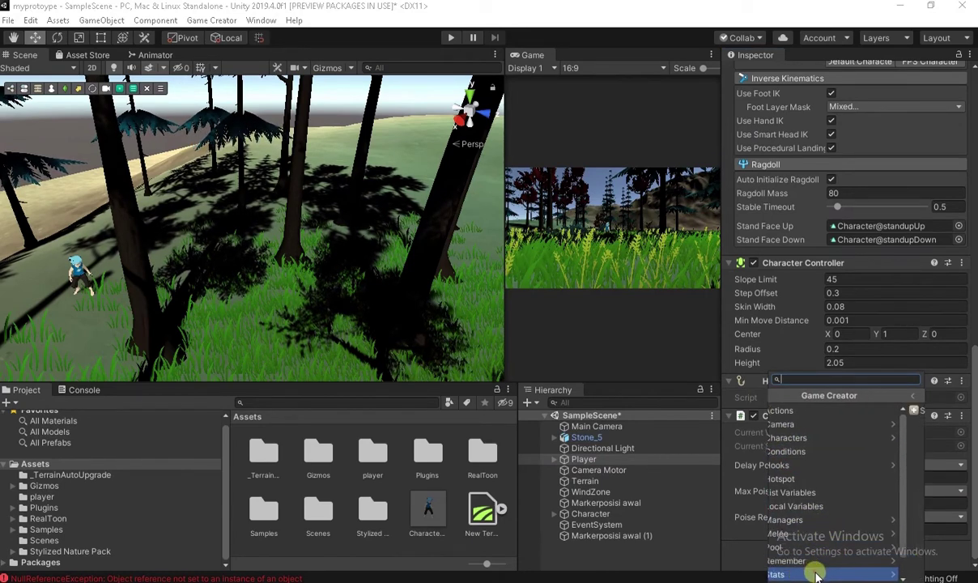
left_click(790, 410)
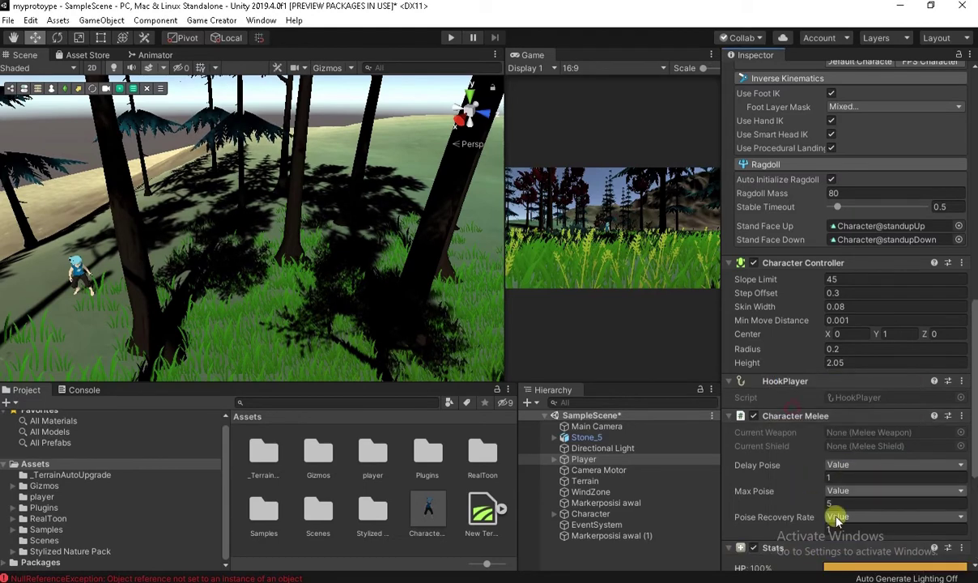
left_click_drag(974, 404, 973, 482)
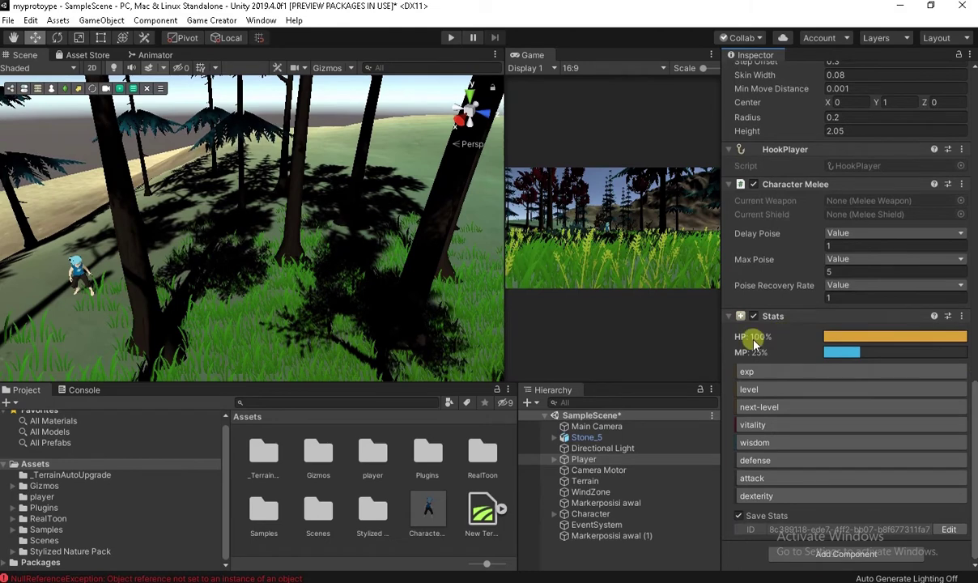
- Add a Game Creator Stats component to the Character object
left_click(588, 513)
left_click(850, 552)
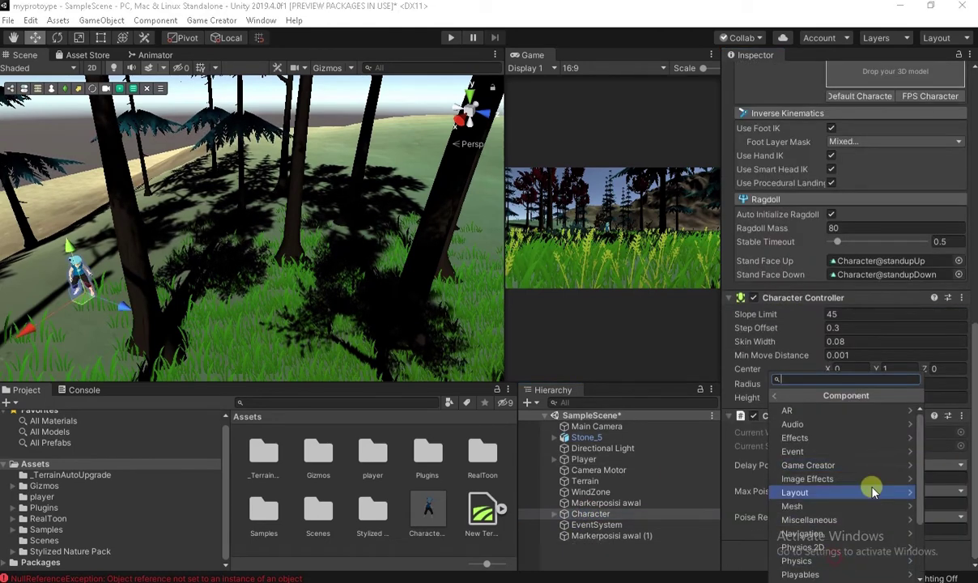
left_click(809, 464)
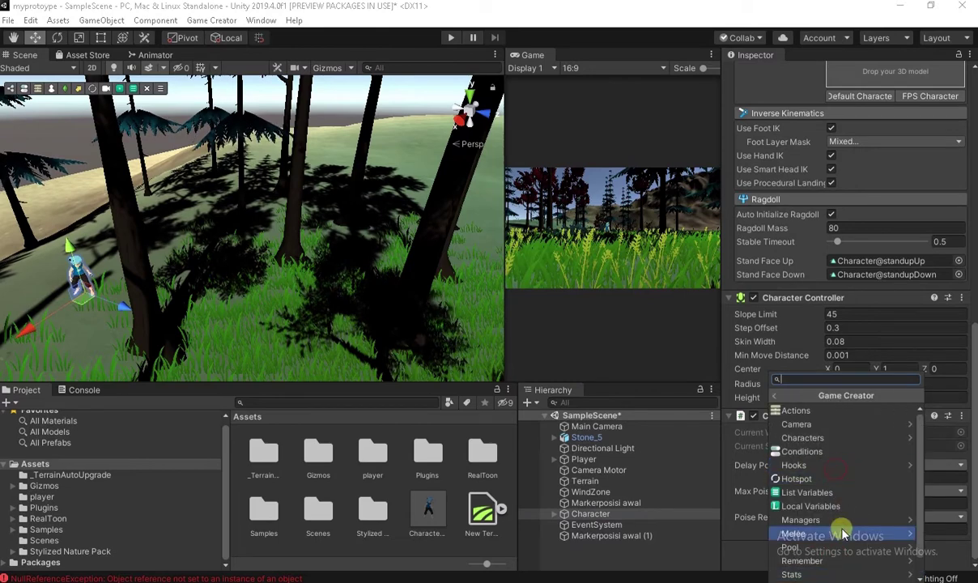
left_click(810, 573)
left_click(801, 414)
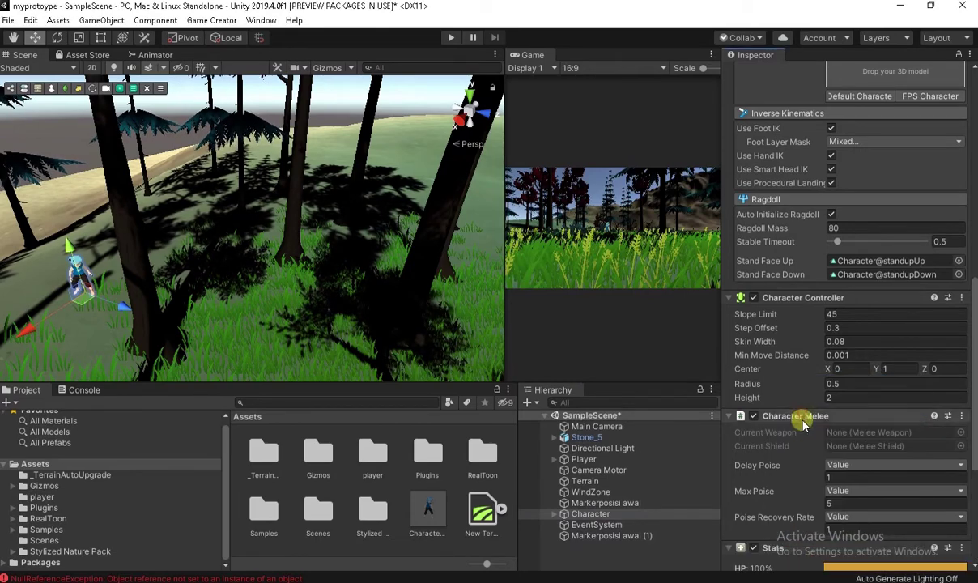
- Reselect Character and review its Character Melee and Stats components in the Inspector
left_click(617, 552)
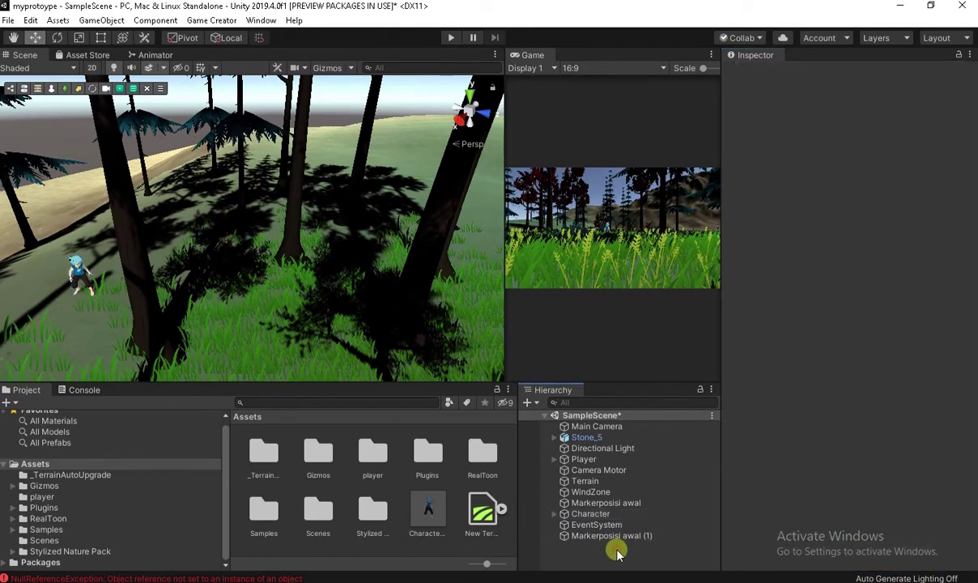
left_click(590, 514)
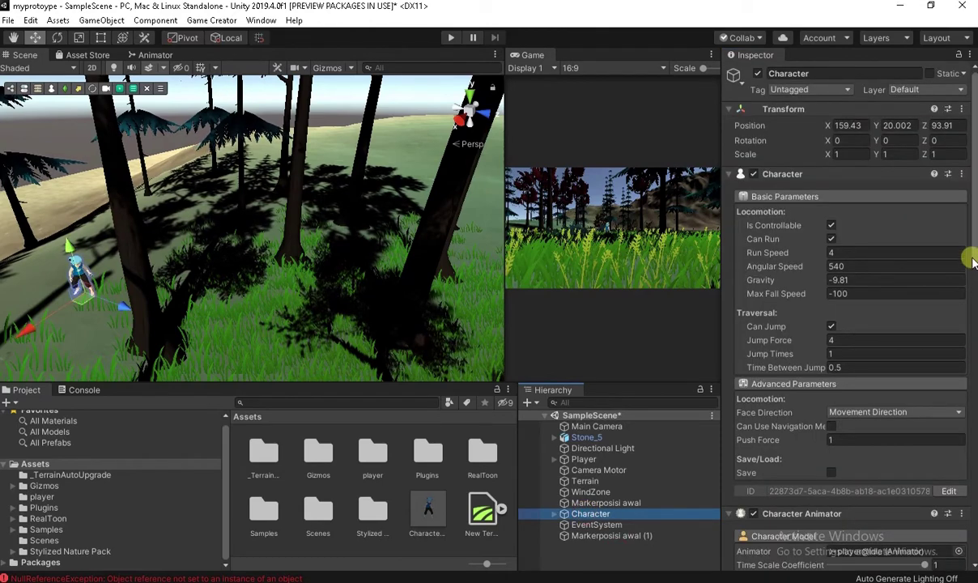
left_click_drag(970, 259, 868, 414)
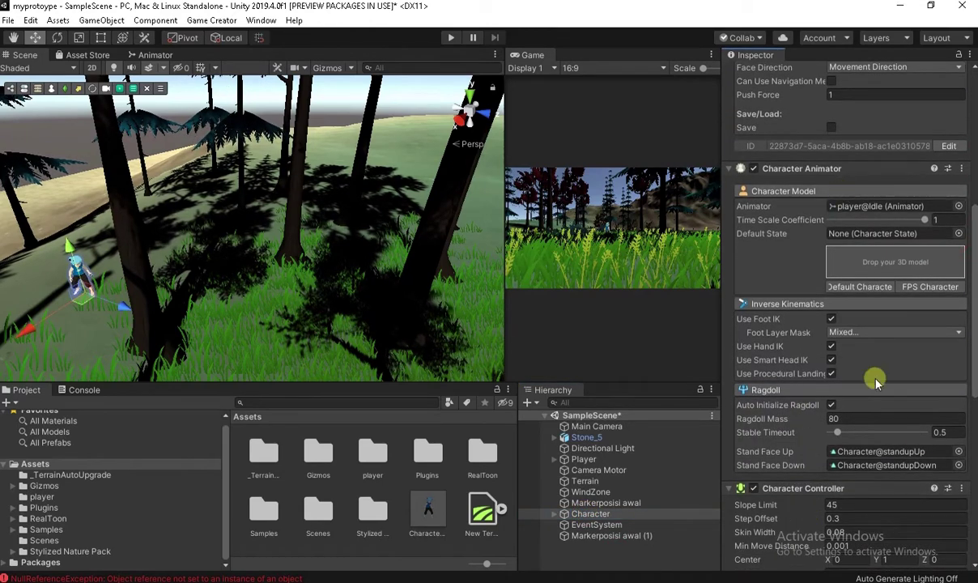
scroll(875, 381, "down", 5)
- Create a new UI Canvas in the scene from the Hierarchy
left_click(581, 557)
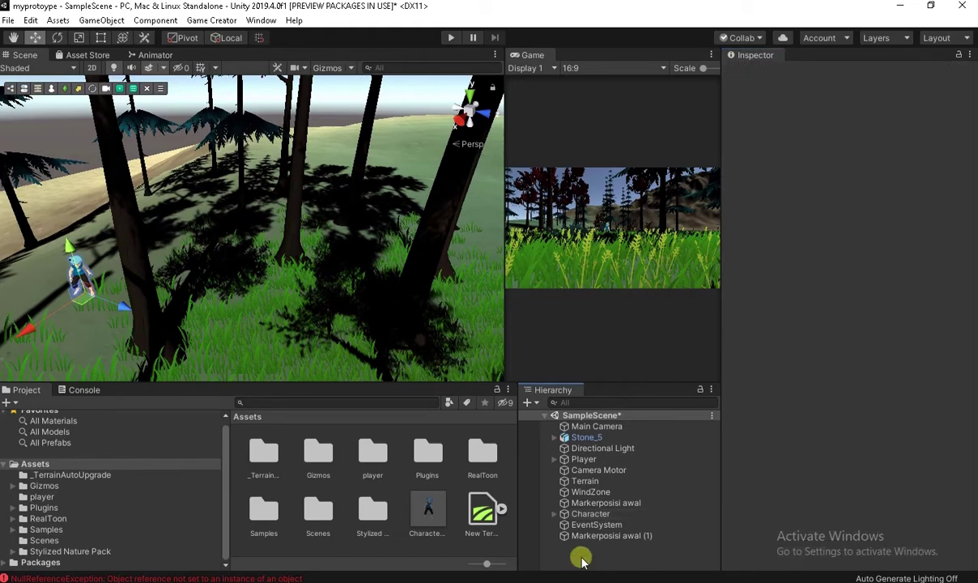
right_click(581, 557)
mouse_move(640, 536)
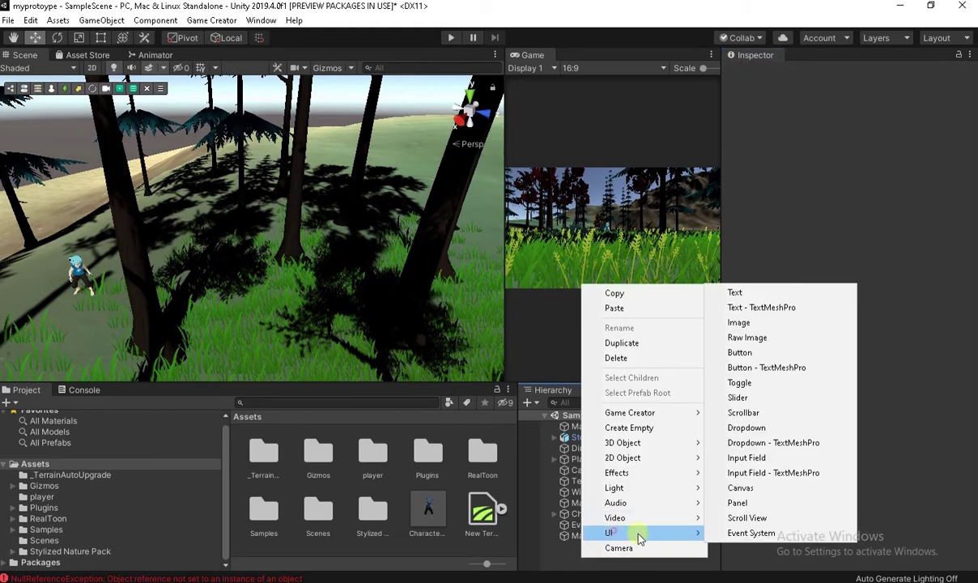
left_click(738, 488)
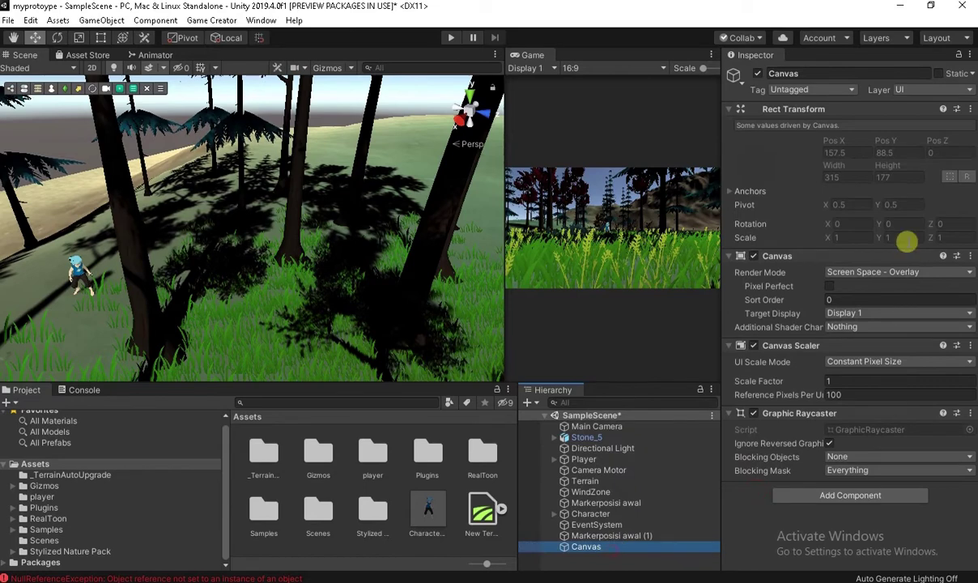
- Set the Canvas Scaler to Scale With Screen Size with a 1280 × 720 reference resolution
left_click(861, 363)
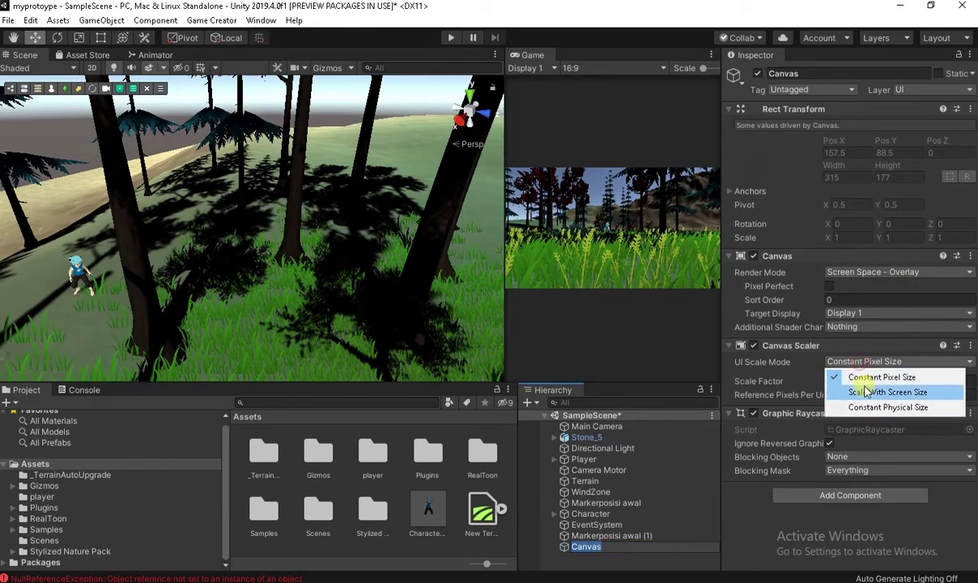
left_click(873, 392)
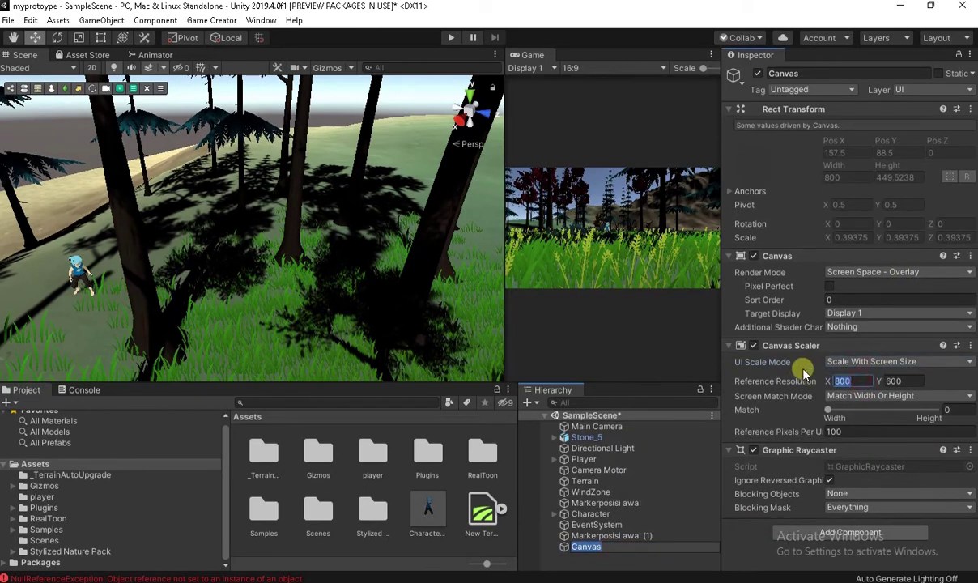
type("1280")
key("Tab")
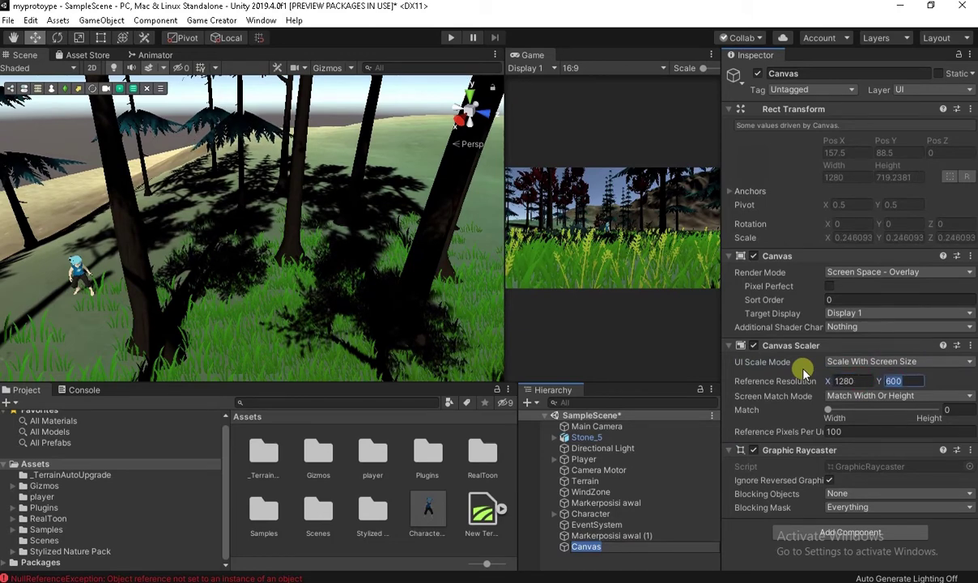
type("720")
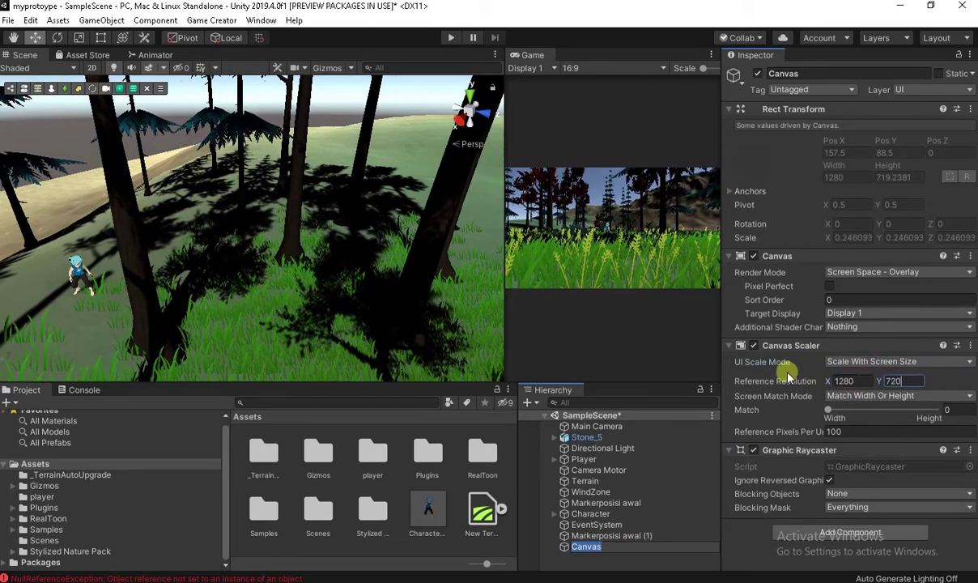
left_click(600, 548)
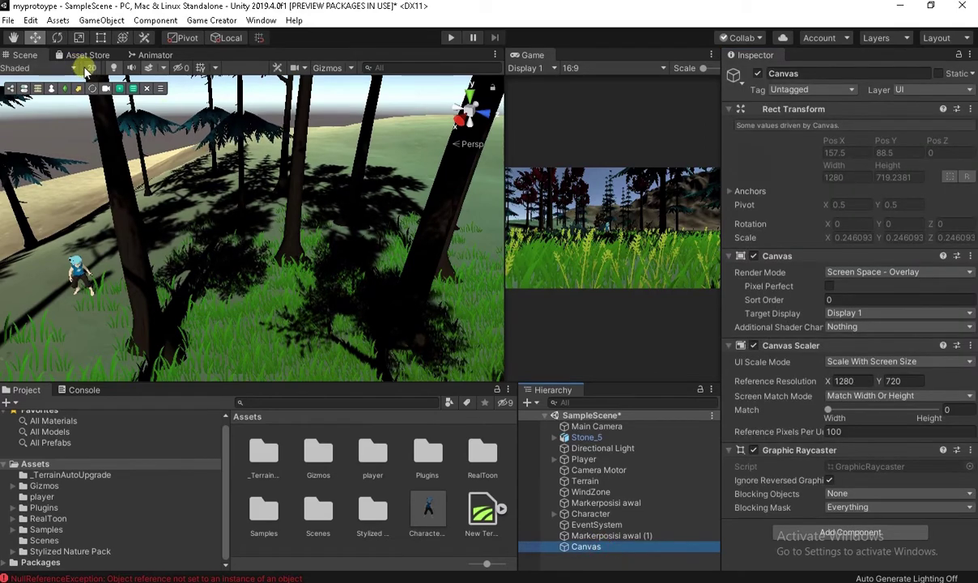
- Switch the Scene view to 2D, frame the Canvas, widen the Game view and reselect Canvas
left_click(86, 69)
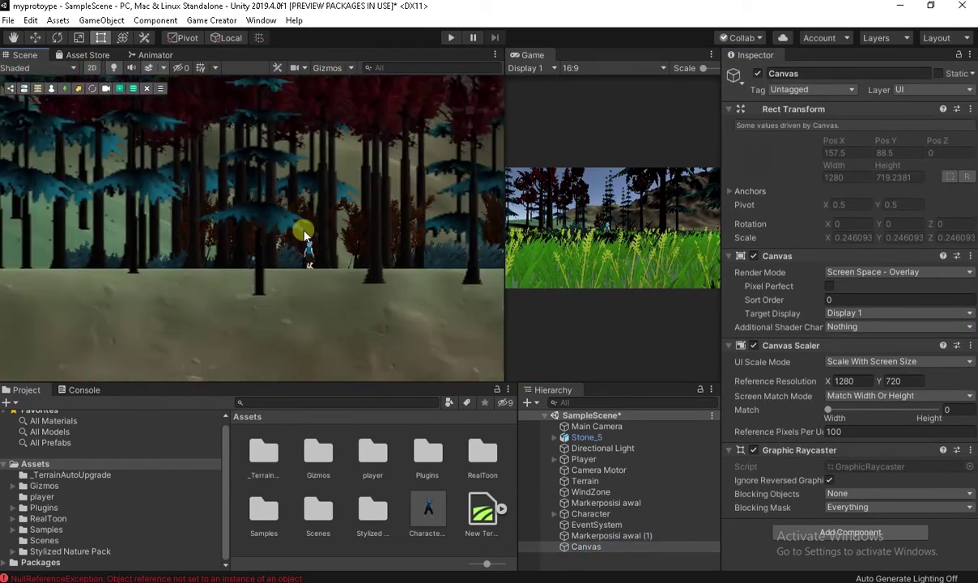
key("f")
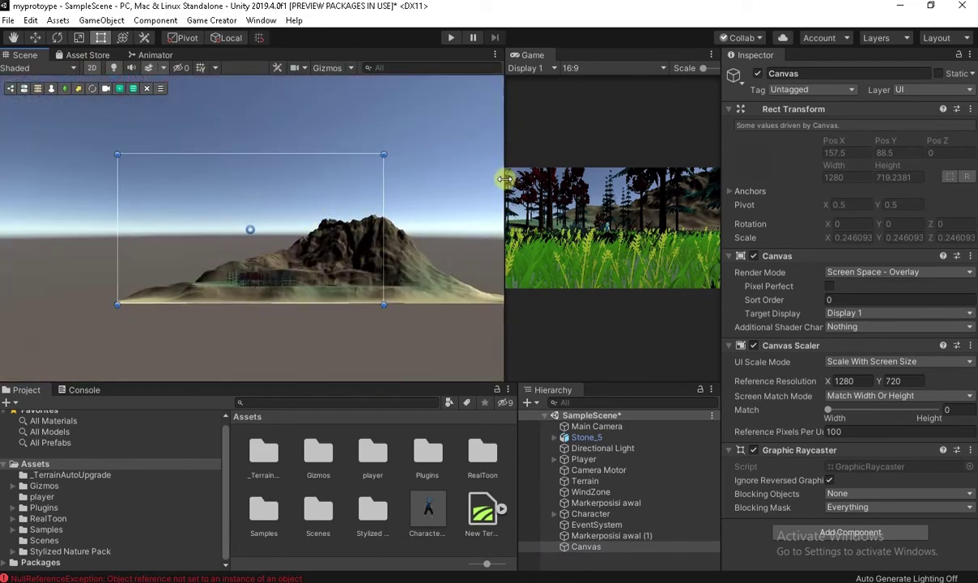
left_click_drag(504, 178, 443, 178)
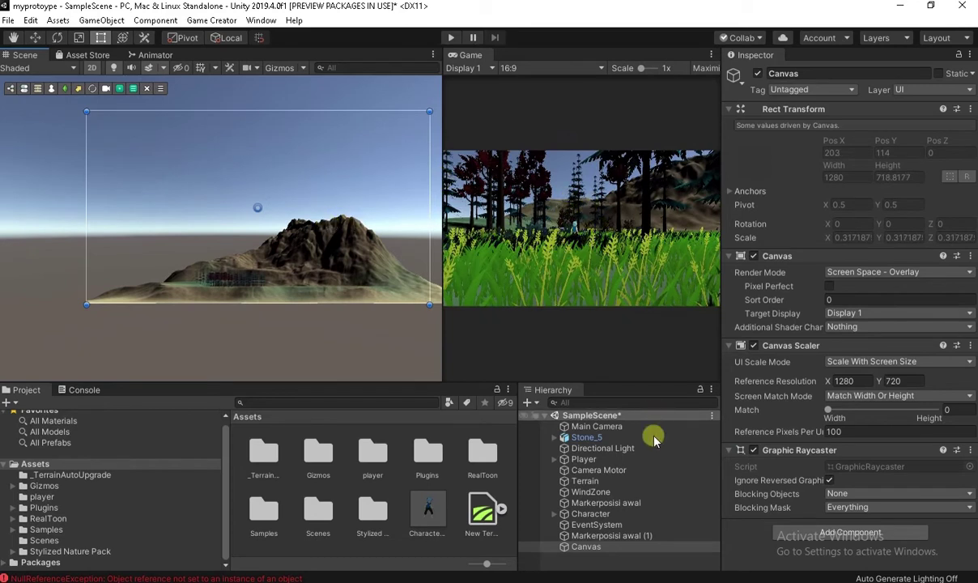
left_click(607, 548)
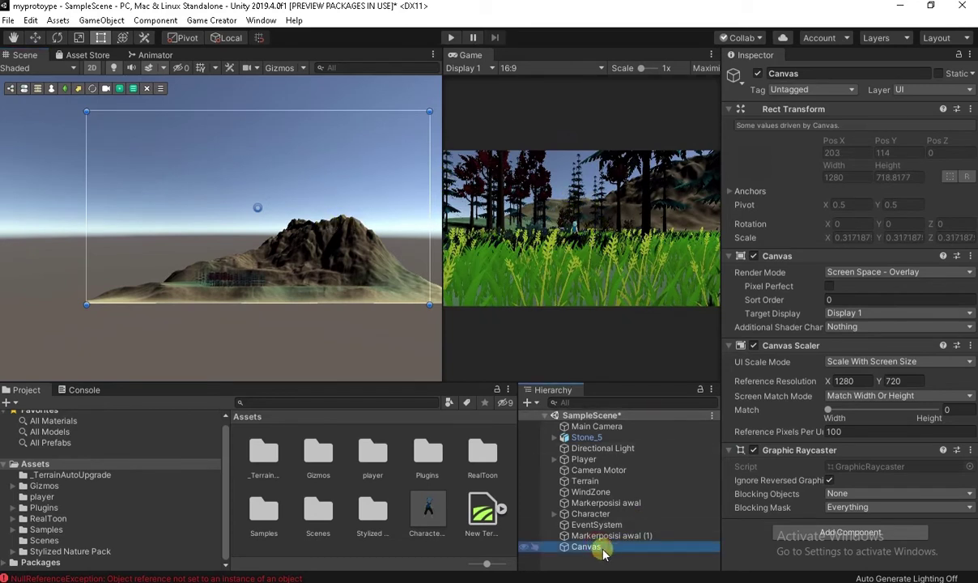
- Add a UI Image under the Canvas
right_click(603, 551)
mouse_move(636, 525)
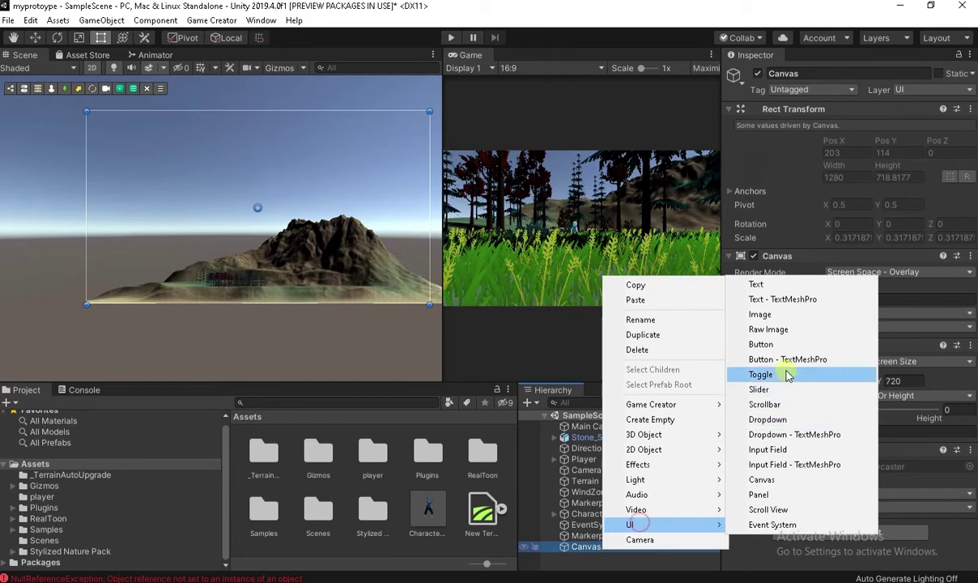
left_click(773, 320)
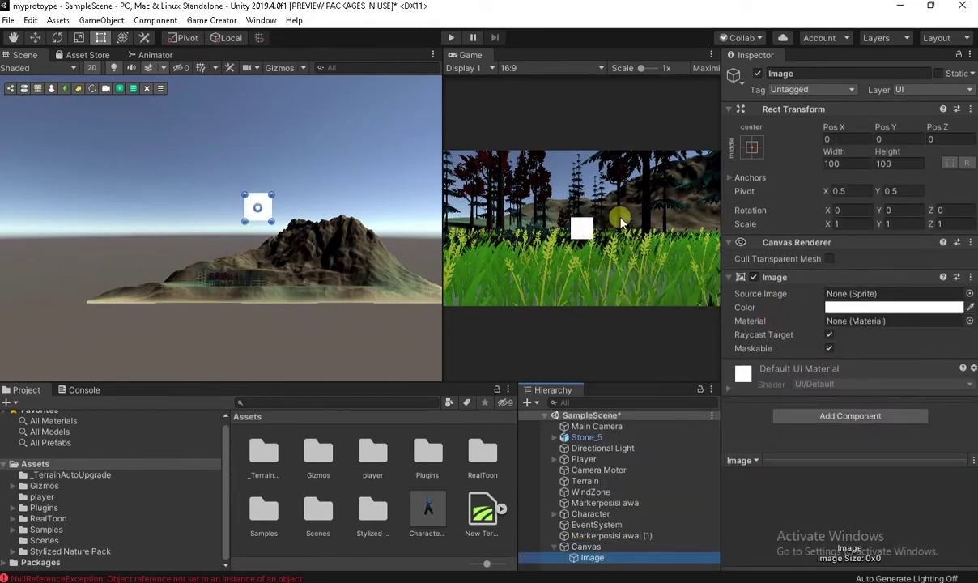
- Shrink the white Image to about 33 × 36 and move it to -126.83, -264.04
mouse_move(442, 184)
left_mouse_down()
mouse_move(468, 203)
mouse_move(360, 232)
left_mouse_up()
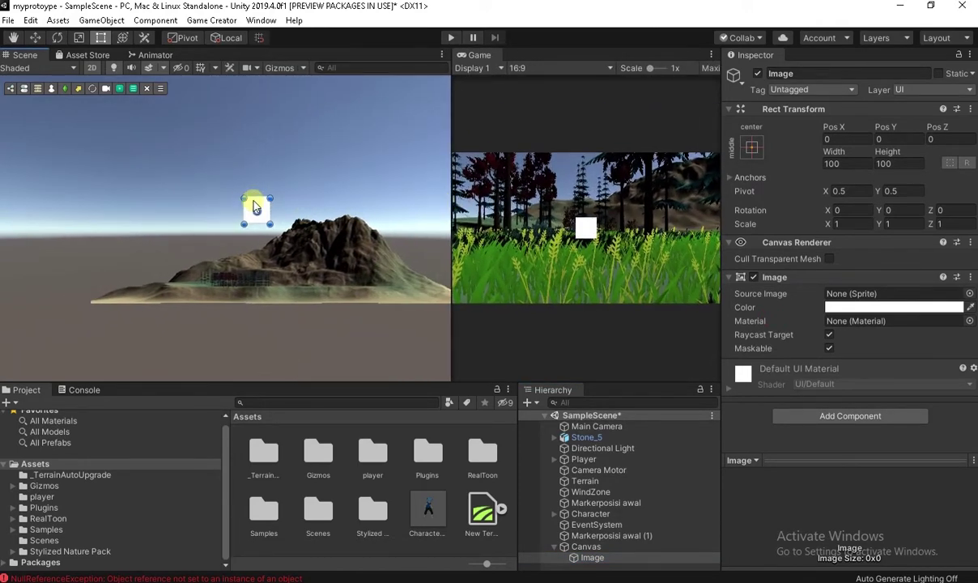
left_click_drag(267, 197, 248, 202)
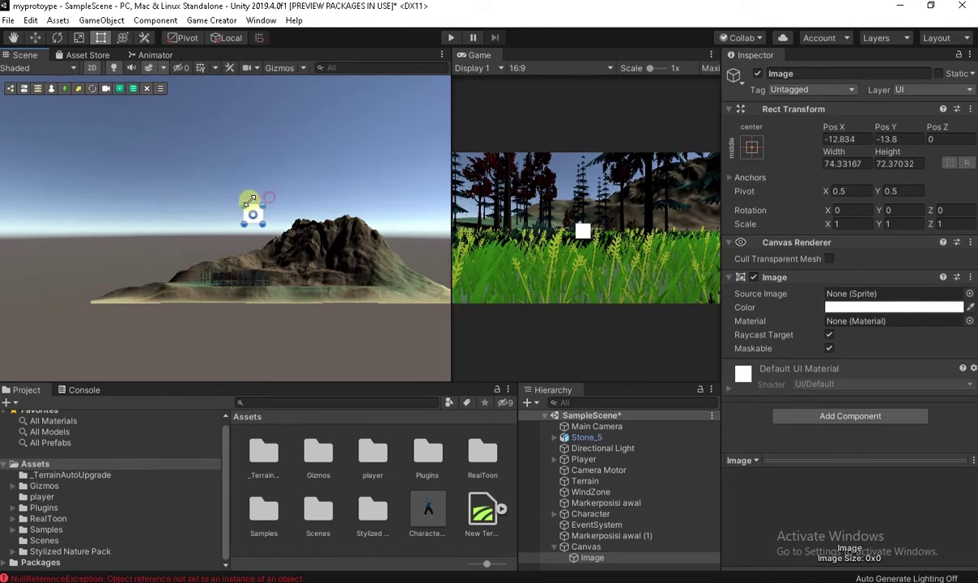
scroll(214, 219, "up", 2)
scroll(244, 203, "up", 1)
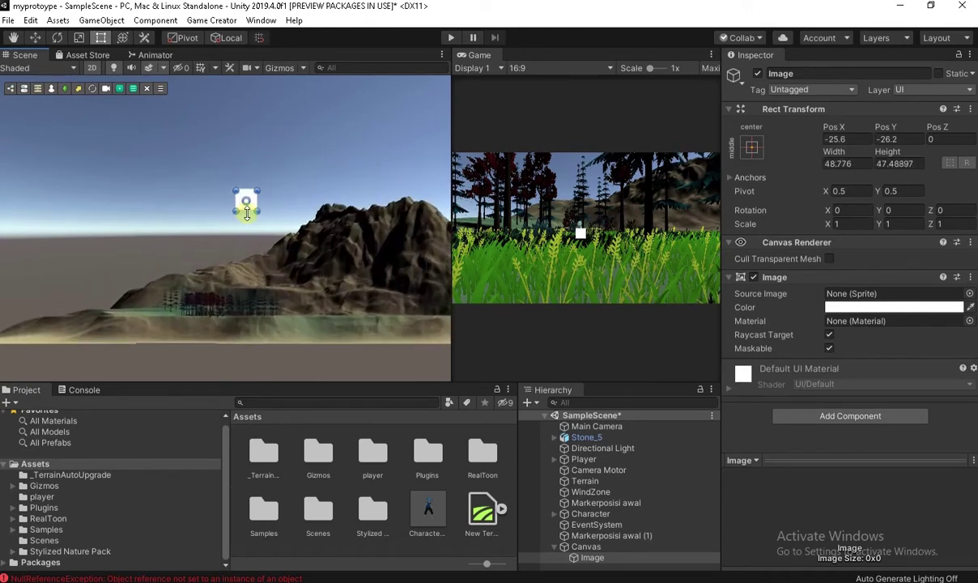
scroll(253, 207, "up", 2)
left_click_drag(254, 204, 199, 356)
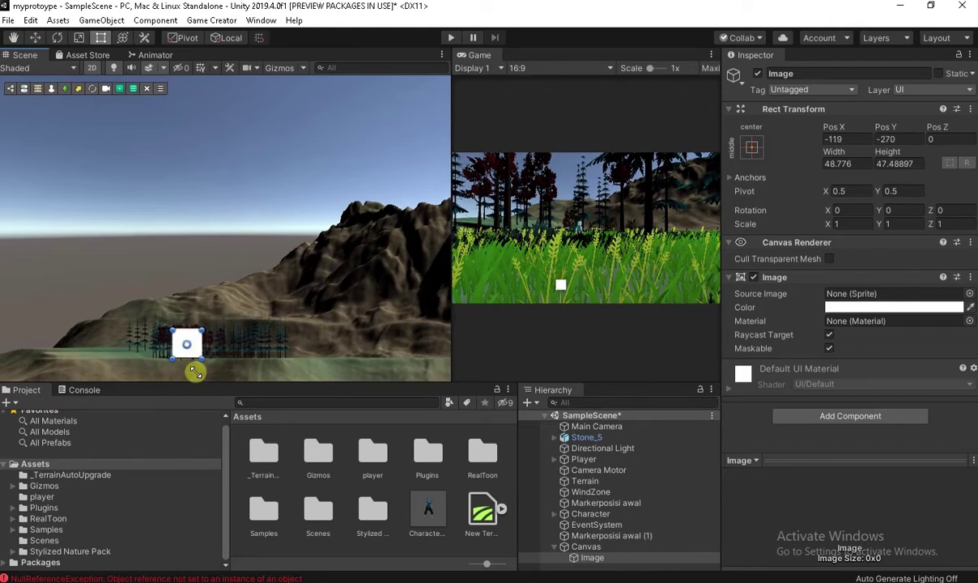
scroll(195, 348, "up", 2)
scroll(199, 327, "up", 1)
scroll(200, 320, "up", 2)
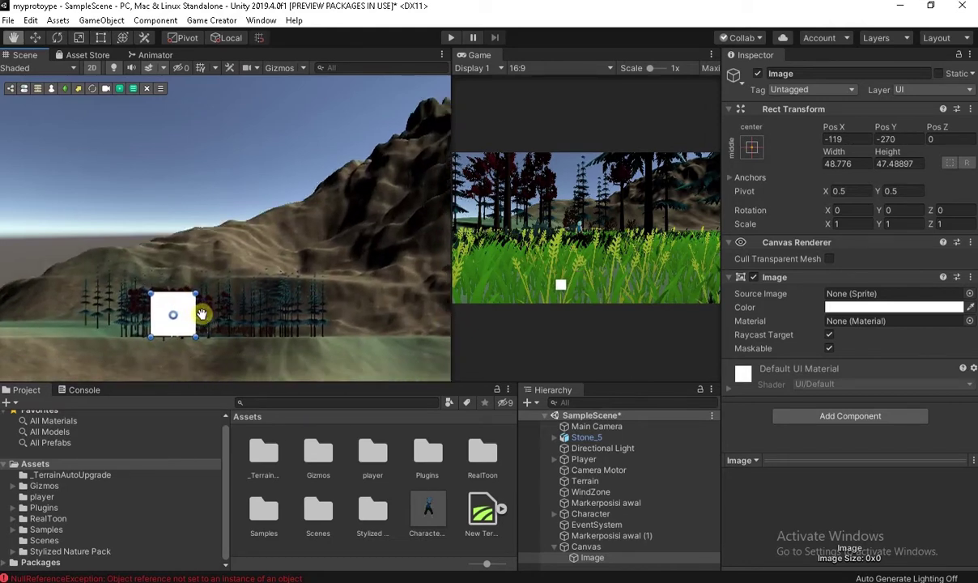
left_click_drag(198, 321, 185, 309)
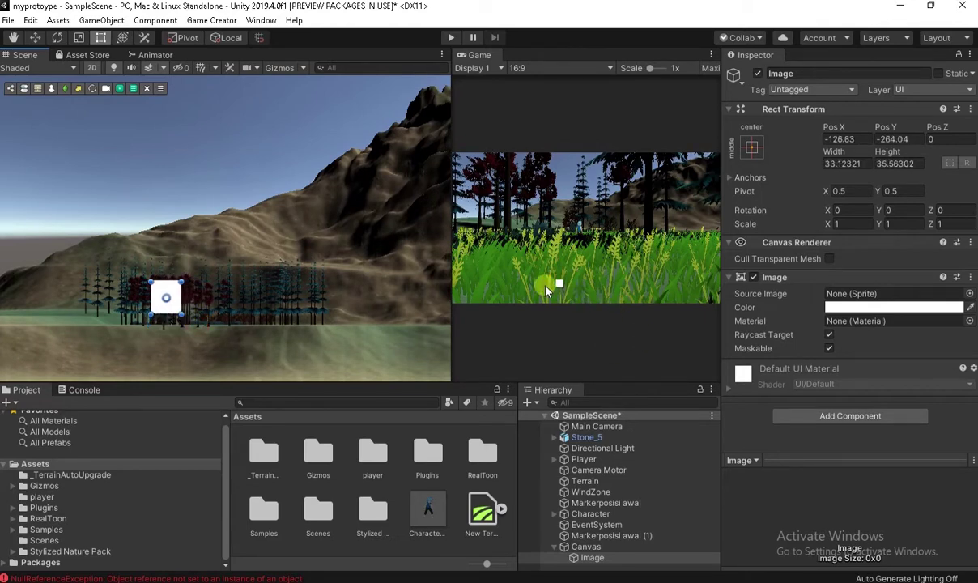
- Assign the Adventure Camera Settings sprite as the Image's Source Image
left_click(969, 294)
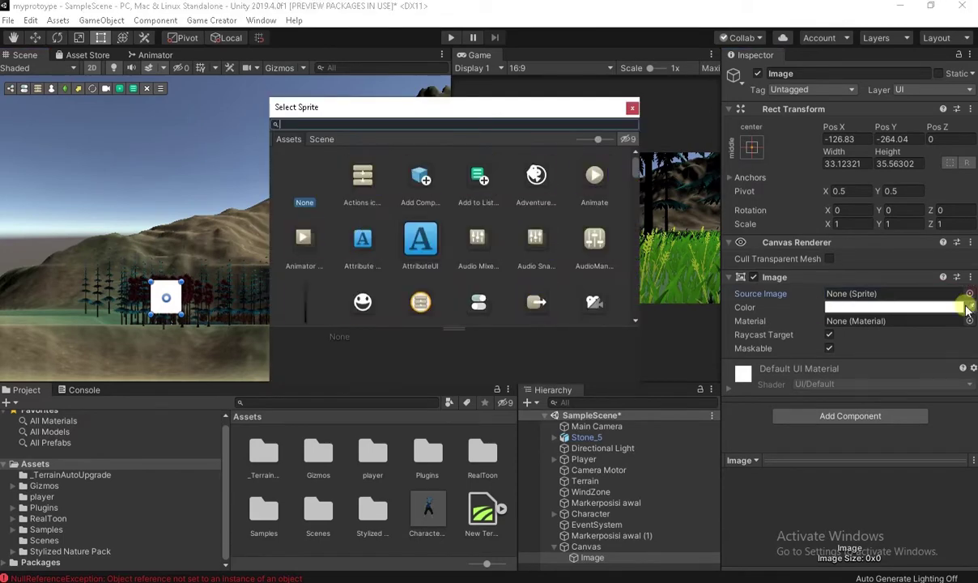
double_click(536, 180)
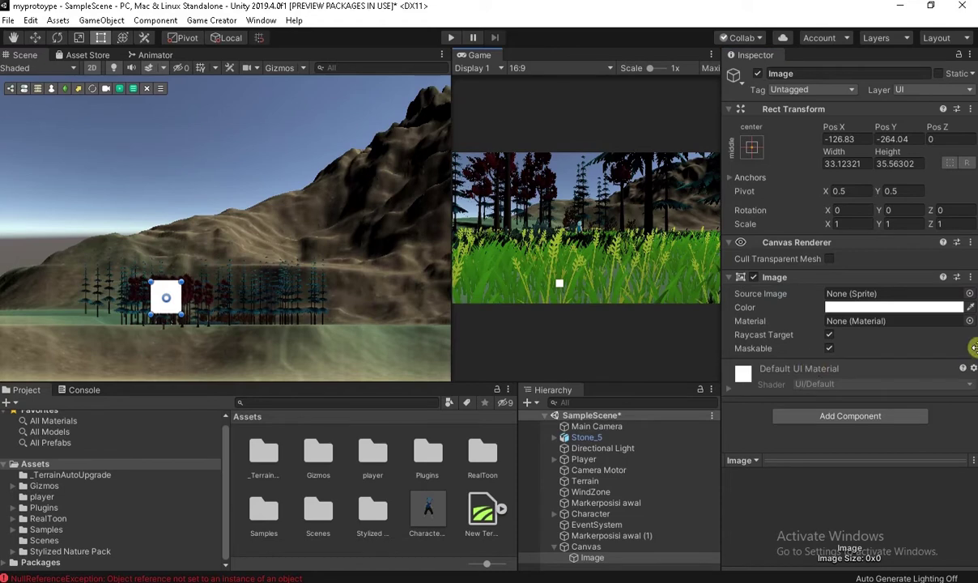
left_click(970, 293)
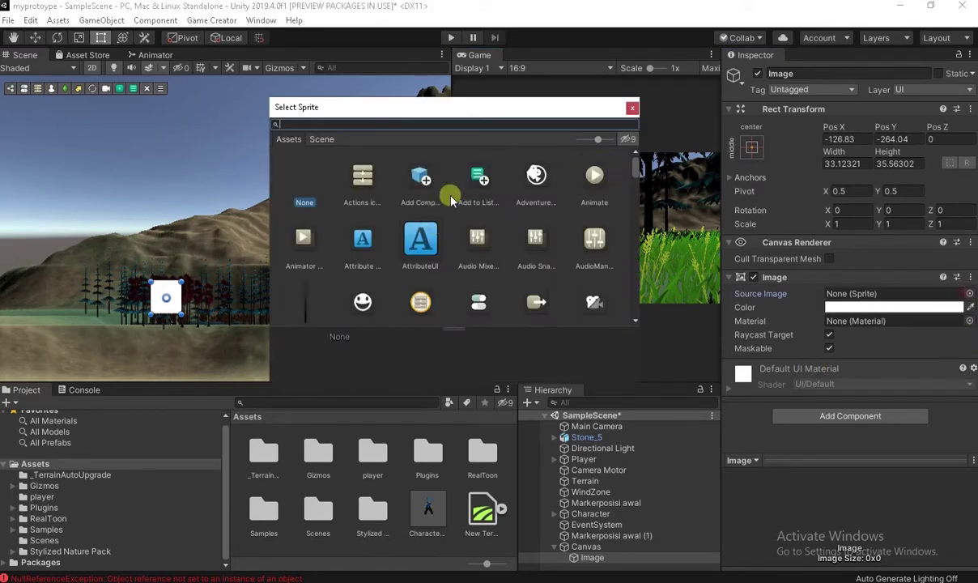
double_click(548, 173)
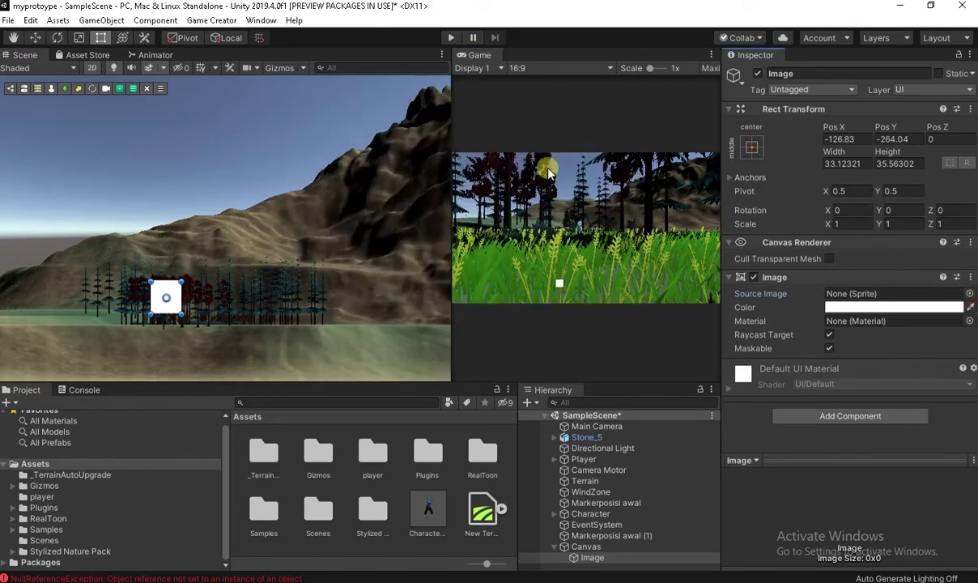
left_click(970, 293)
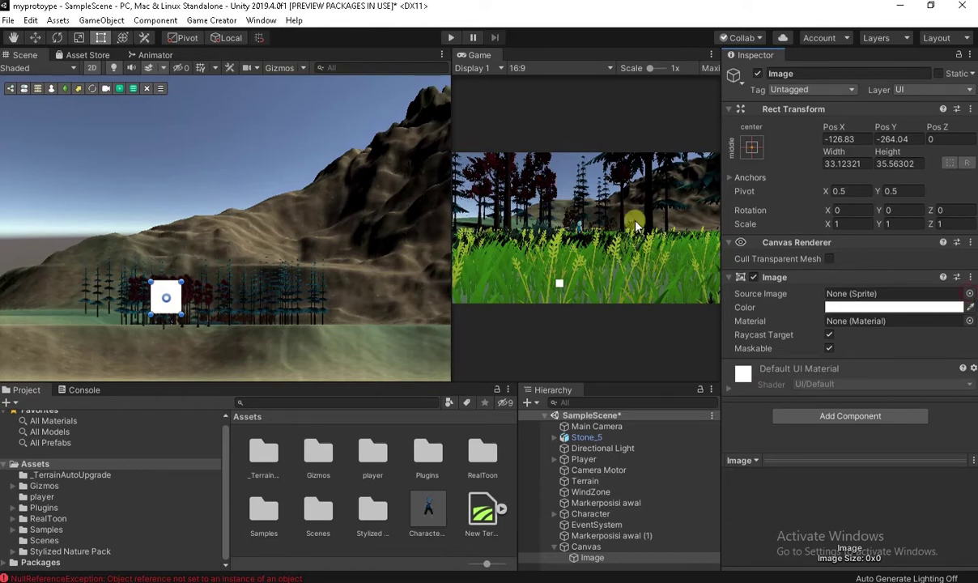
left_click(968, 294)
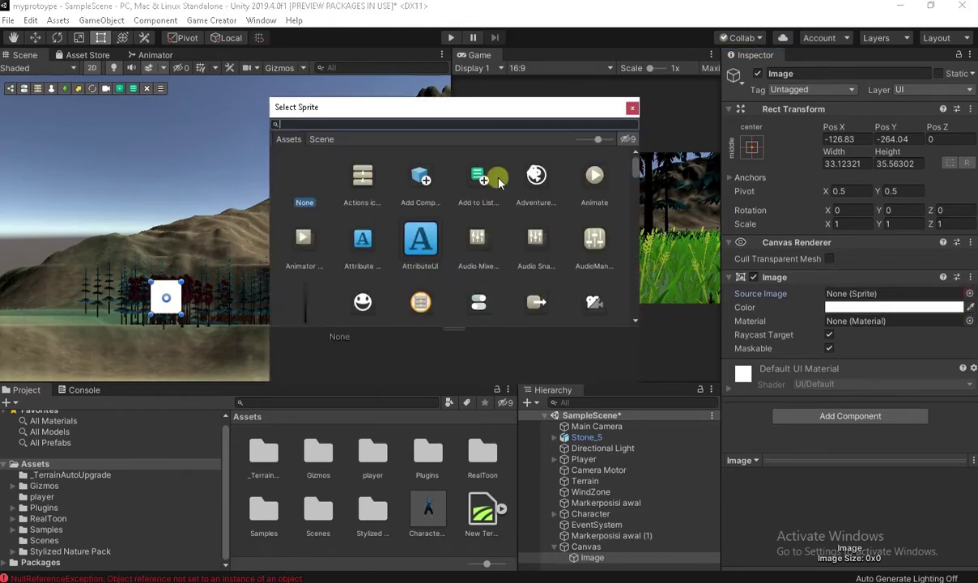
left_click(526, 186)
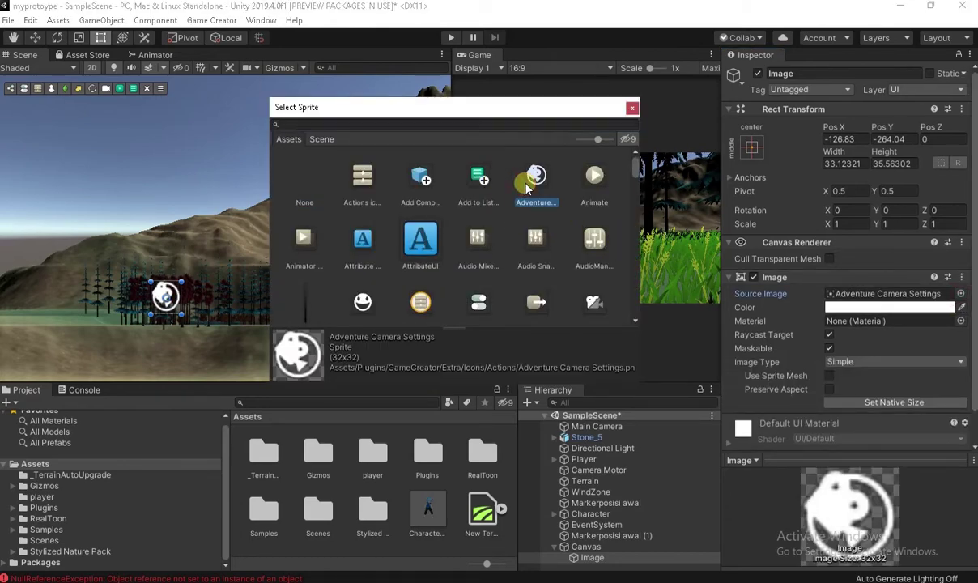
double_click(528, 185)
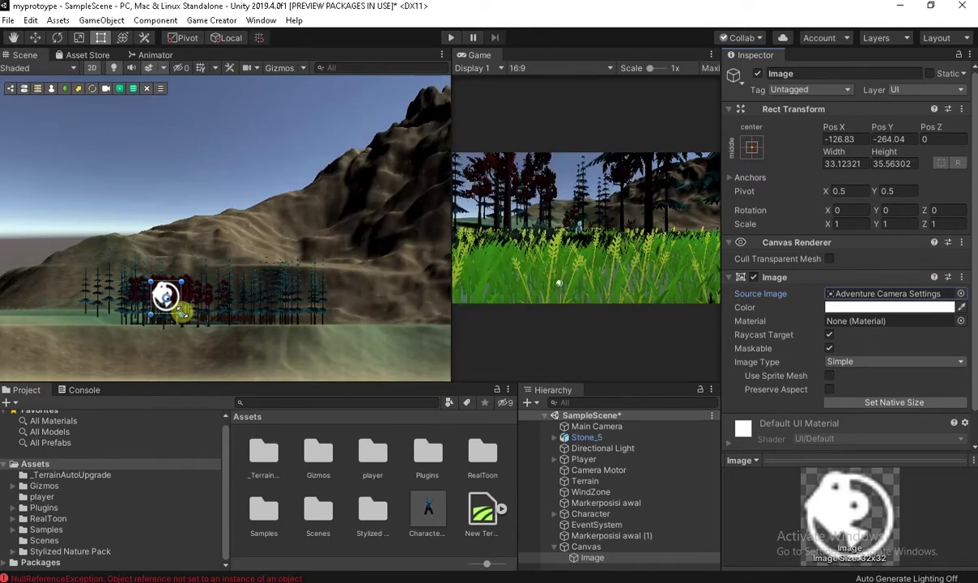
- Enlarge the sprite Image to about 56 × 53 and place it at -147.2, -277.2
left_click_drag(182, 311, 185, 309)
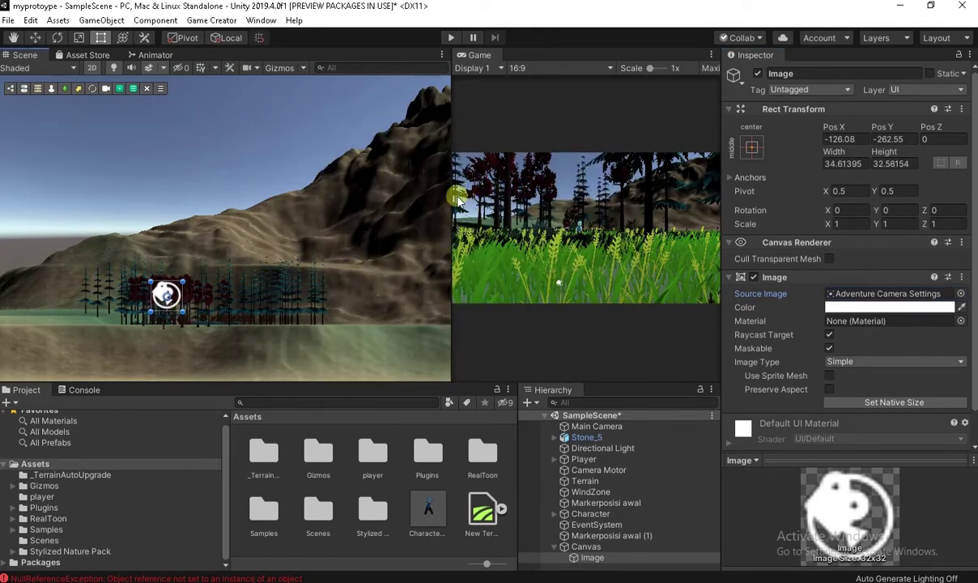
left_click_drag(449, 194, 374, 195)
middle_click_drag(346, 220, 138, 251)
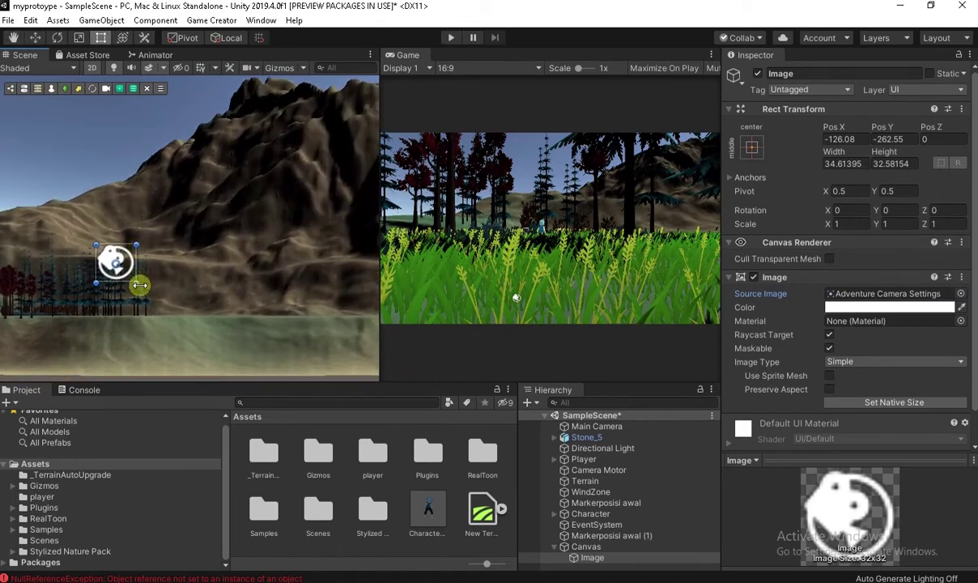
left_click_drag(136, 284, 160, 307)
left_click_drag(145, 269, 107, 273)
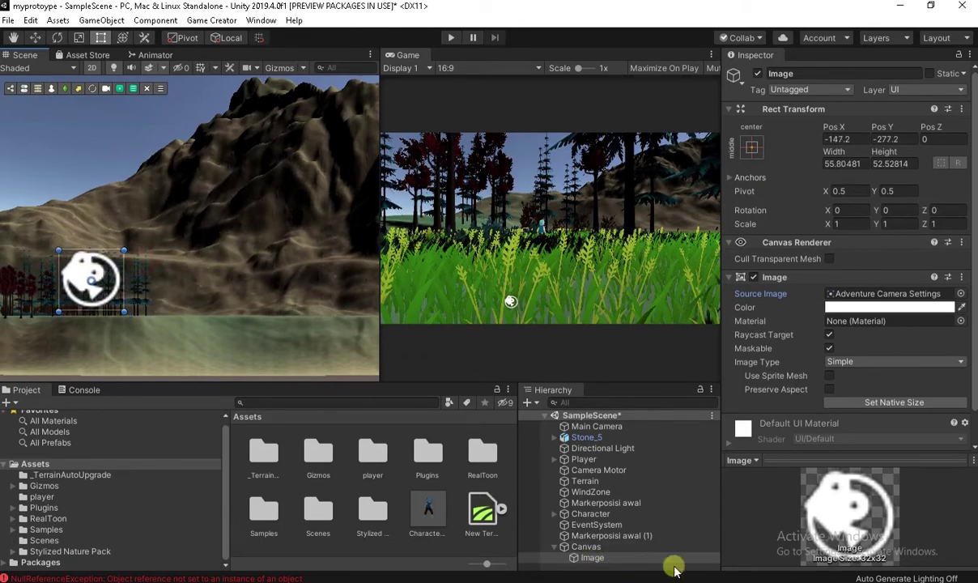
left_click(612, 557)
- Add a UI Panel under the Canvas
left_click(586, 546)
right_click(587, 547)
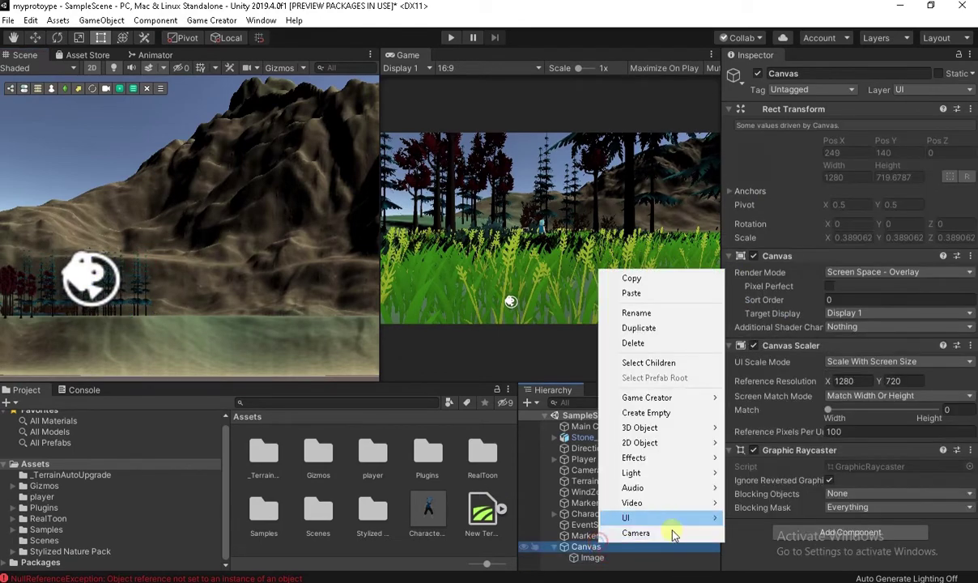
mouse_move(675, 518)
left_click(754, 487)
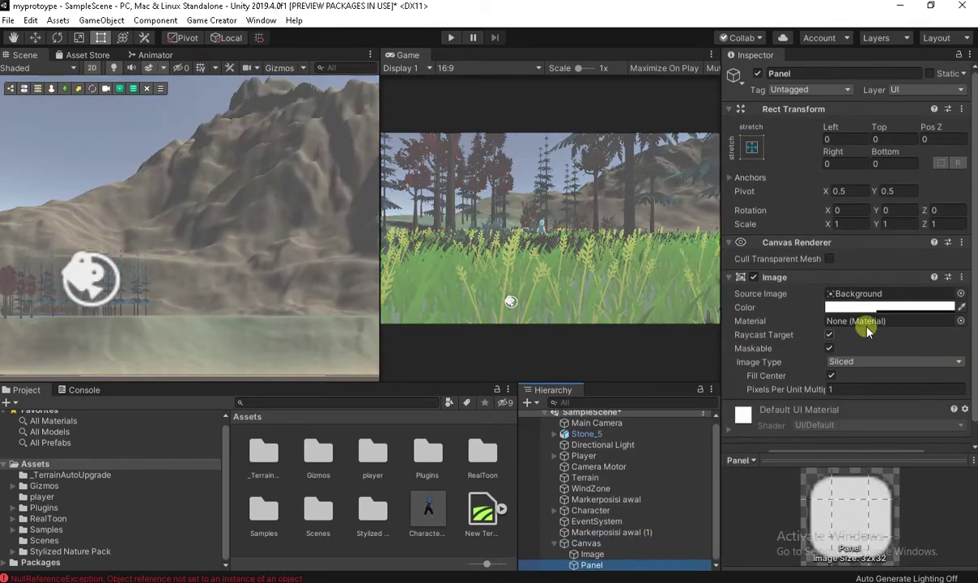
- Set the Panel's Image Type to Filled, Horizontal from Left, and bring up its sprite picker
left_click(853, 361)
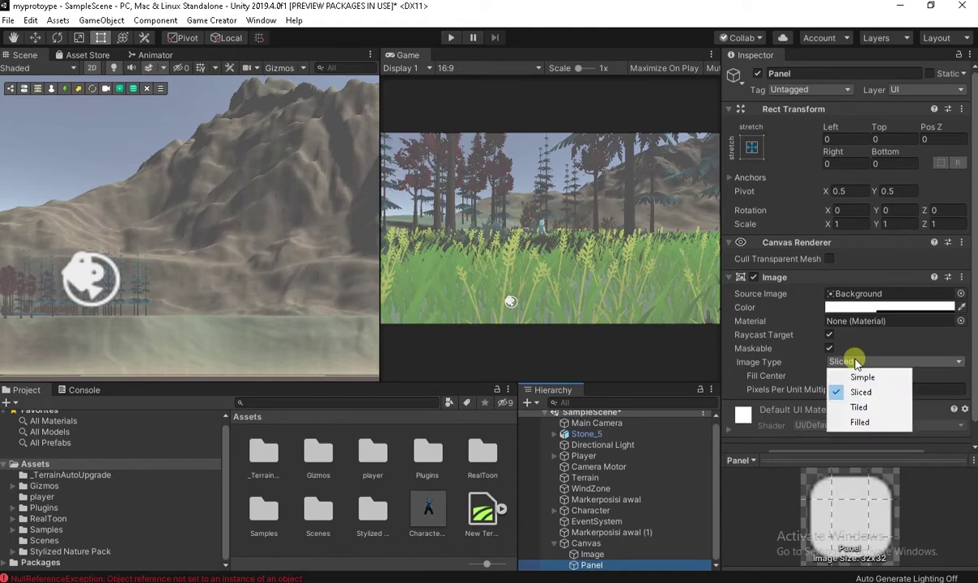
left_click(860, 421)
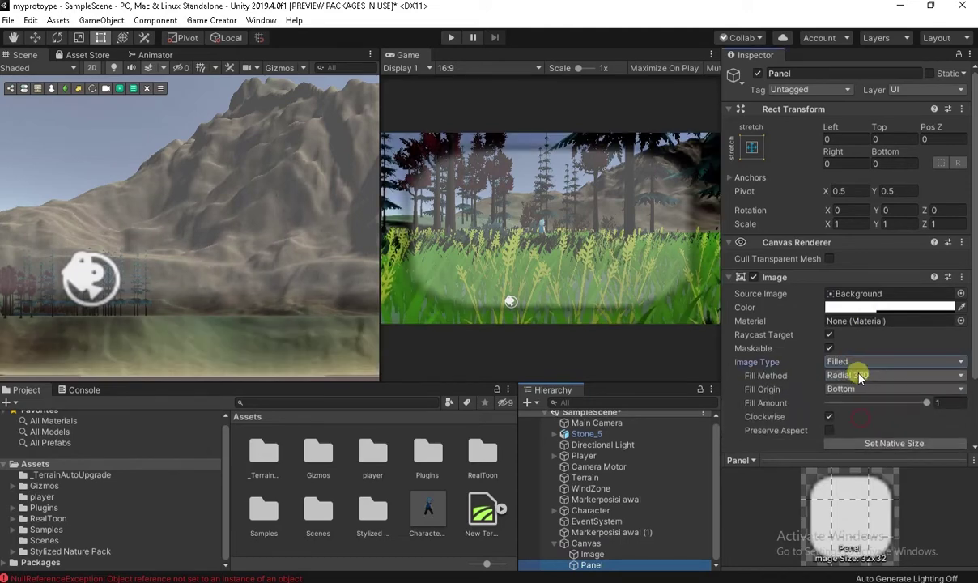
left_click(858, 374)
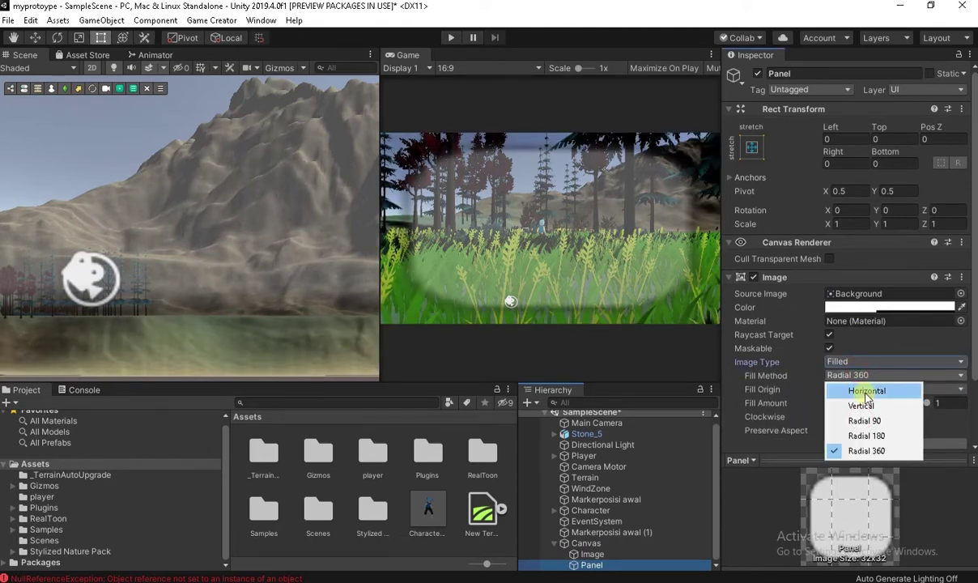
left_click(870, 392)
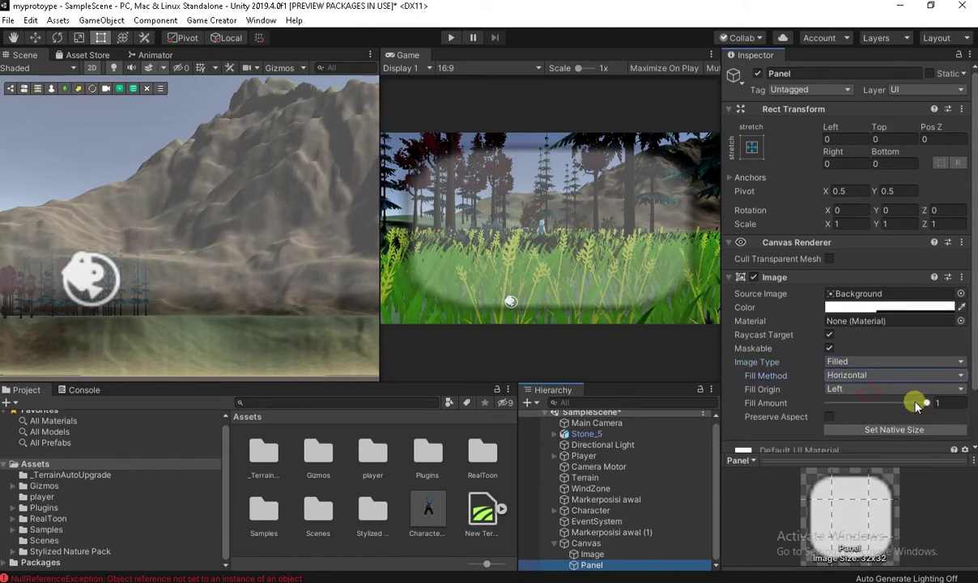
left_click_drag(916, 405, 926, 400)
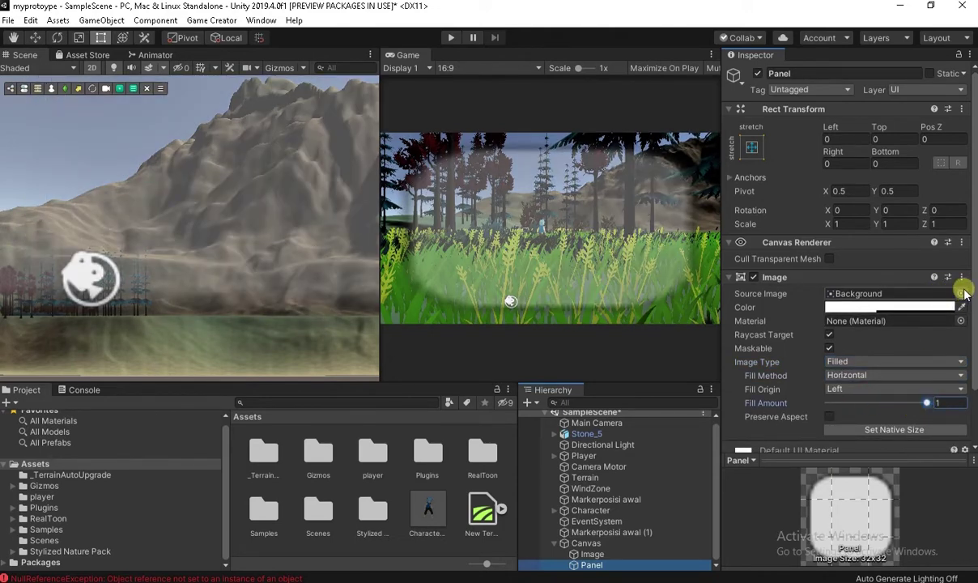
left_click(960, 293)
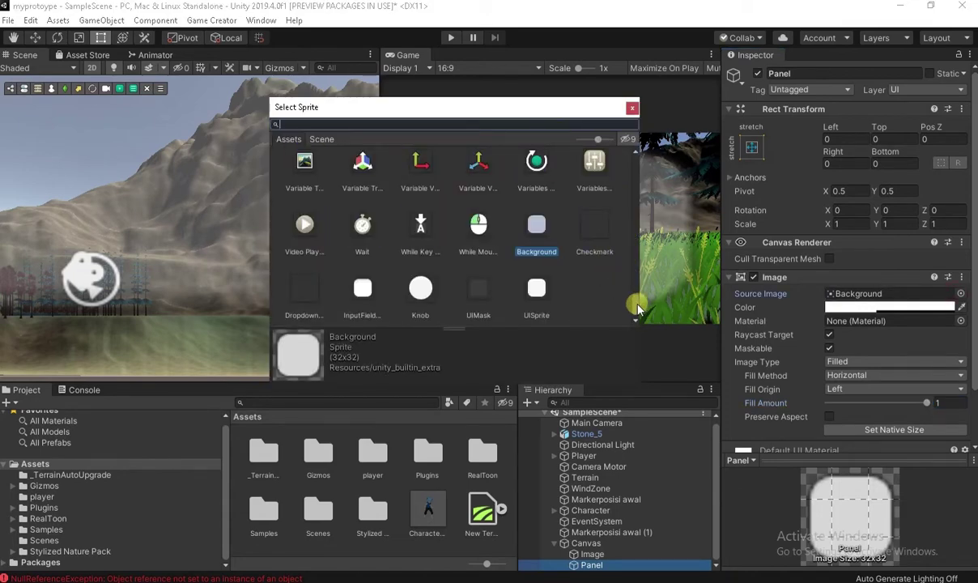
- Clear the Panel's sprite, then assign the Square sprite as its Source Image
left_click_drag(636, 309, 637, 148)
left_click(308, 168)
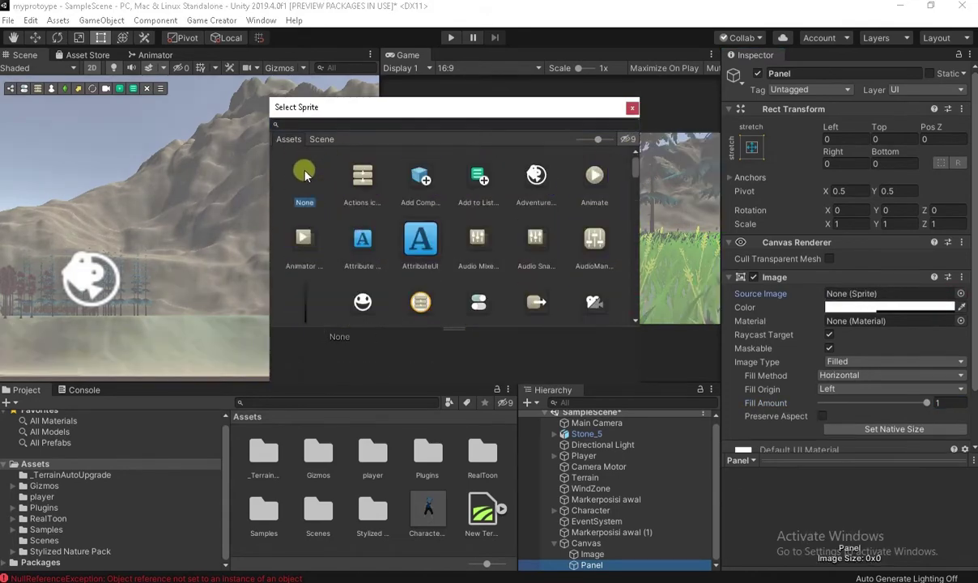
double_click(304, 172)
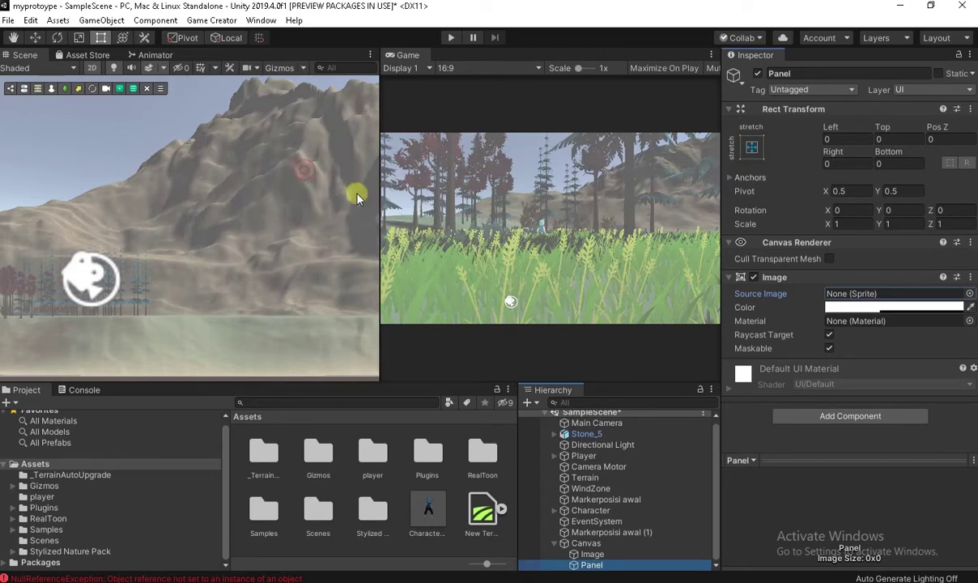
left_click(969, 293)
mouse_move(632, 162)
left_mouse_down()
mouse_move(635, 314)
mouse_move(637, 281)
left_mouse_up()
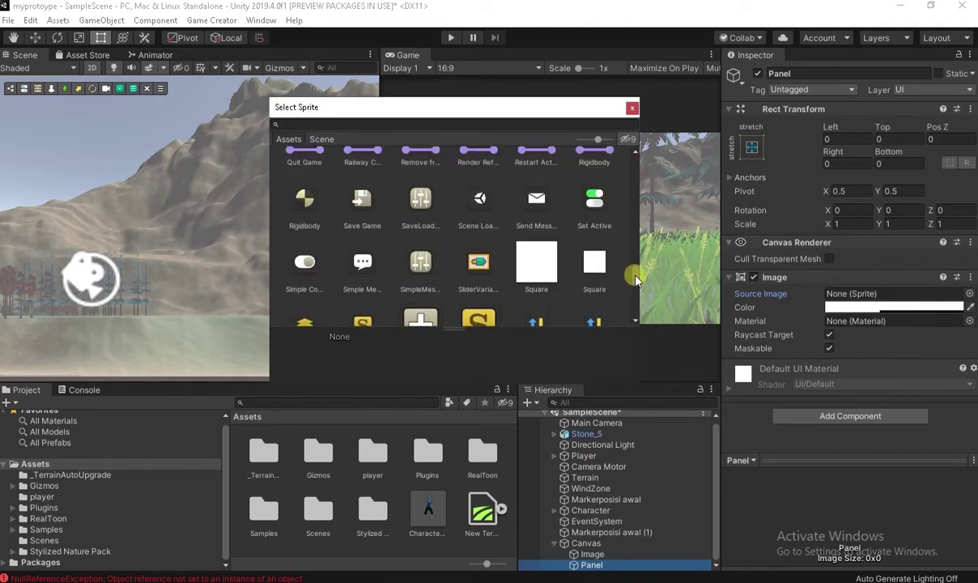
double_click(536, 263)
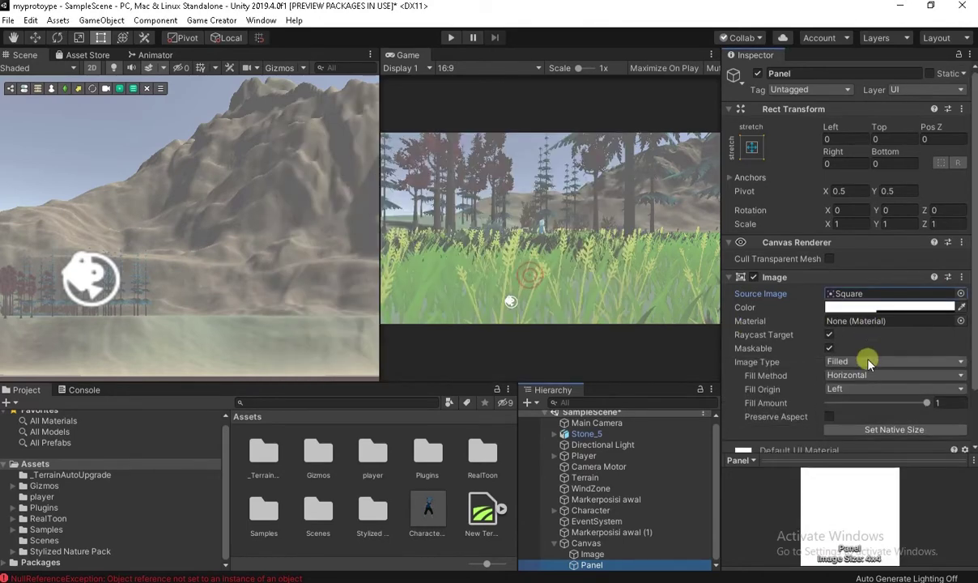
- Test the Panel's Fill Amount slider and frame the Panel in the Scene view
left_click_drag(926, 404, 929, 403)
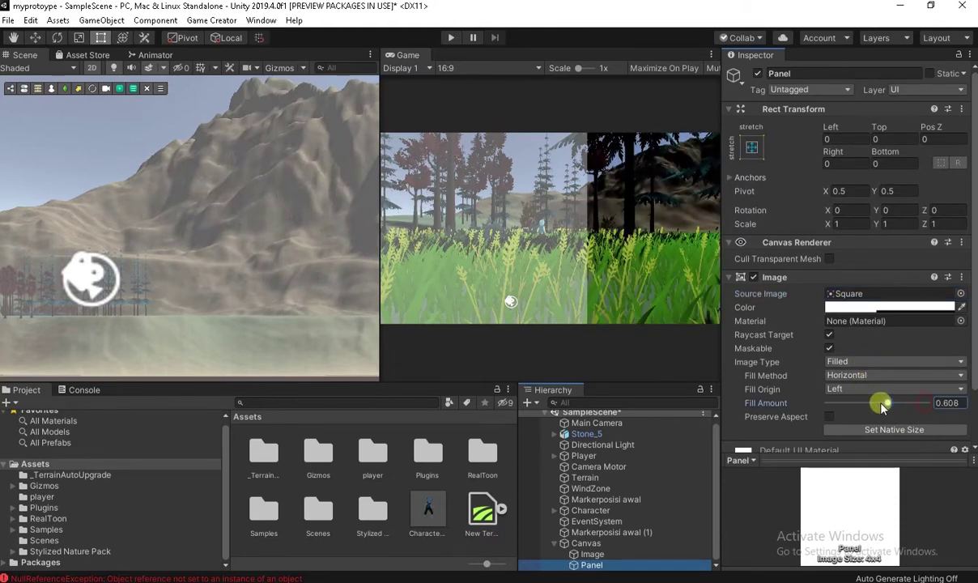
scroll(233, 247, "down", 3)
scroll(255, 240, "down", 3)
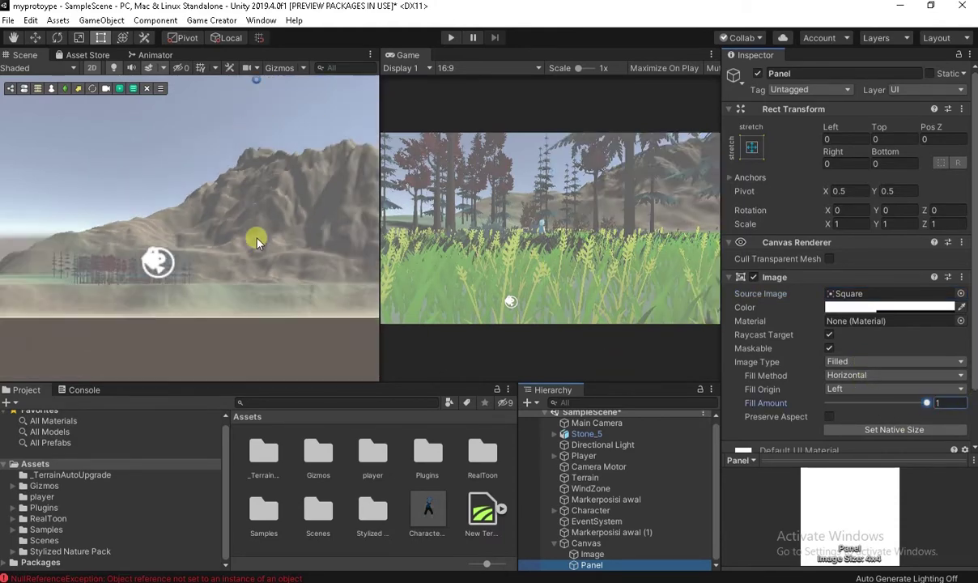
scroll(255, 214, "down", 3)
scroll(259, 220, "down", 2)
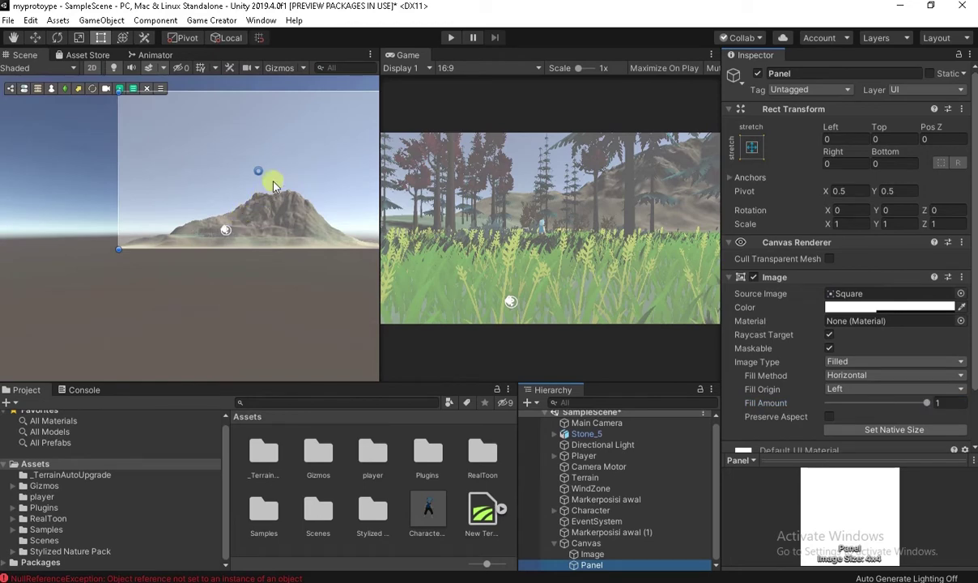
key("f")
- Resize the Panel into a thin bar: Left 543.57, Right 533.57, Top 618.16, Bottom 76.16
mouse_move(328, 177)
left_mouse_down()
mouse_move(85, 328)
mouse_move(194, 316)
left_mouse_up()
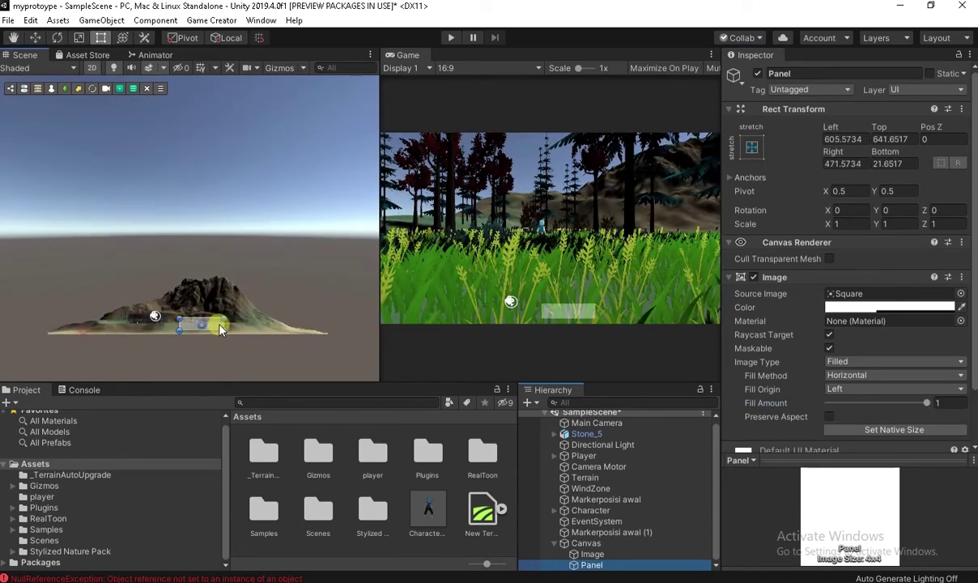
scroll(191, 307, "up", 2)
scroll(191, 308, "up", 2)
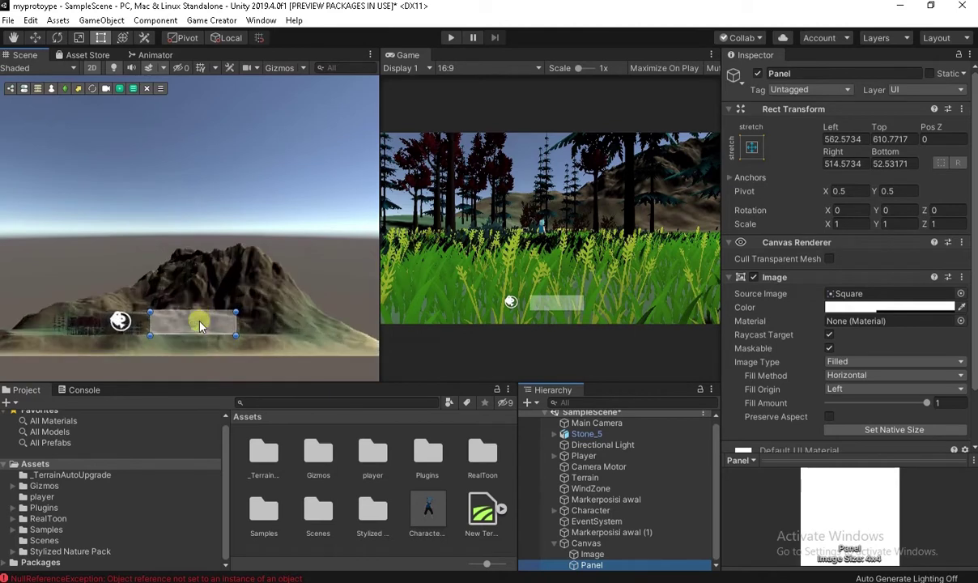
scroll(194, 308, "up", 2)
scroll(198, 308, "up", 2)
mouse_move(198, 304)
left_mouse_down()
mouse_move(226, 336)
mouse_move(216, 323)
left_mouse_up()
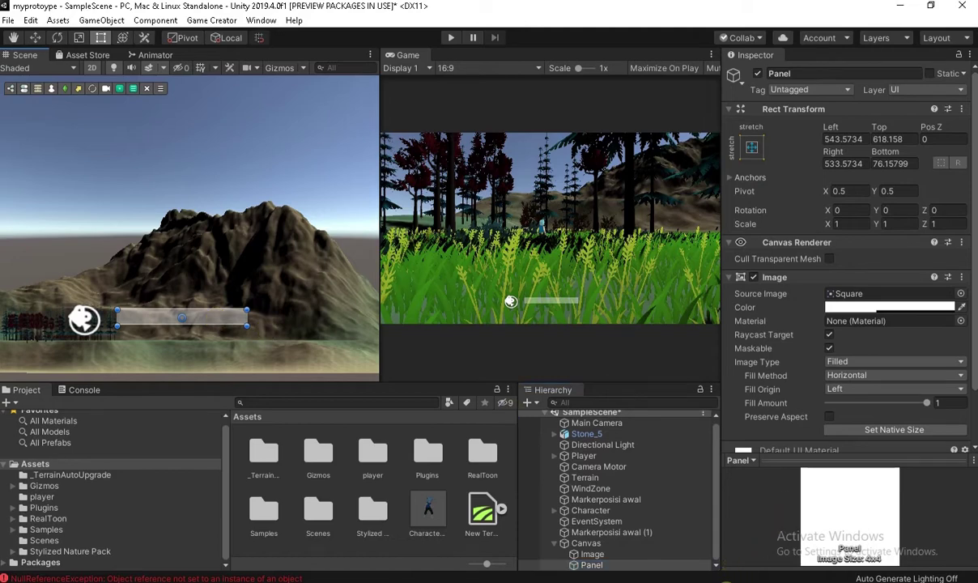
mouse_move(832, 489)
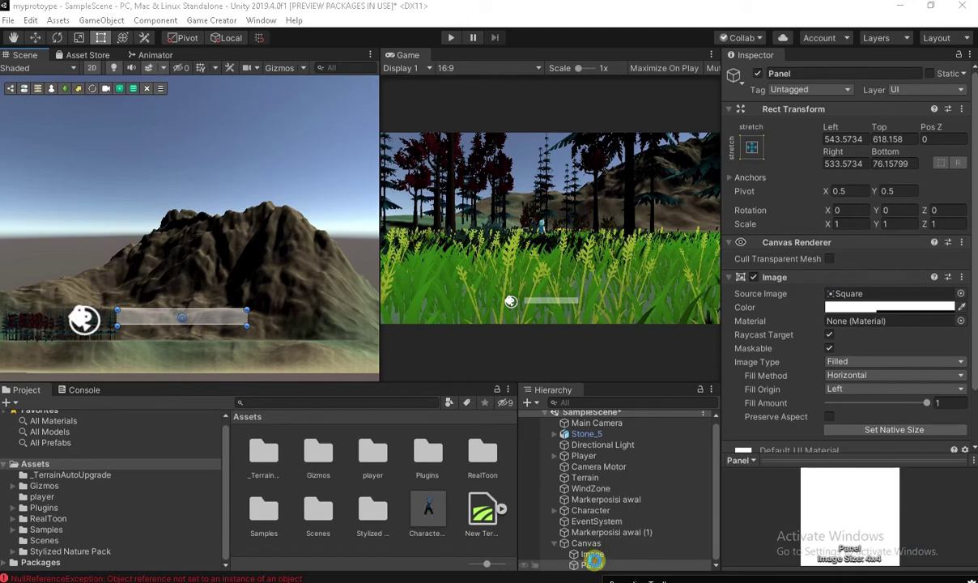
- Rename the Panel to HP, duplicate it, and name the copy HPred
left_click(611, 521)
left_click(600, 564)
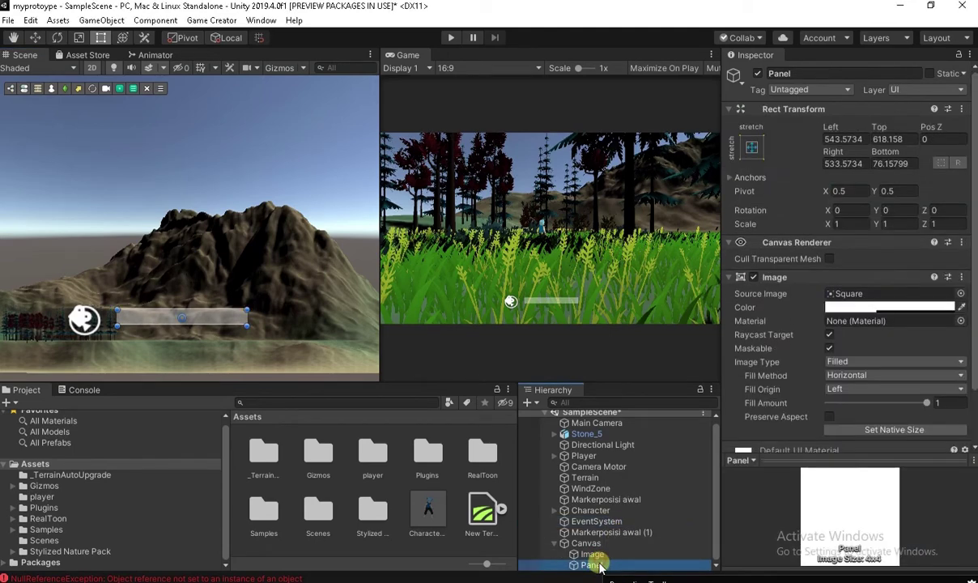
left_click(600, 564)
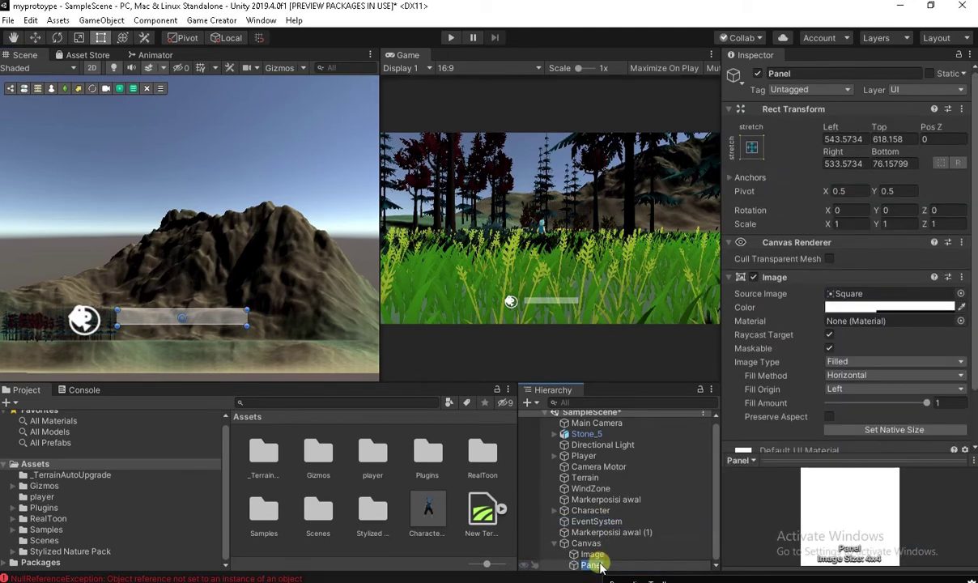
type("HP")
key("Return")
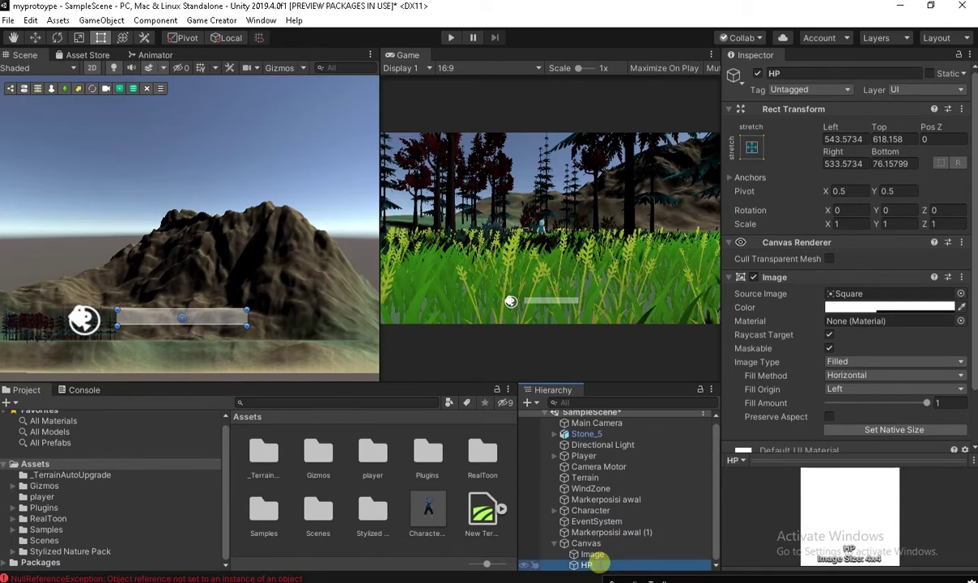
key("ctrl+d")
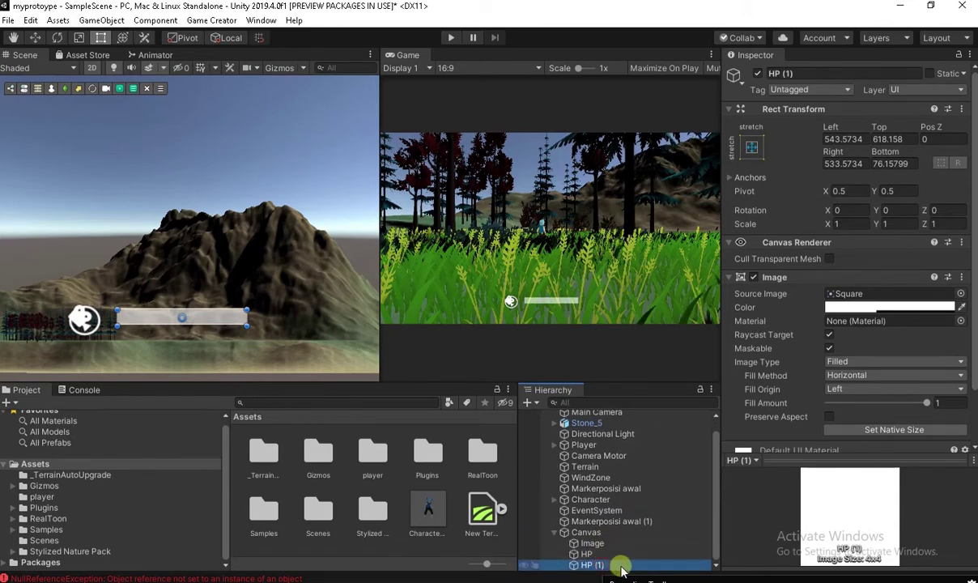
left_click(597, 564)
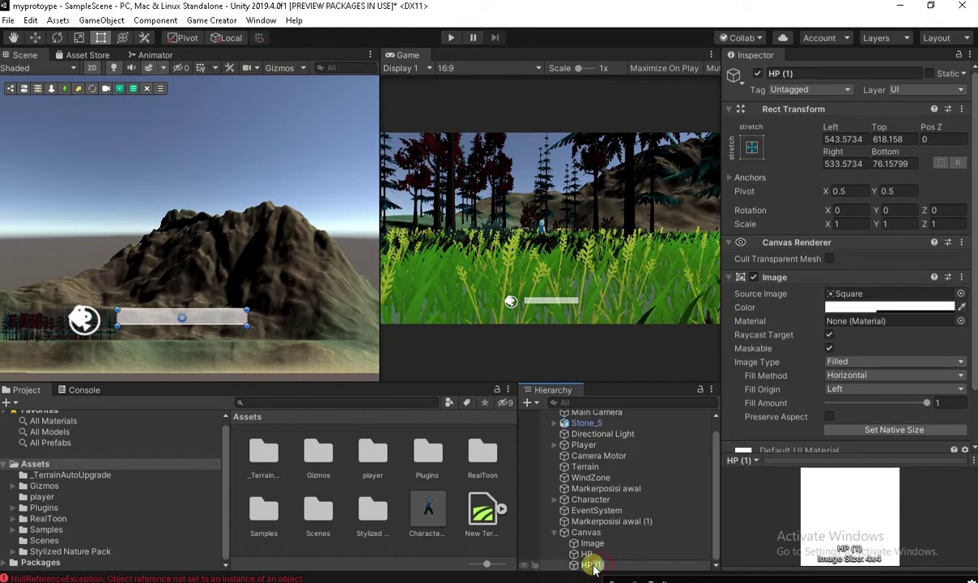
type("red")
key("Return")
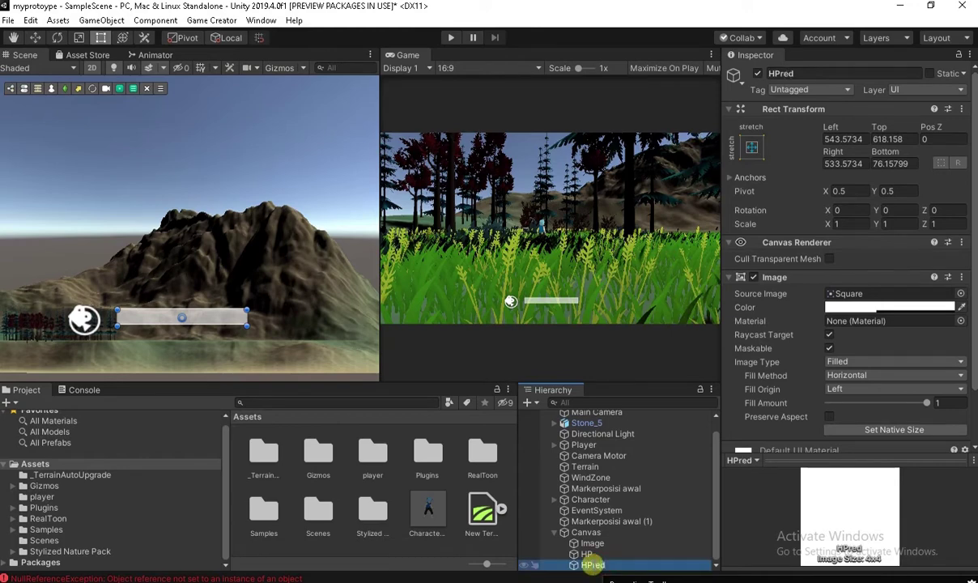
- Colour HPred red (B00606) and set its Fill Amount to 0.89
left_click(876, 307)
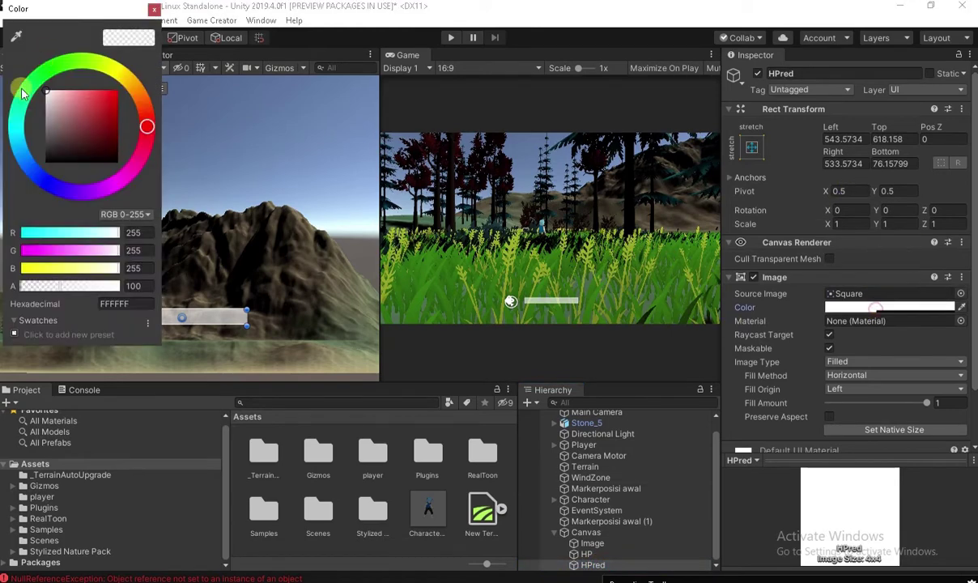
left_click_drag(87, 121, 116, 112)
left_click_drag(91, 279, 114, 280)
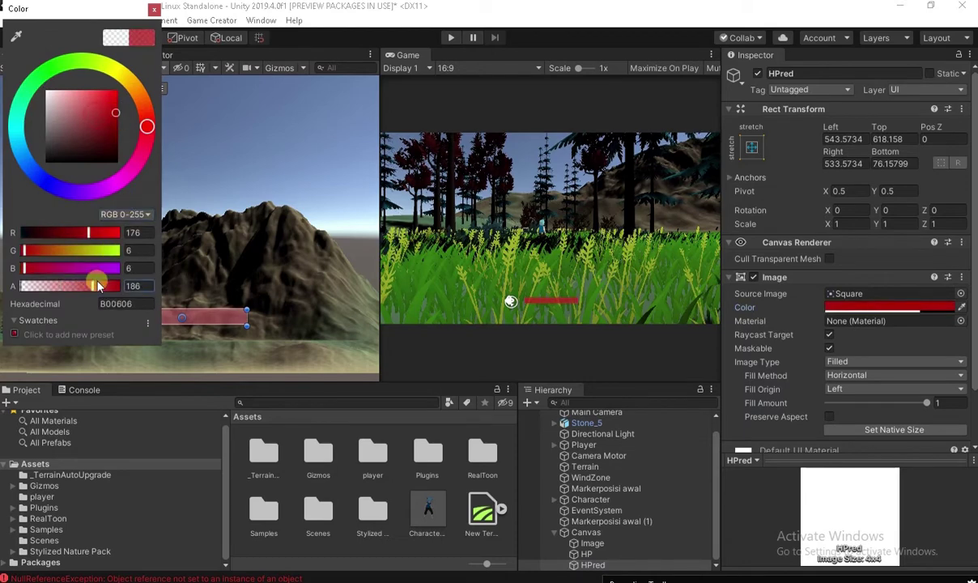
left_click(153, 11)
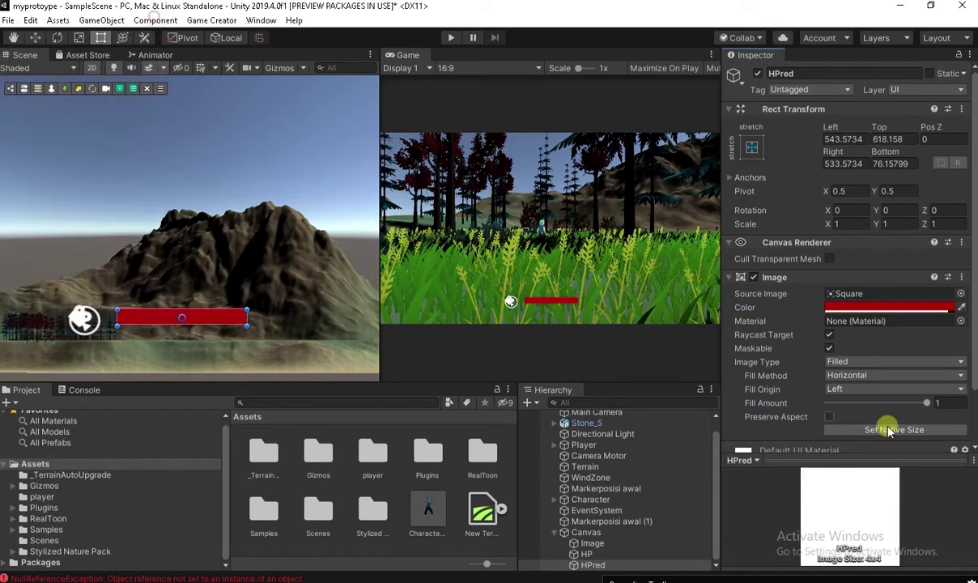
left_click_drag(905, 396, 913, 400)
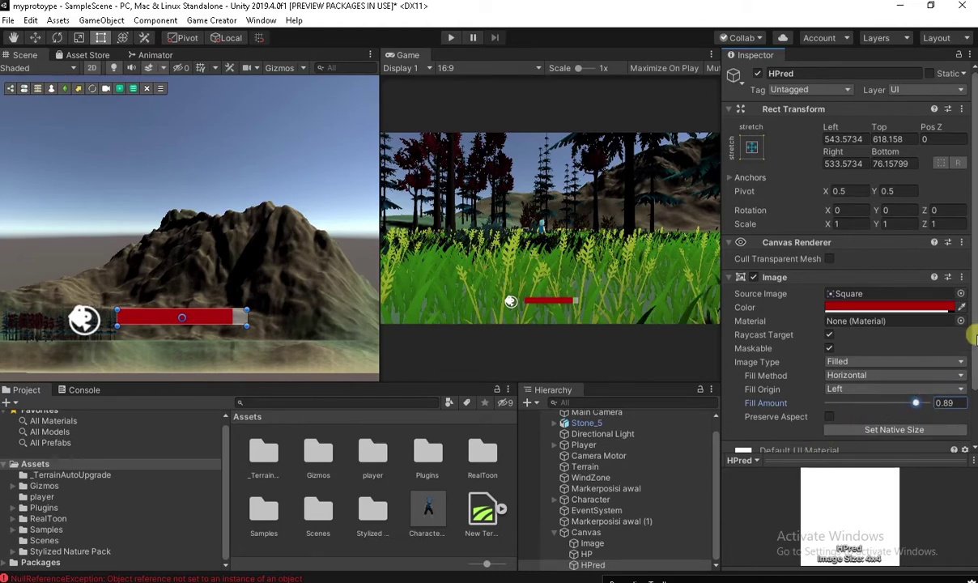
- Add a Game Creator Attribute UI to HPred set to health, with HPred as Value Fill Image
scroll(975, 338, "down", 3)
left_click(879, 432)
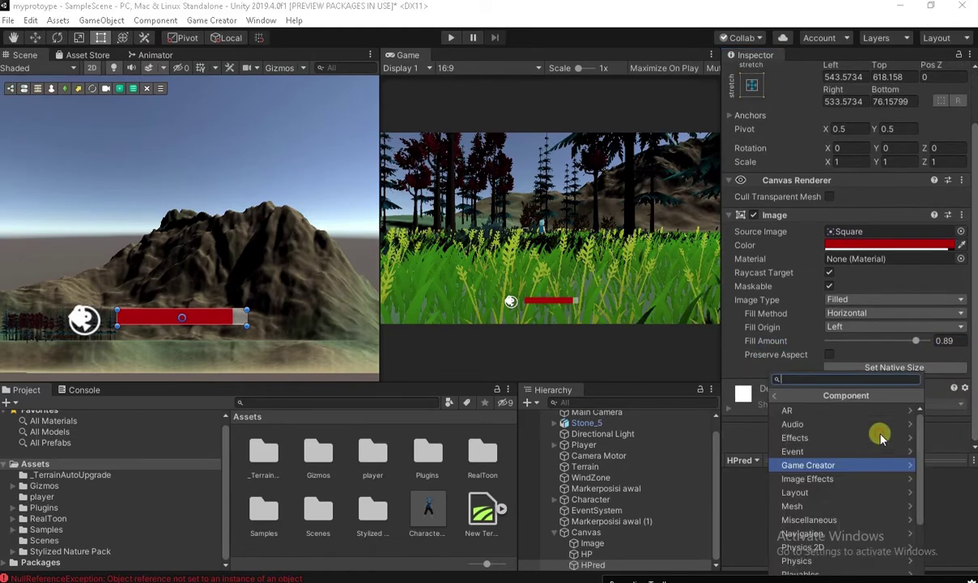
scroll(813, 542, "down", 3)
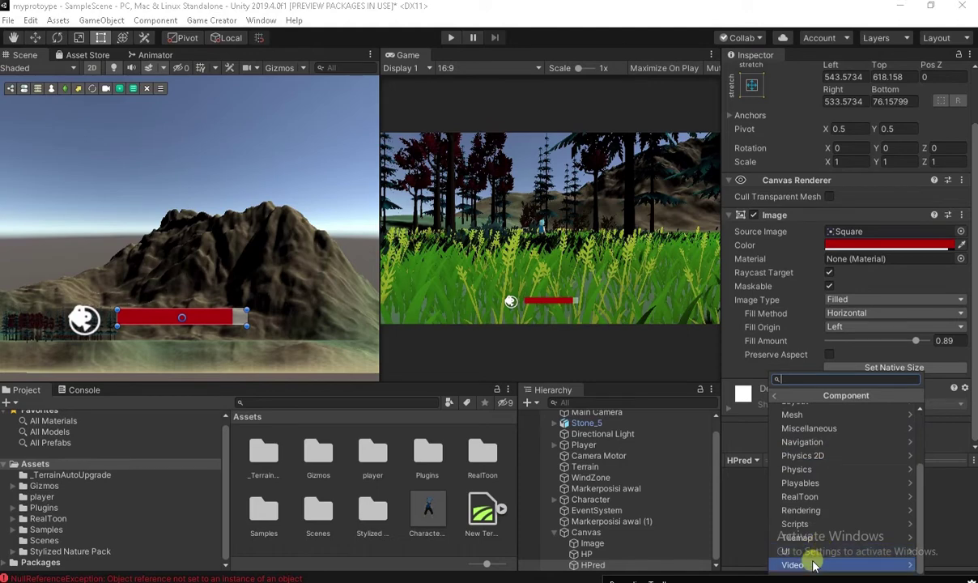
left_click(801, 553)
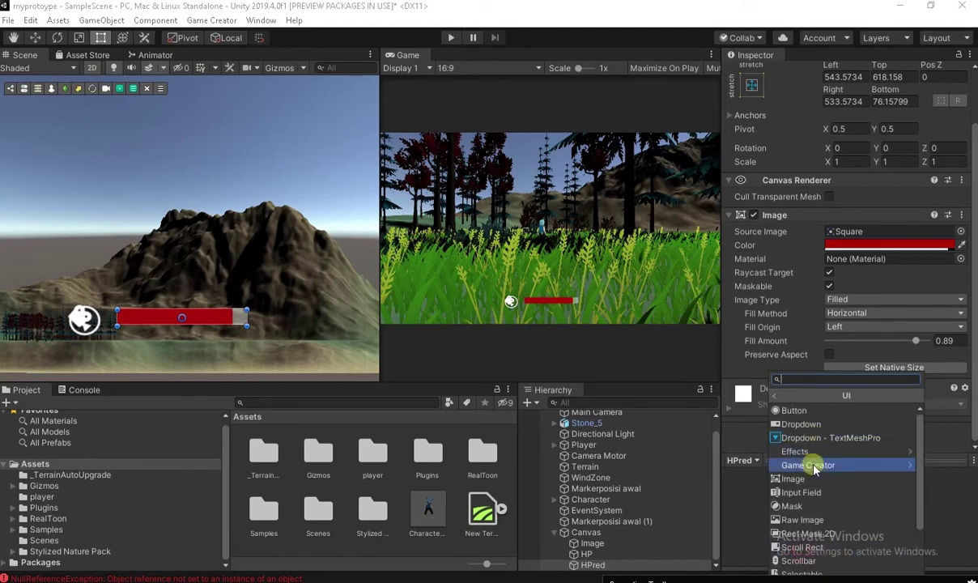
left_click(809, 462)
left_click(810, 413)
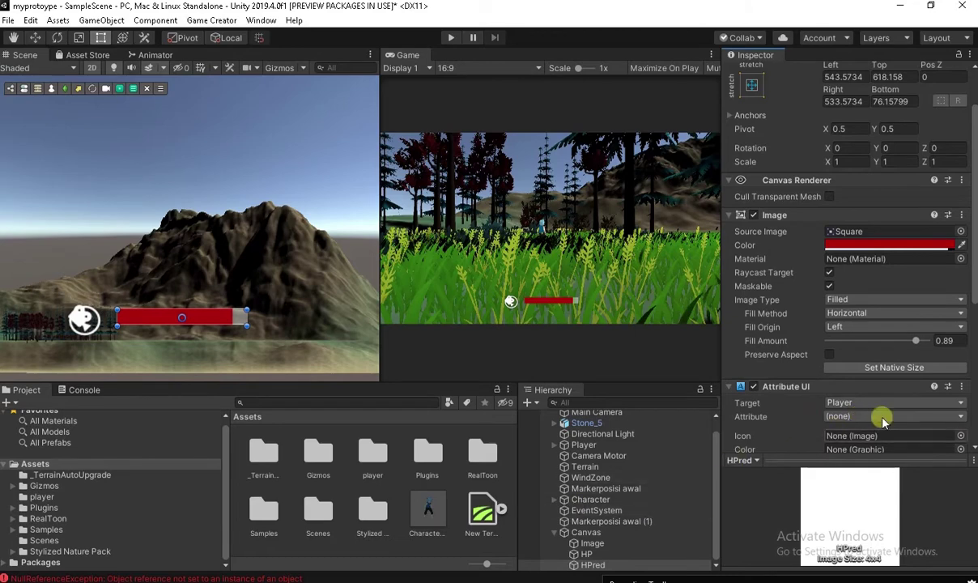
left_click(874, 417)
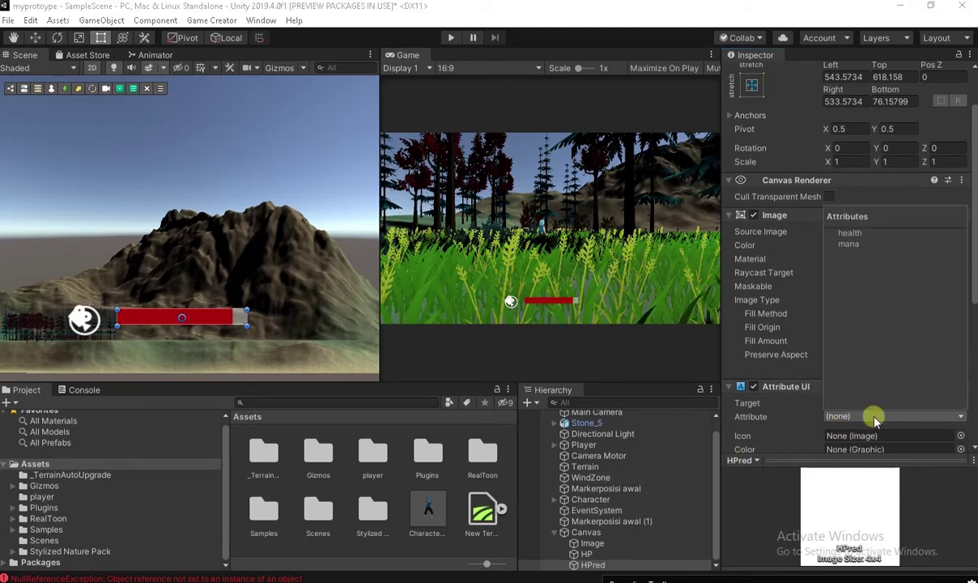
left_click(866, 233)
scroll(975, 254, "down", 5)
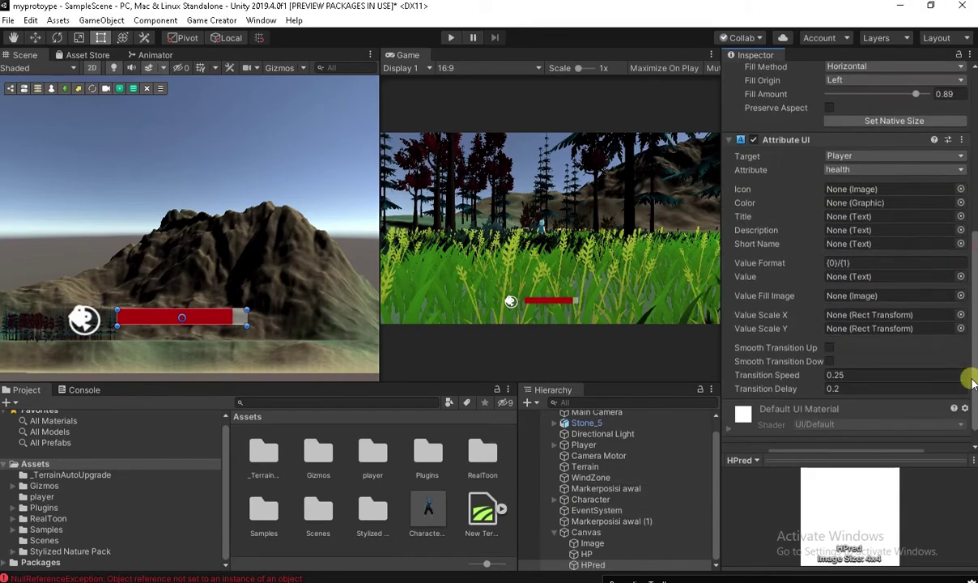
left_click_drag(596, 569, 854, 279)
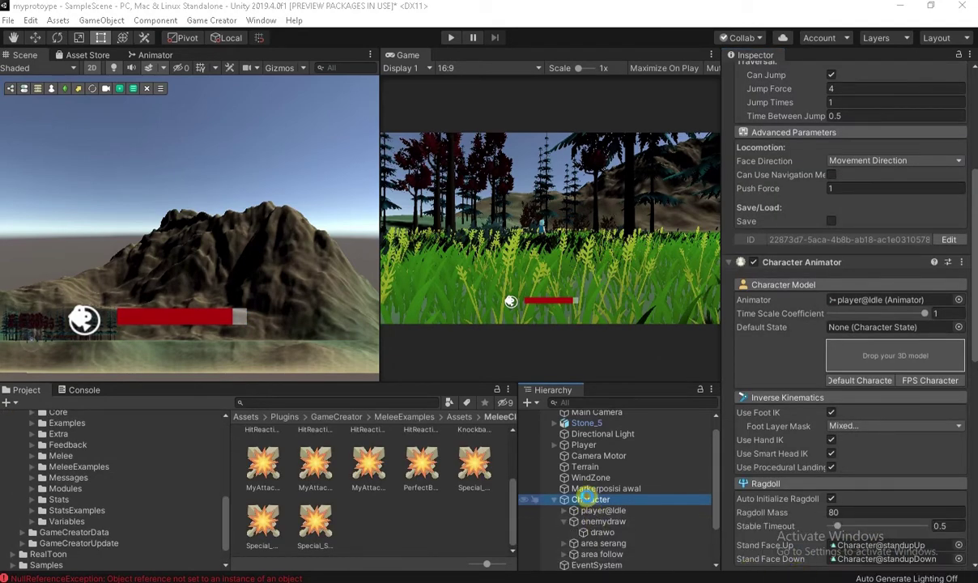
- Create a new UI Canvas as a child of the Character object
left_click(599, 510)
left_click(554, 499)
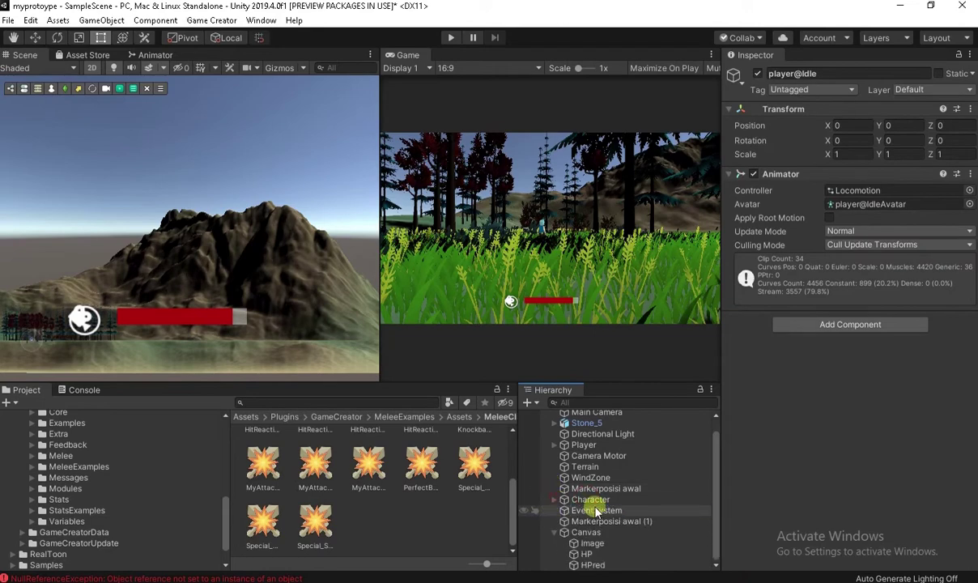
left_click(555, 532)
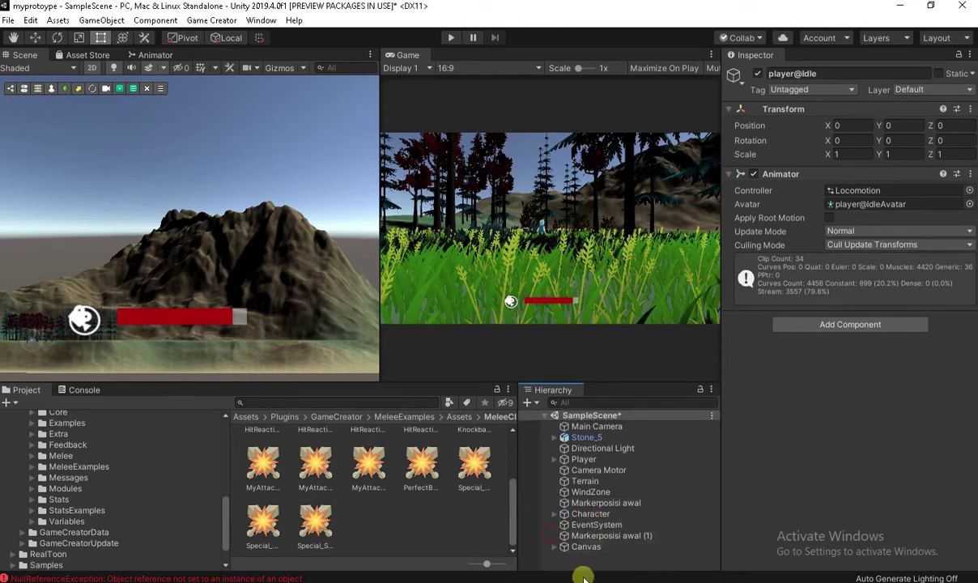
left_click(590, 514)
right_click(590, 514)
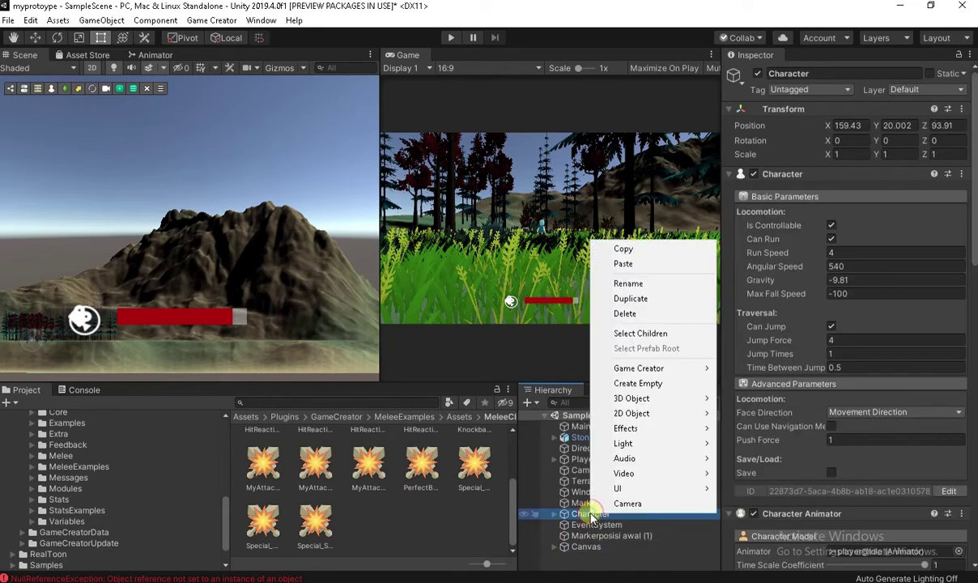
left_click(635, 487)
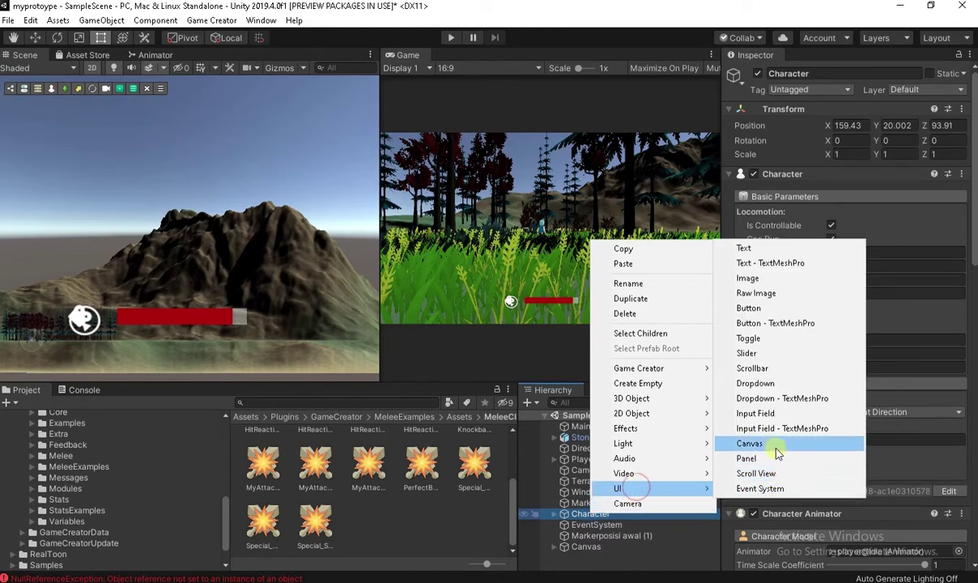
left_click(748, 443)
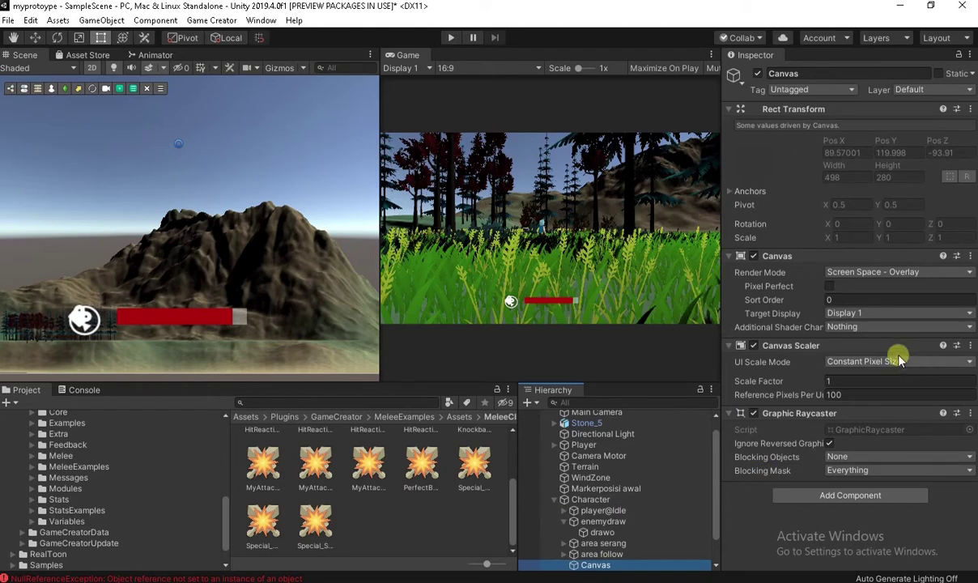
- Set the new canvas to World Space render mode with Main Camera as Event Camera
left_click(890, 275)
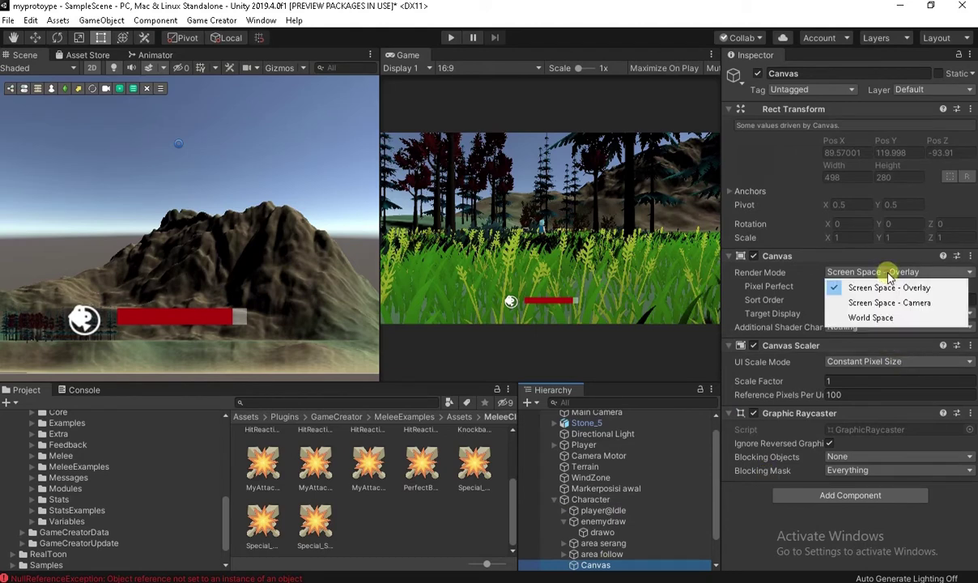
left_click(873, 319)
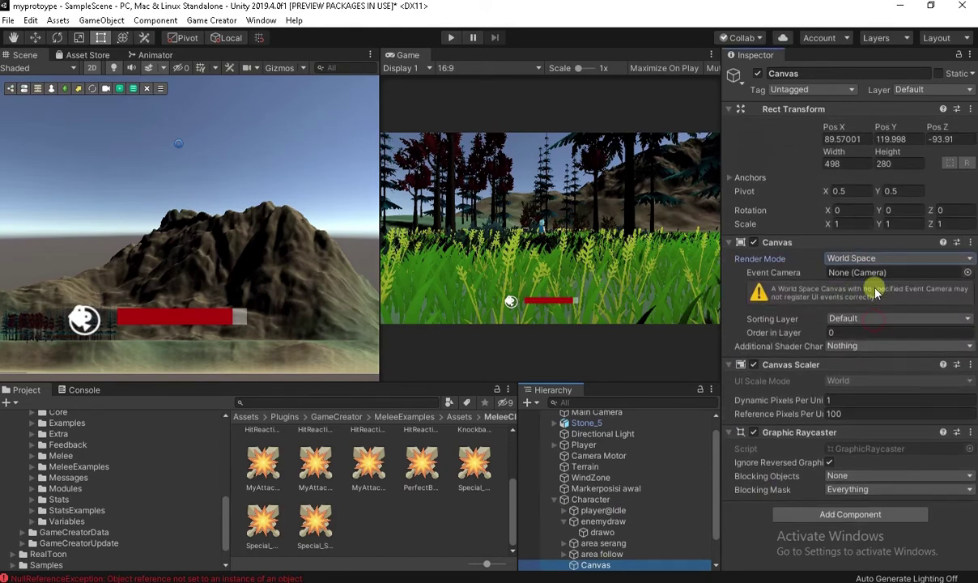
scroll(593, 457, "up", 1)
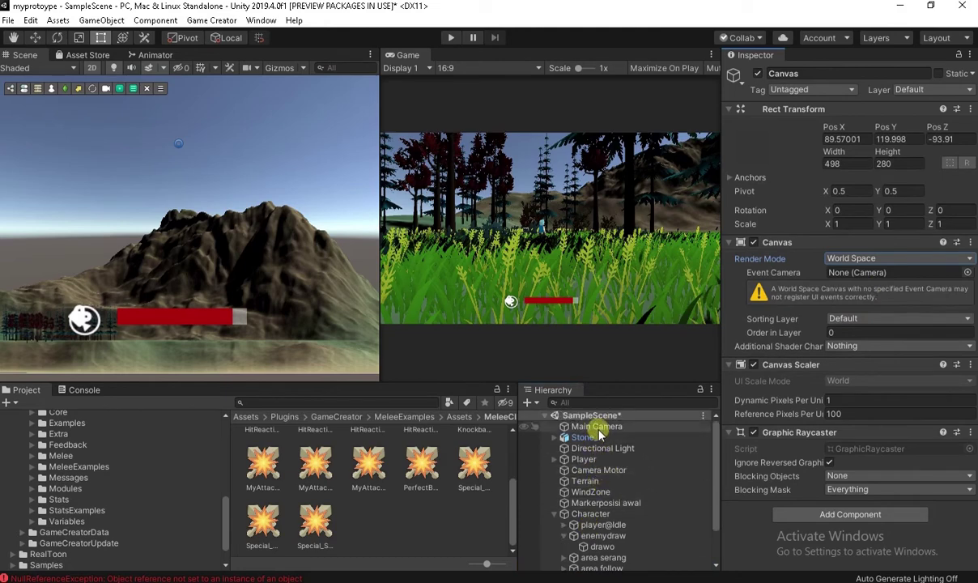
left_click_drag(694, 397, 888, 274)
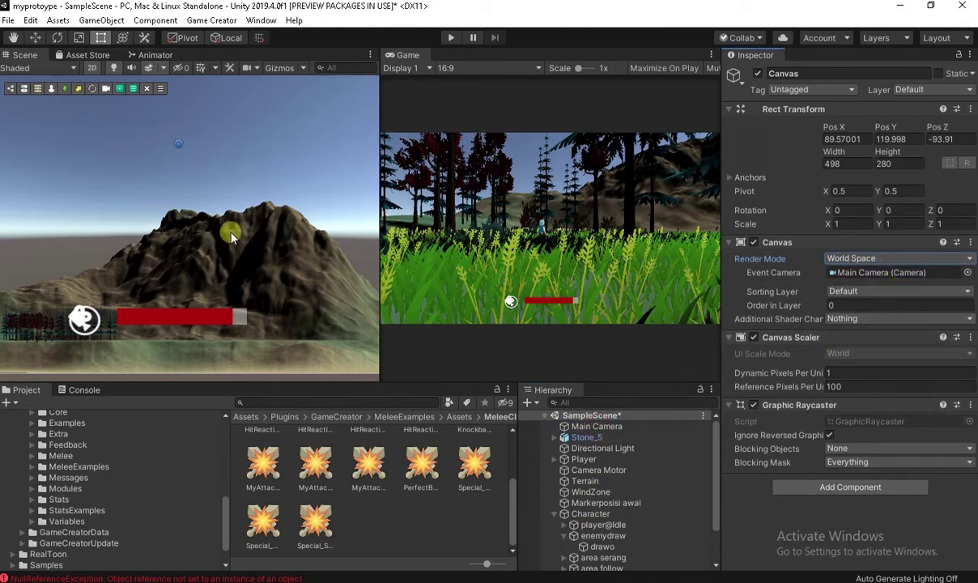
- Shrink the character's canvas from 498×280 down to about 17 by 8 units and frame it
scroll(232, 236, "down", 5)
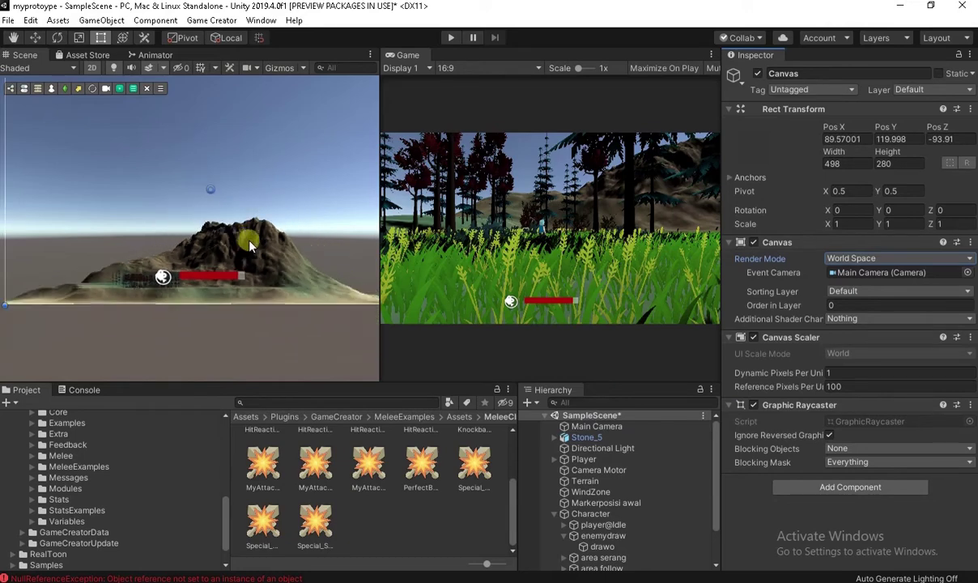
scroll(251, 244, "down", 1)
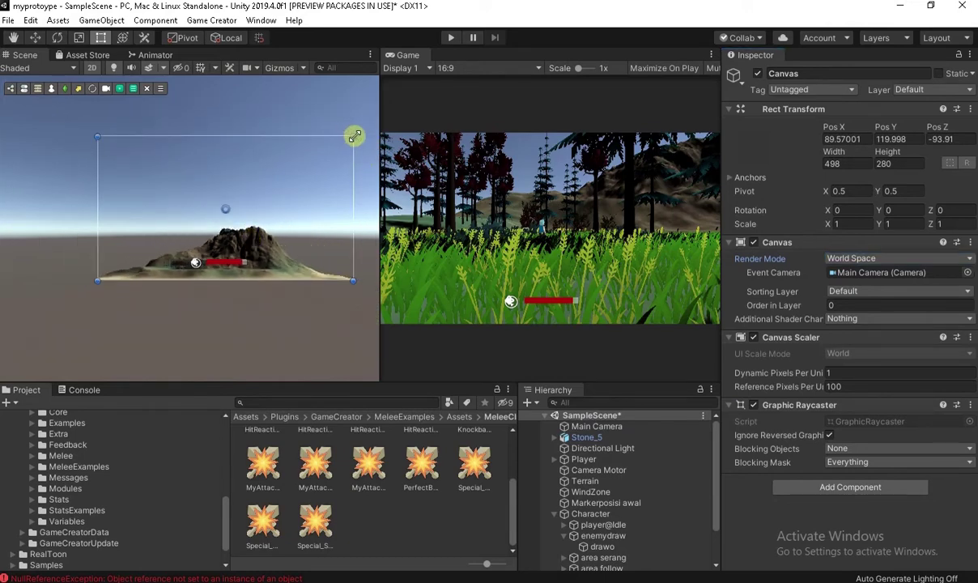
mouse_move(355, 136)
left_mouse_down()
mouse_move(149, 259)
mouse_move(219, 269)
left_mouse_up()
scroll(227, 265, "up", 1)
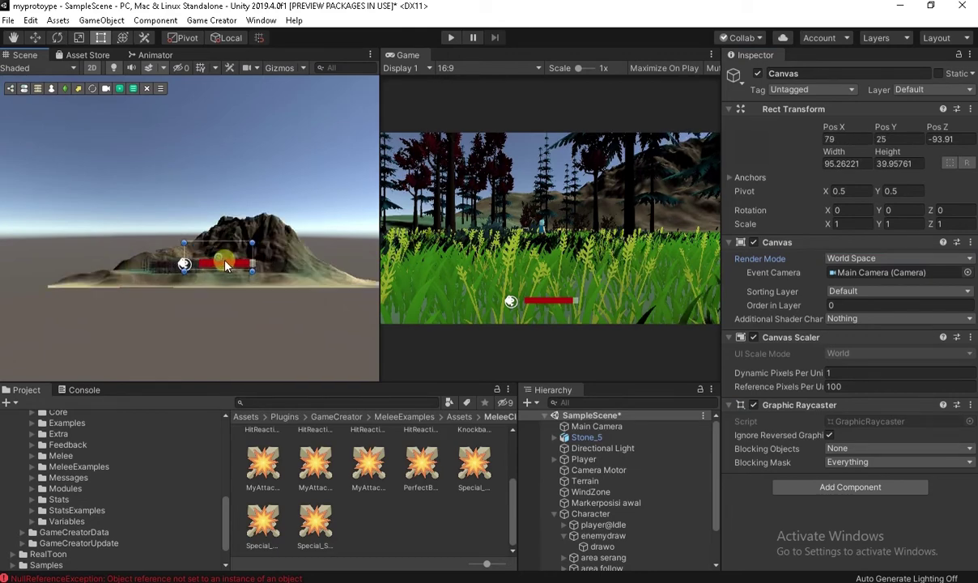
scroll(232, 265, "up", 1)
scroll(243, 243, "up", 1)
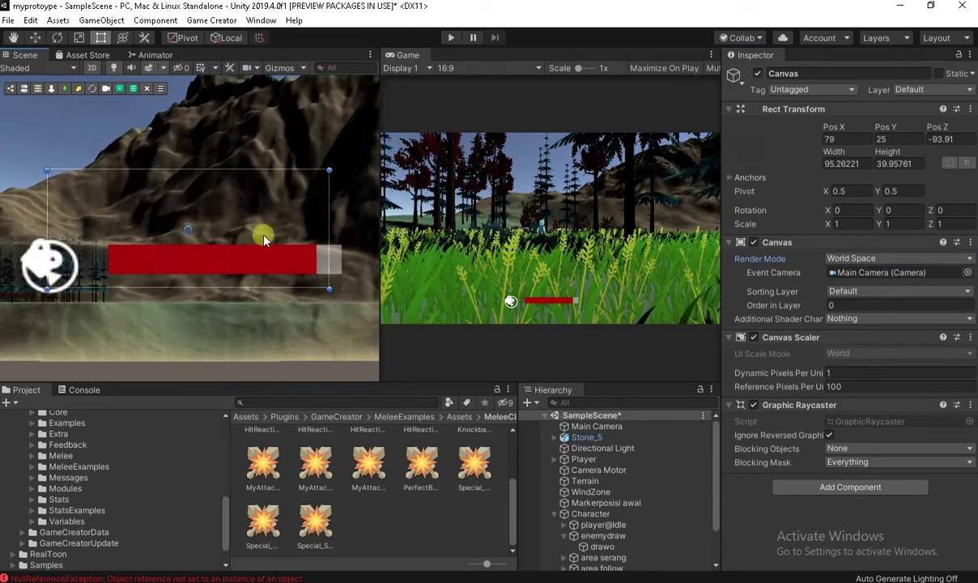
left_click_drag(253, 235, 117, 258)
middle_click_drag(117, 261, 297, 265)
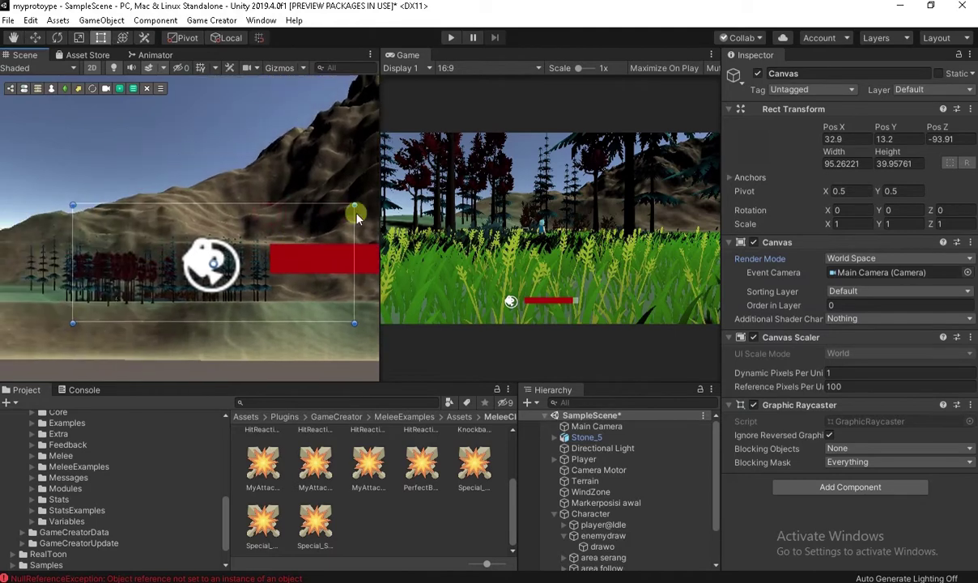
left_click_drag(357, 207, 123, 300)
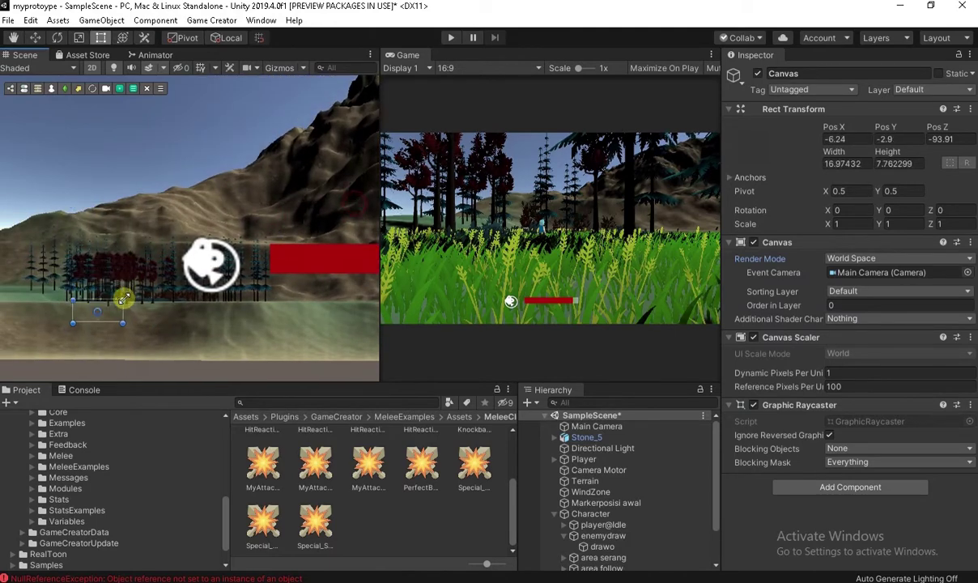
key("f")
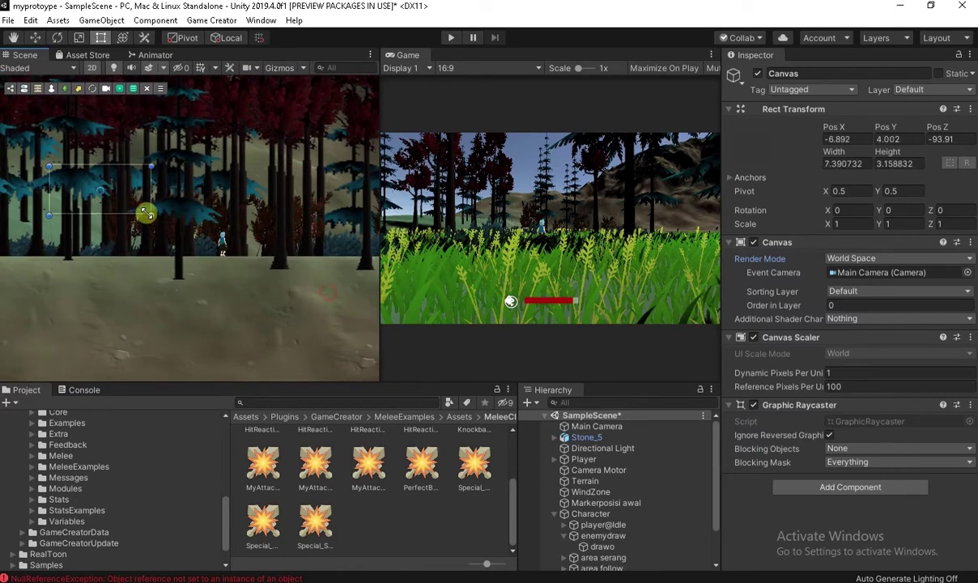
- Shrink the canvas to about 1.64 × 0.66 and move it above the character's head
mouse_move(327, 292)
left_mouse_down()
mouse_move(125, 195)
mouse_move(236, 223)
mouse_move(259, 218)
left_mouse_up()
key("f")
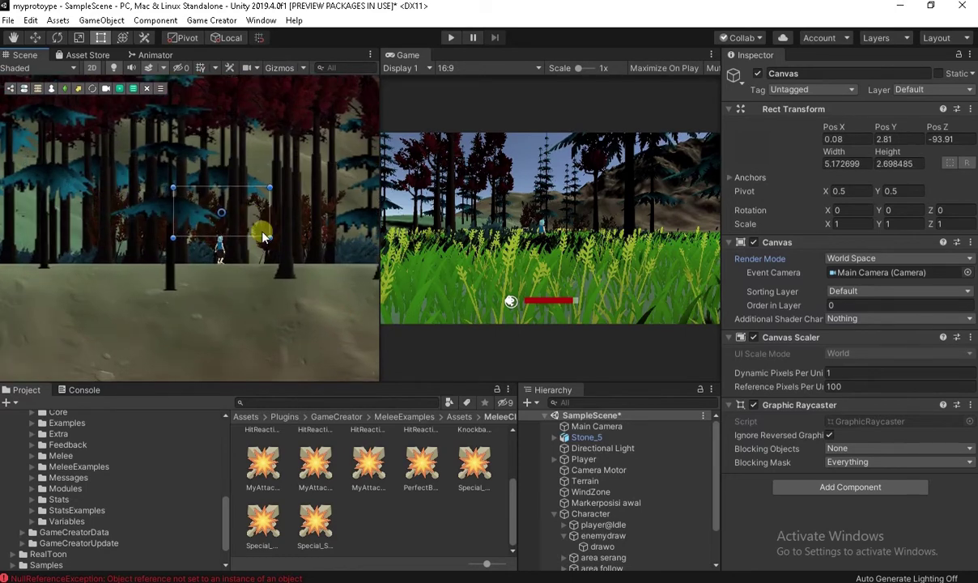
mouse_move(326, 157)
left_mouse_down()
mouse_move(159, 214)
mouse_move(141, 245)
left_mouse_up()
mouse_move(136, 284)
left_mouse_down()
mouse_move(233, 280)
mouse_move(209, 273)
left_mouse_up()
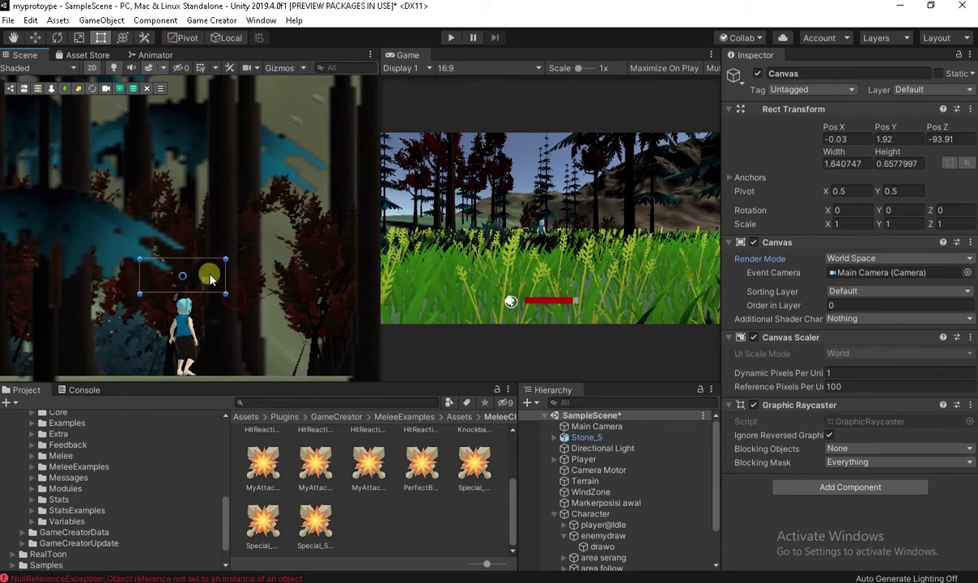
scroll(267, 291, "up", 2)
scroll(267, 292, "up", 4)
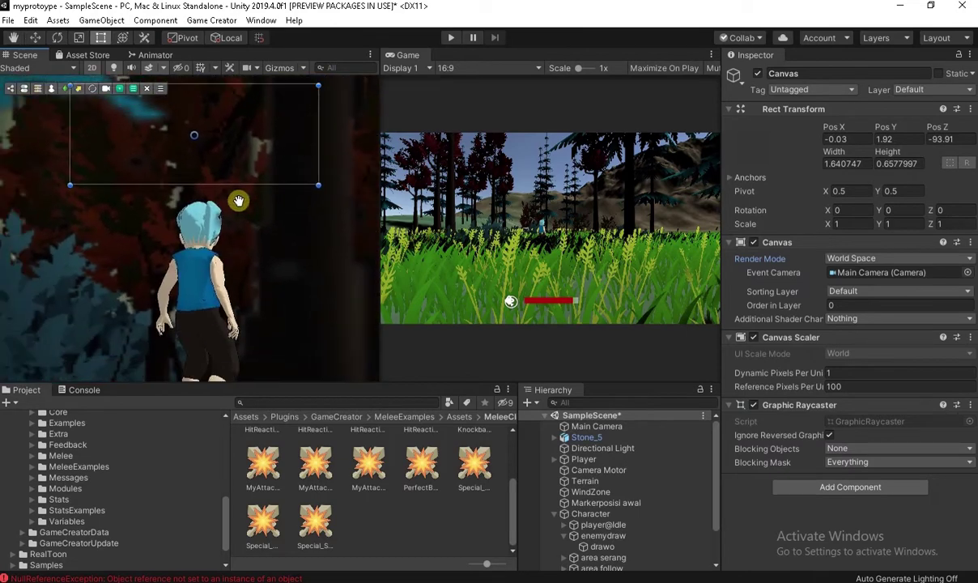
middle_click_drag(269, 213, 239, 221)
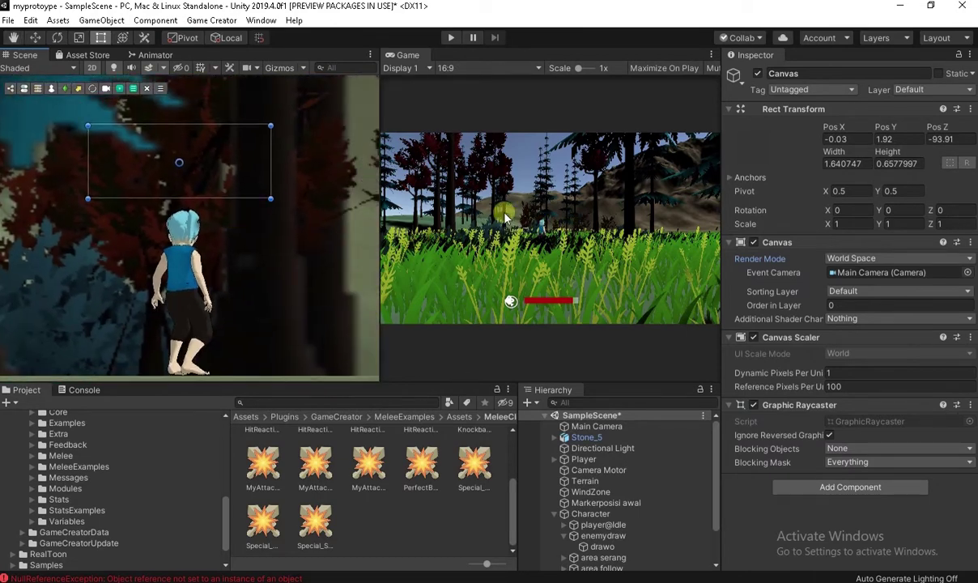
left_click(91, 67)
- Move the Character's canvas in depth so it sits level with the character
key("w")
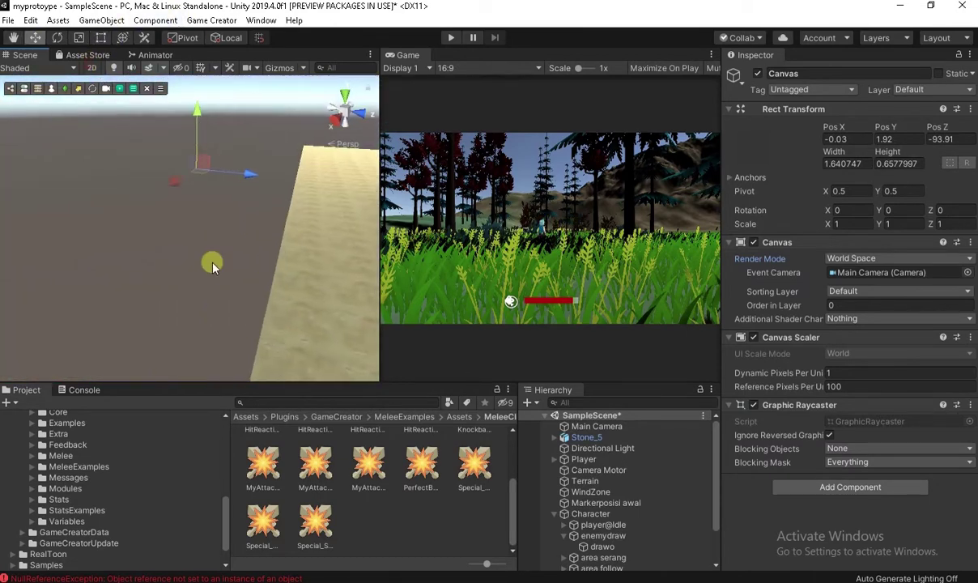
mouse_move(268, 235)
left_mouse_down("alt")
mouse_move(272, 259)
mouse_move(182, 225)
left_mouse_up("alt")
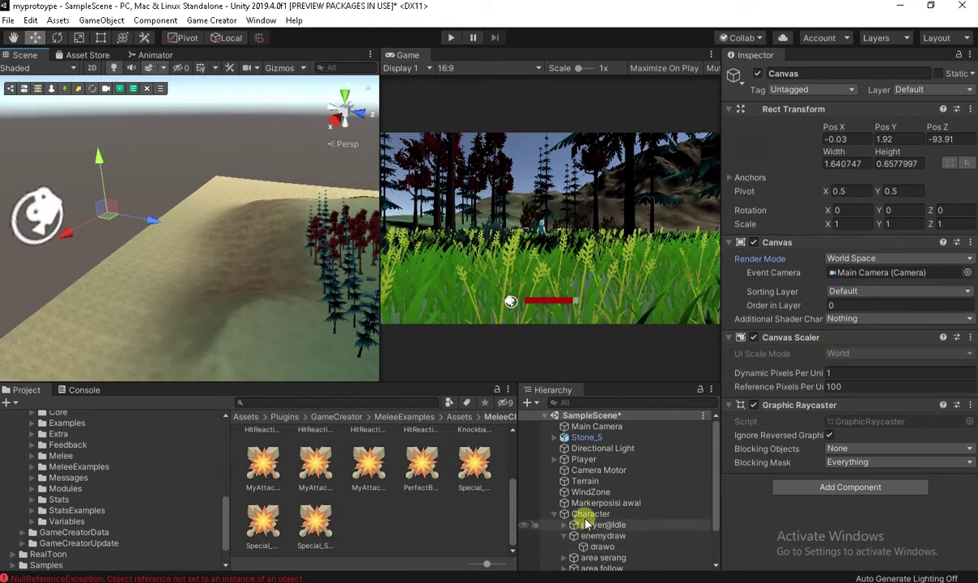
scroll(607, 513, "down", 2)
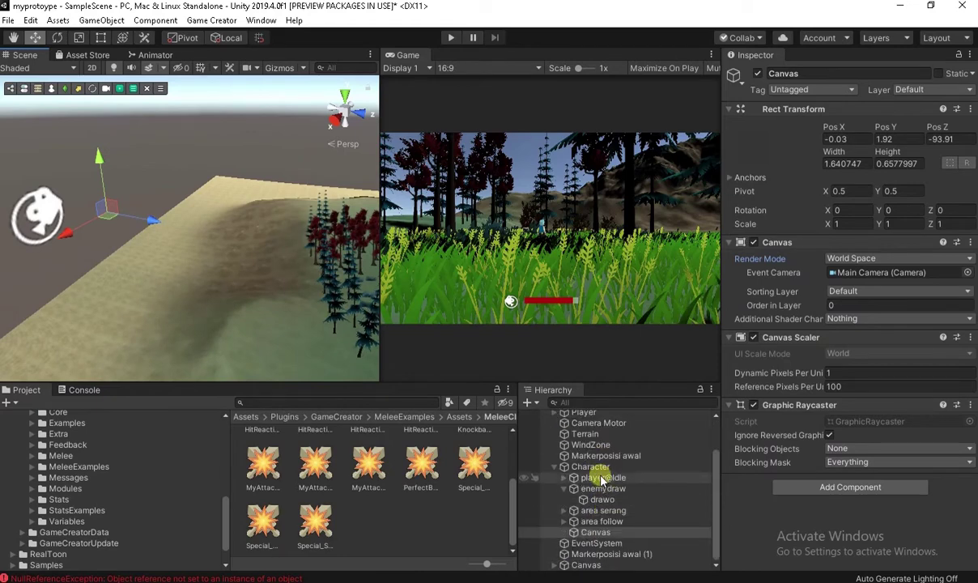
left_click(586, 470)
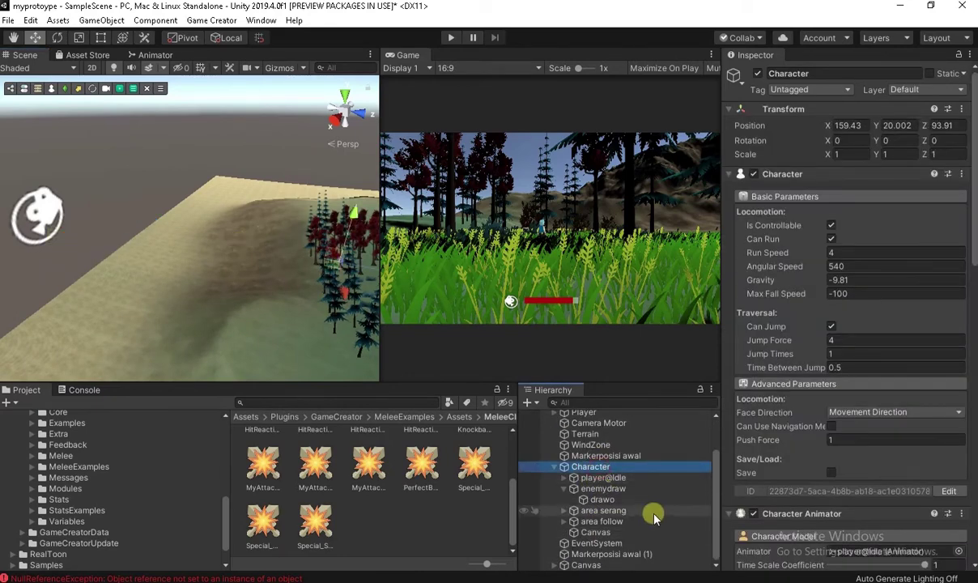
left_click(596, 532)
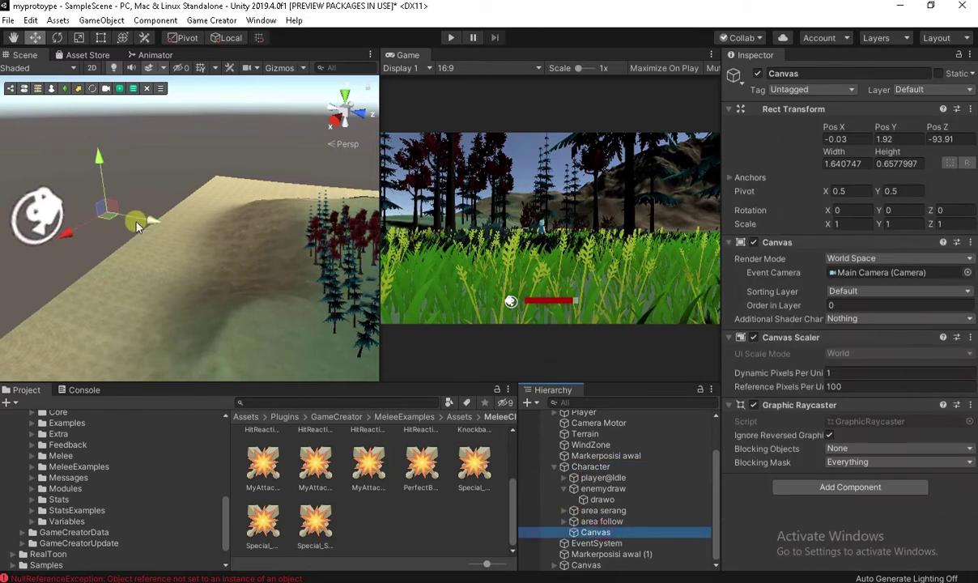
left_click_drag(136, 226, 321, 276)
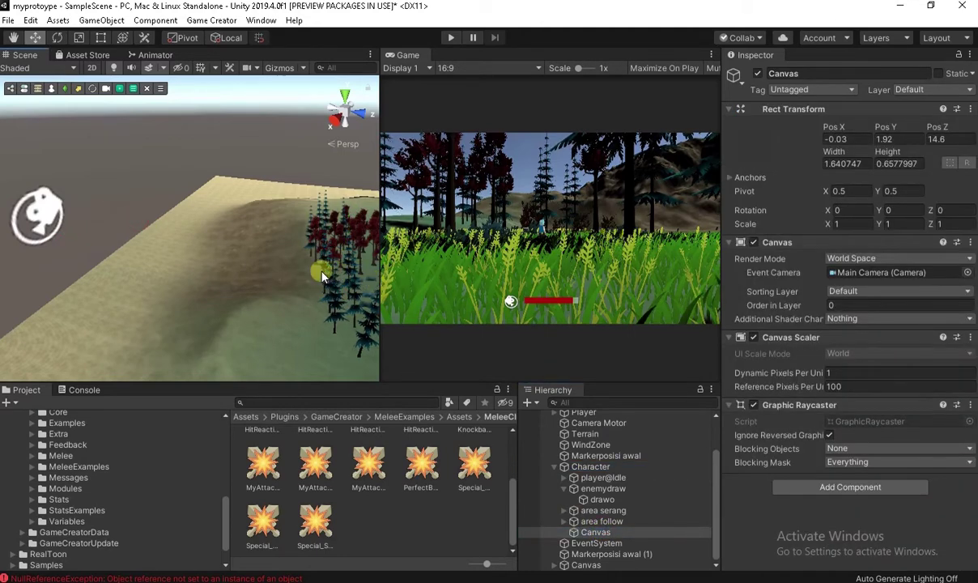
key("f")
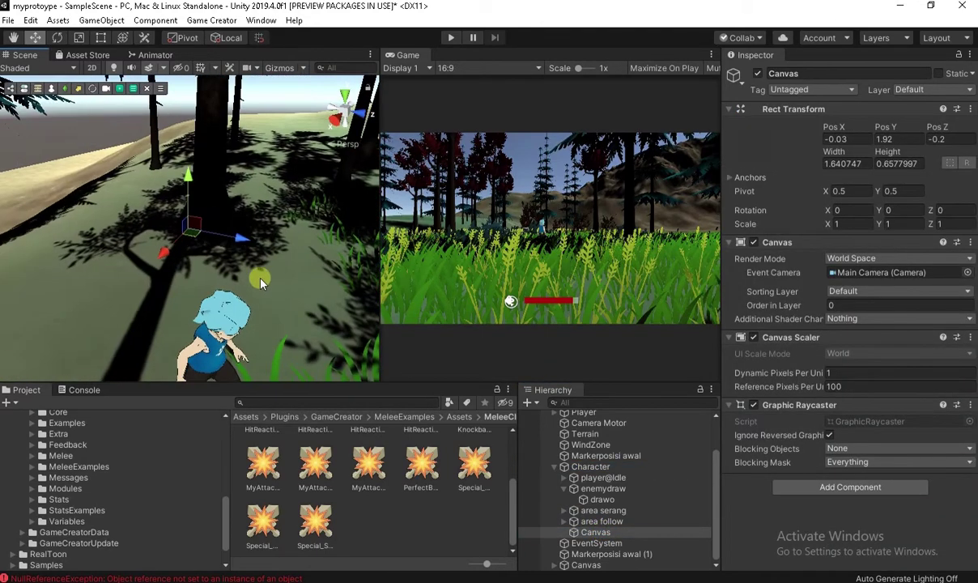
mouse_move(232, 241)
left_mouse_down()
mouse_move(252, 253)
mouse_move(230, 257)
mouse_move(275, 243)
left_mouse_up()
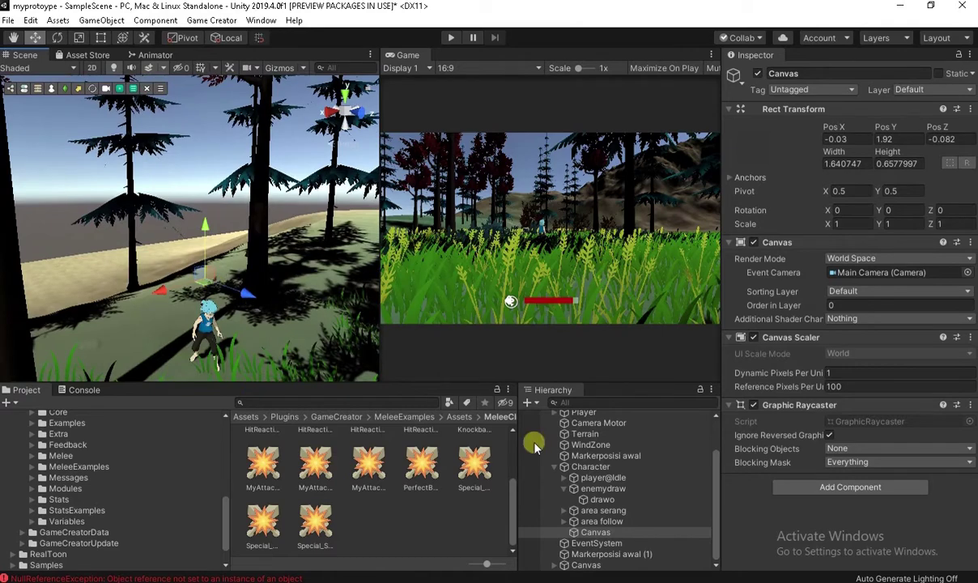
- Show gizmos and view the Canvas flat-on in the 2D scene view
left_click(603, 521)
left_click(596, 532)
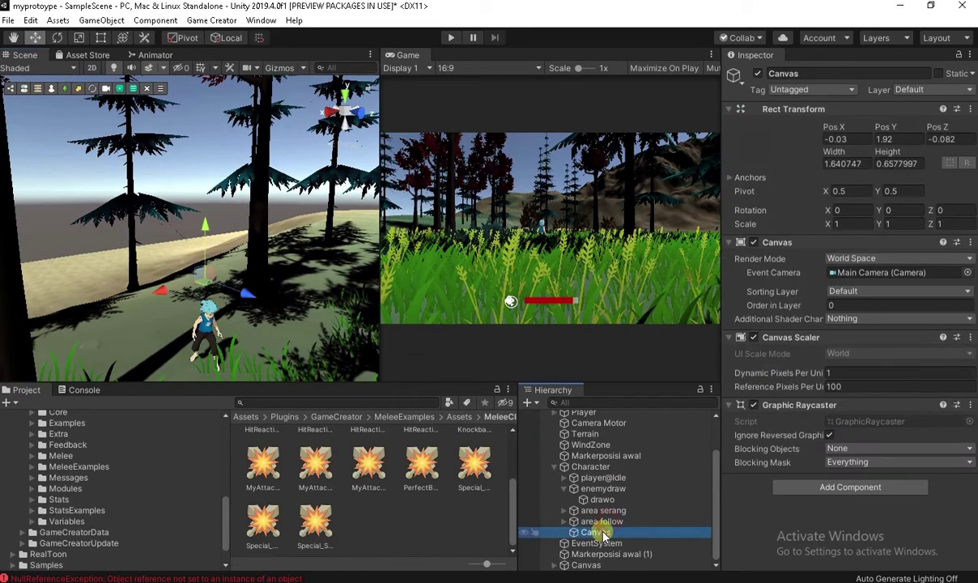
left_click(268, 67)
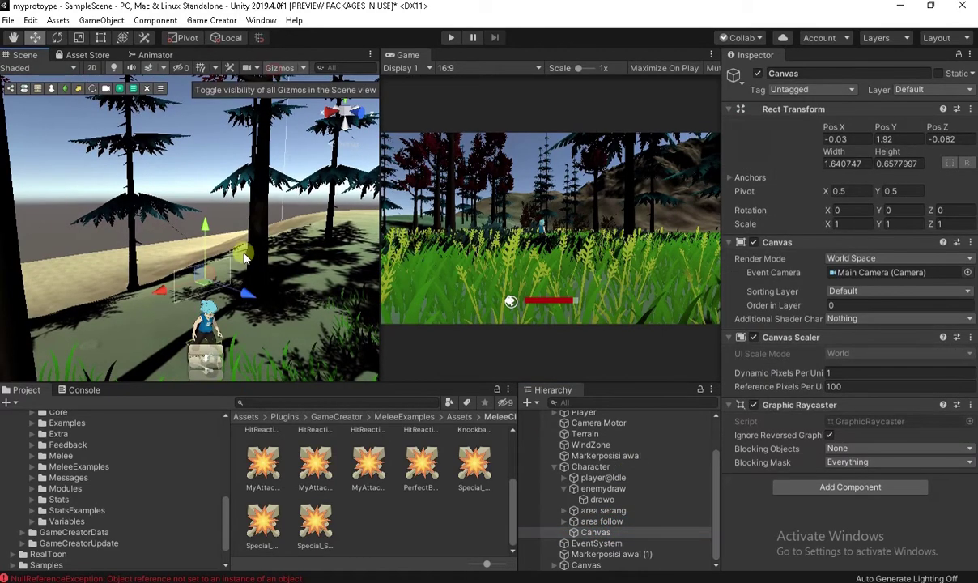
mouse_move(259, 299)
left_mouse_down("alt")
mouse_move(181, 312)
mouse_move(323, 232)
mouse_move(322, 217)
mouse_move(332, 214)
left_mouse_up("alt")
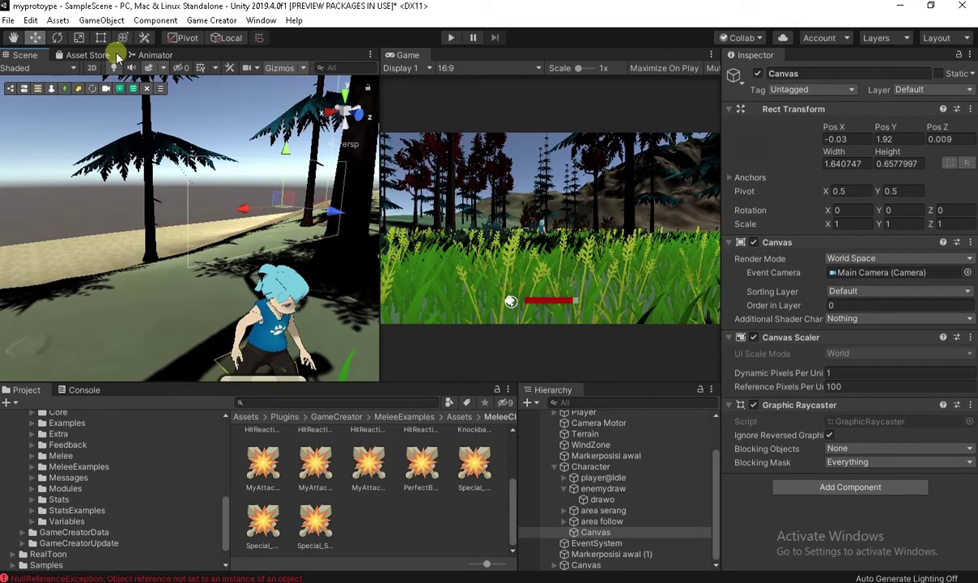
left_click(92, 68)
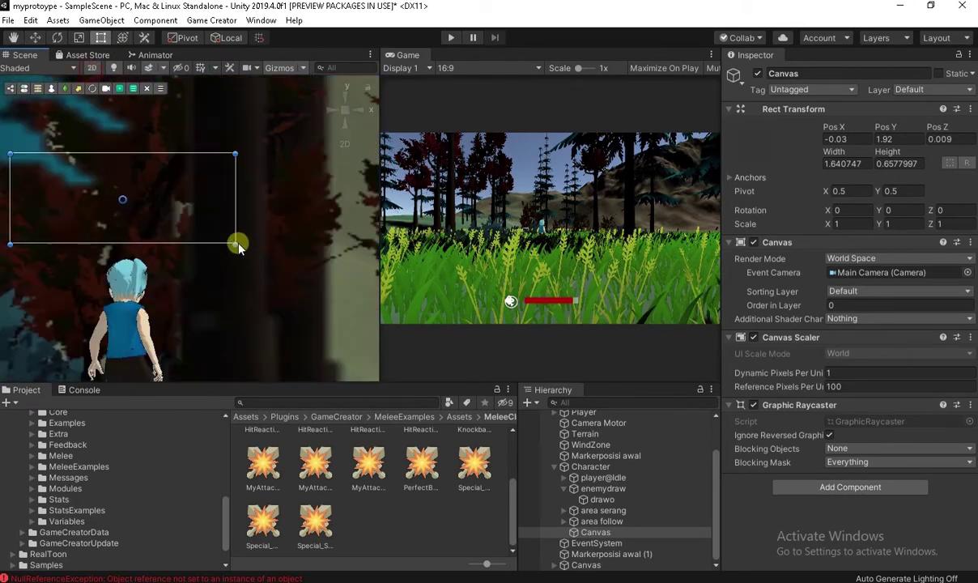
mouse_move(236, 242)
middle_mouse_down()
mouse_move(267, 223)
mouse_move(277, 243)
middle_mouse_up()
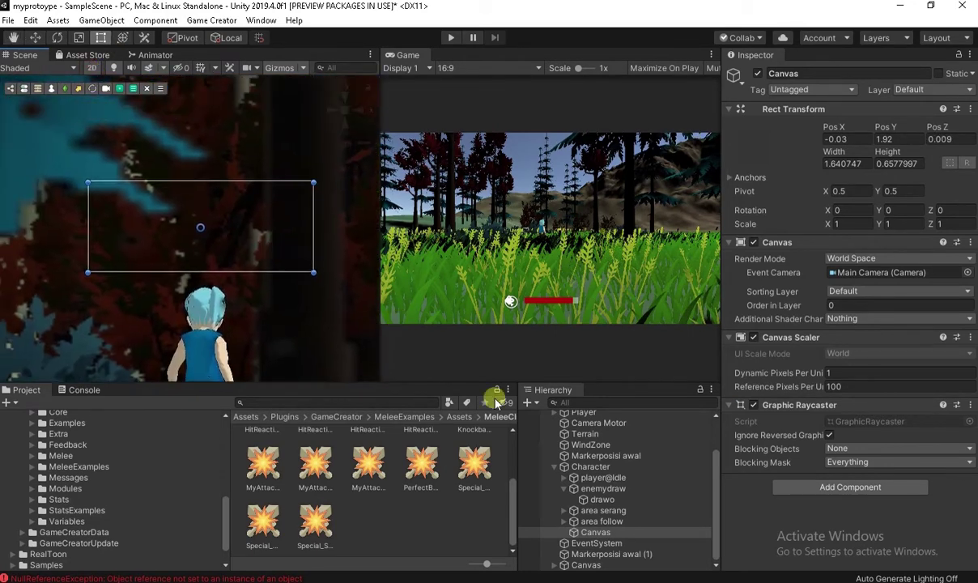
- Add a Panel under the Canvas using the Square sprite as its source image
right_click(605, 531)
left_click(651, 508)
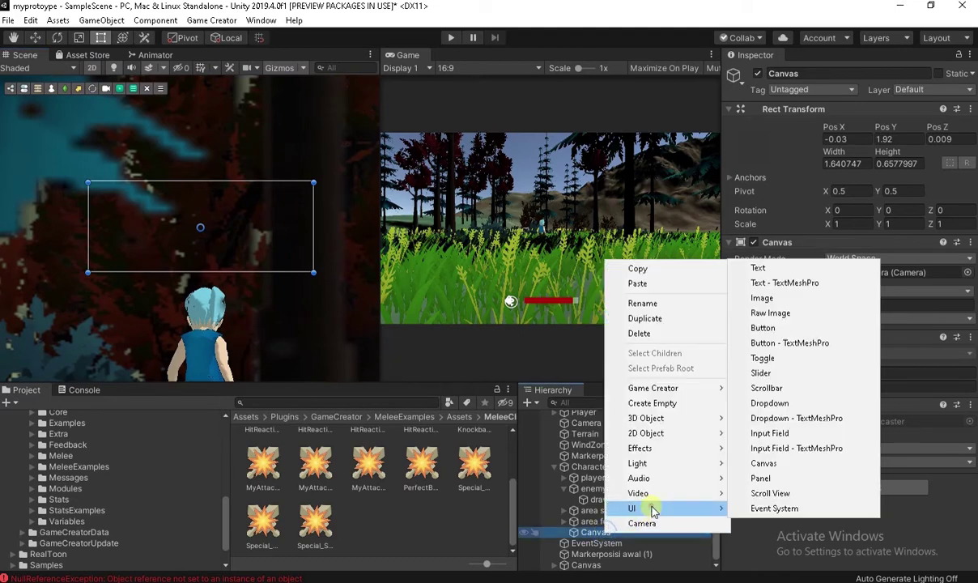
left_click(781, 478)
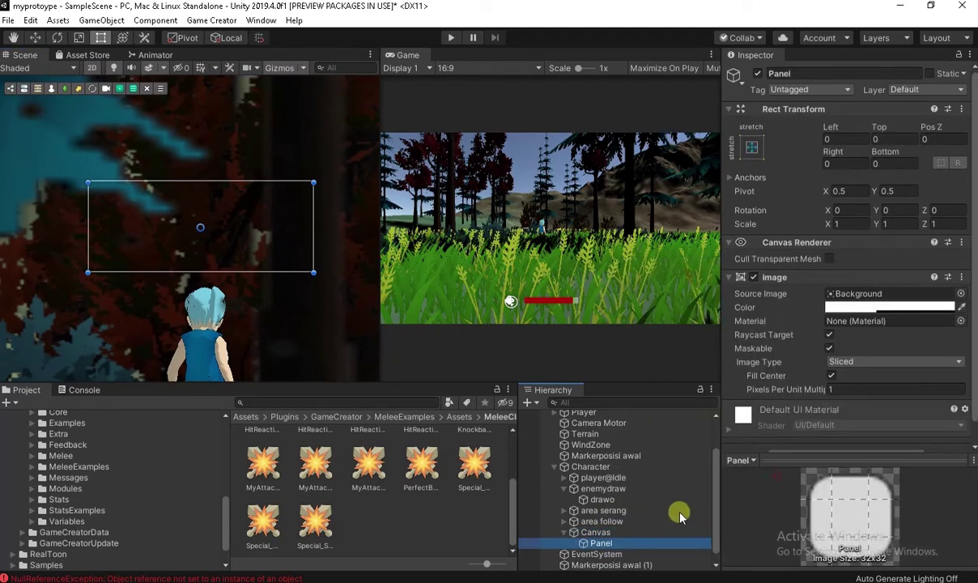
left_click(959, 294)
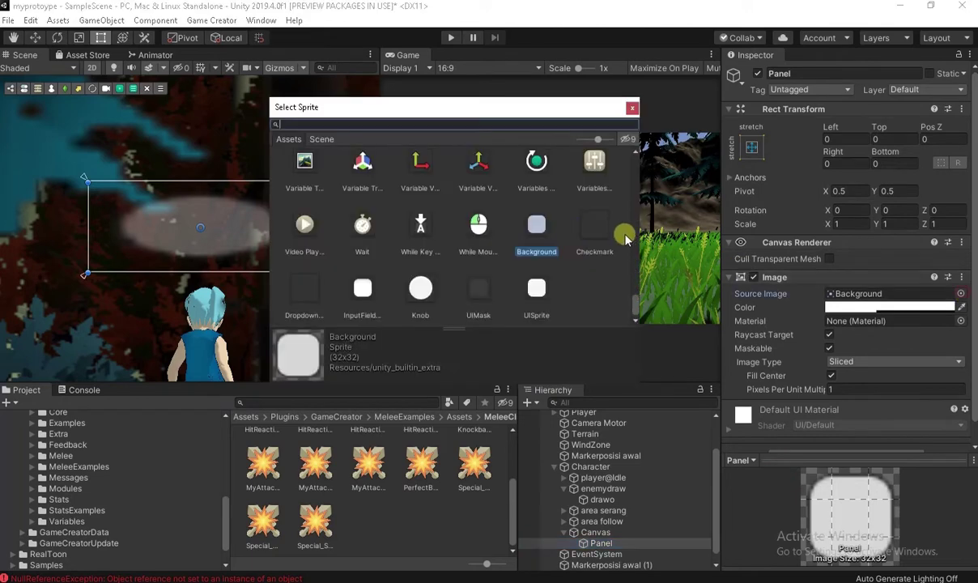
key("Escape")
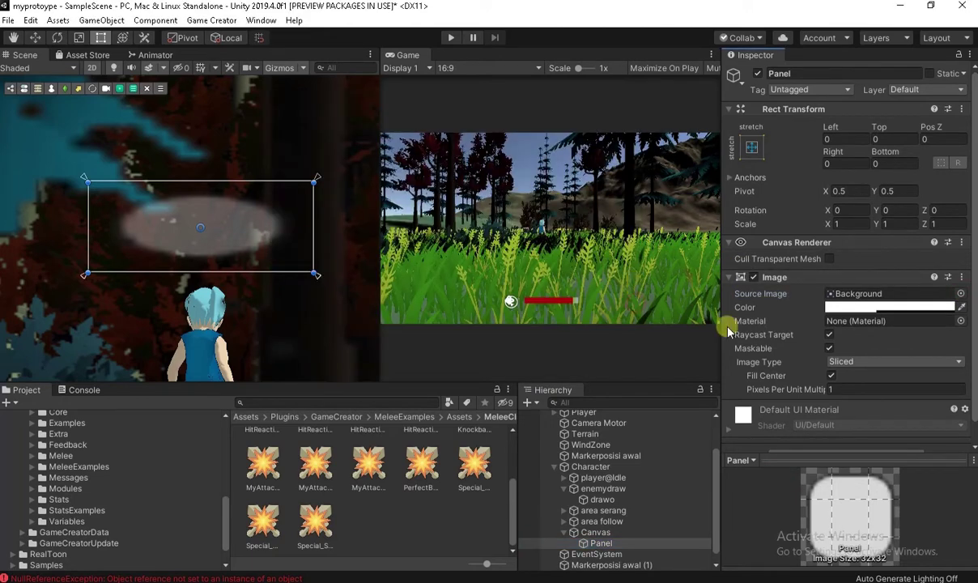
left_click(959, 294)
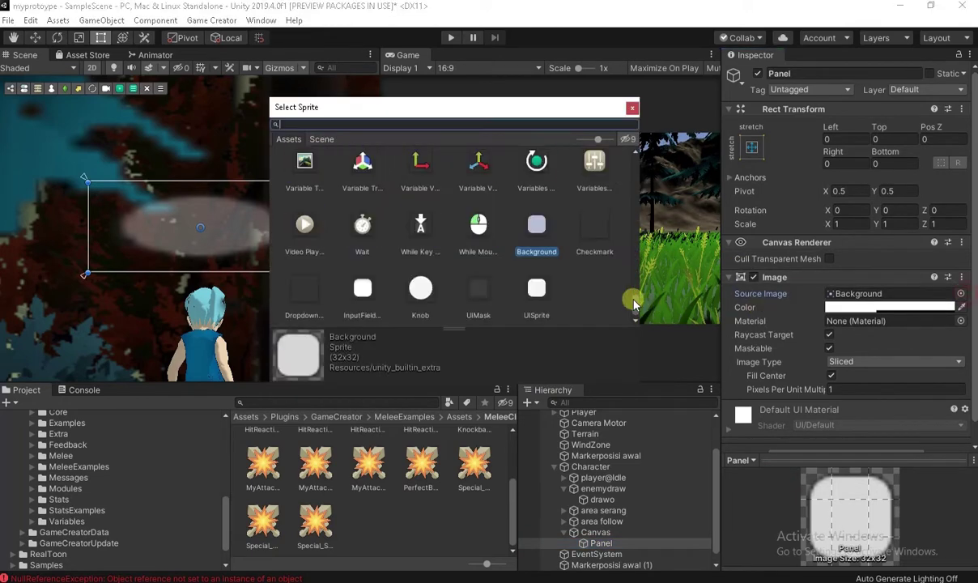
scroll(635, 300, "up", 3)
scroll(634, 291, "up", 3)
scroll(633, 284, "up", 3)
scroll(631, 278, "up", 3)
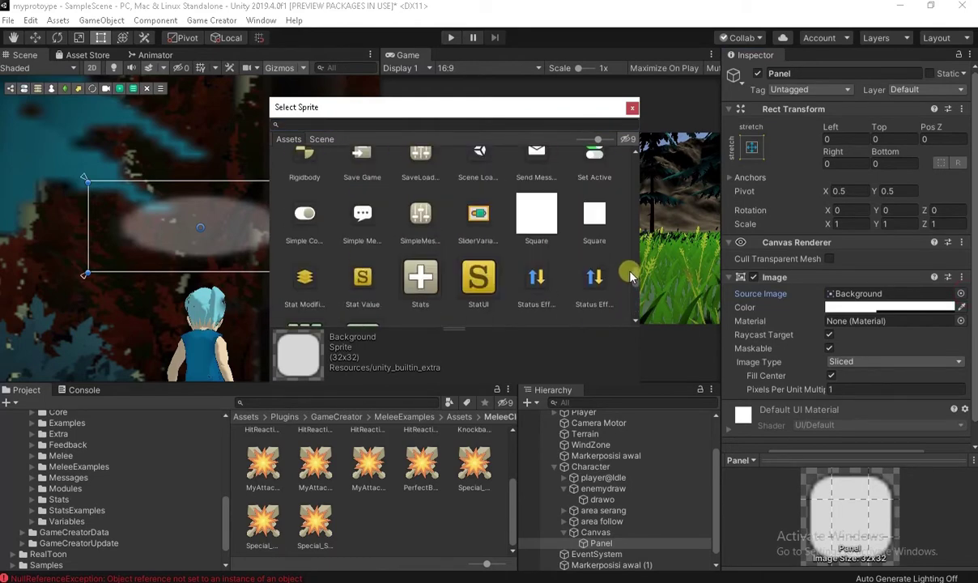
double_click(534, 217)
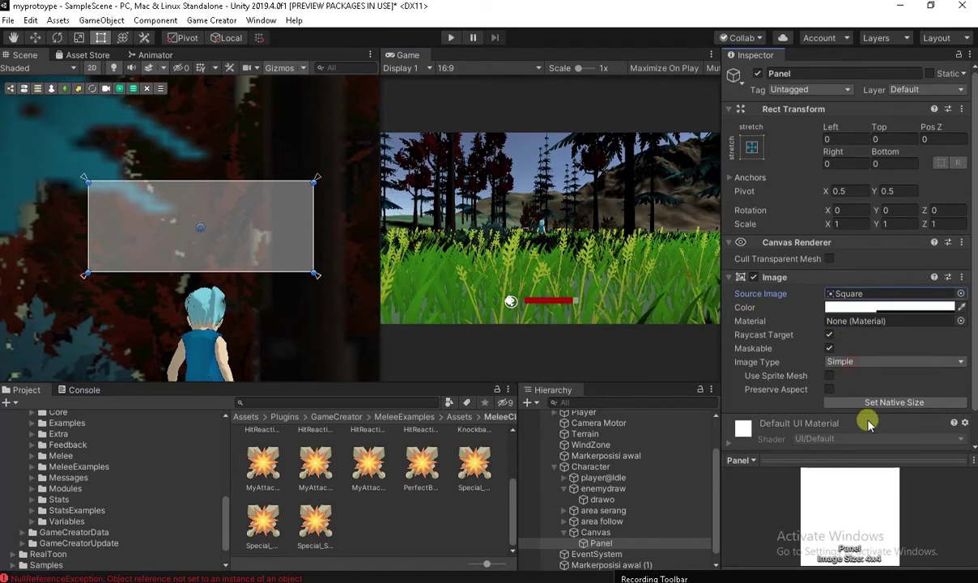
- Make the Panel image Filled, Horizontal, with Fill Amount 0.491
left_click(856, 362)
left_click(856, 423)
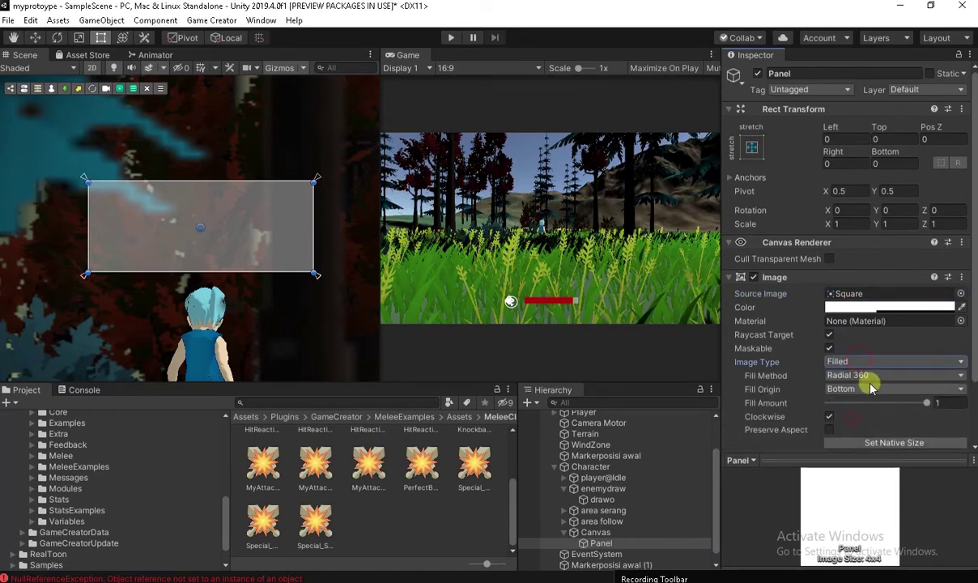
left_click(866, 376)
left_click(856, 389)
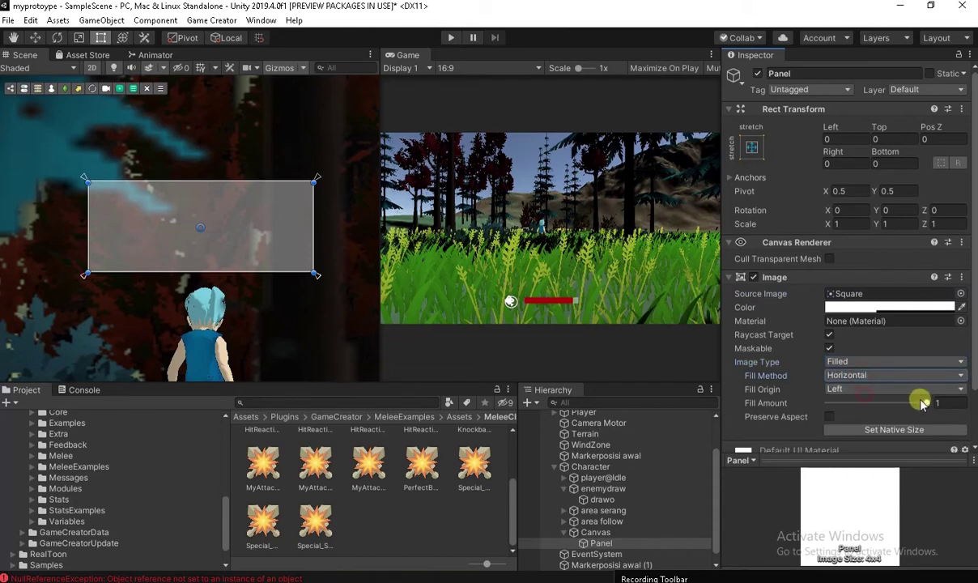
left_click_drag(923, 403, 878, 405)
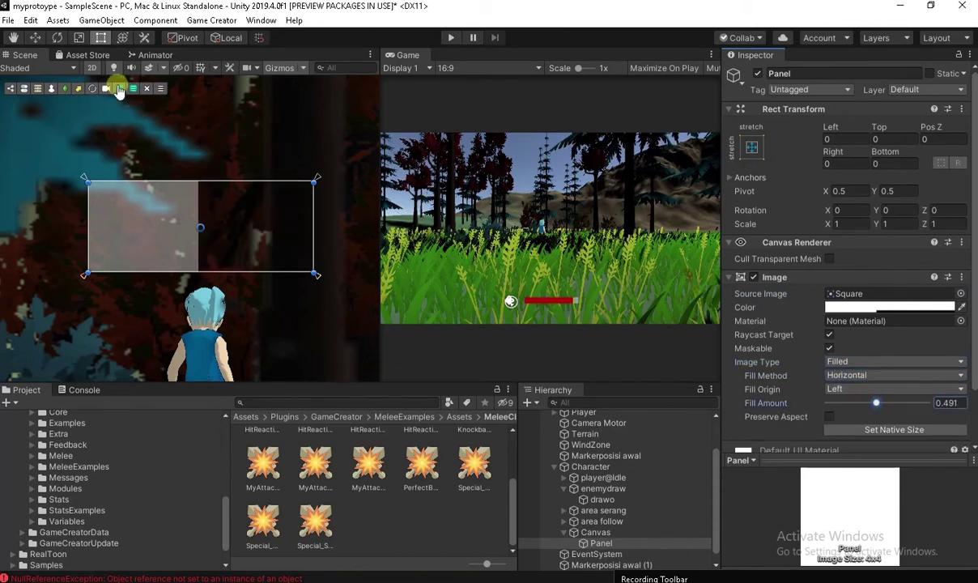
left_click(92, 68)
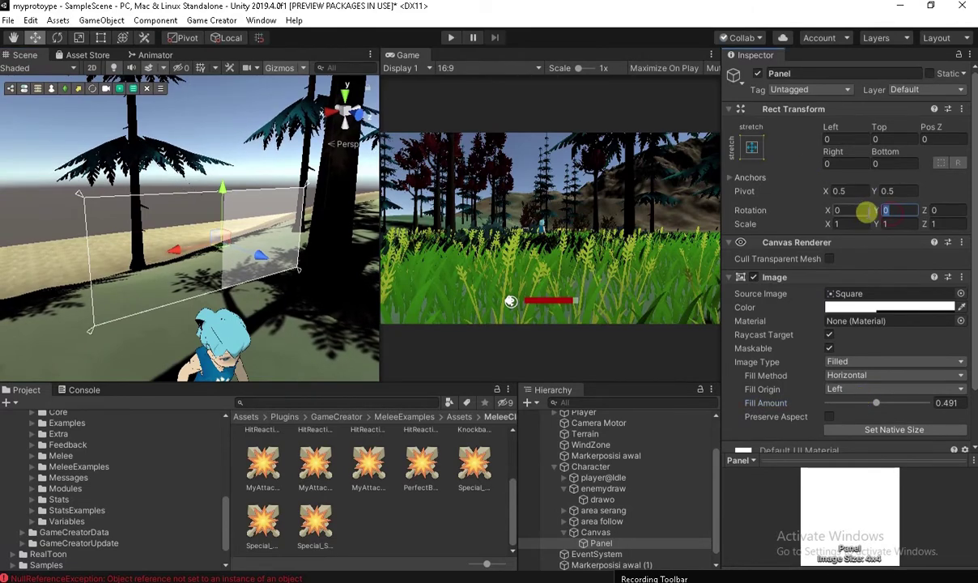
- Reset the Panel's Y rotation to 0 and rotate the Canvas 180° on Y
type("180")
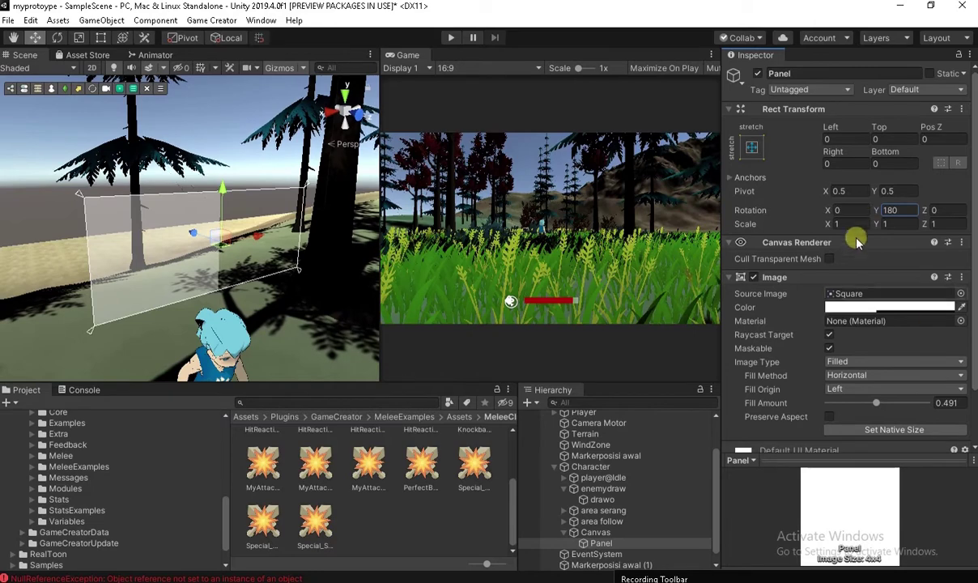
left_click(599, 533)
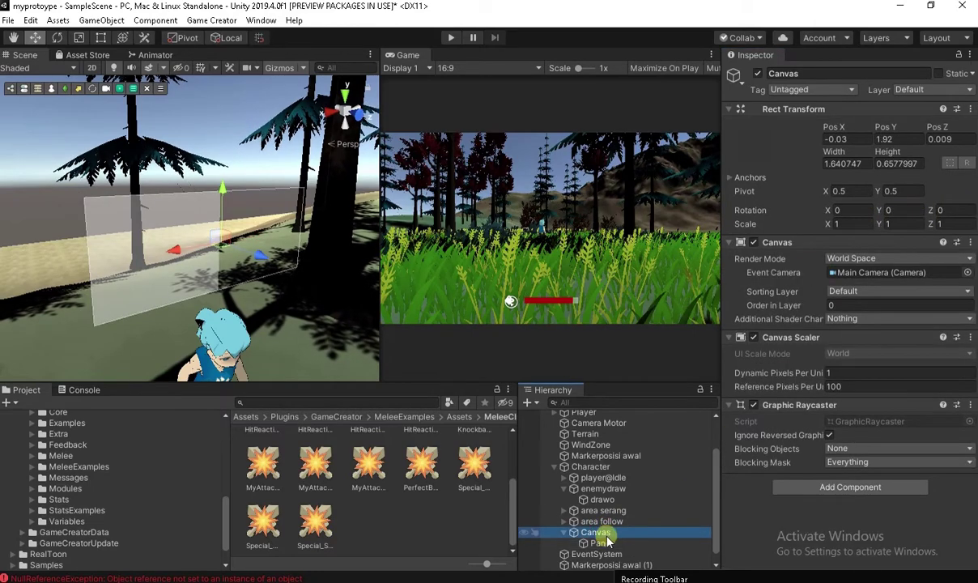
left_click(600, 542)
left_click(890, 210)
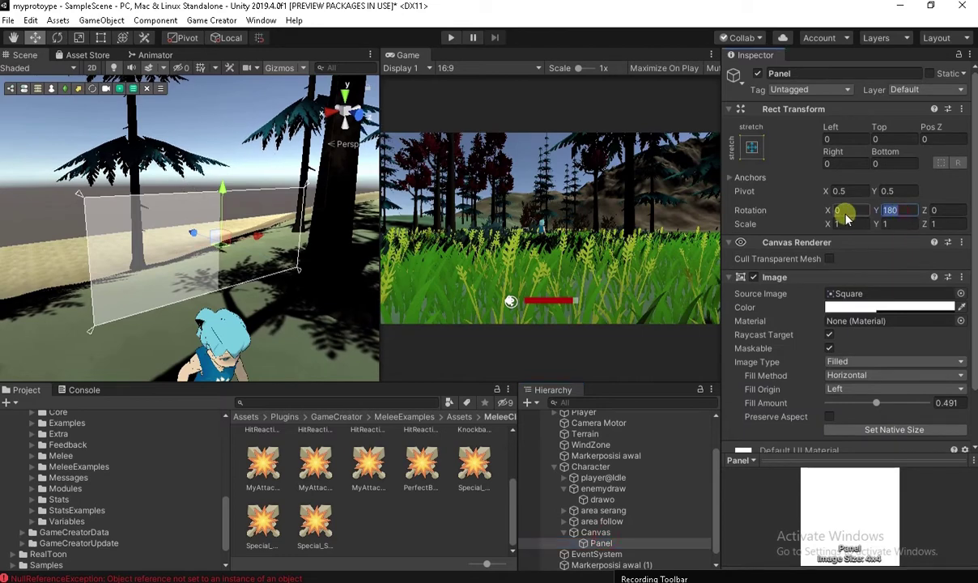
type("0")
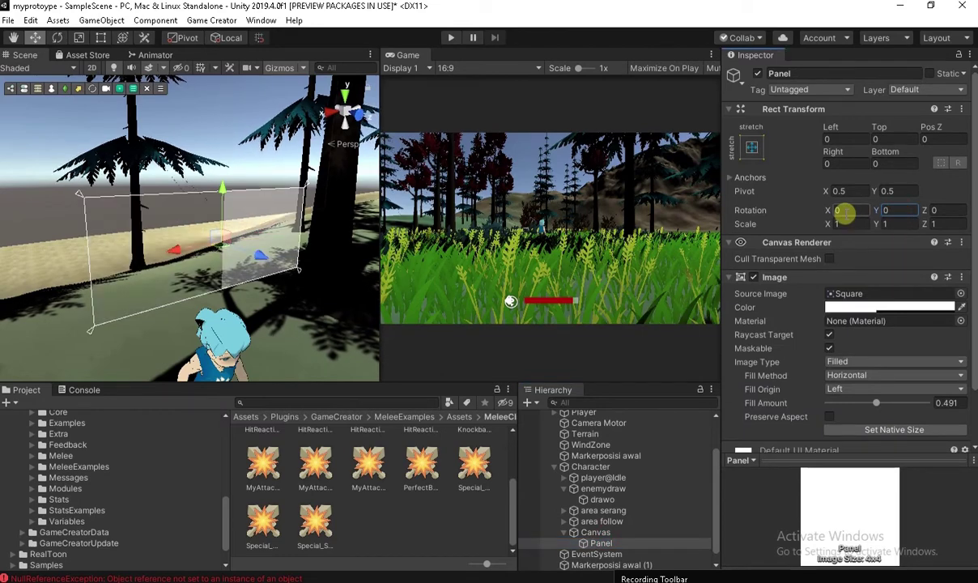
left_click(601, 521)
left_click(599, 533)
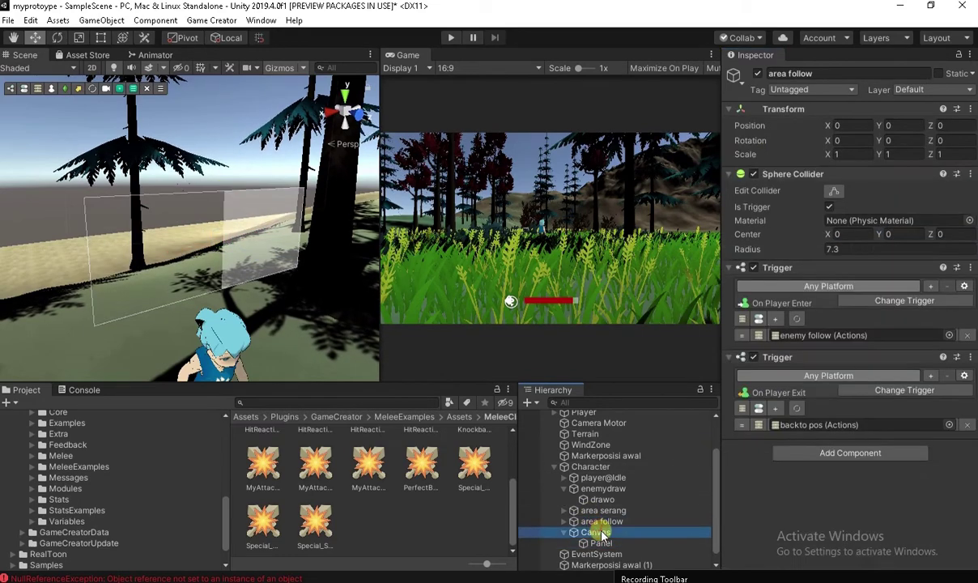
left_click(837, 210)
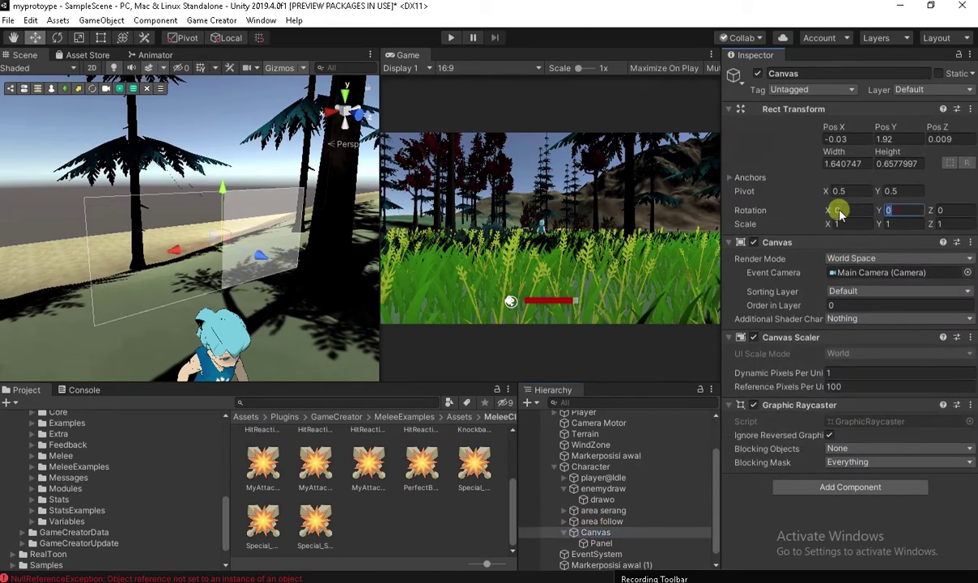
type("80")
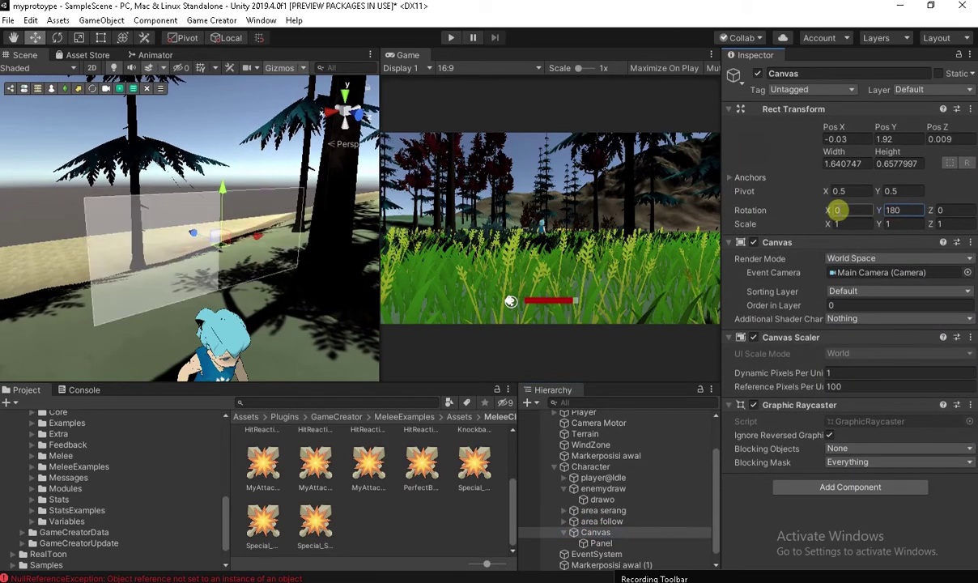
- Restore the Panel's Fill Amount to 1 and return the scene view to 2D
left_click(601, 543)
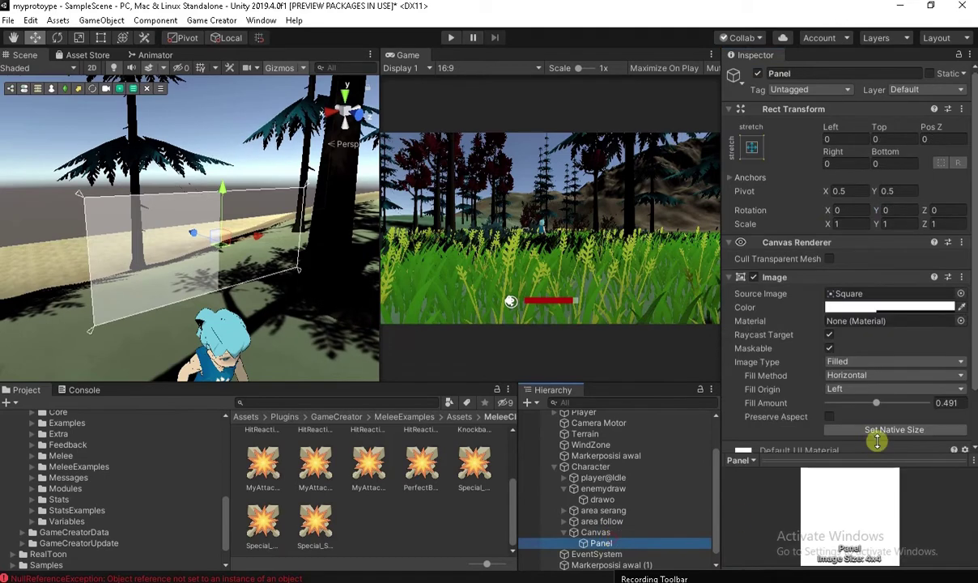
left_click_drag(875, 402, 968, 407)
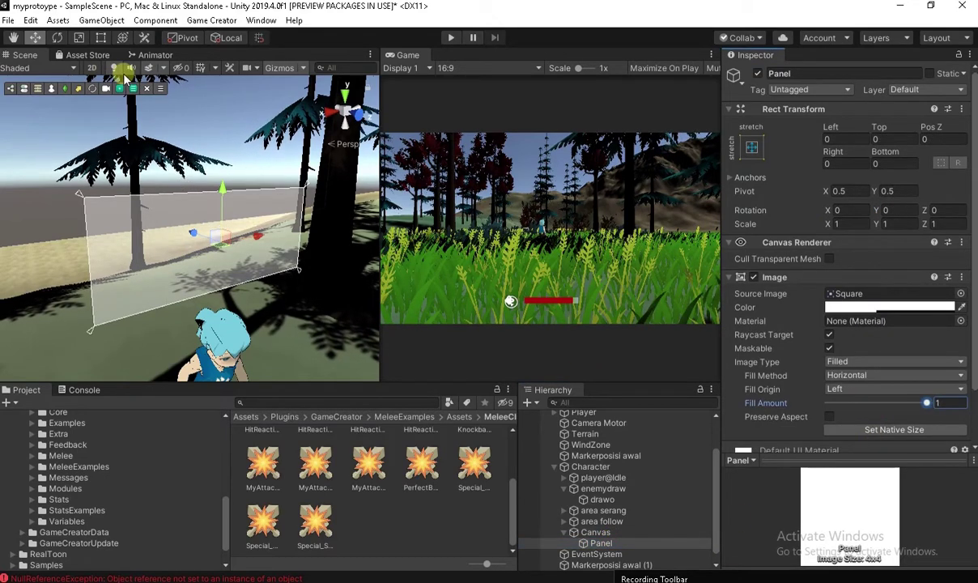
left_click(92, 68)
- Resize the Panel into a thin bar inside the Canvas
key("t")
key("f")
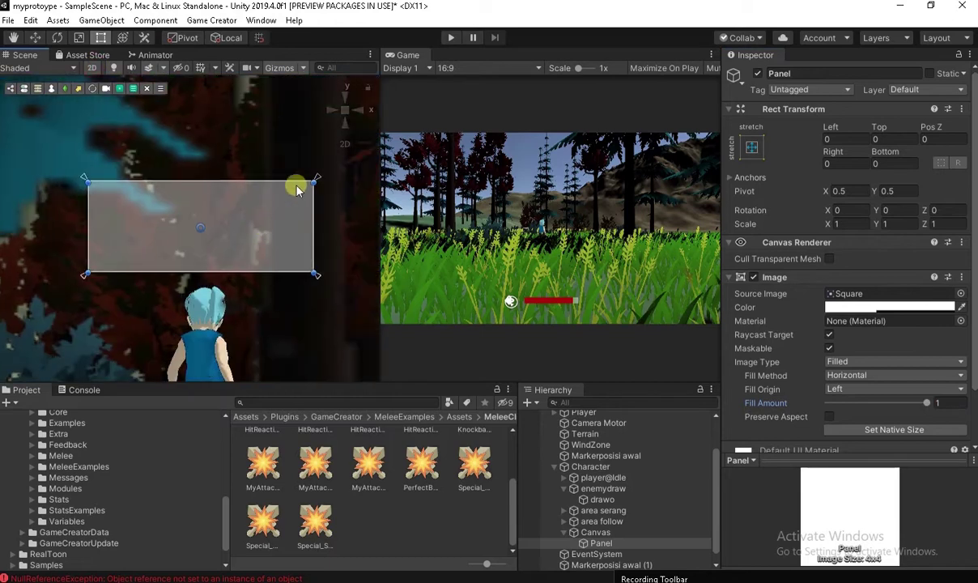
mouse_move(301, 189)
left_mouse_down()
mouse_move(217, 251)
mouse_move(247, 262)
left_mouse_up()
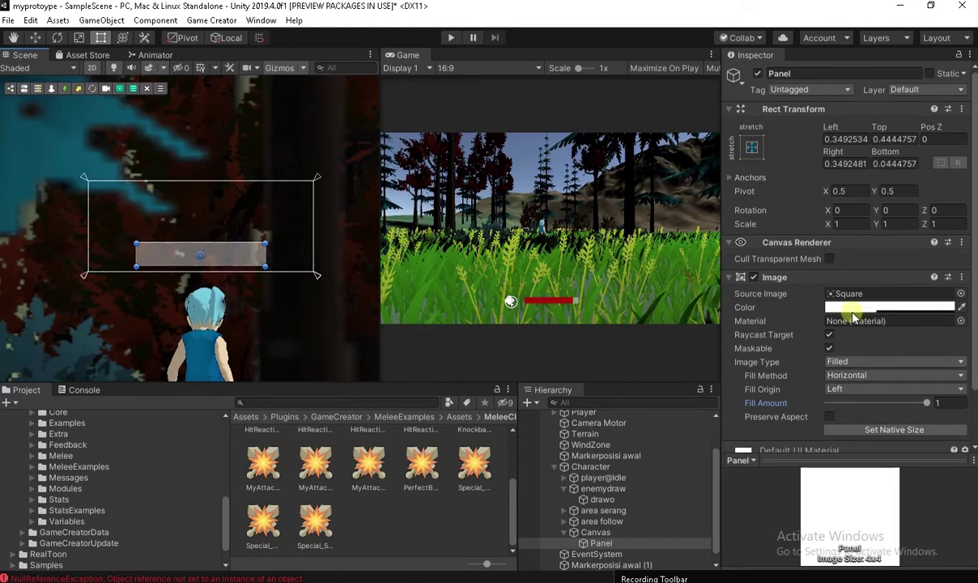
- Rename the Panel to Hpenemy and duplicate it as Hpenemy (1)
left_click(599, 545)
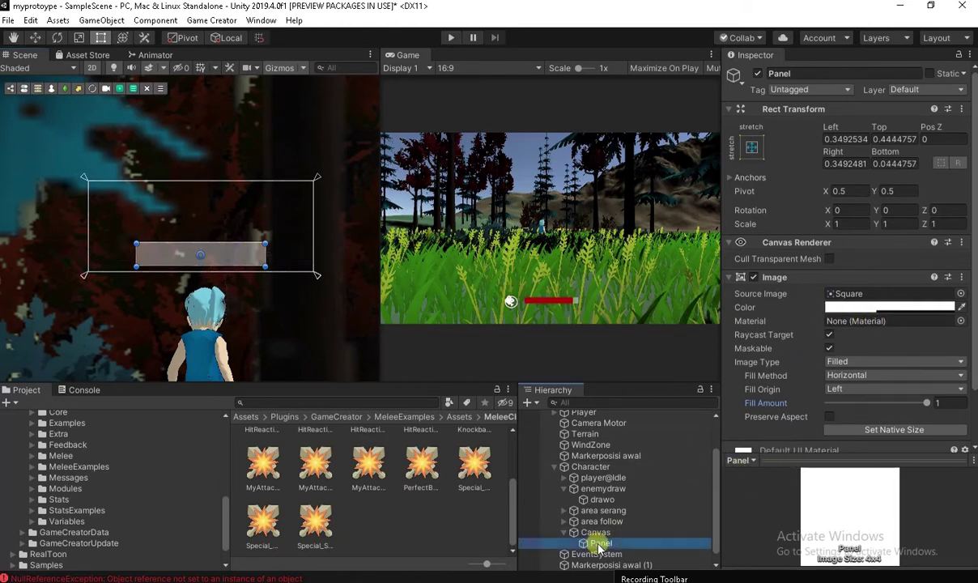
left_click(607, 544)
type("Hpenemy")
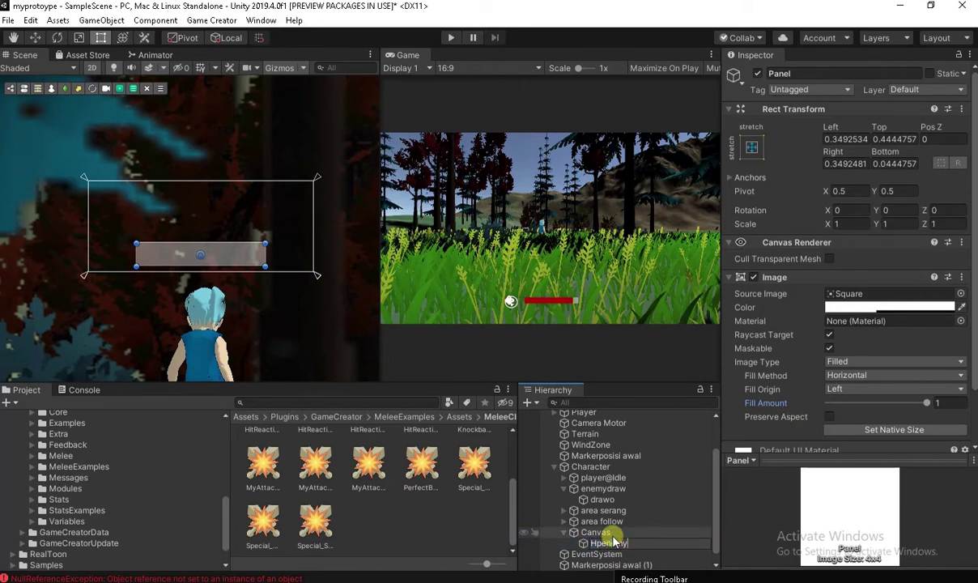
key("Return")
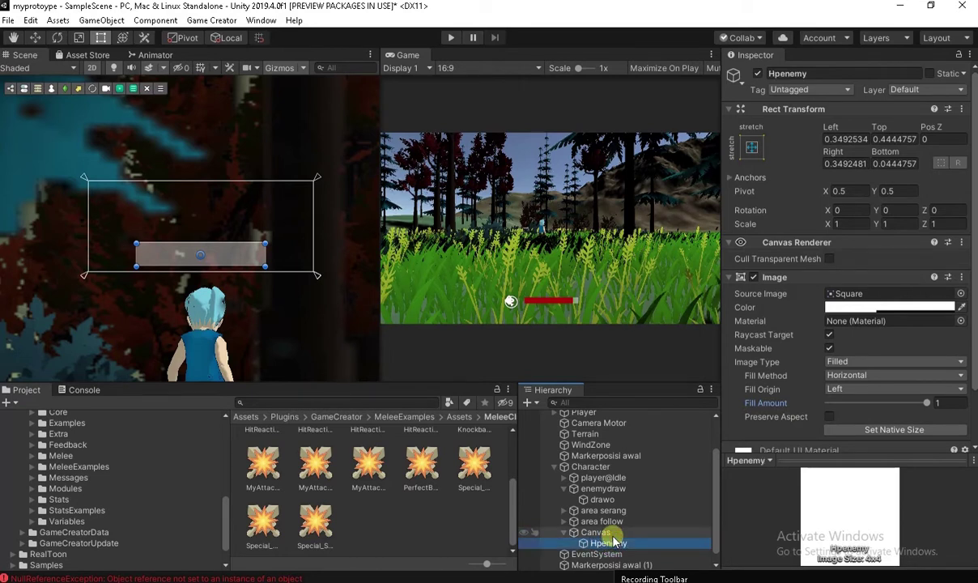
key("ctrl+d")
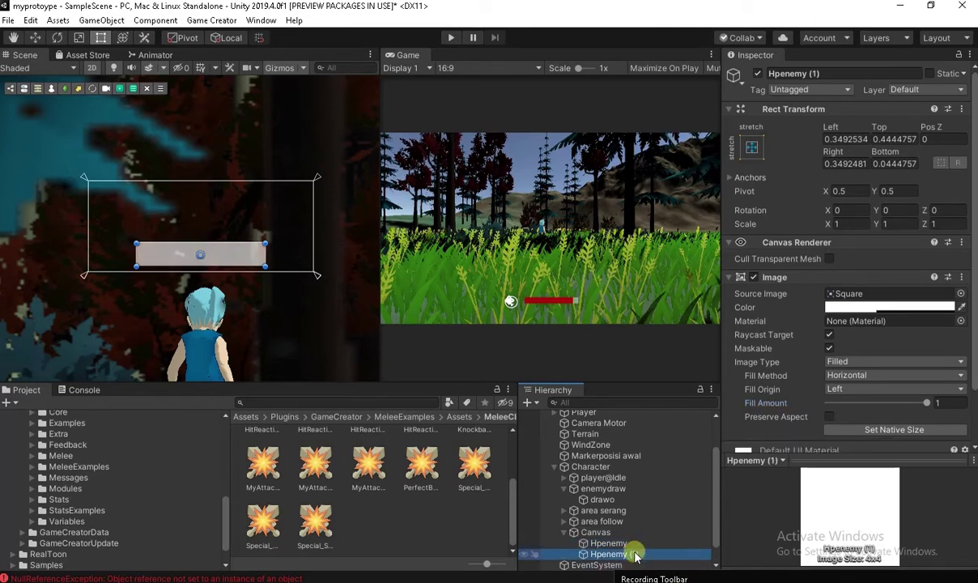
- Rename the duplicate Hpenemy (1) to Hpenemyred
double_click(636, 556)
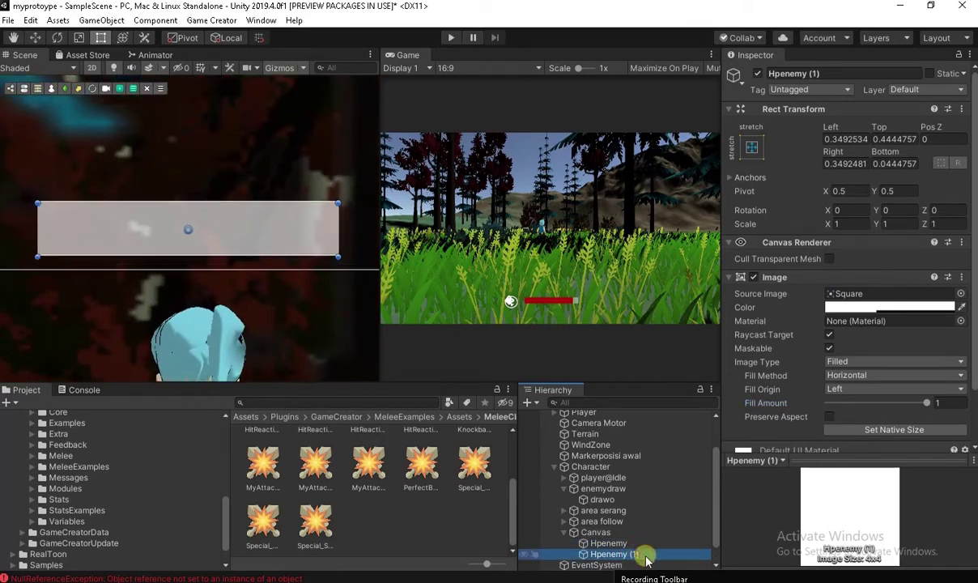
left_click(631, 555)
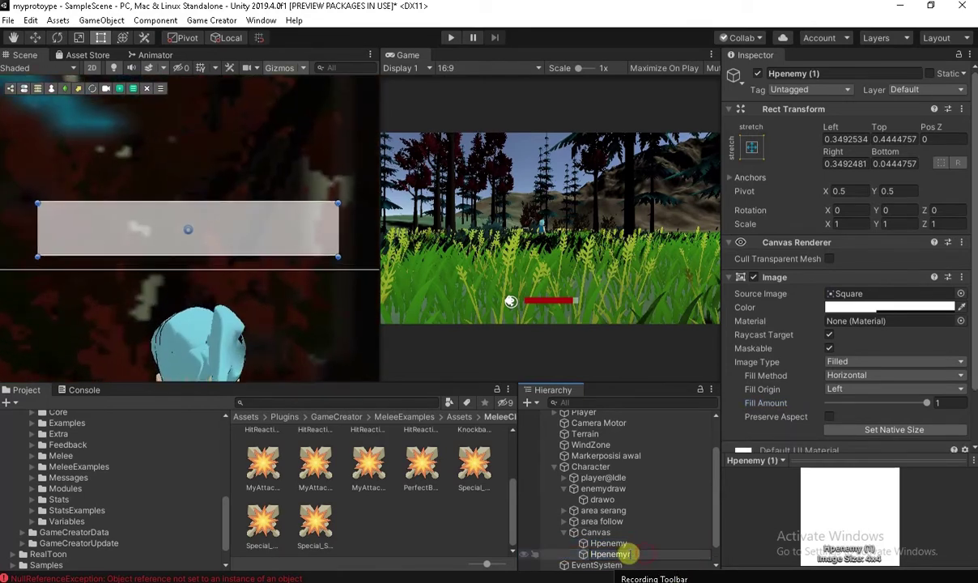
key("Return")
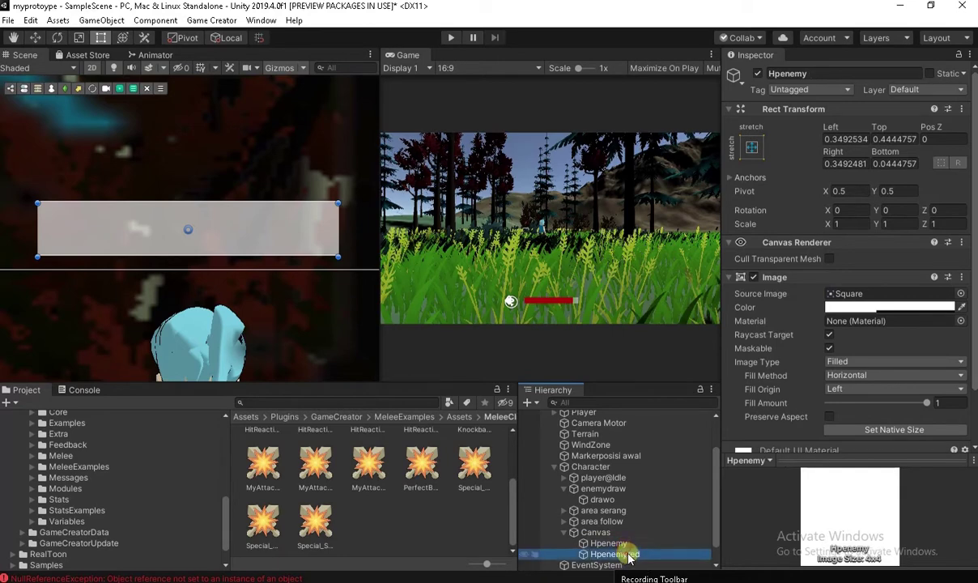
- Colour the Hpenemyred image red (DB0606), keeping its fill at 1
left_click(827, 307)
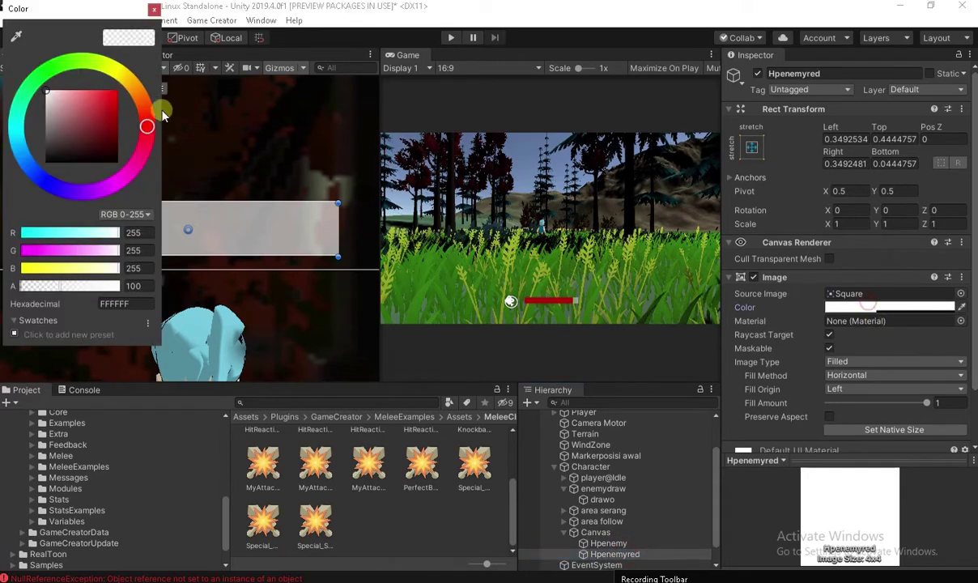
left_click(114, 101)
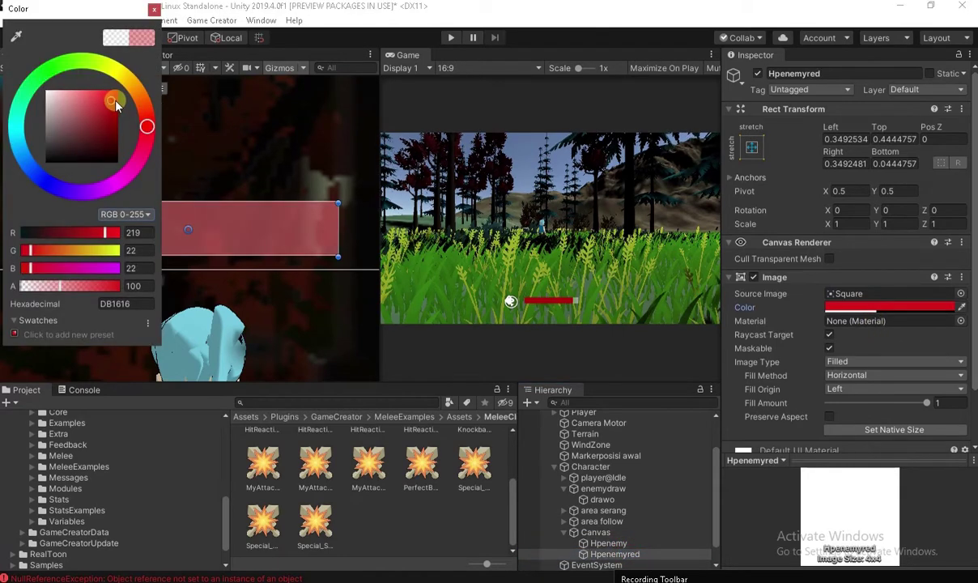
left_click(98, 286)
left_click(153, 9)
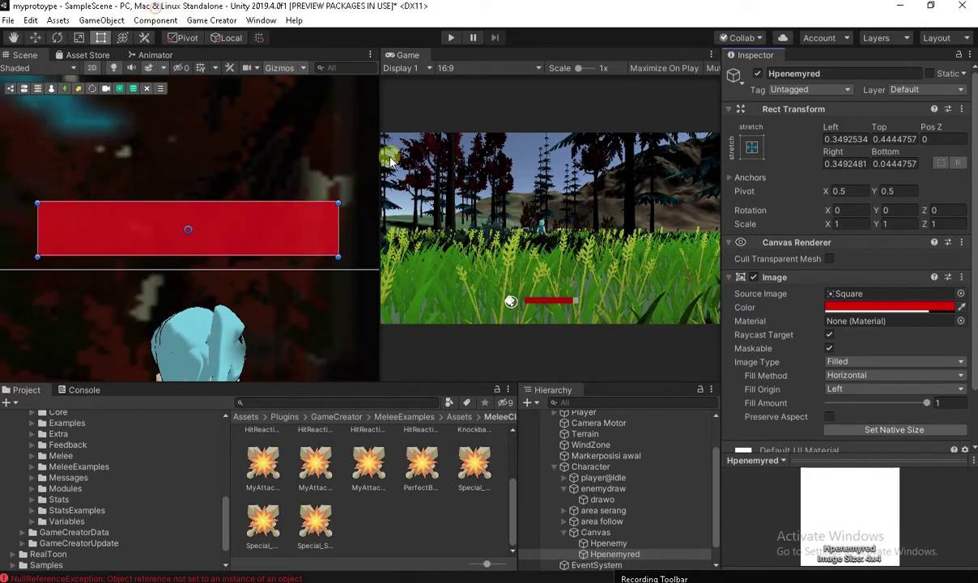
scroll(271, 269, "down", 3)
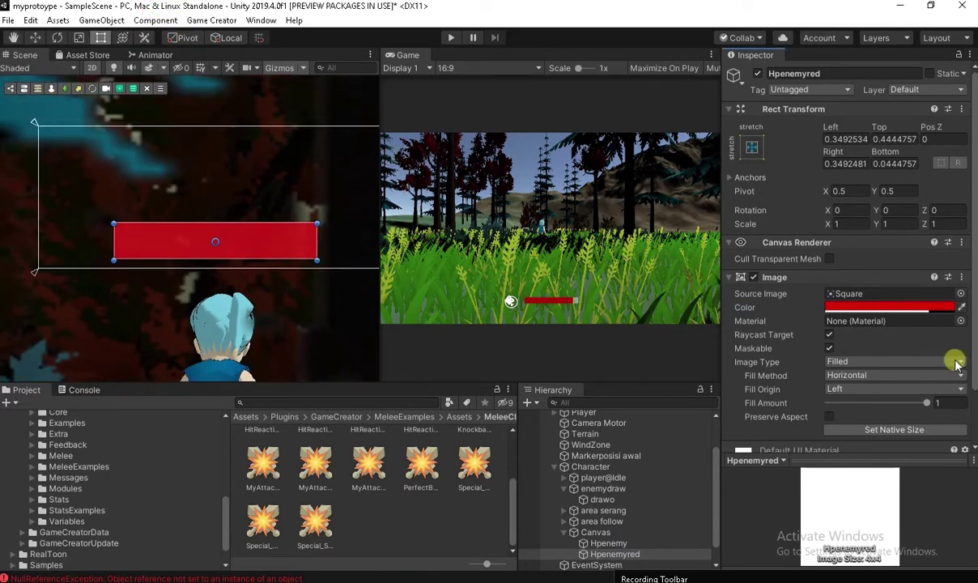
mouse_move(927, 402)
left_mouse_down()
mouse_move(876, 403)
mouse_move(927, 402)
left_mouse_up()
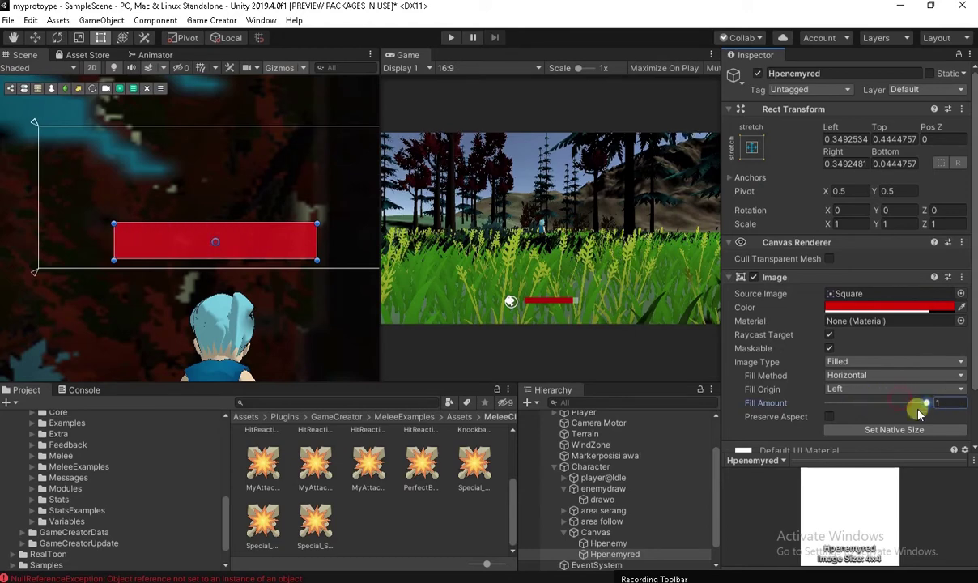
scroll(971, 380, "down", 3)
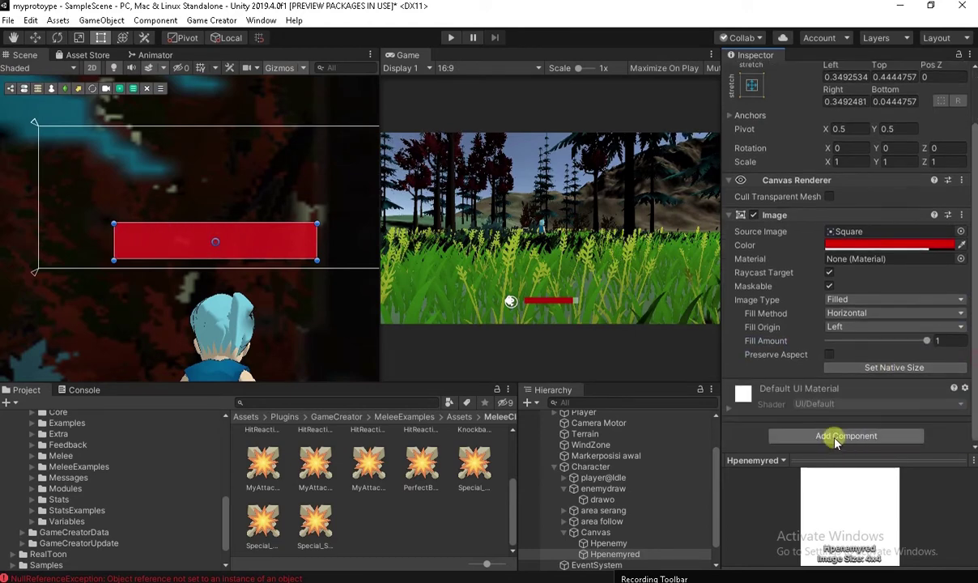
- Add an Attribute UI to Hpenemyred targeting the Character game object's health
left_click(846, 434)
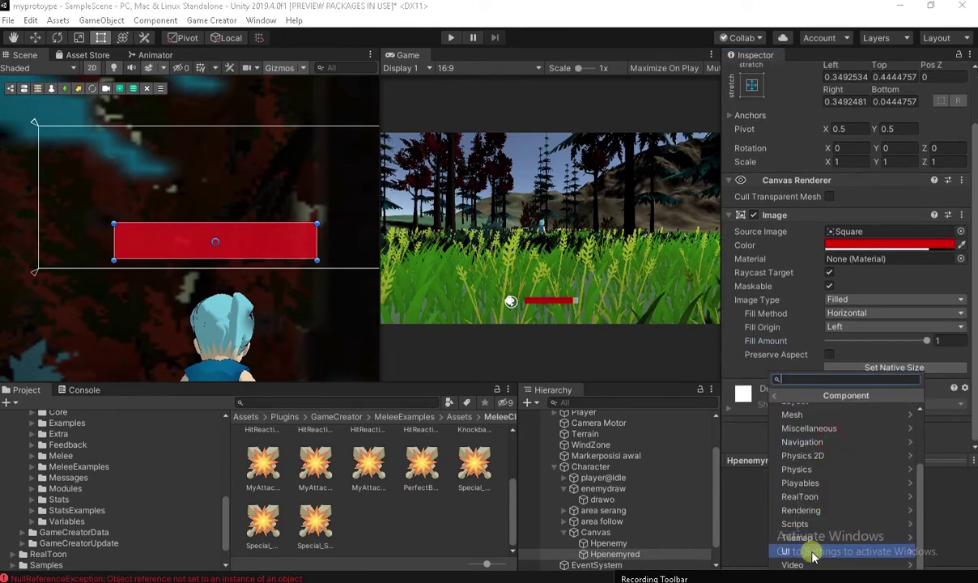
left_click(785, 552)
left_click(797, 451)
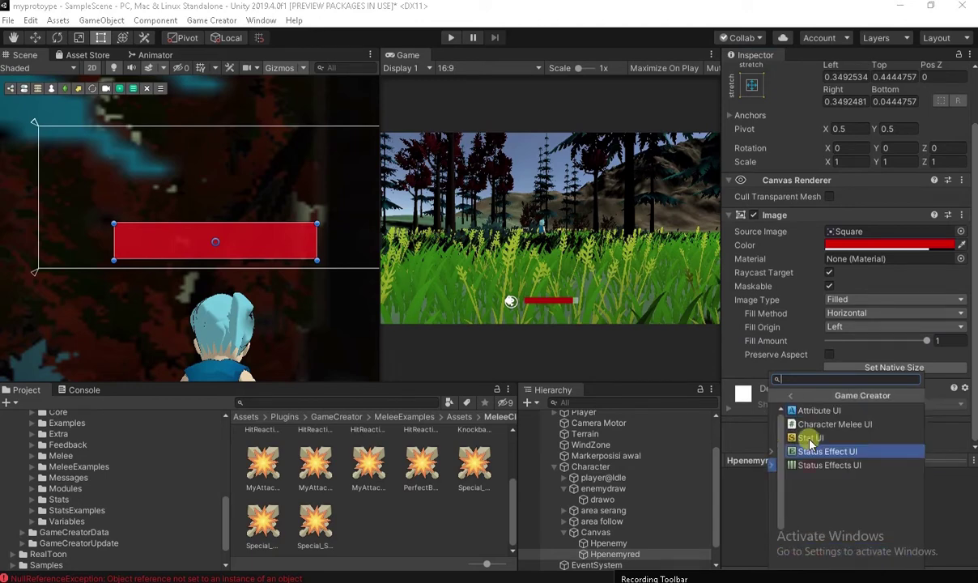
left_click(816, 412)
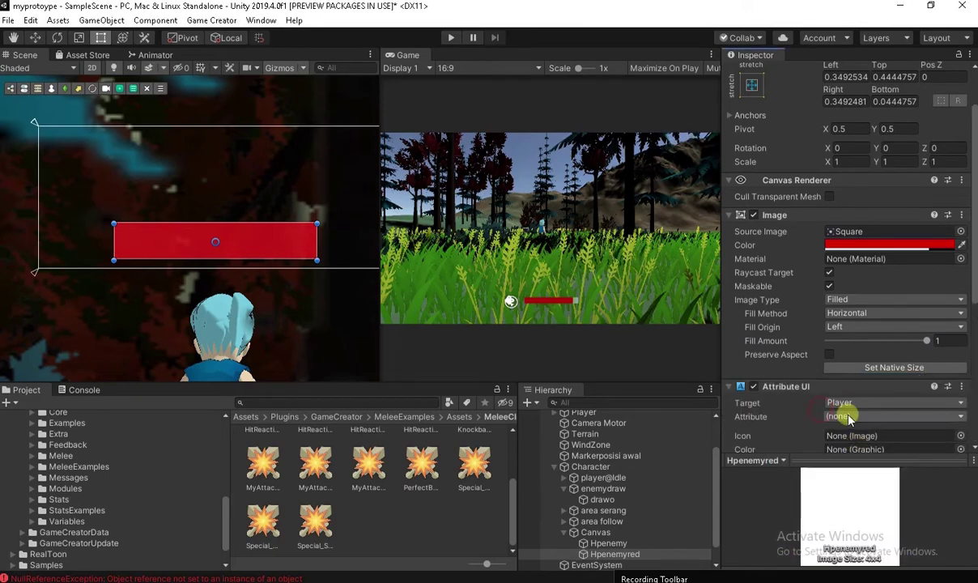
left_click(849, 417)
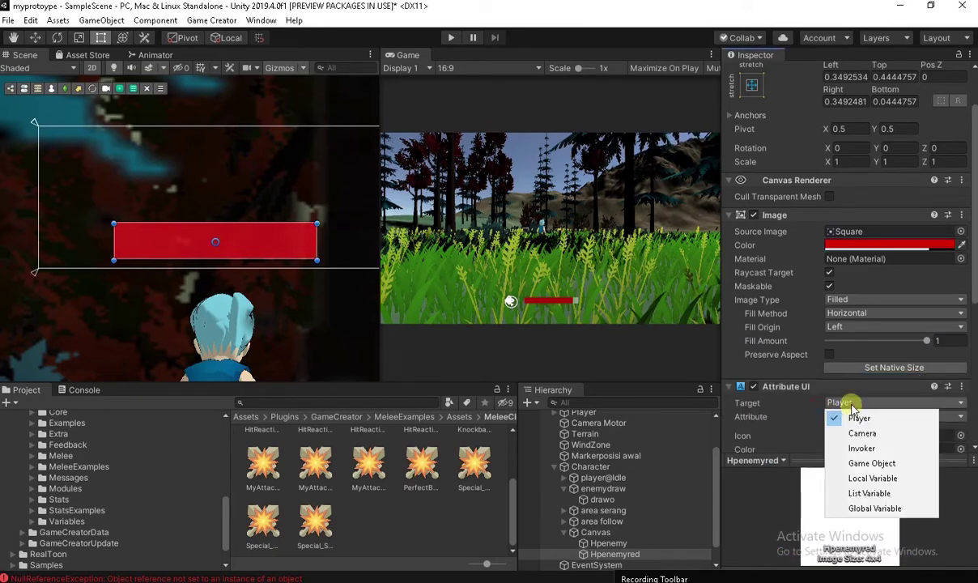
left_click(864, 467)
mouse_move(591, 466)
left_mouse_down()
mouse_move(844, 468)
mouse_move(864, 174)
left_mouse_up()
left_click(862, 183)
left_click(856, 205)
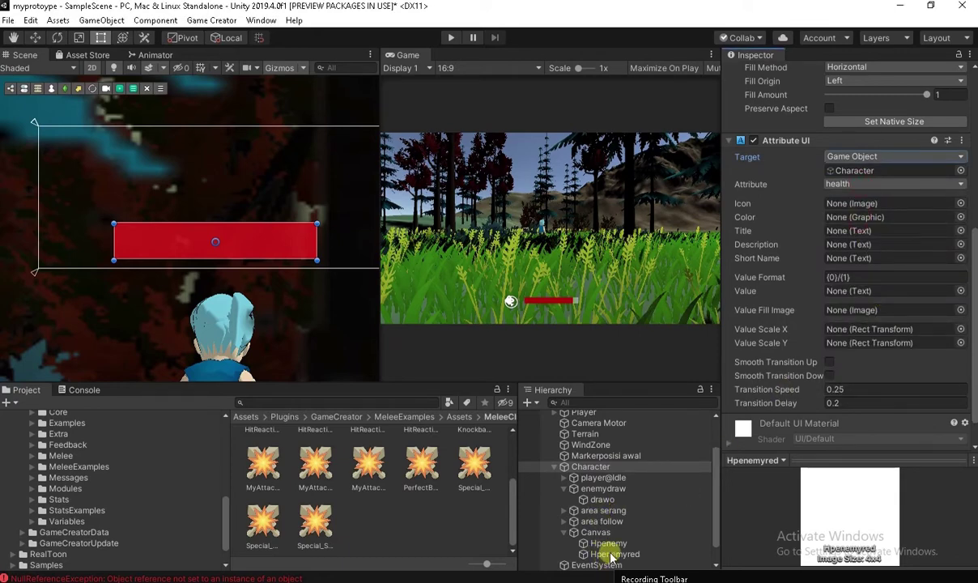
- Set Hpenemyred's own image as the Attribute UI's Value Fill Image
scroll(805, 227, "up", 5)
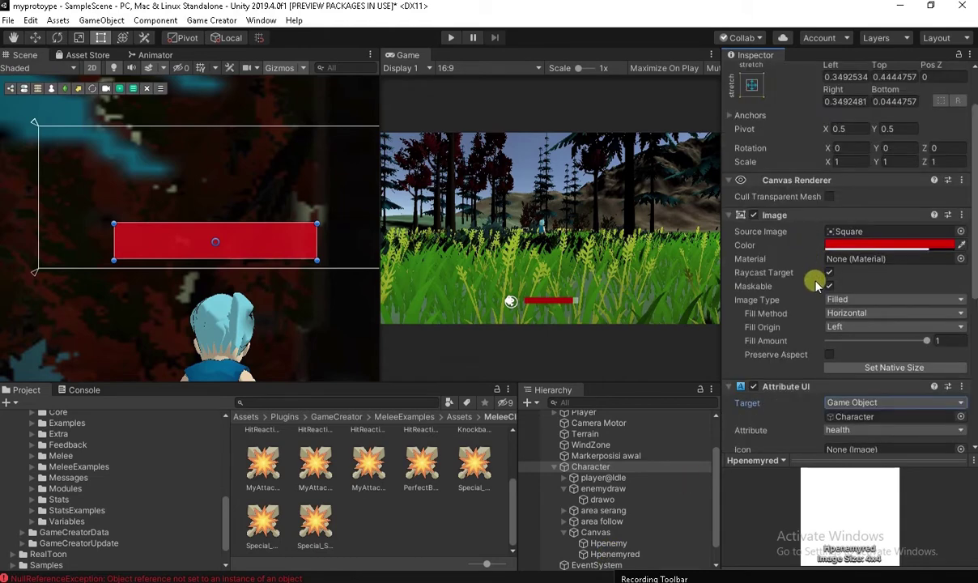
scroll(814, 291, "down", 2)
scroll(813, 310, "down", 4)
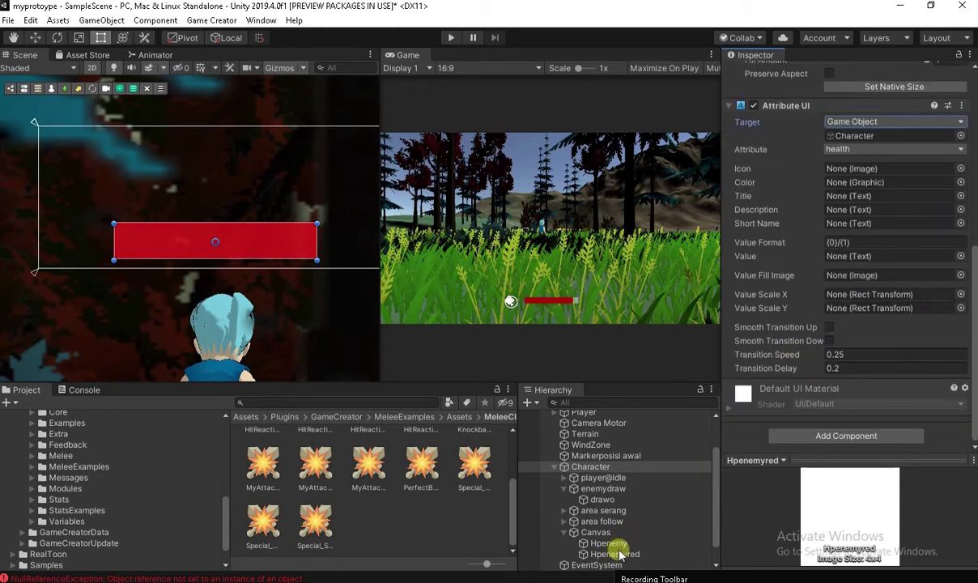
left_click(615, 555)
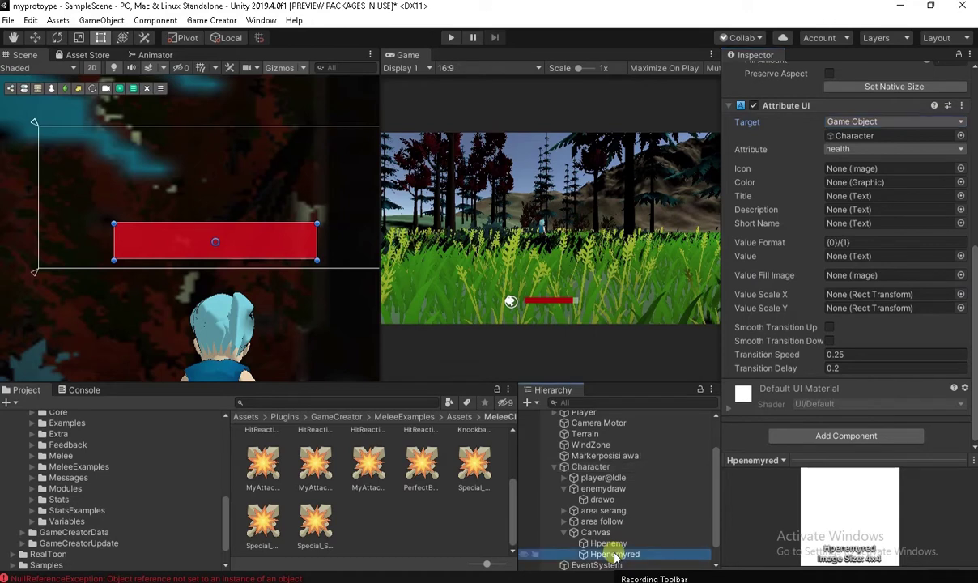
mouse_move(602, 550)
left_mouse_down()
mouse_move(872, 252)
mouse_move(869, 283)
mouse_move(821, 275)
left_mouse_up()
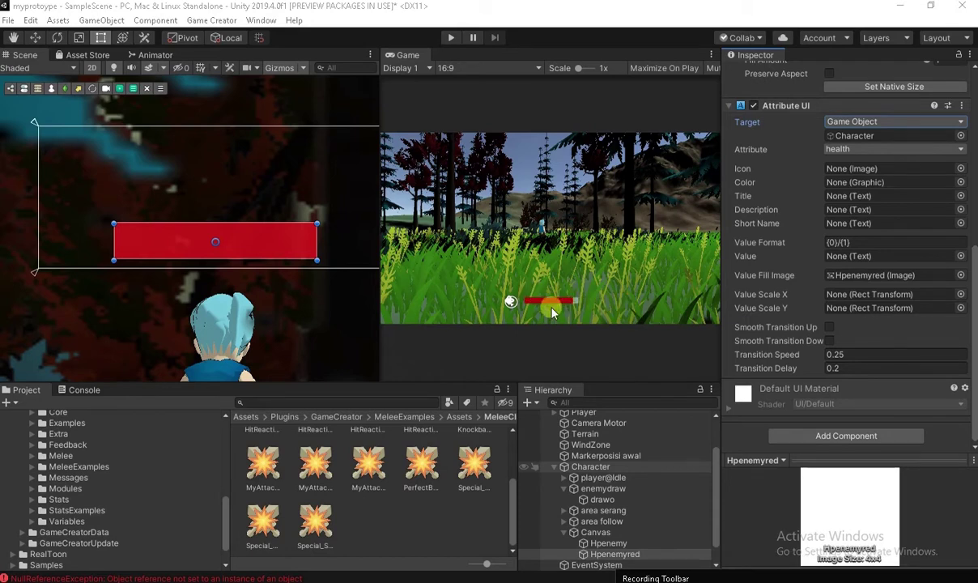
- Select Canvas > HPred and drag its Fill Amount back to 1
scroll(605, 515, "down", 1)
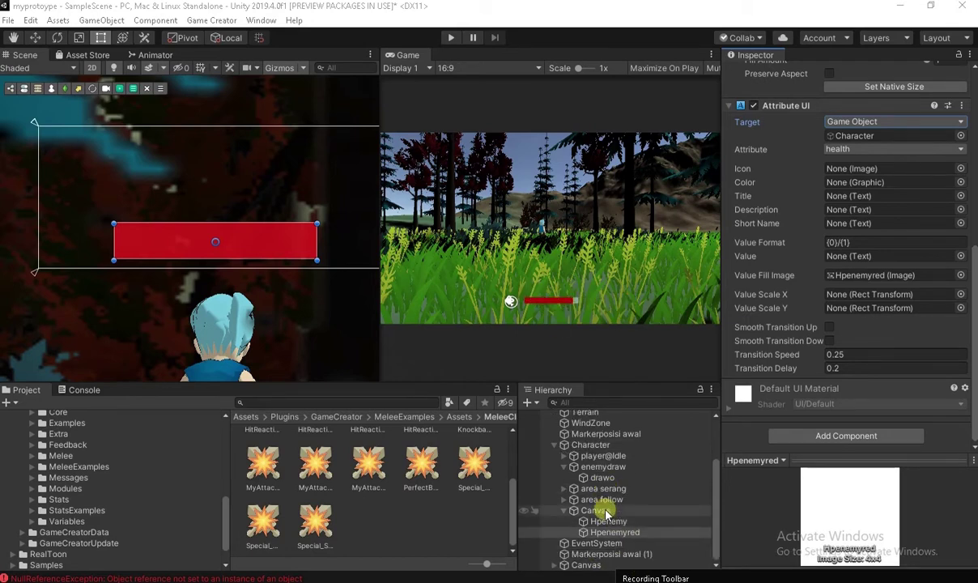
scroll(603, 518, "up", 3)
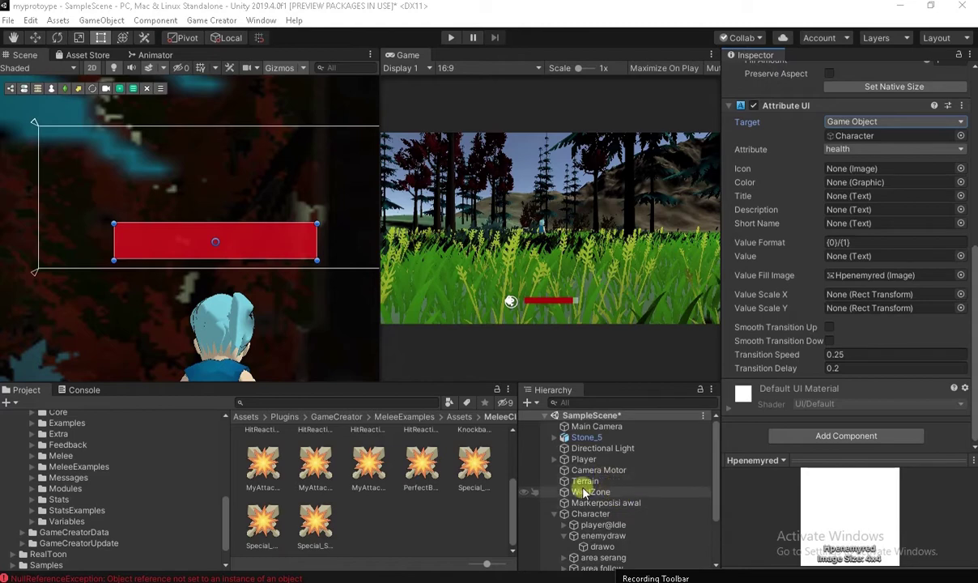
scroll(586, 523, "down", 3)
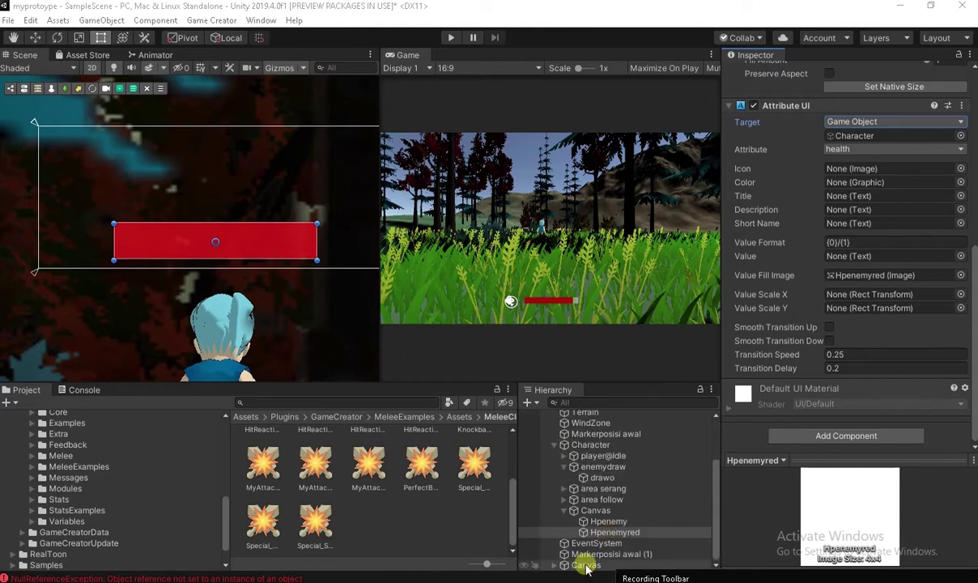
left_click(587, 565)
scroll(591, 559, "down", 1)
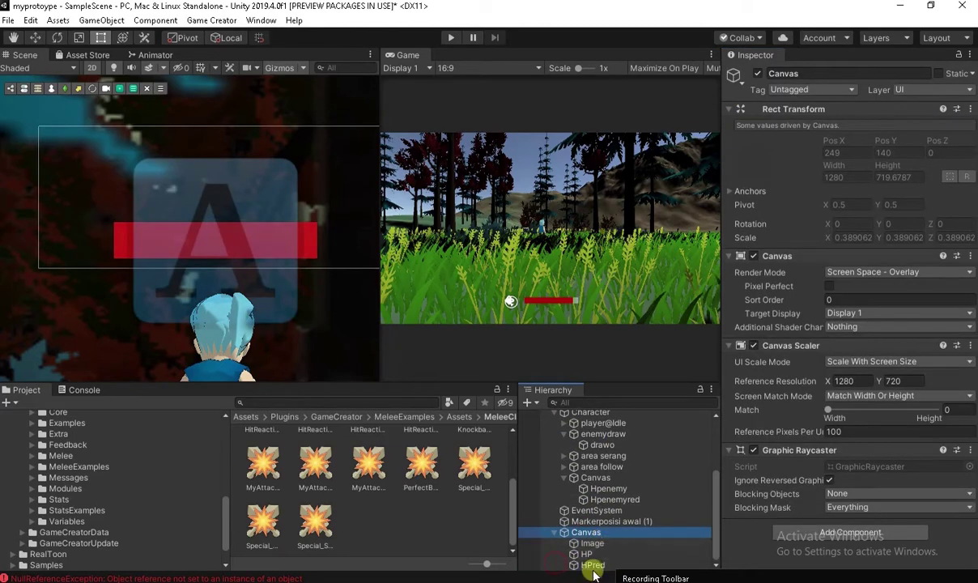
left_click(593, 565)
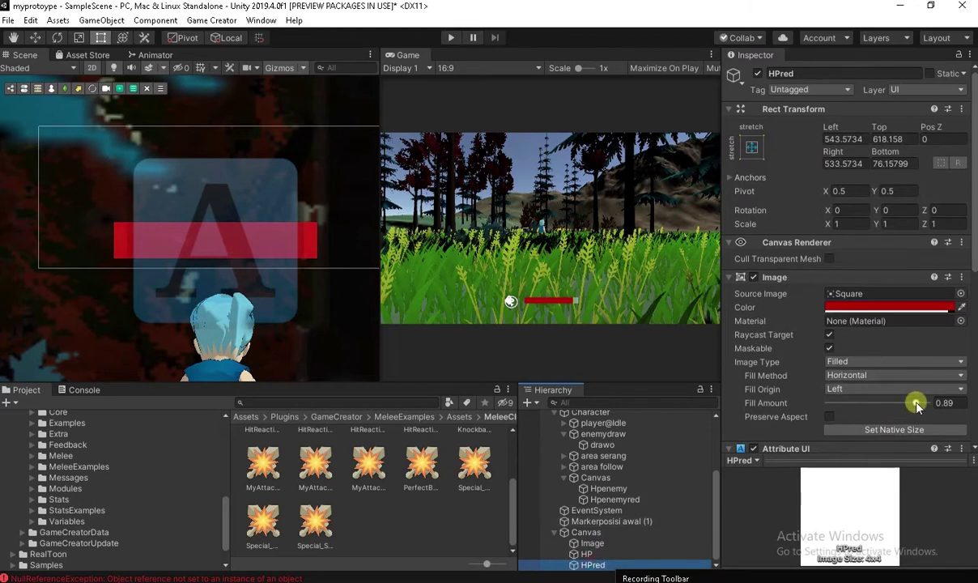
left_click_drag(916, 402, 944, 403)
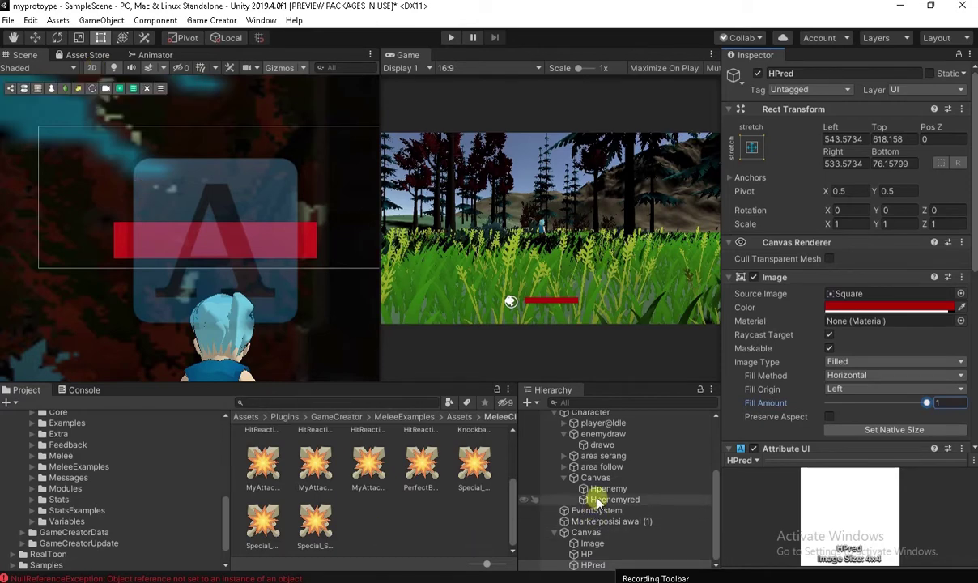
- Expand the Player object's children in the Hierarchy
scroll(598, 500, "up", 5)
left_click(563, 438)
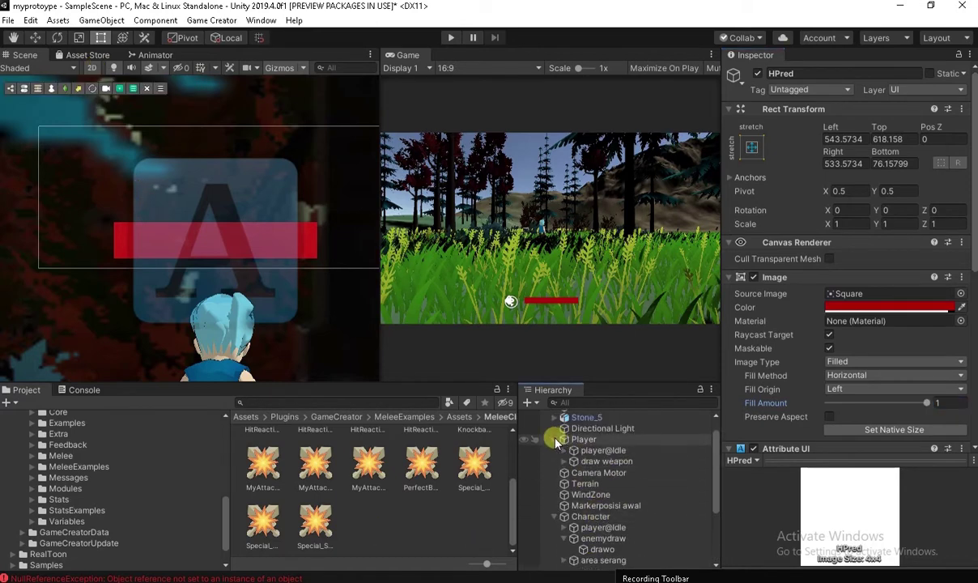
scroll(594, 457, "down", 4)
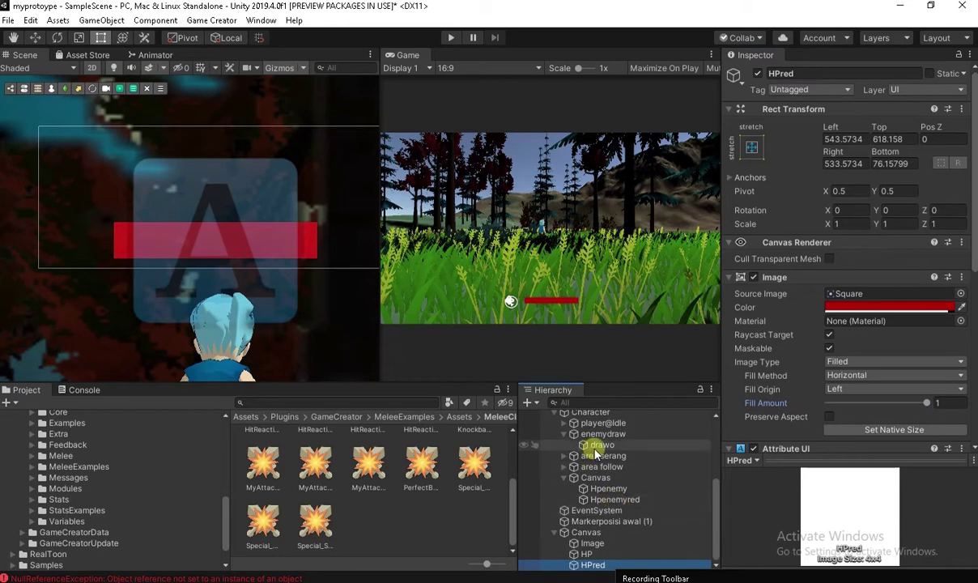
scroll(594, 453, "up", 2)
- Select the enemy's drawo action and scroll the pedangmusuh weapon's combos to MyAttack3
left_click(615, 485)
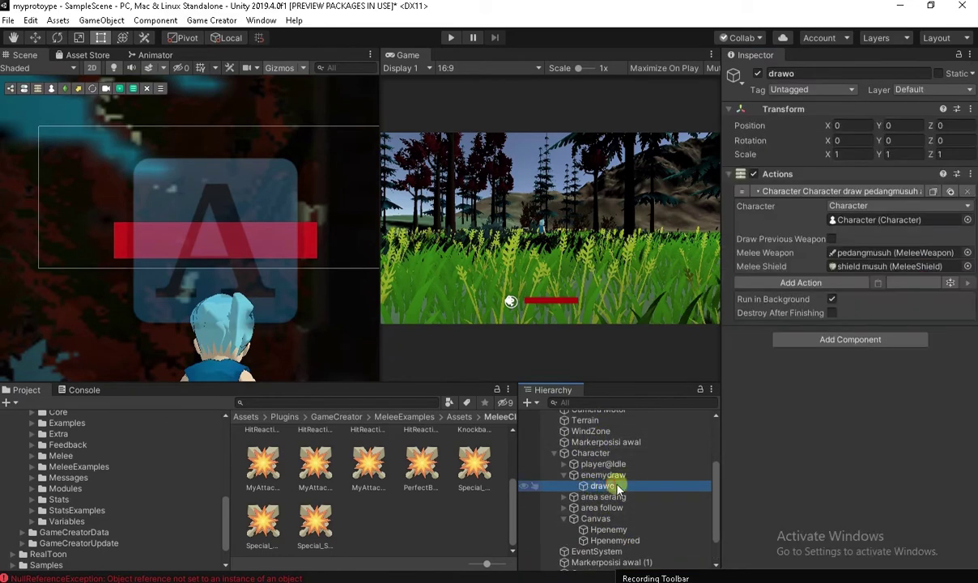
left_click(846, 252)
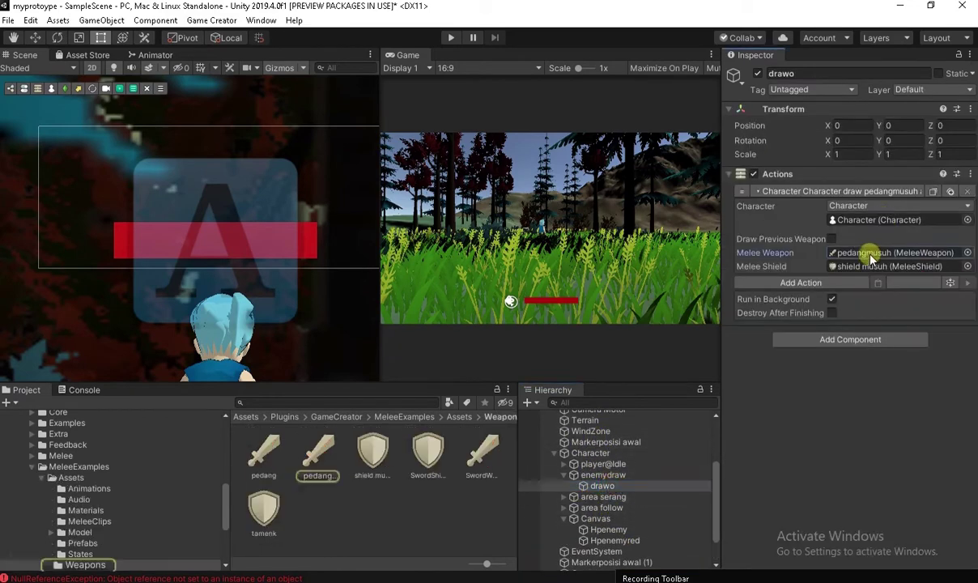
left_click(310, 456)
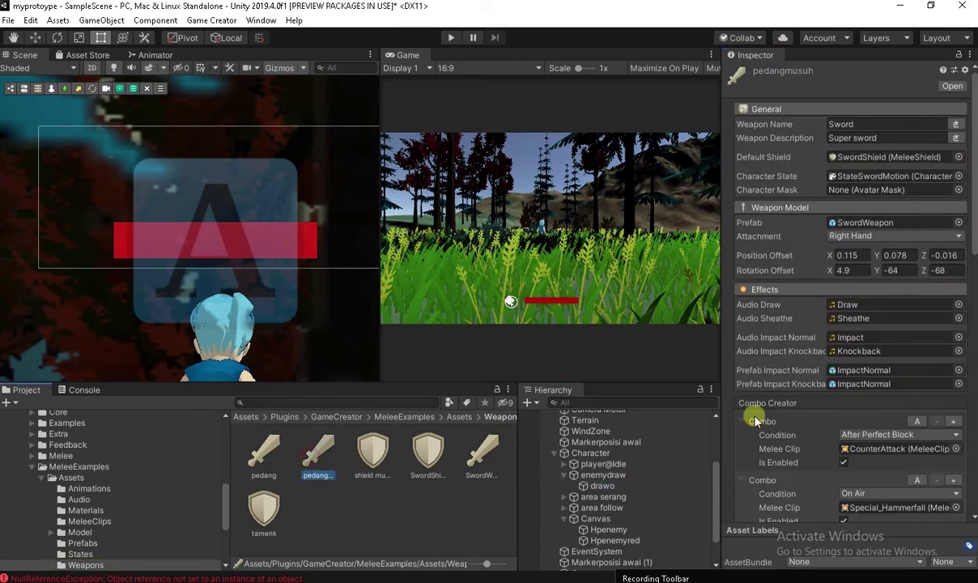
left_click_drag(973, 215, 973, 329)
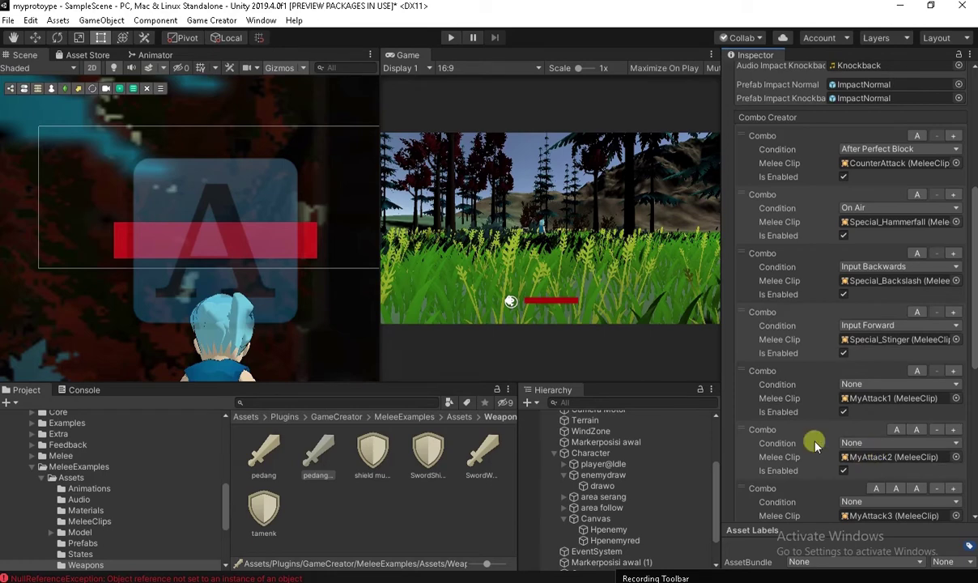
scroll(809, 405, "down", 3)
- Add a Stats > Change Attribute action to the first MyAttack clip's On Hit
left_click(870, 392)
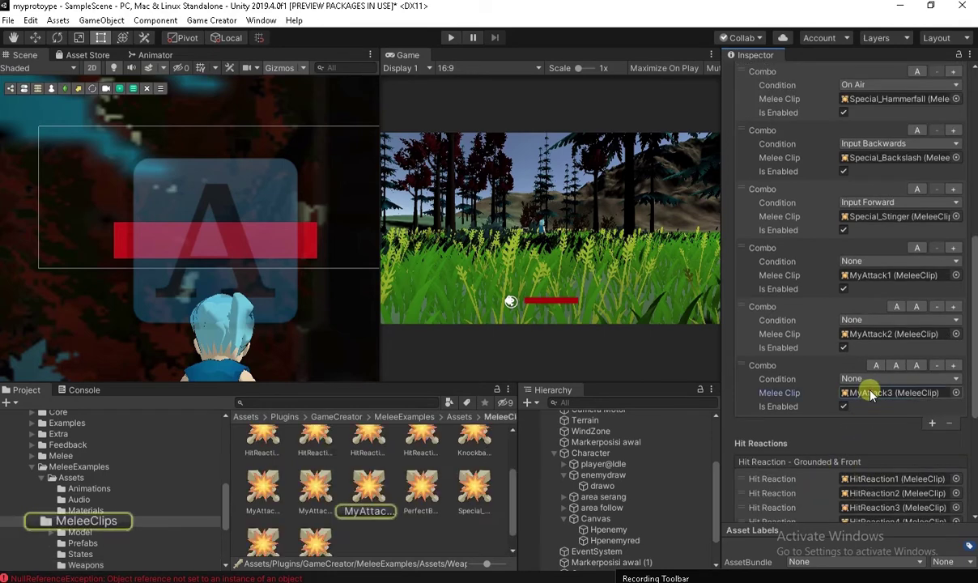
left_click(257, 484)
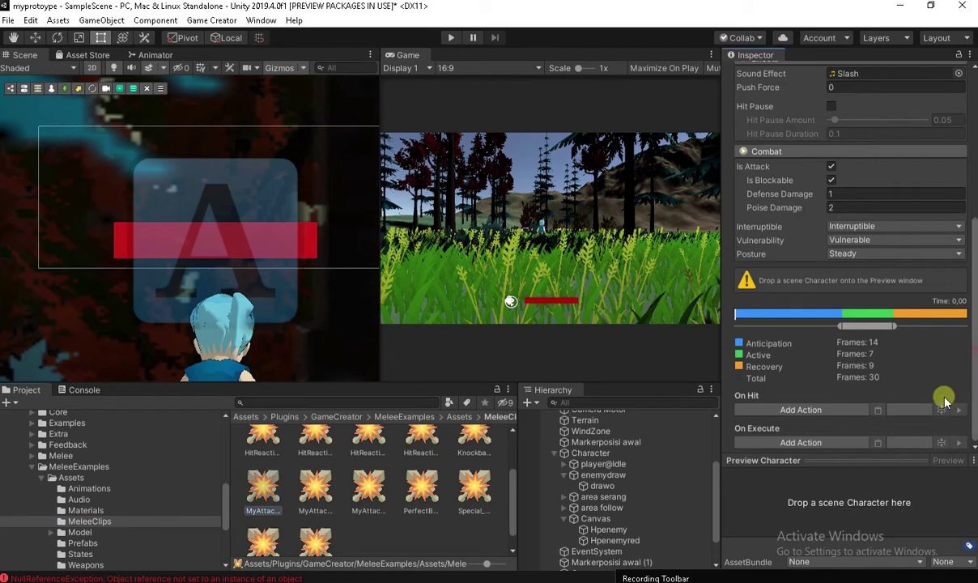
left_click(801, 409)
type("rag")
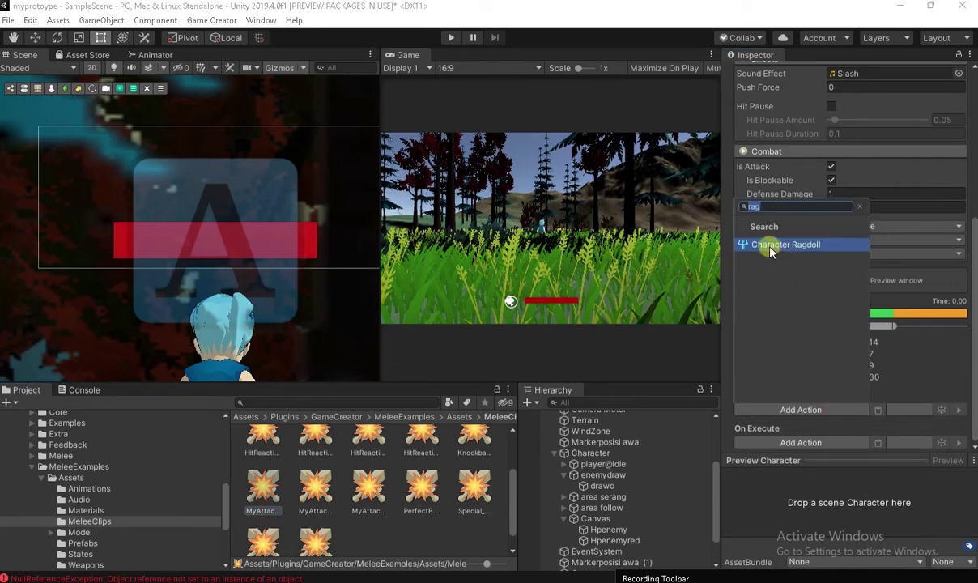
key("BackSpace")
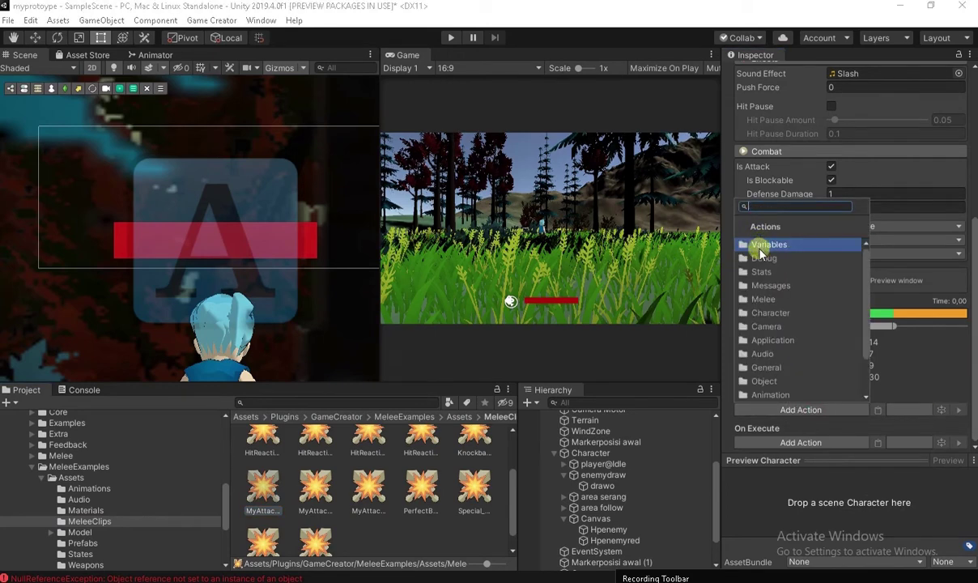
left_click(768, 273)
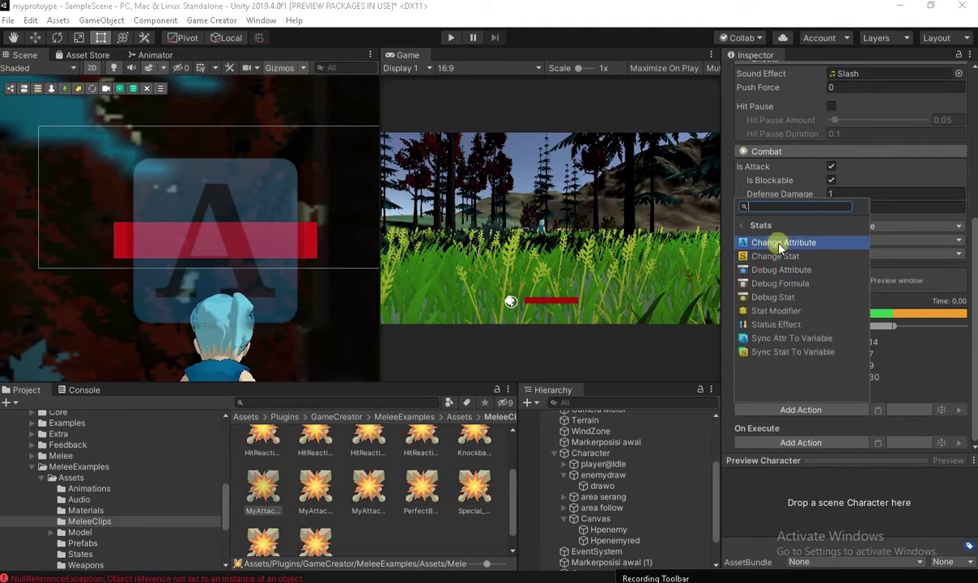
left_click(779, 243)
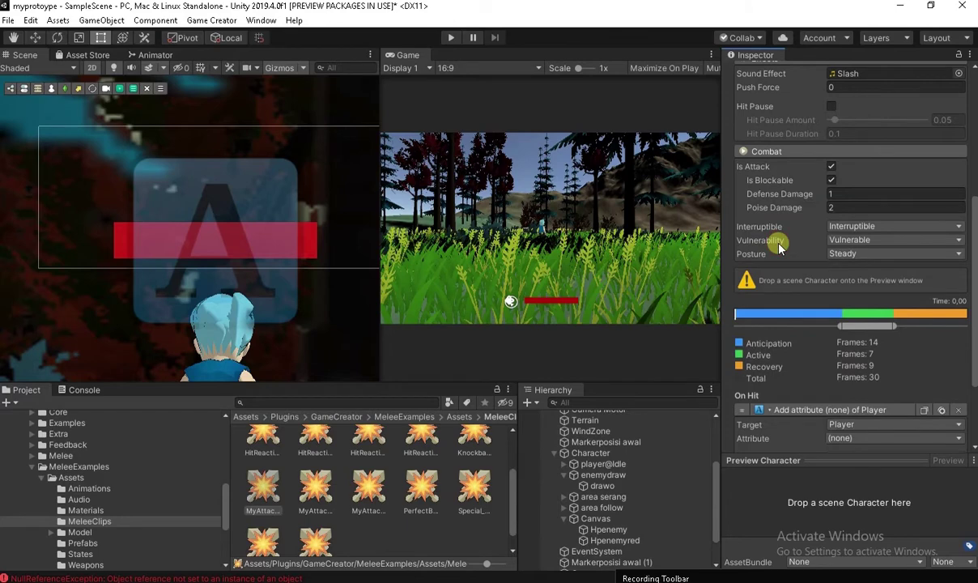
- Set the action to target Invoker, attribute health, operation Subtract, amount 10
scroll(869, 340, "down", 3)
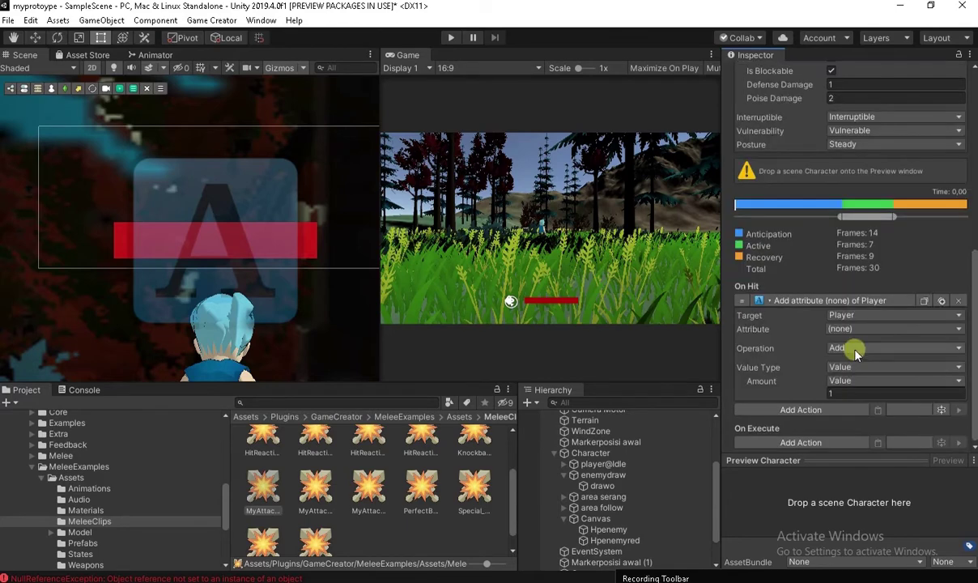
left_click(837, 315)
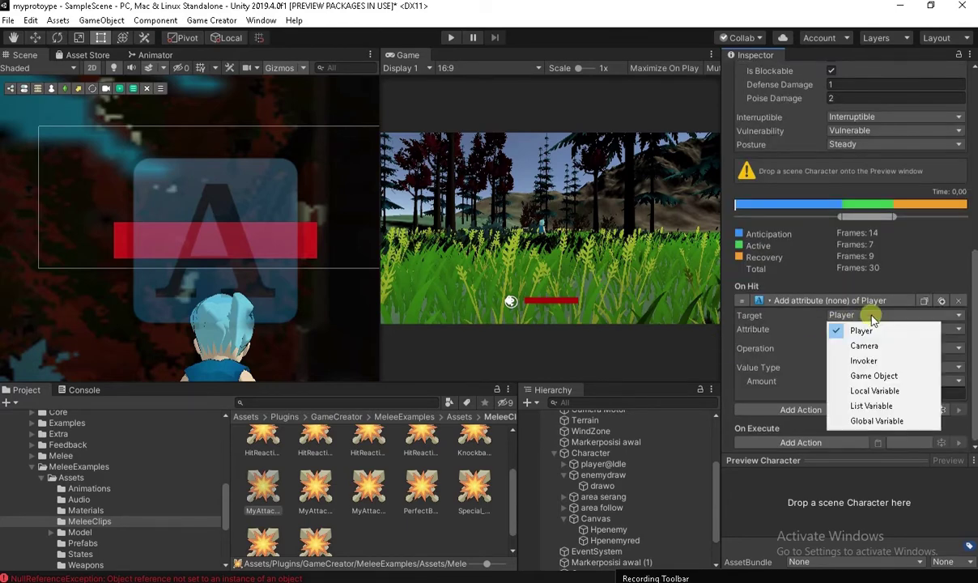
left_click(867, 361)
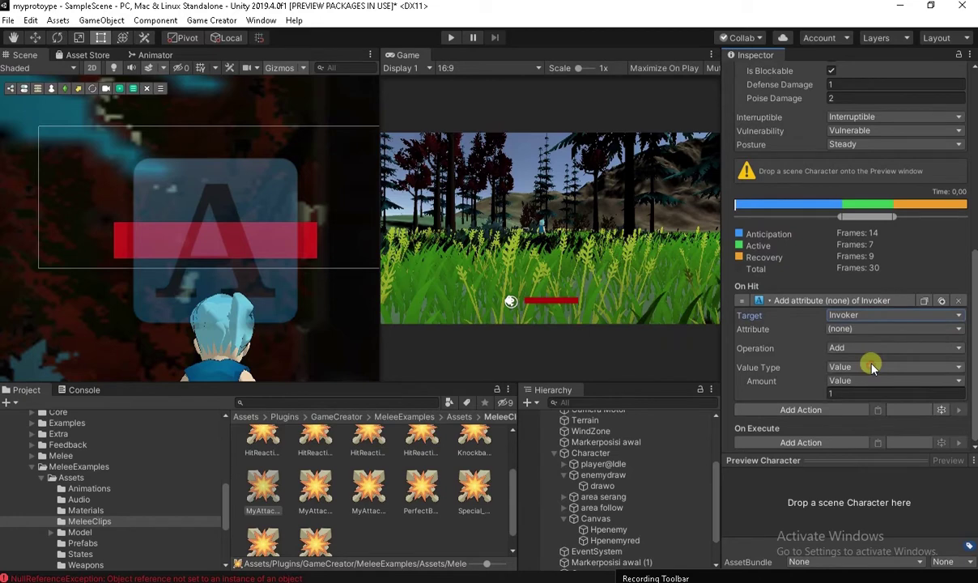
left_click(840, 329)
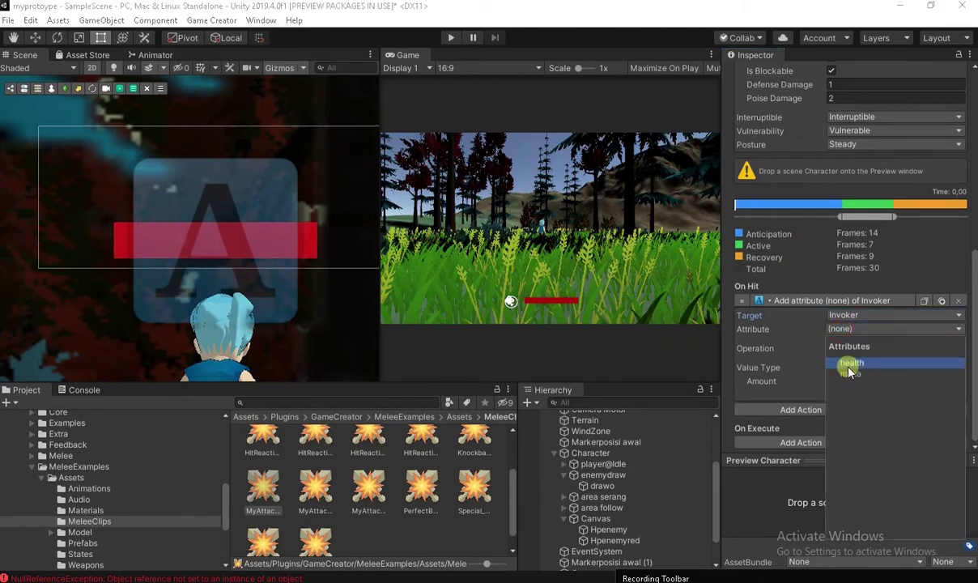
left_click(850, 364)
left_click(850, 349)
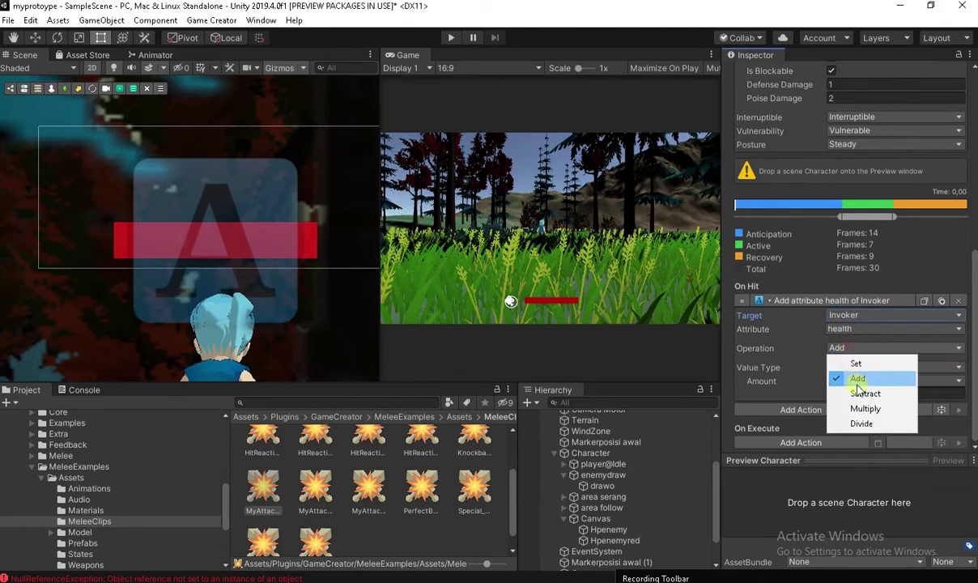
left_click(865, 394)
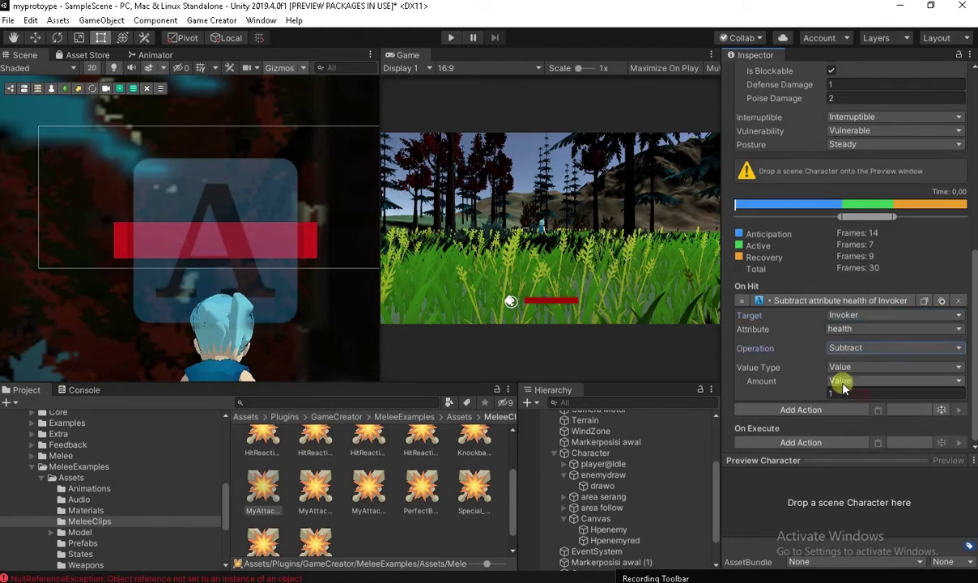
type("4")
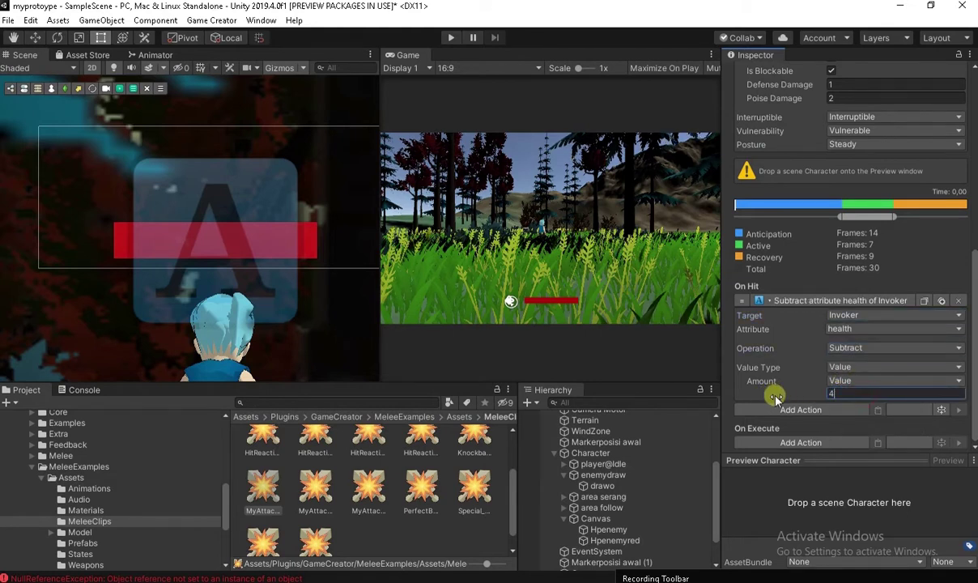
key("BackSpace")
type("10")
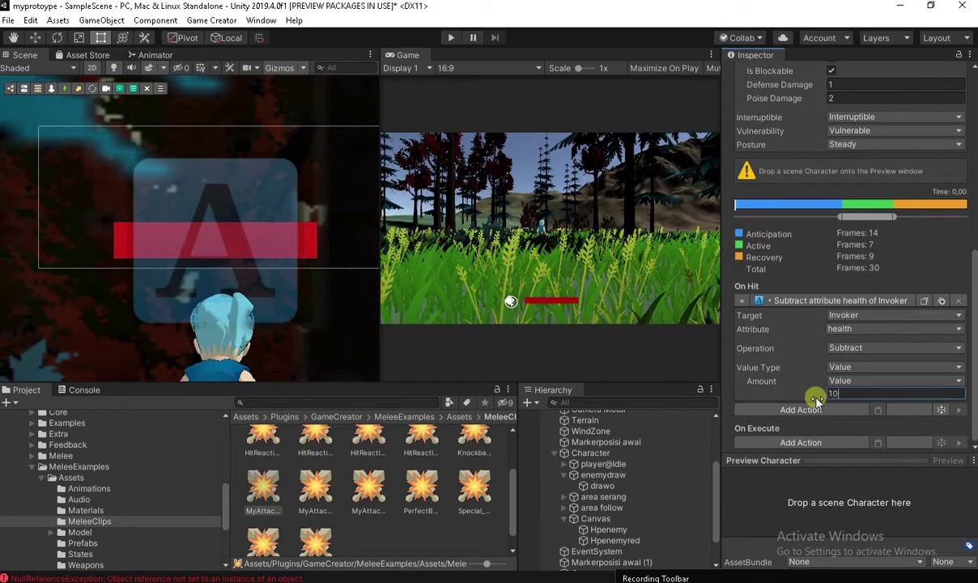
left_click(327, 488)
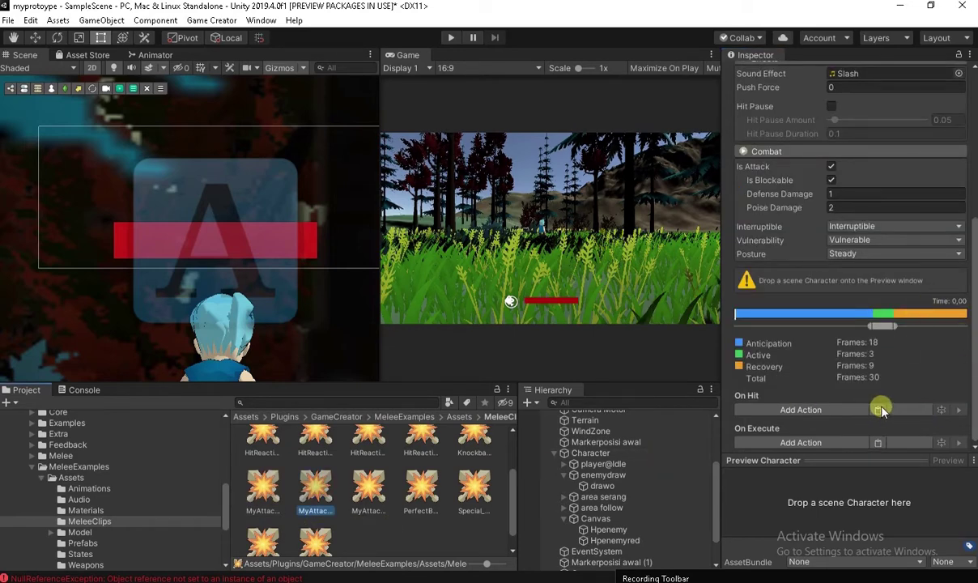
- Paste the health-subtract On Hit action into the second and third MyAttack clips
left_click(878, 409)
left_click(362, 492)
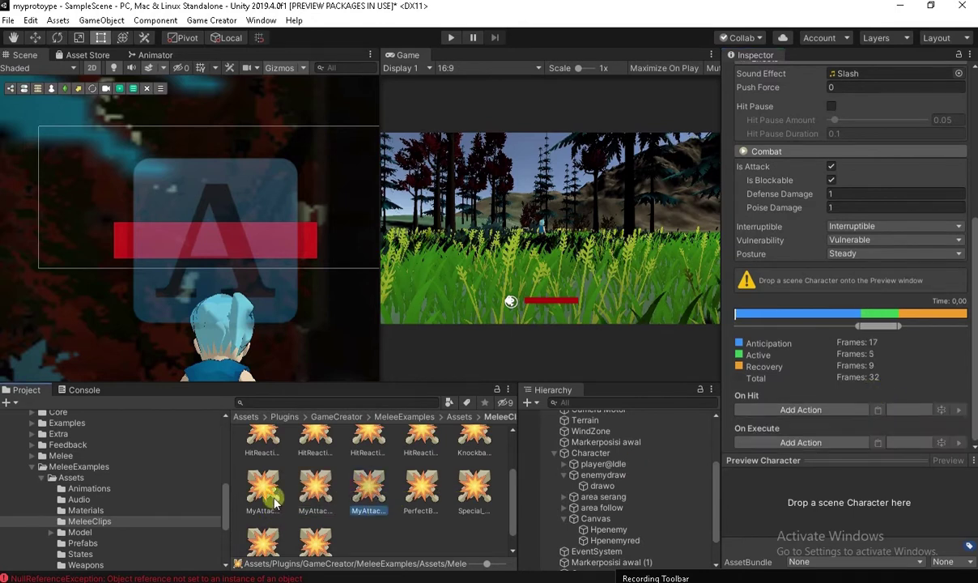
left_click(316, 486)
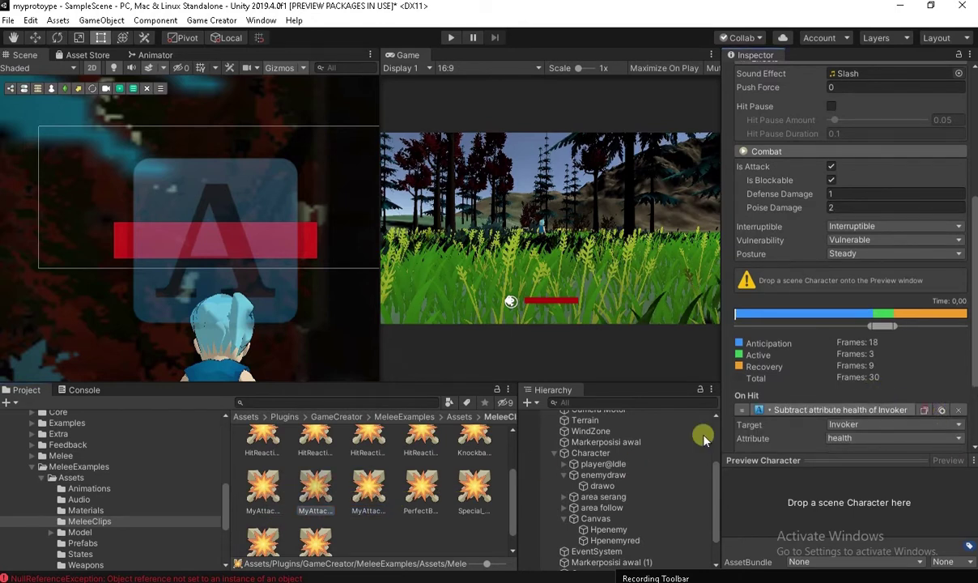
left_click(369, 489)
left_click(881, 411)
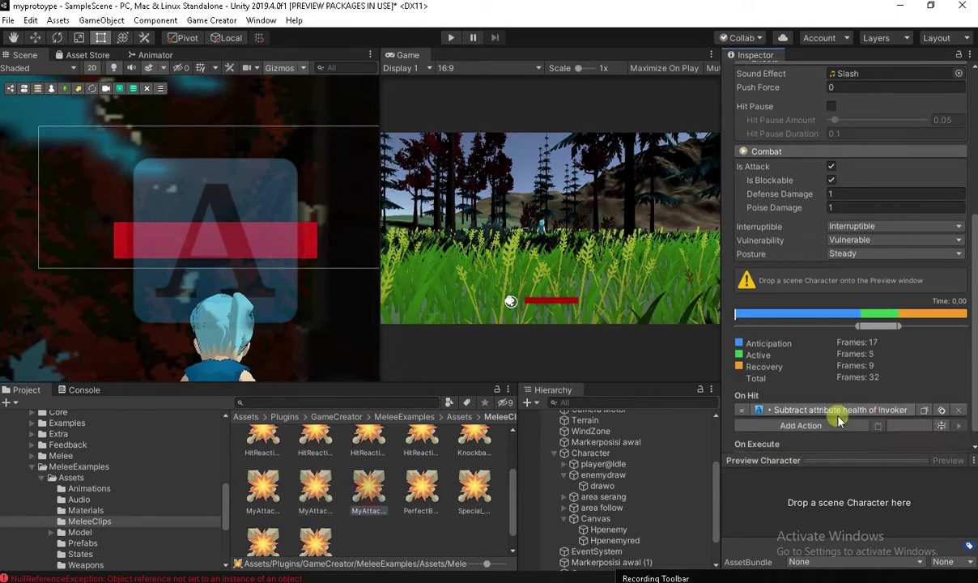
left_click(474, 487)
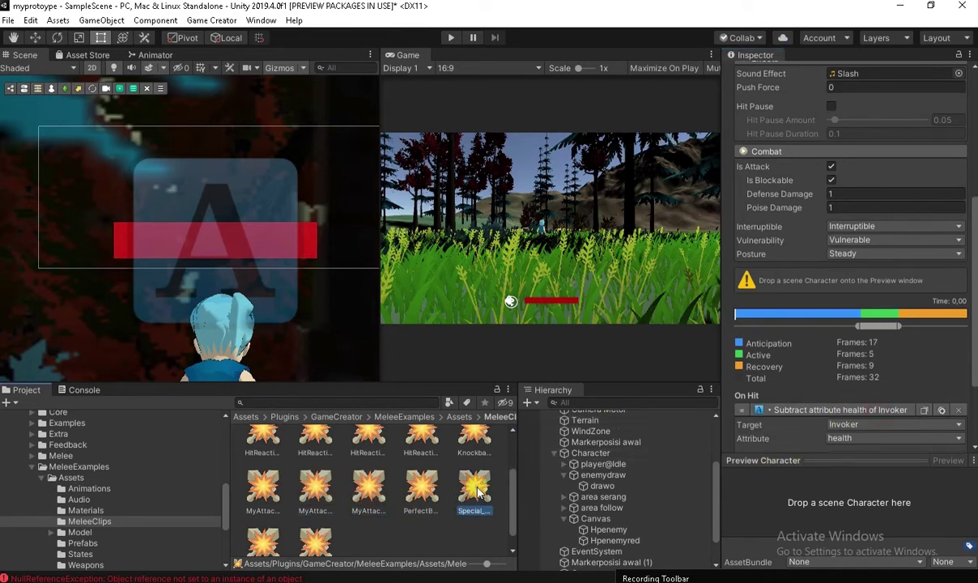
left_click(371, 487)
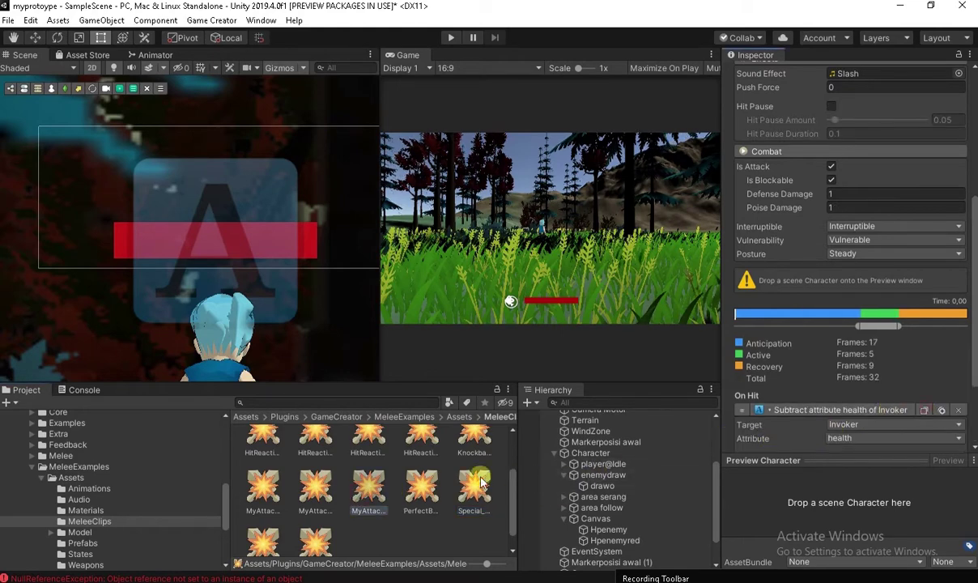
left_click(459, 492)
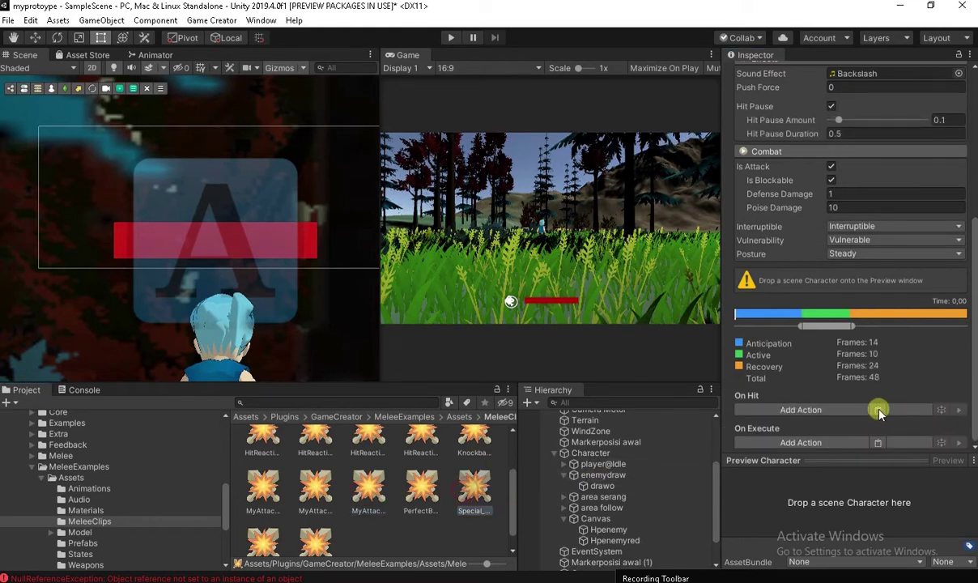
- Paste the health-subtract action into Backslash's On Hit and set its Amount to 20
left_click(878, 410)
scroll(862, 341, "down", 3)
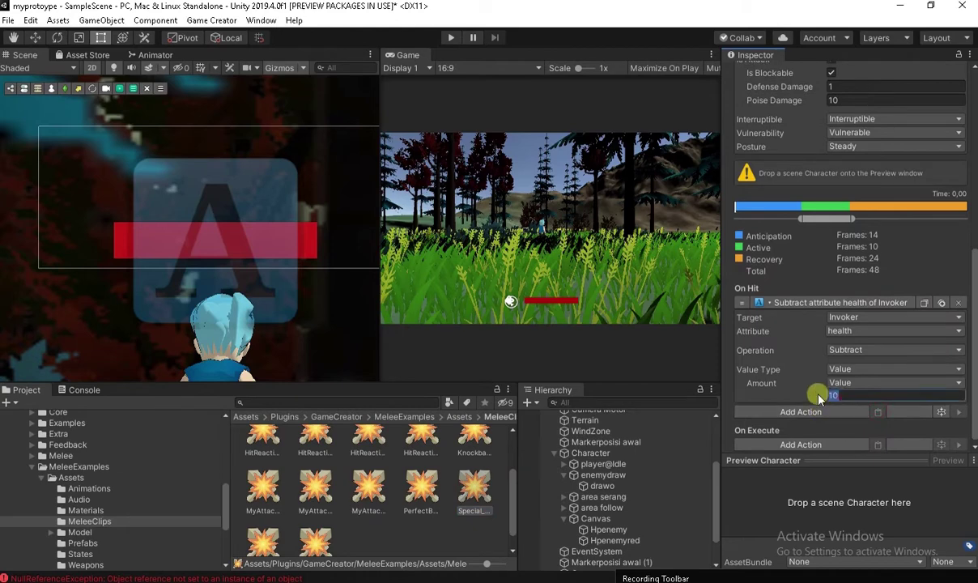
type("20")
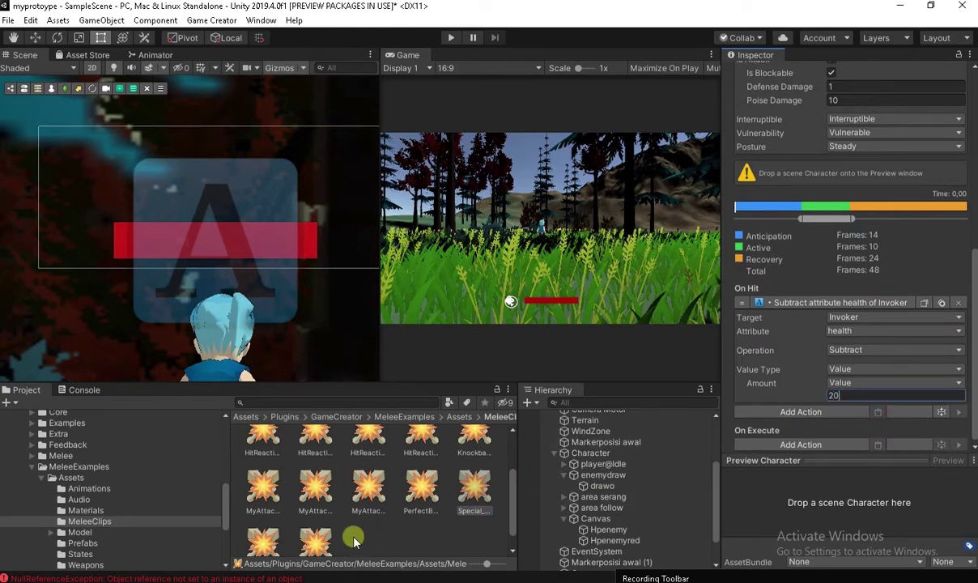
scroll(298, 530, "down", 1)
- Paste the 20-health action into Hammerfall's On Hit and copy it
left_click(262, 522)
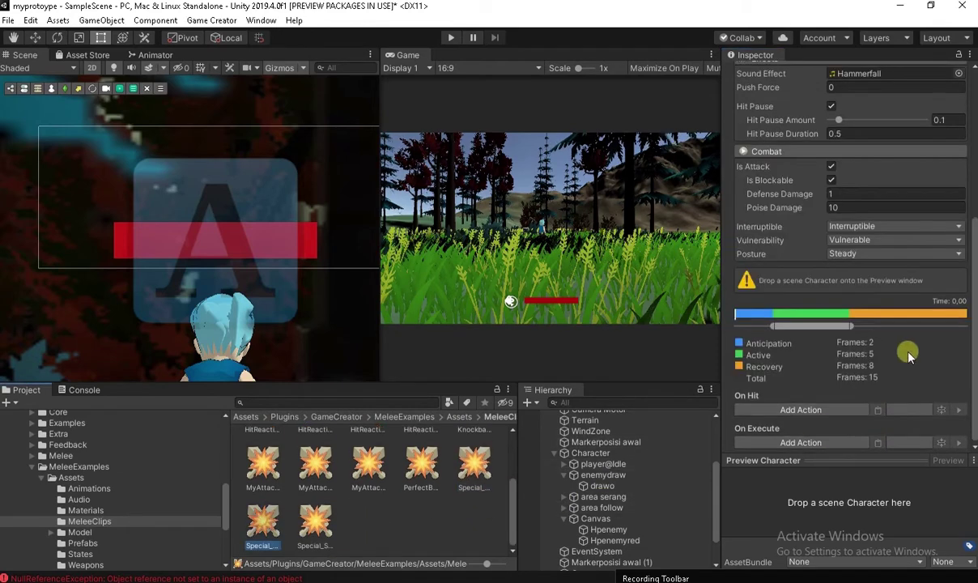
left_click(475, 464)
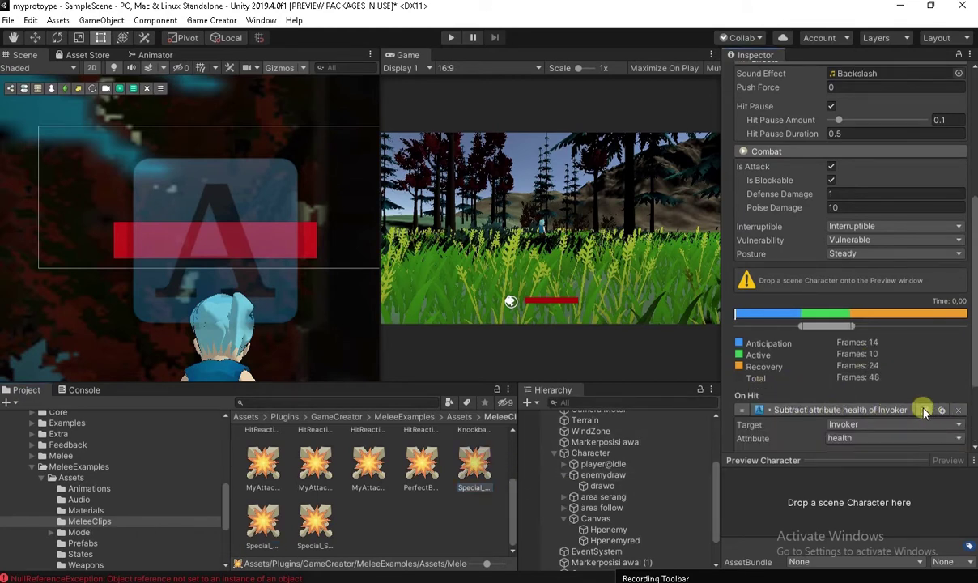
left_click(262, 518)
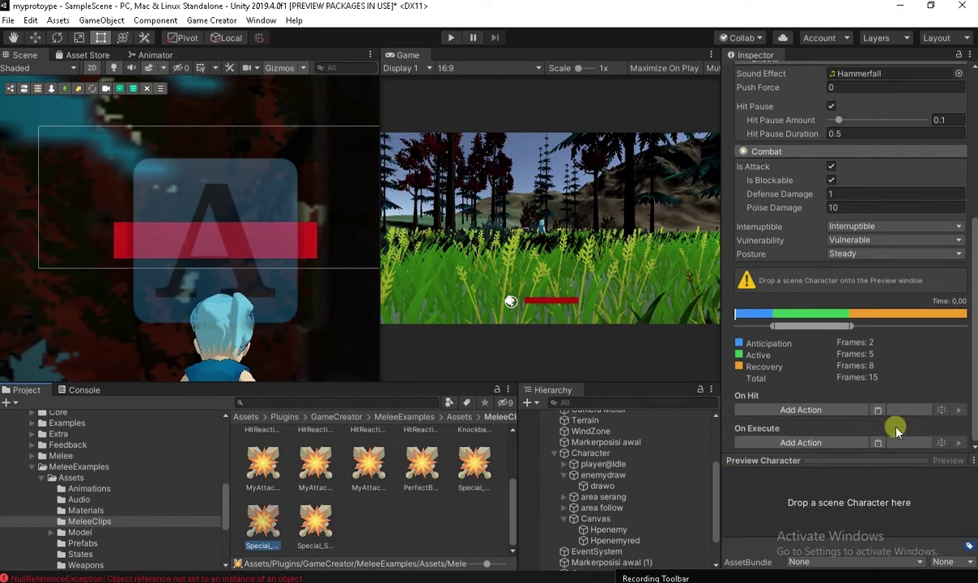
left_click(878, 411)
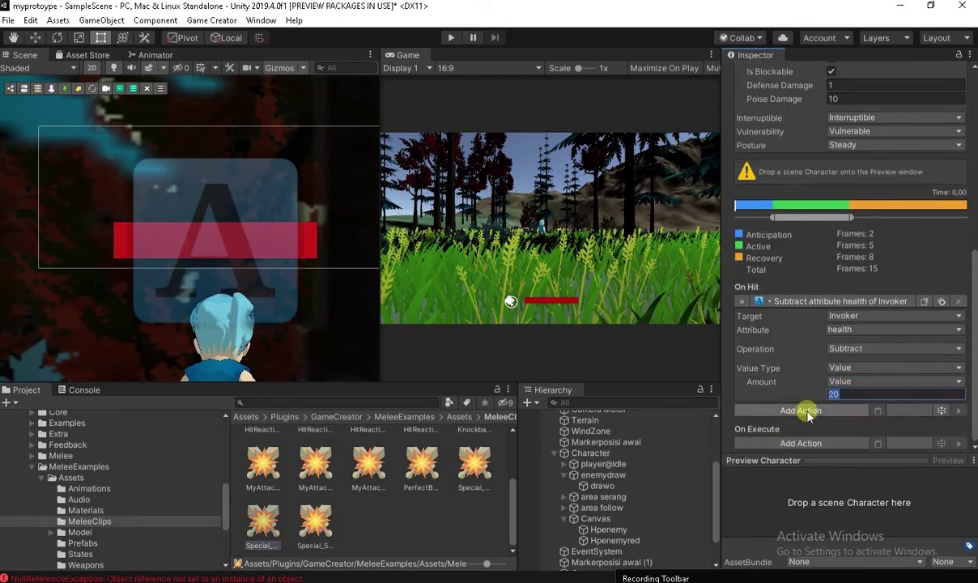
left_click(924, 302)
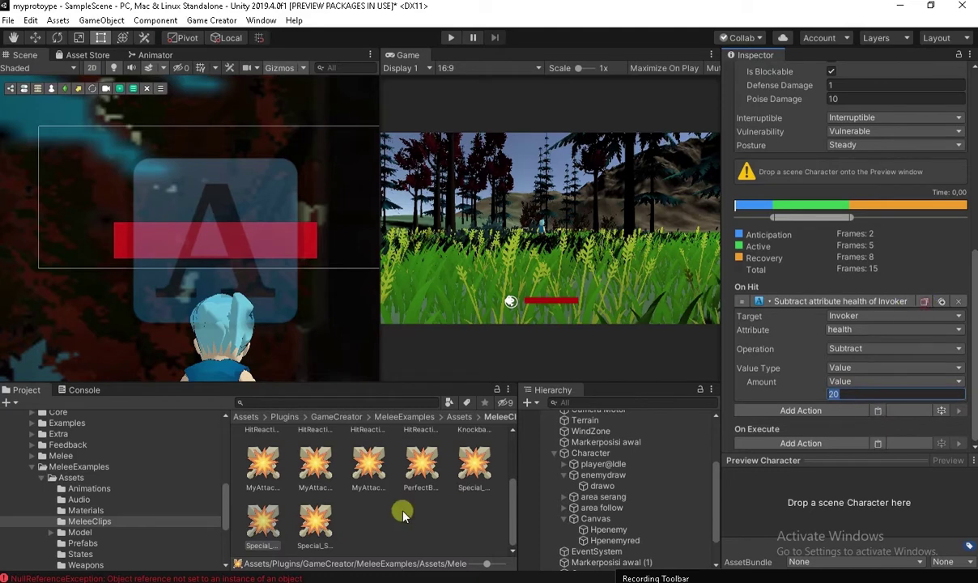
left_click(316, 526)
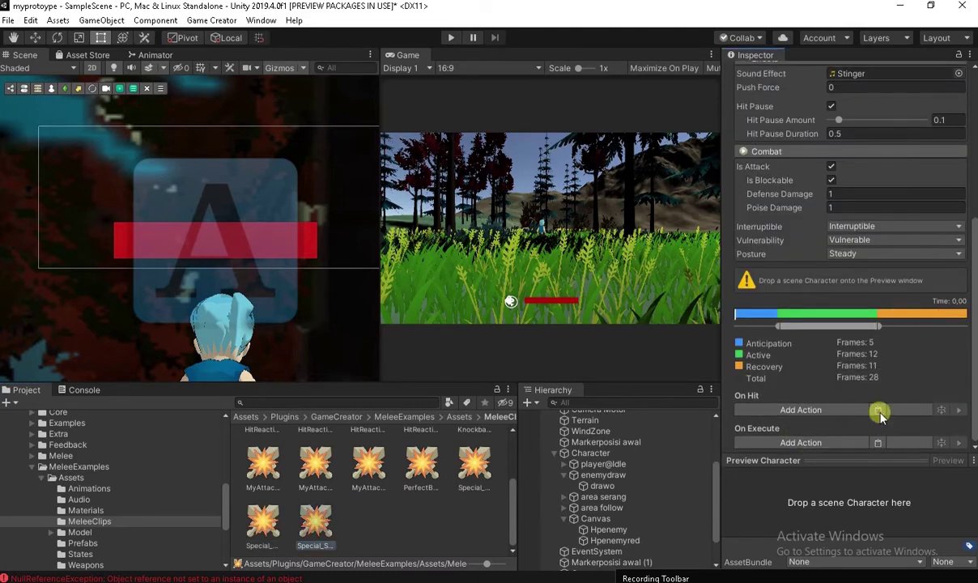
- Paste the 20-health subtract action into the Stinger special clip's On Hit
left_click(879, 411)
scroll(443, 511, "up", 3)
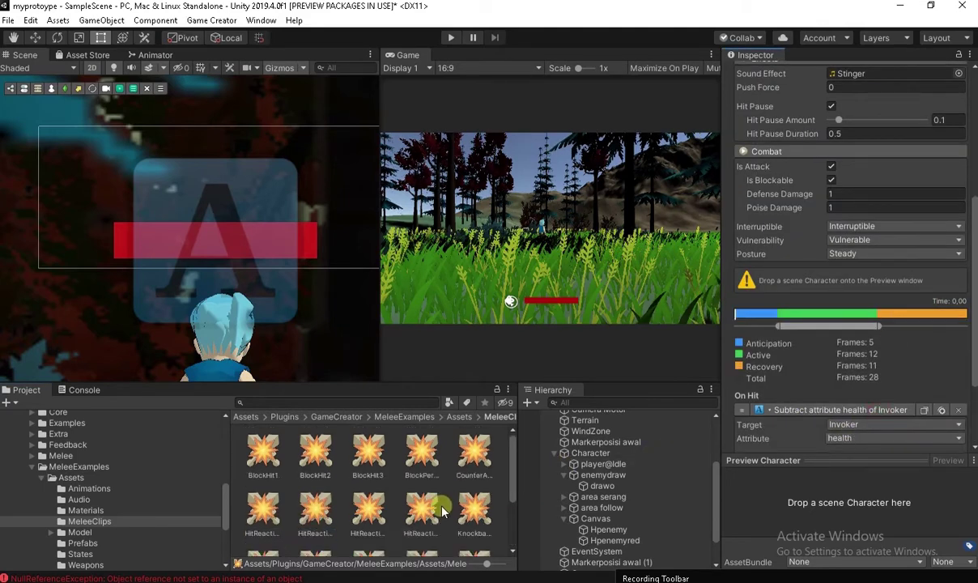
left_click(472, 471)
scroll(424, 497, "down", 3)
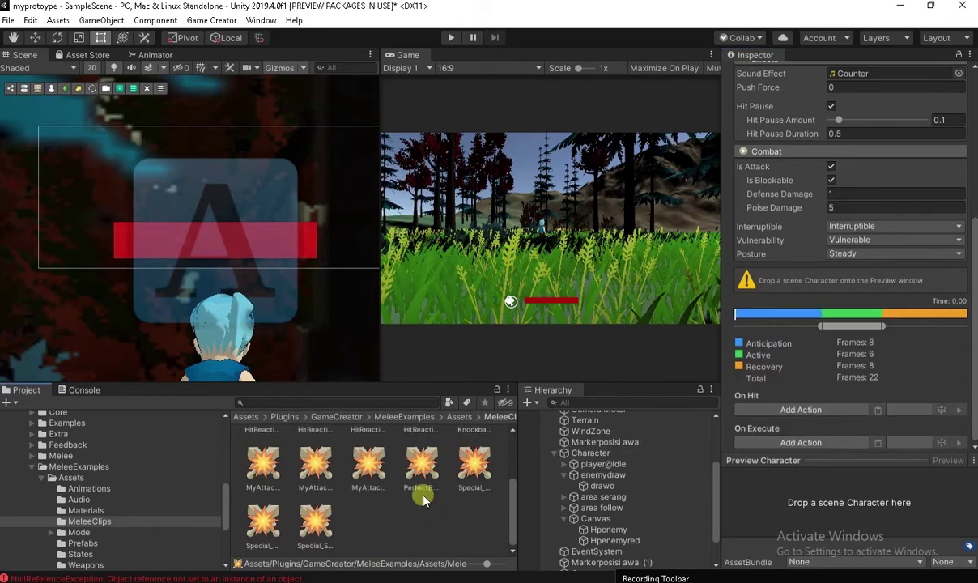
left_click(366, 467)
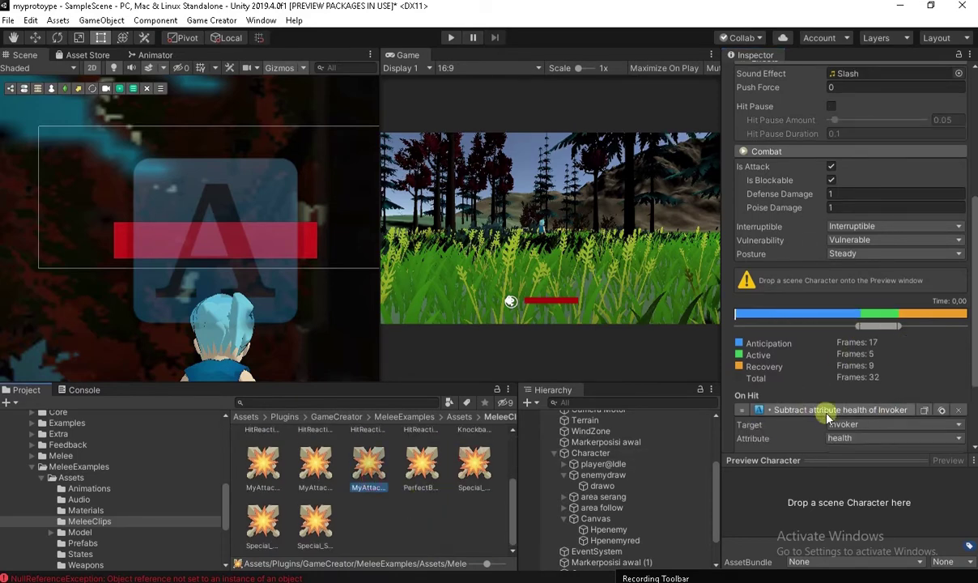
scroll(368, 516, "up", 2)
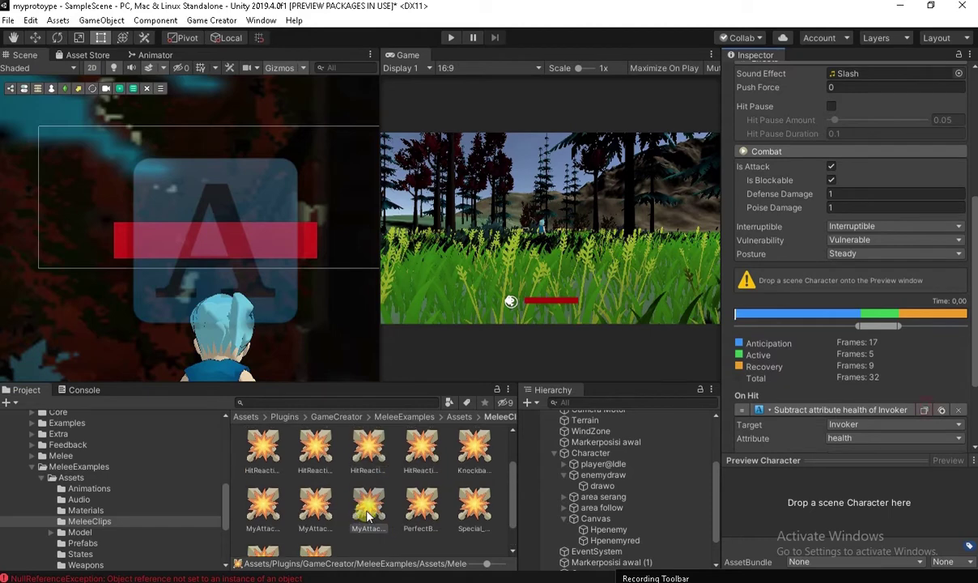
scroll(451, 491, "up", 2)
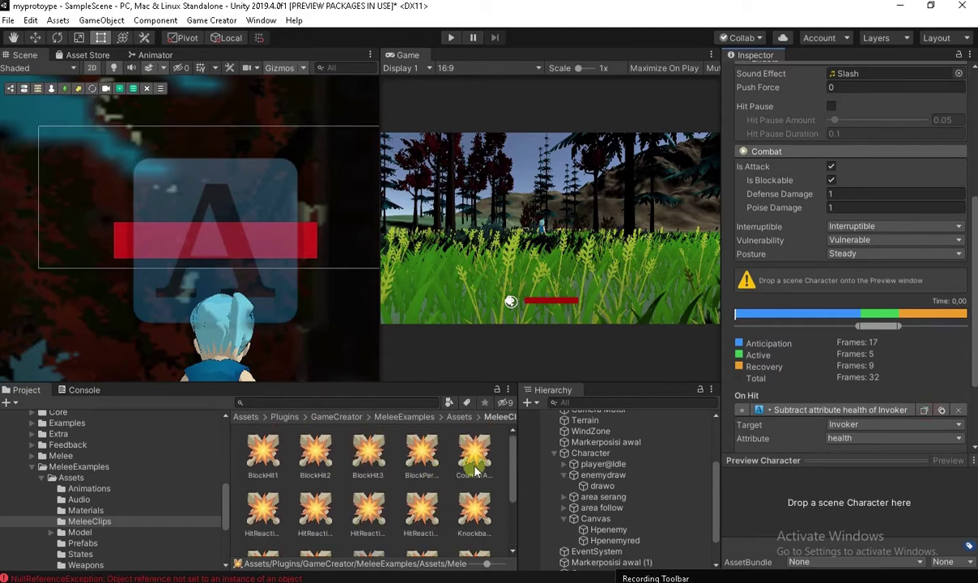
scroll(793, 349, "down", 3)
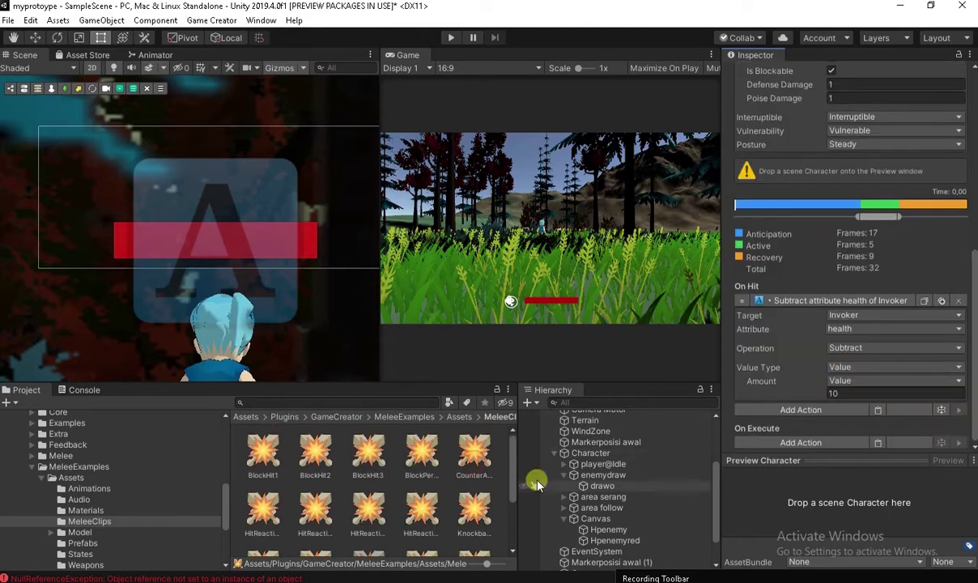
- Paste the action into the CounterAttack clip's On Hit and set its Amount to 40
left_click(468, 460)
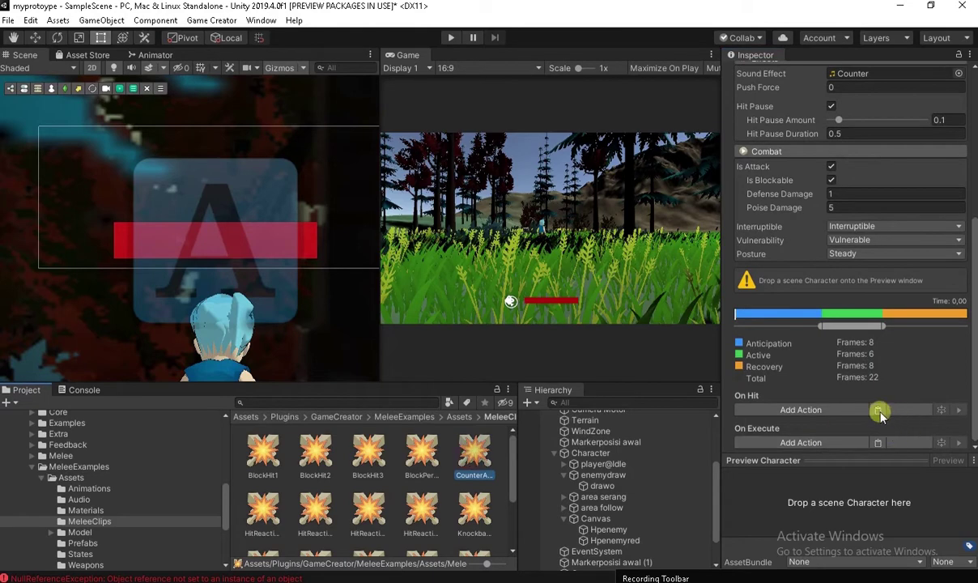
left_click(878, 411)
scroll(916, 362, "down", 3)
left_click(839, 393)
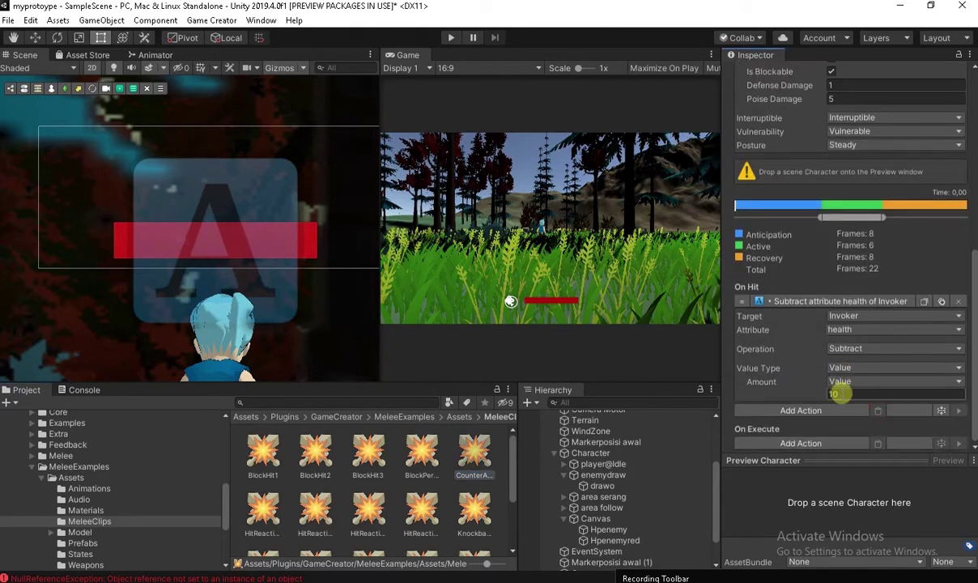
type("410")
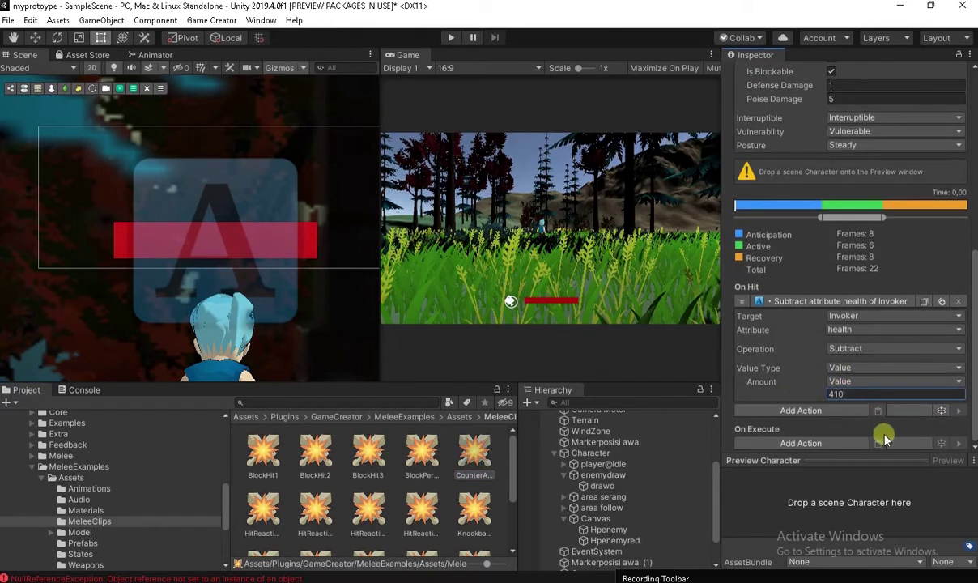
key("BackSpace")
key("BackSpace")
type("0")
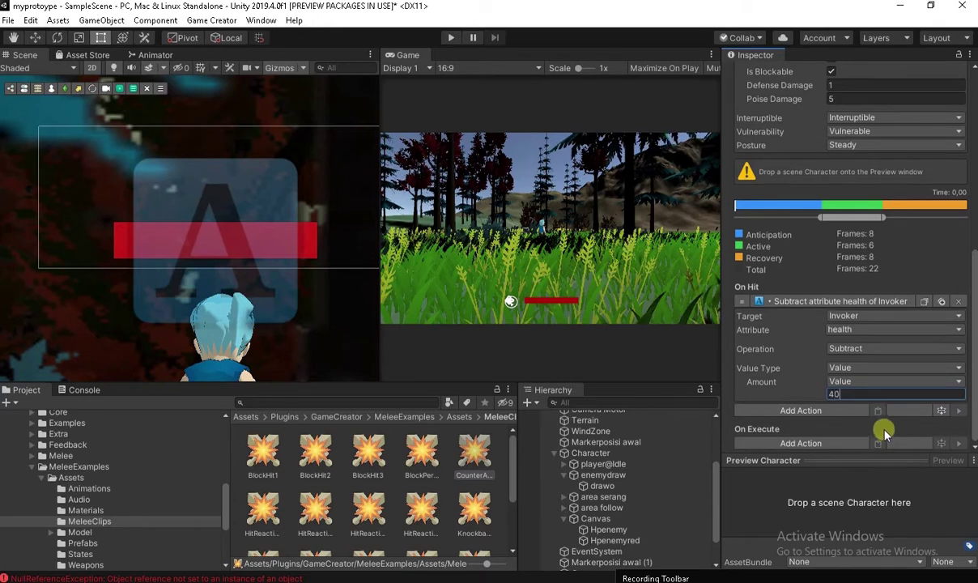
scroll(402, 515, "down", 3)
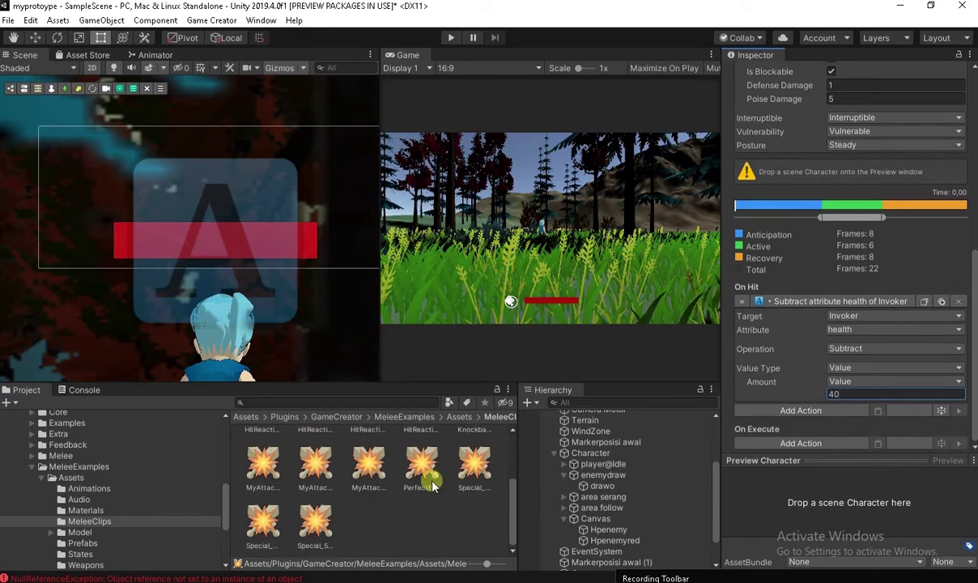
left_click(474, 463)
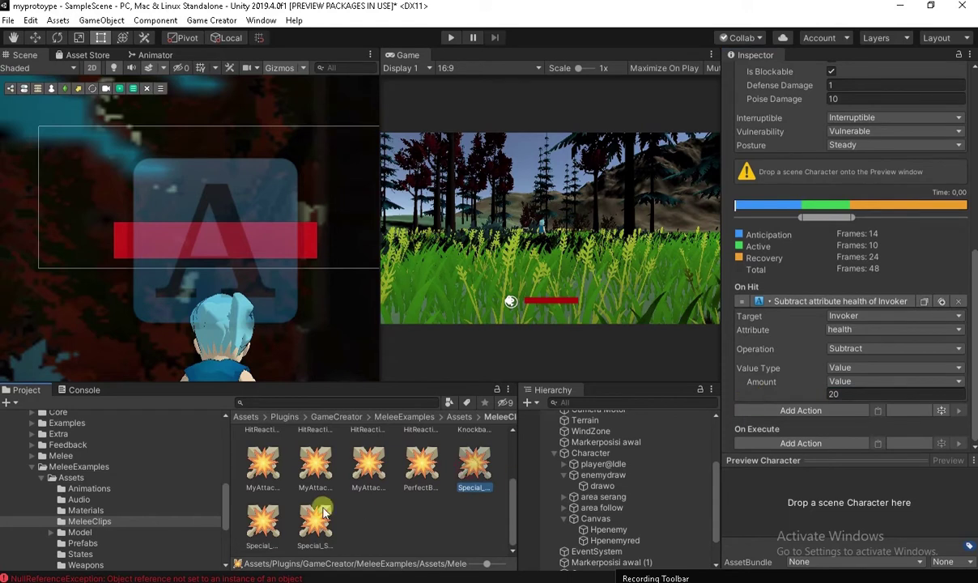
left_click(262, 522)
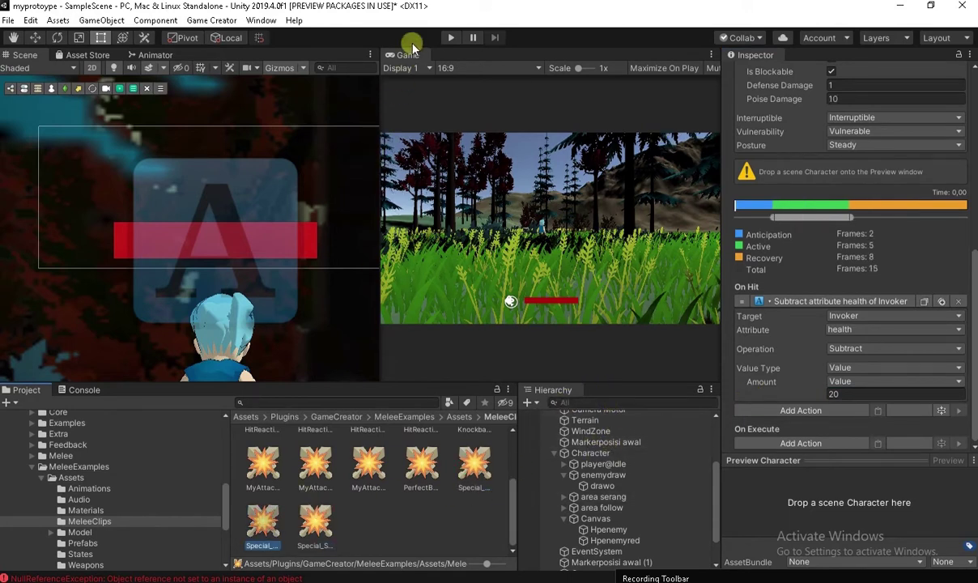
left_click(450, 37)
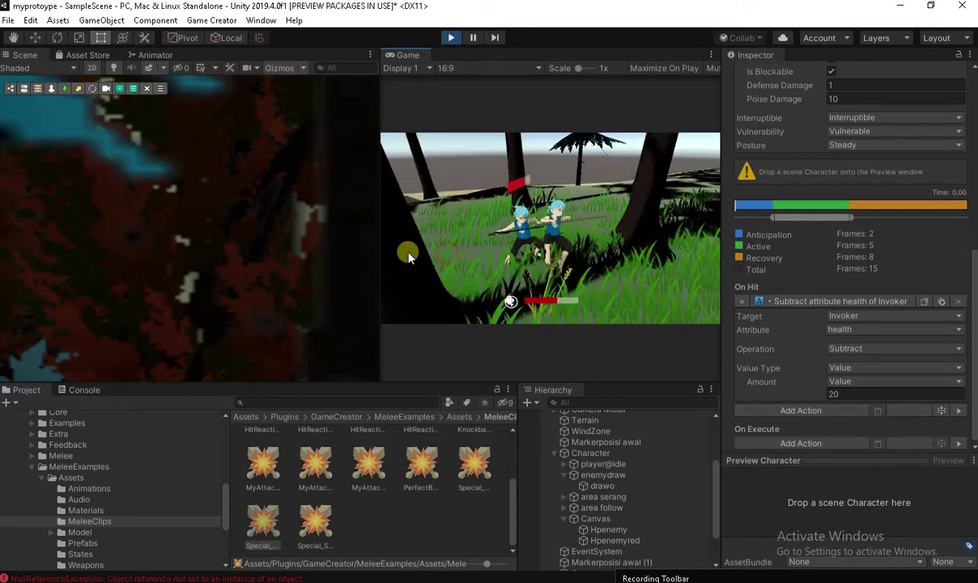
left_click(356, 259)
left_click(441, 251)
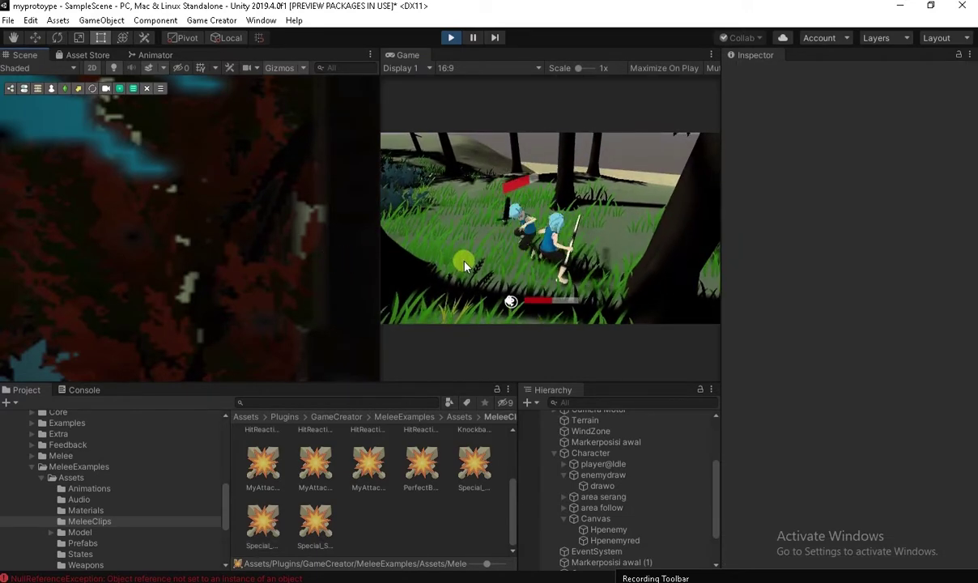
left_click(640, 254)
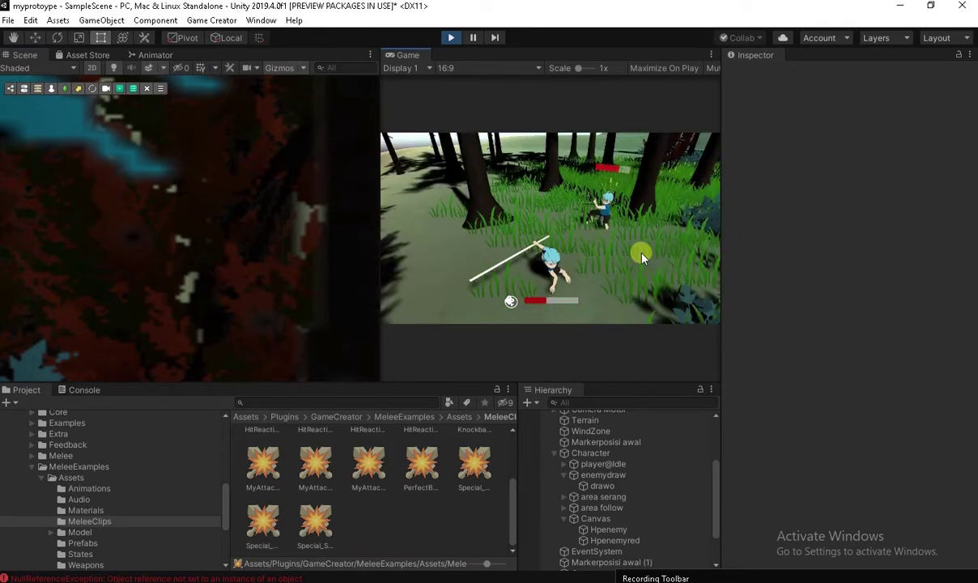
left_click(662, 256)
left_click(676, 253)
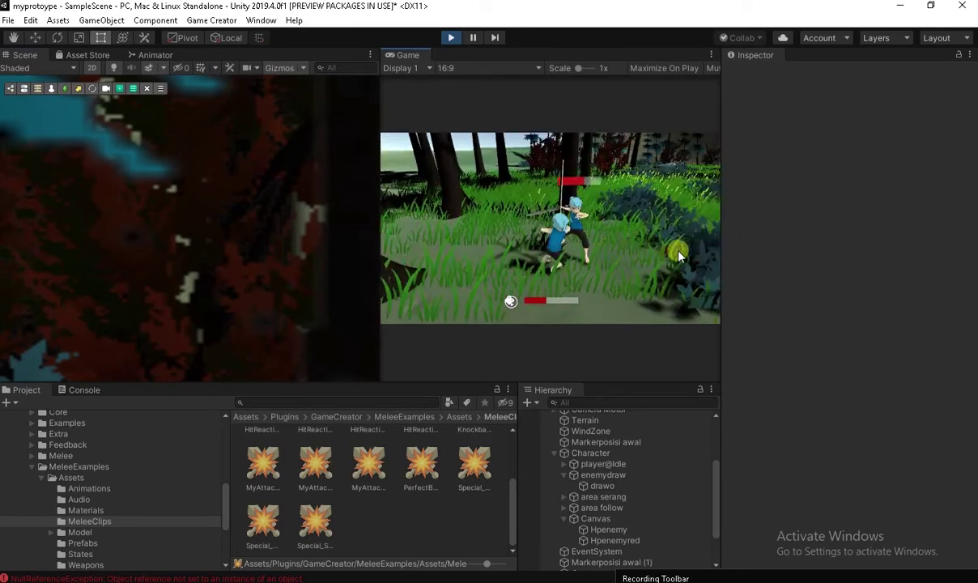
left_click(690, 256)
left_click(701, 256)
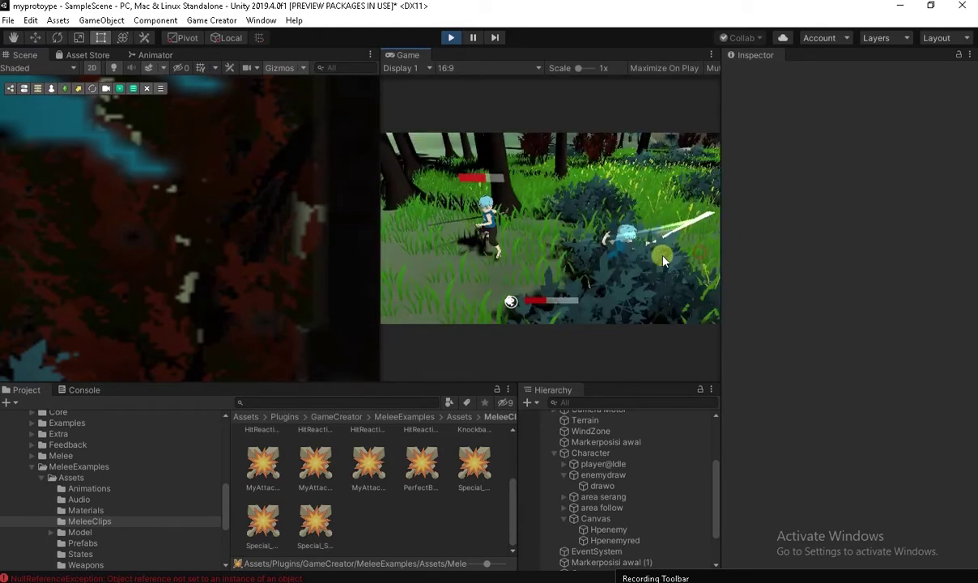
left_click(577, 256)
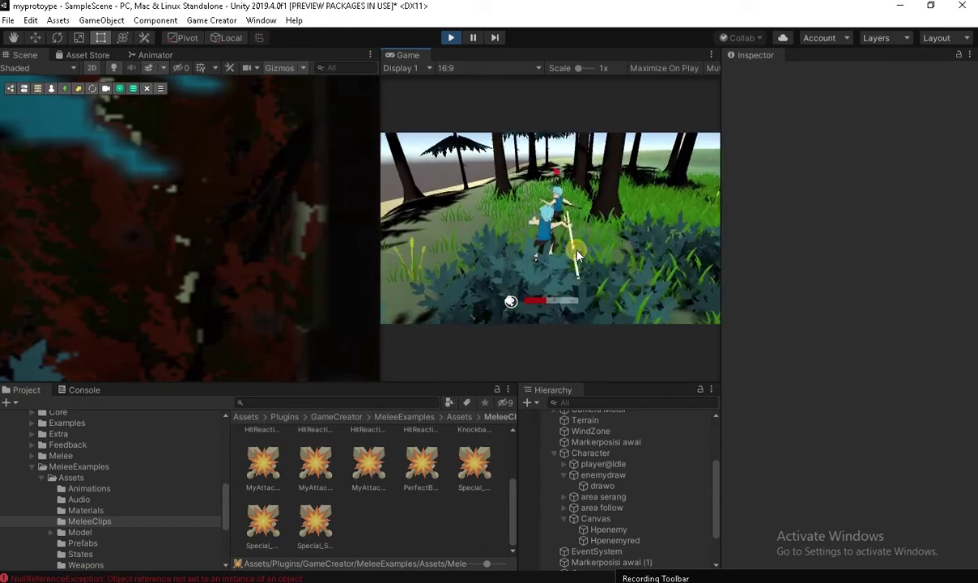
left_click(586, 242)
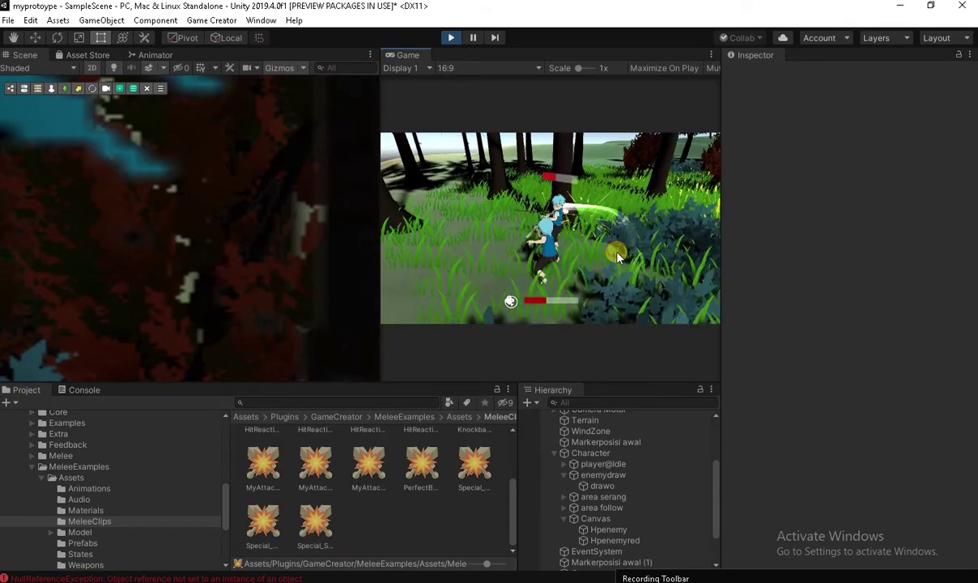
left_click(640, 257)
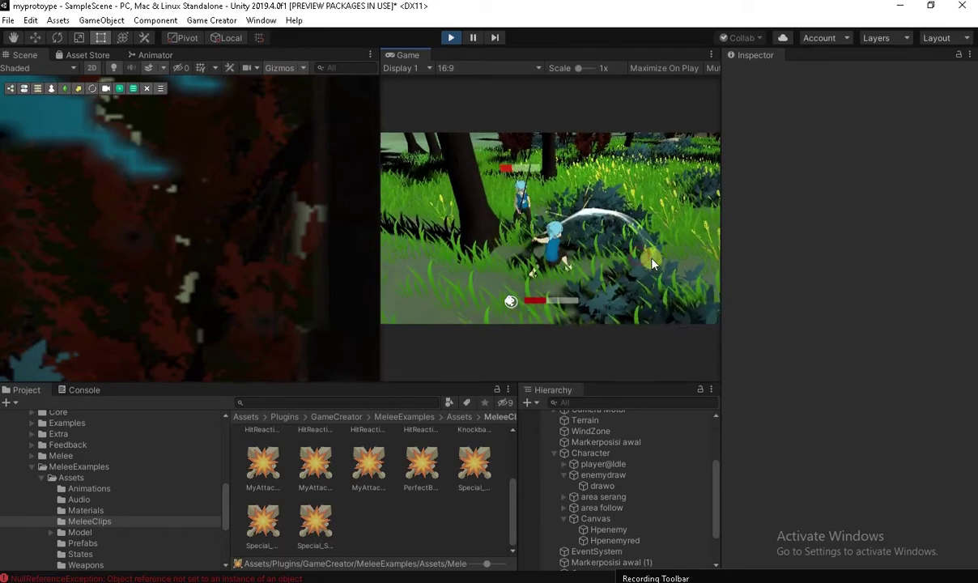
left_click(645, 261)
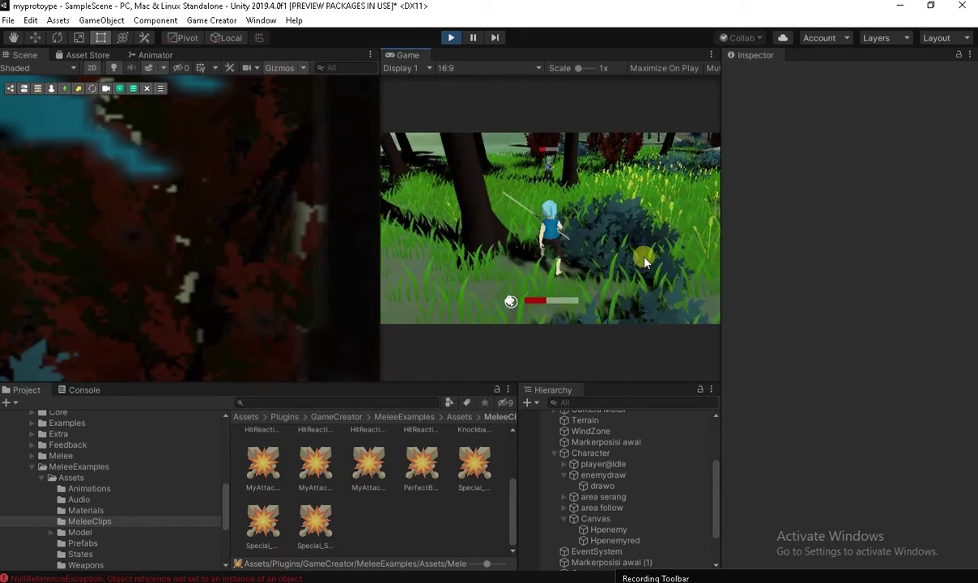
left_click(643, 259)
left_click(637, 258)
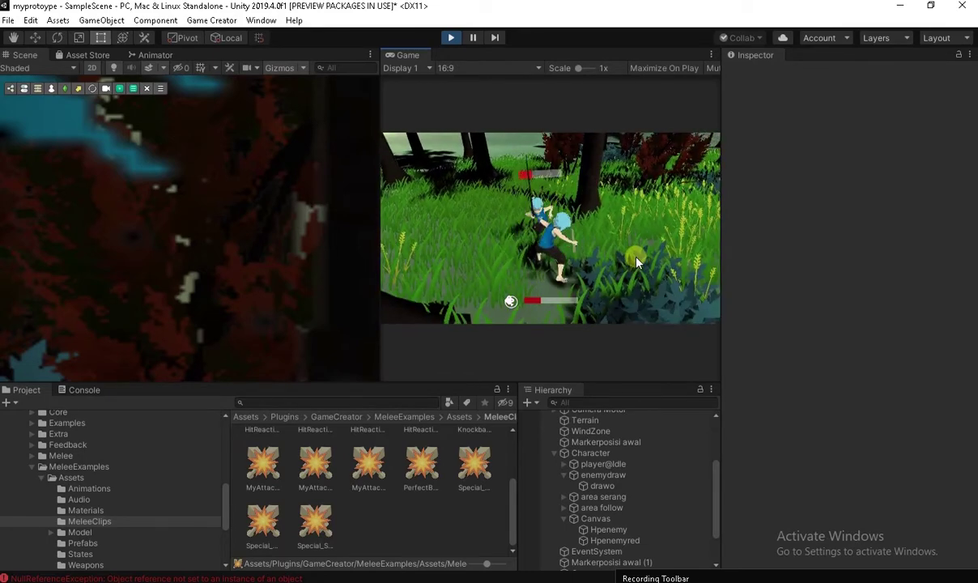
left_click(619, 258)
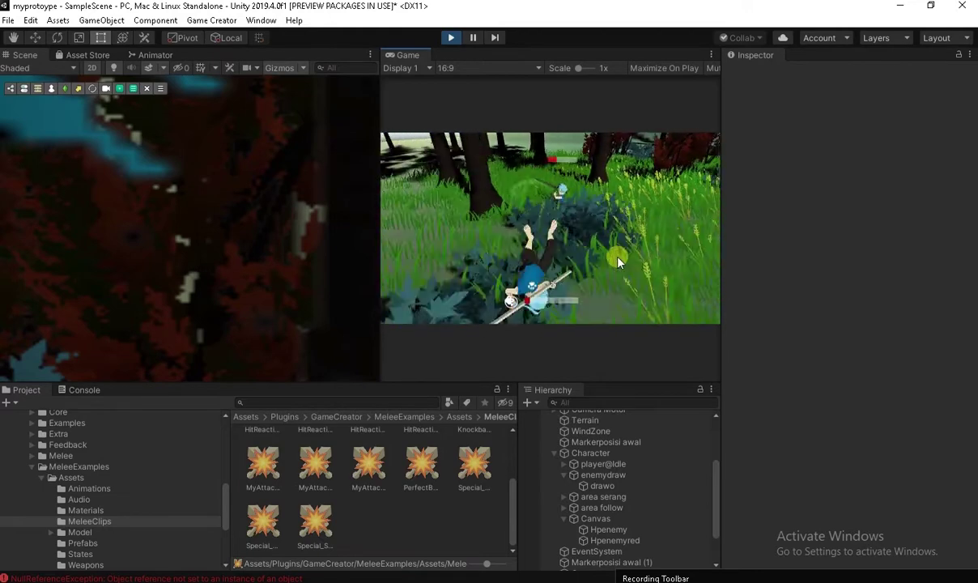
left_click(625, 259)
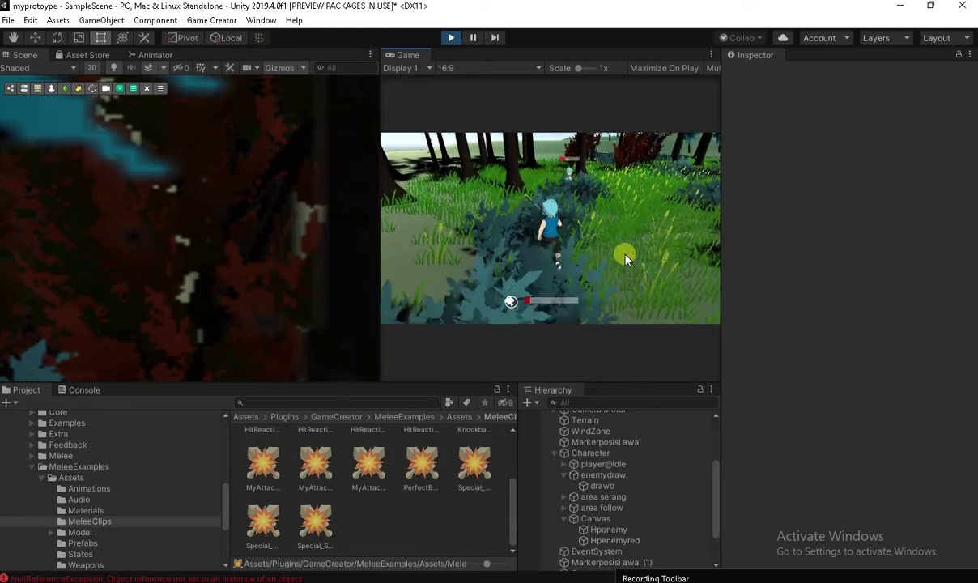
left_click(633, 260)
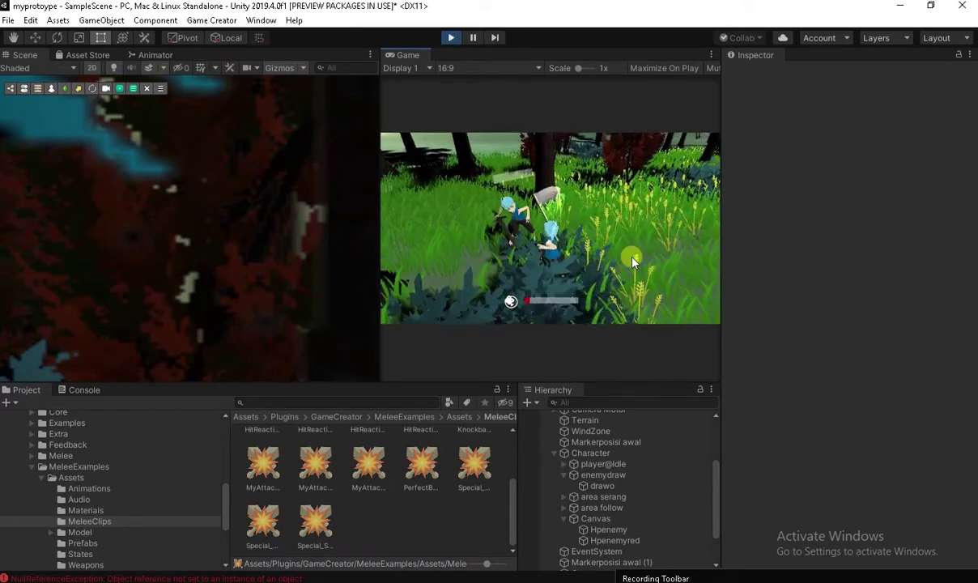
left_click(580, 264)
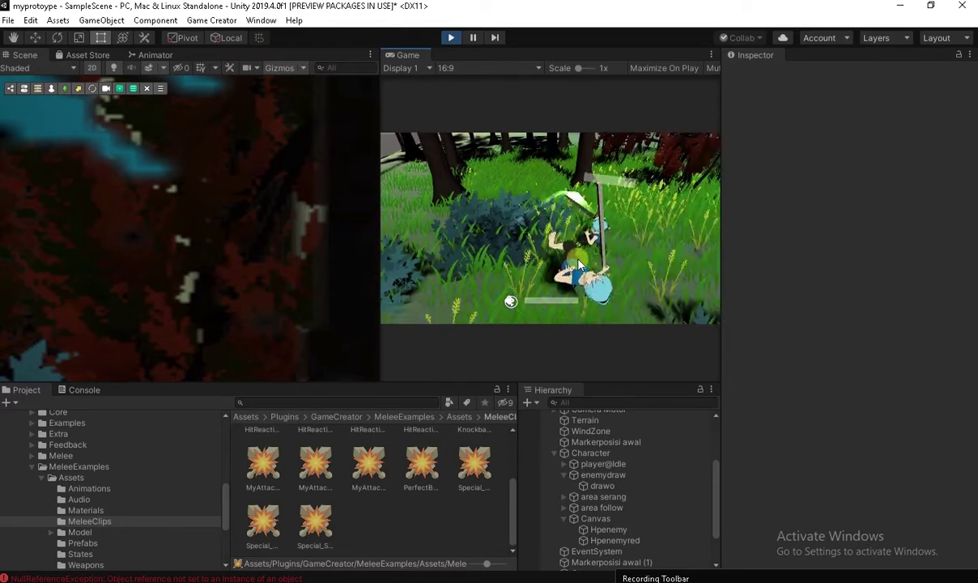
left_click(580, 263)
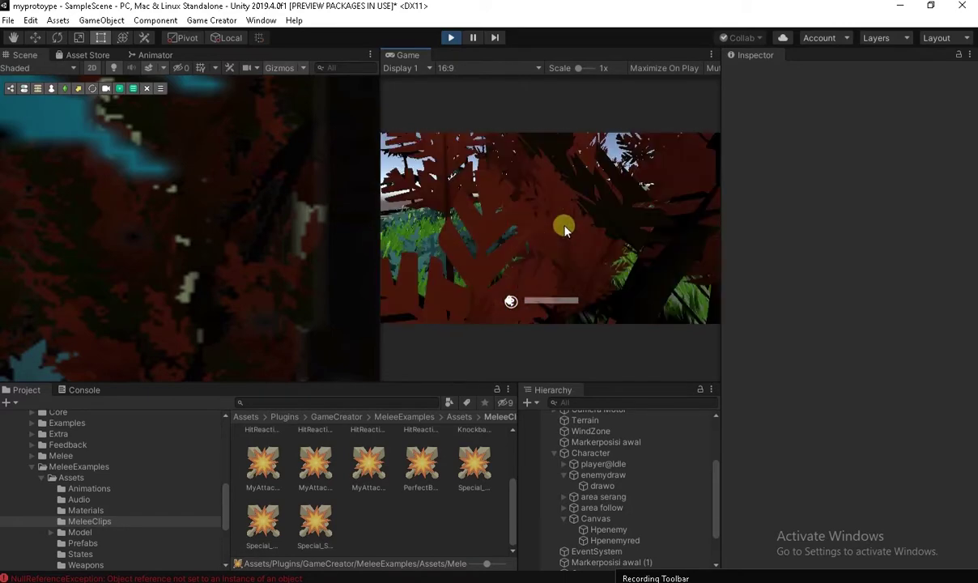
left_click(452, 41)
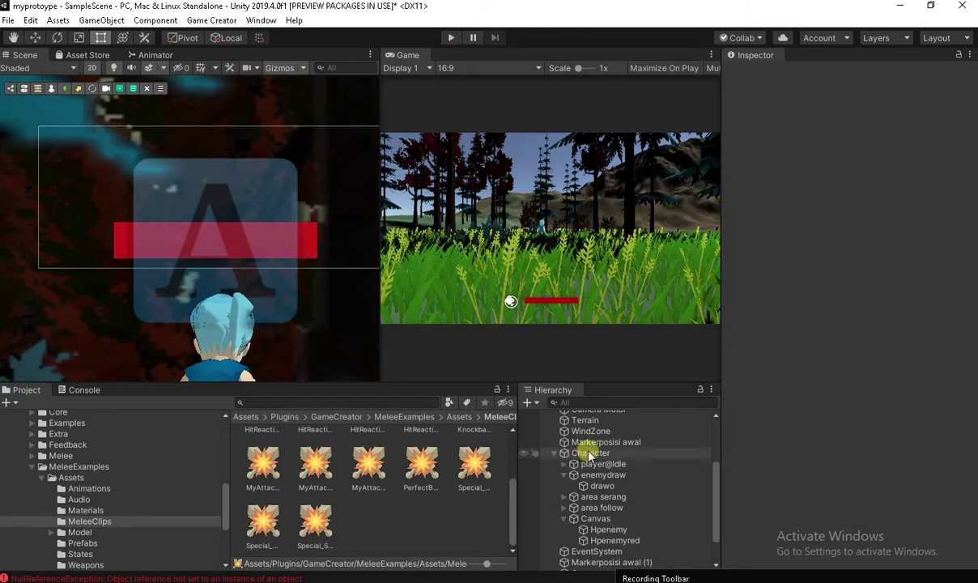
- Collapse the Character and Player objects in the Hierarchy and clear the selection
left_click(589, 454)
left_click(554, 454)
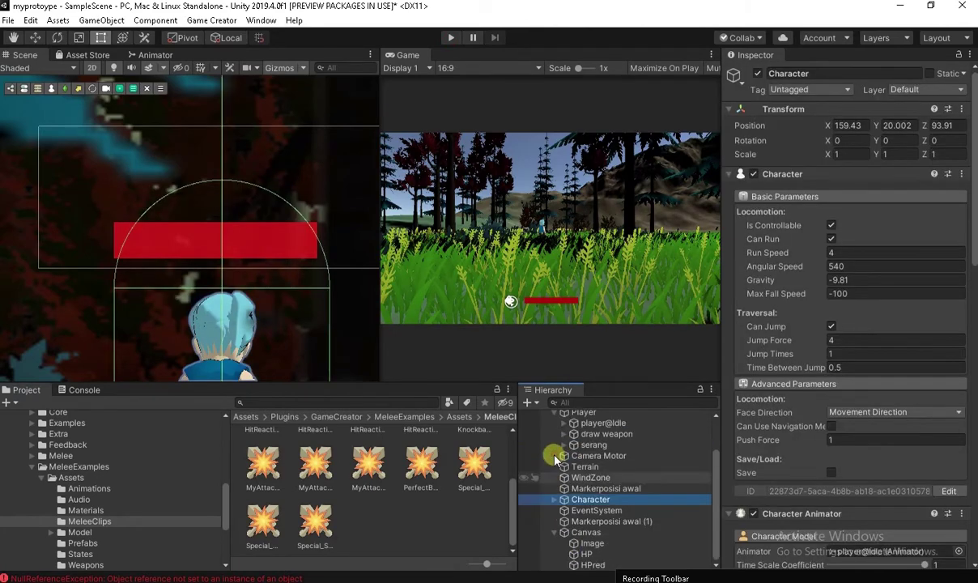
scroll(566, 485, "up", 4)
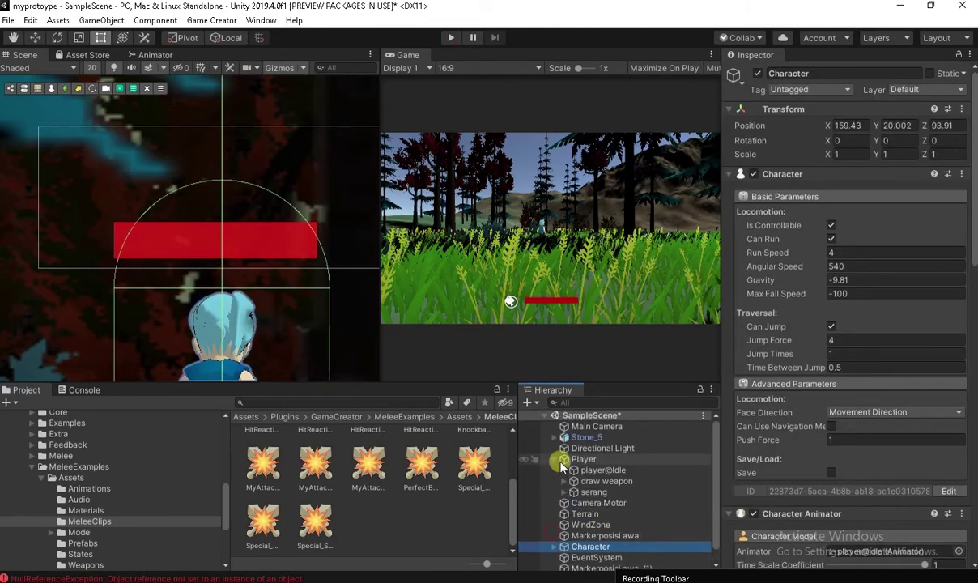
left_click(553, 459)
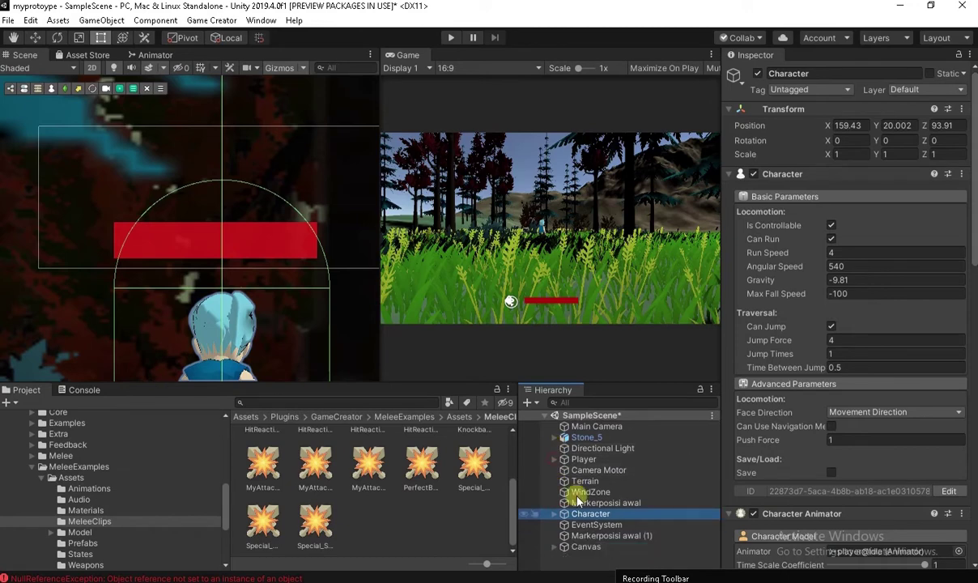
left_click(577, 565)
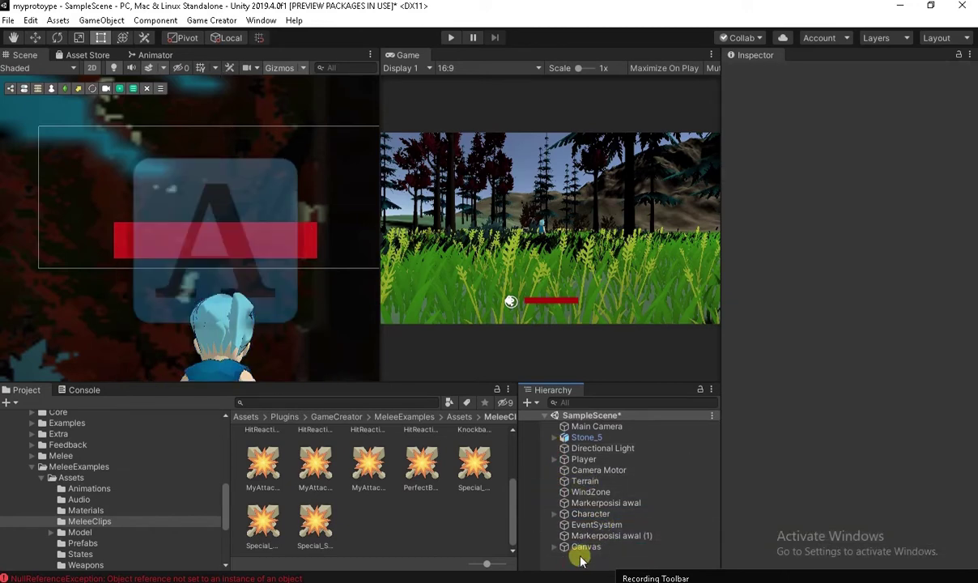
- Create an empty GameObject at the scene root and rename it 'save'
right_click(580, 560)
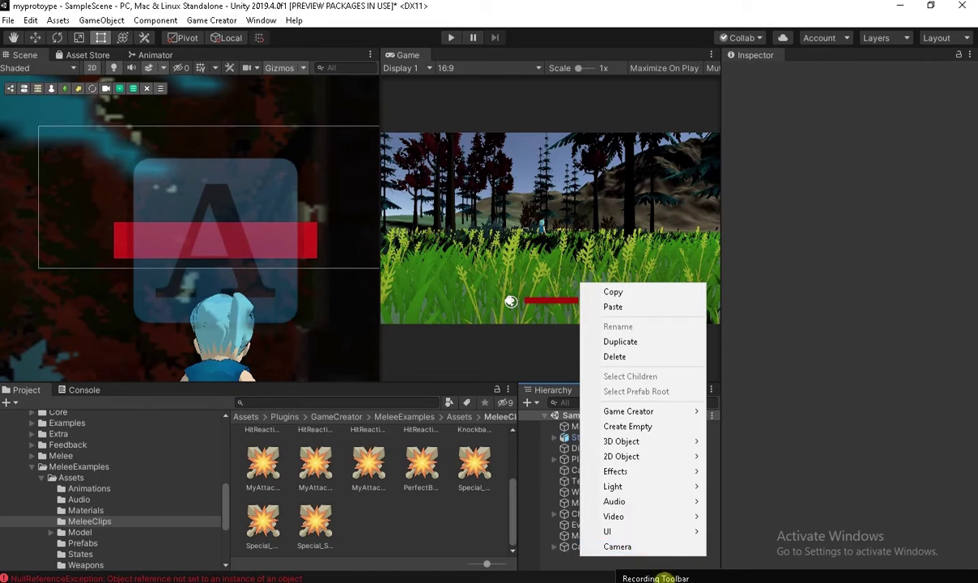
left_click(655, 573)
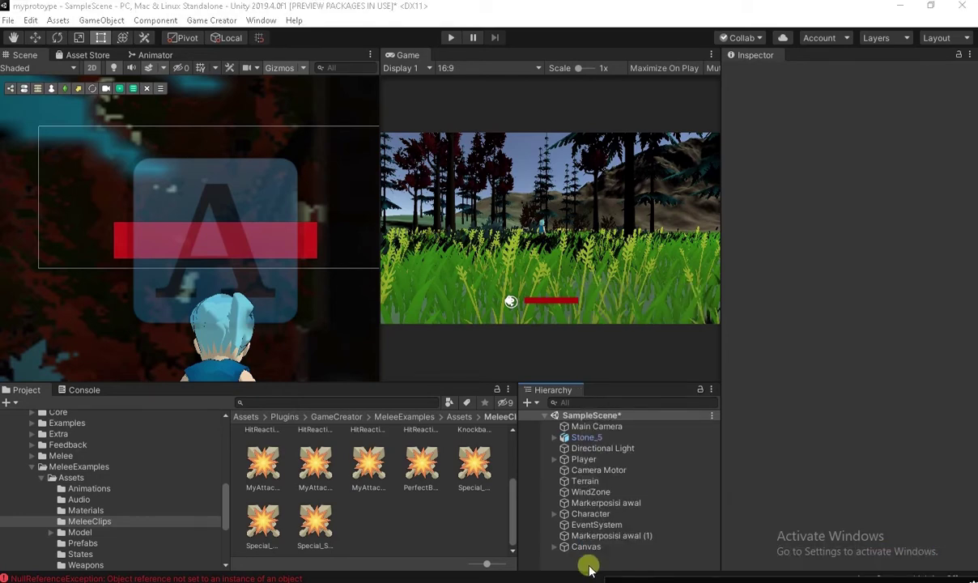
right_click(583, 560)
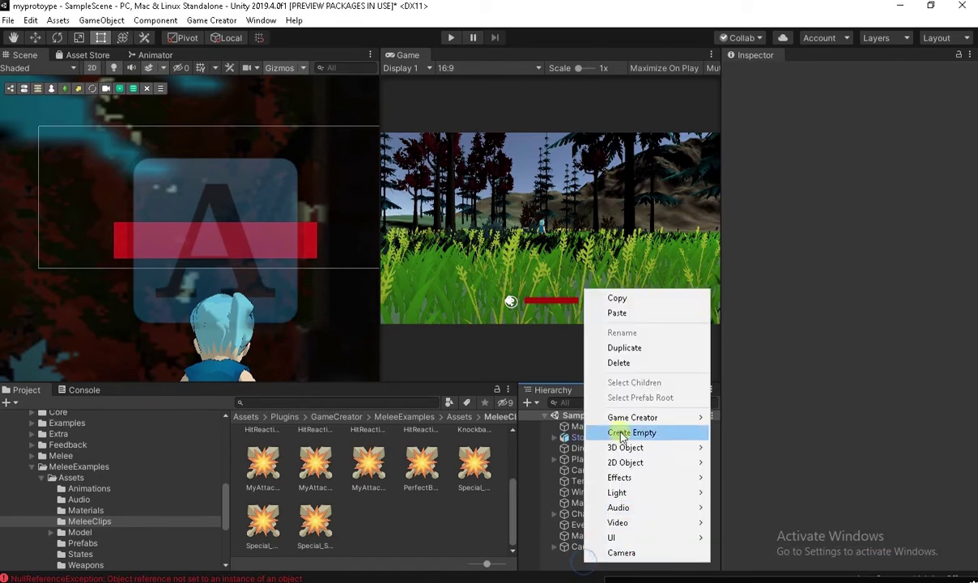
left_click(621, 433)
double_click(590, 558)
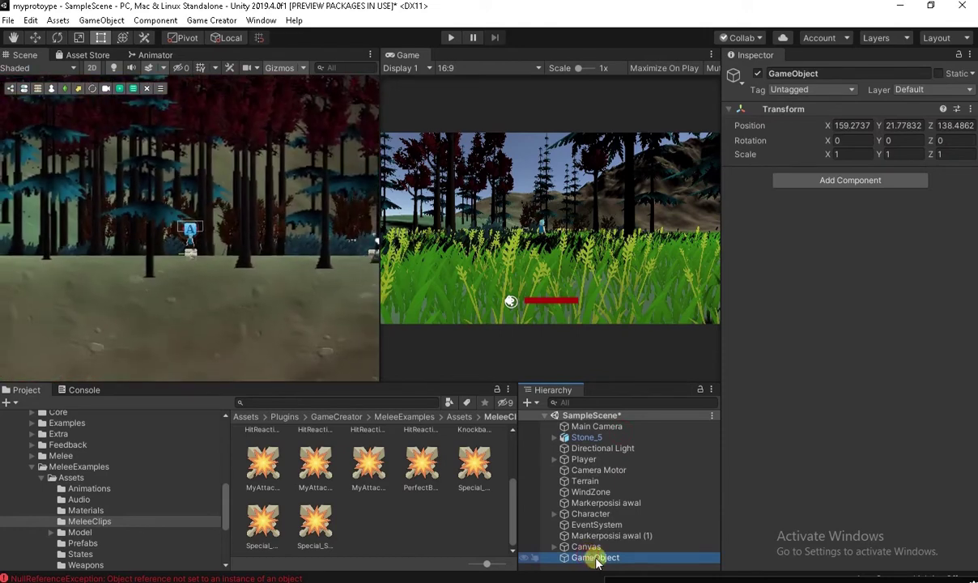
left_click(596, 560)
type("sa")
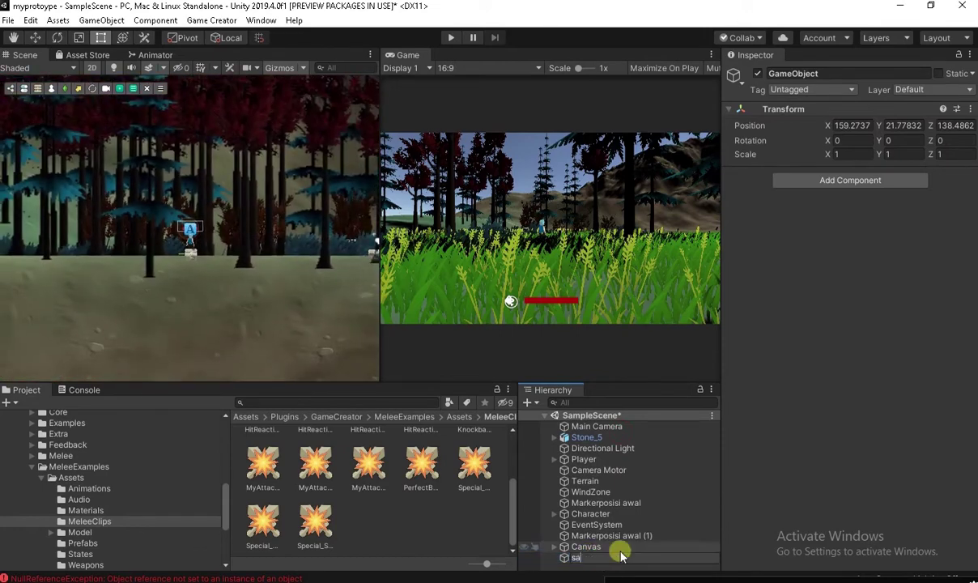
type("ve")
key("Return")
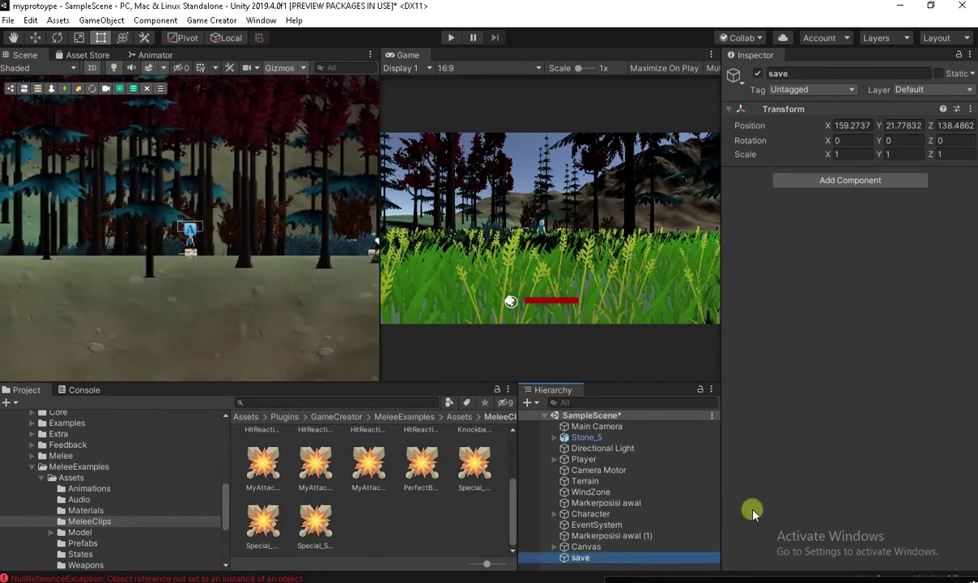
- Add a Game Creator Trigger under save with an Actions object named 'savegane'
right_click(577, 561)
mouse_move(670, 411)
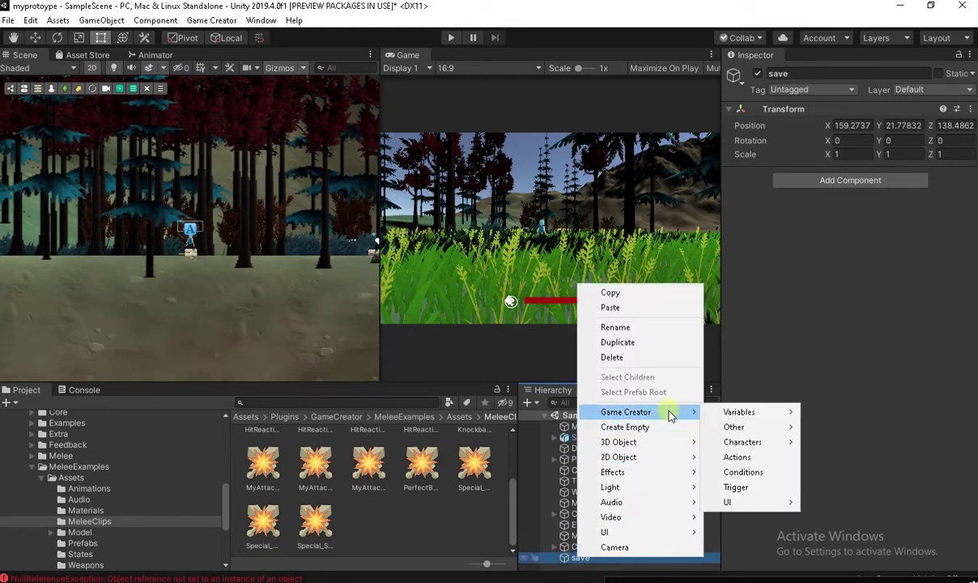
left_click(736, 488)
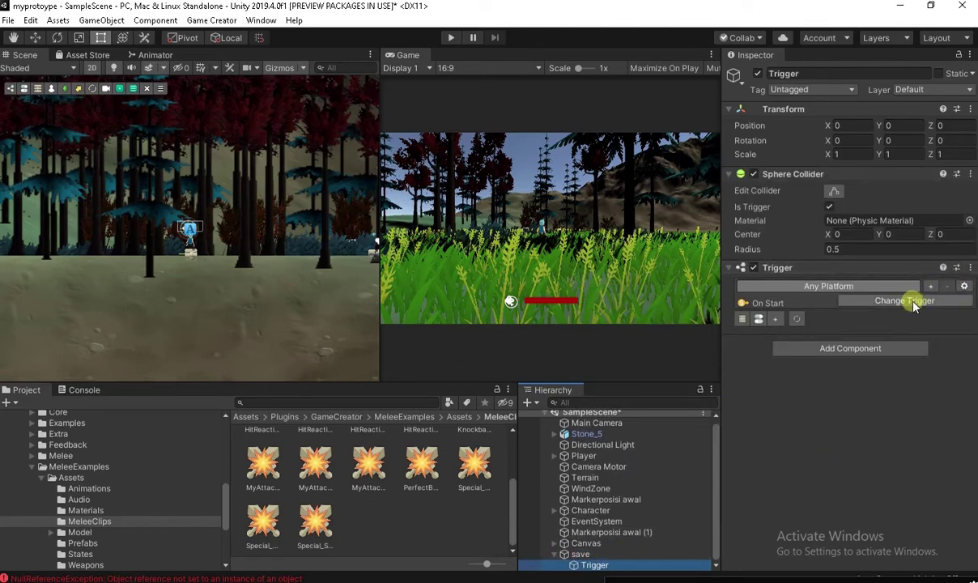
left_click(742, 320)
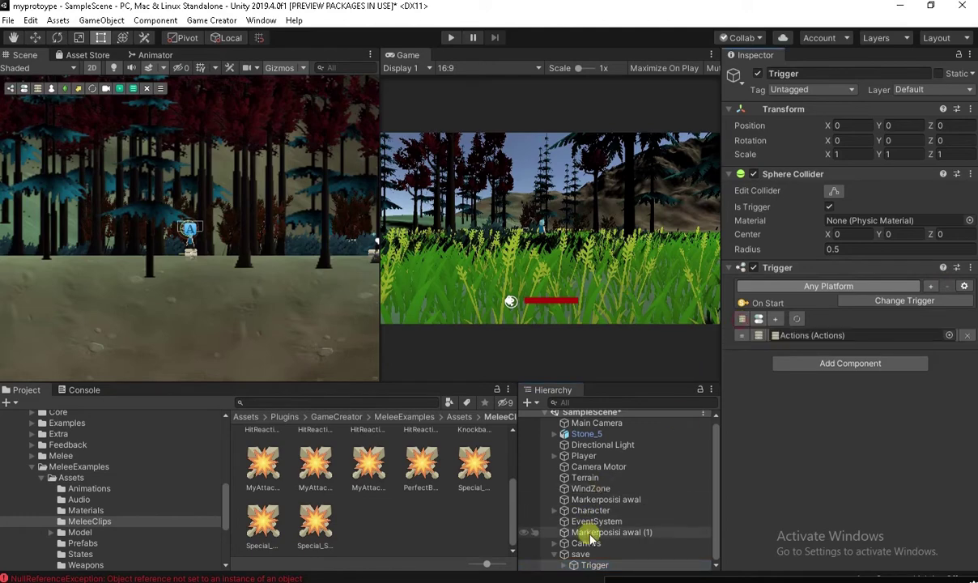
left_click(624, 566)
type("savegame")
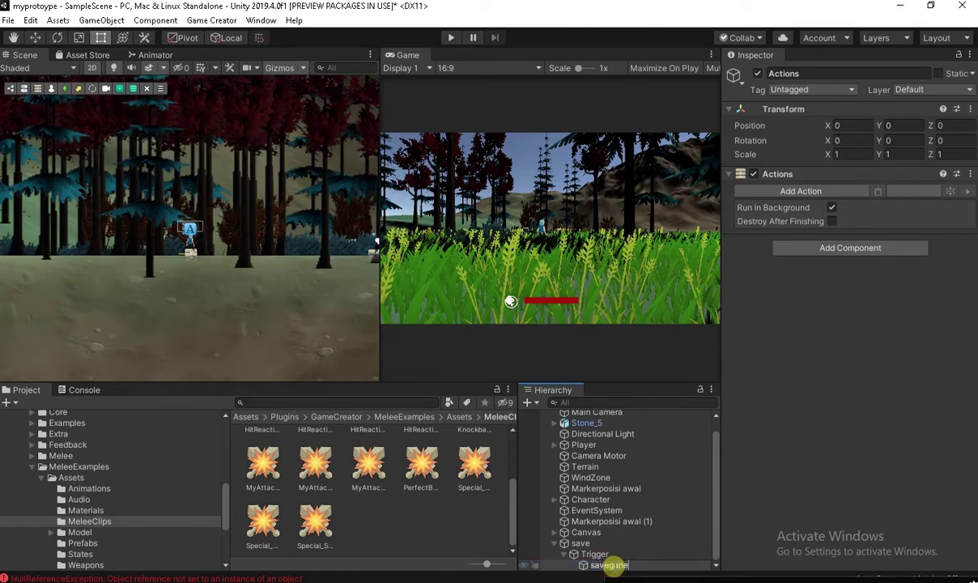
key("Return")
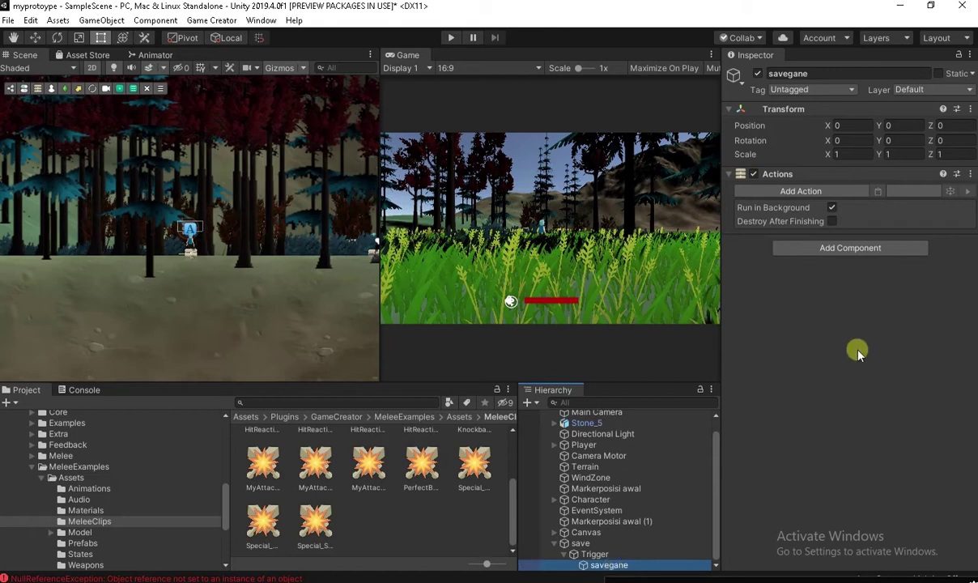
- Add Save & Load actions: Current Profile set to 1, then Save Game to profile 1
left_click(800, 194)
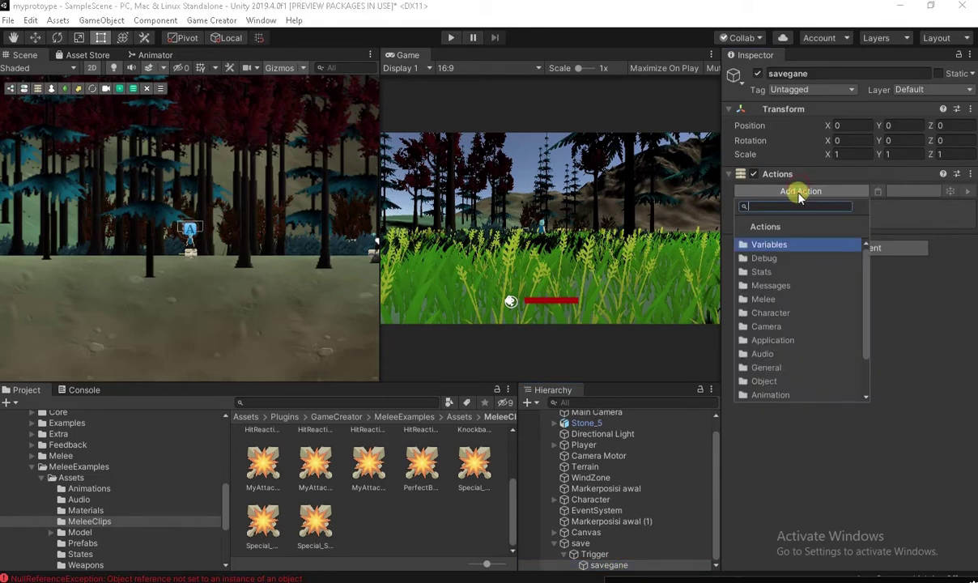
scroll(789, 374, "down", 2)
left_click(793, 368)
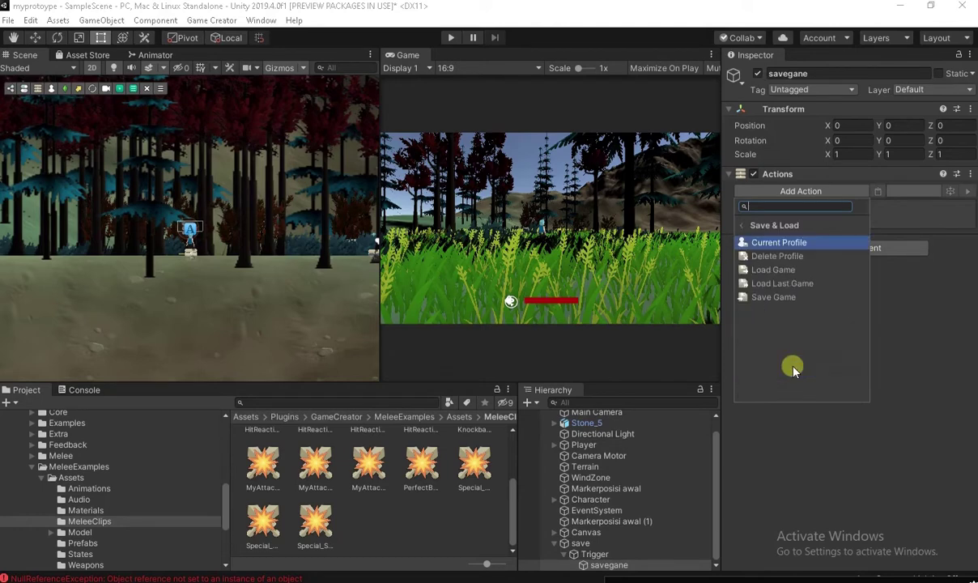
left_click(778, 243)
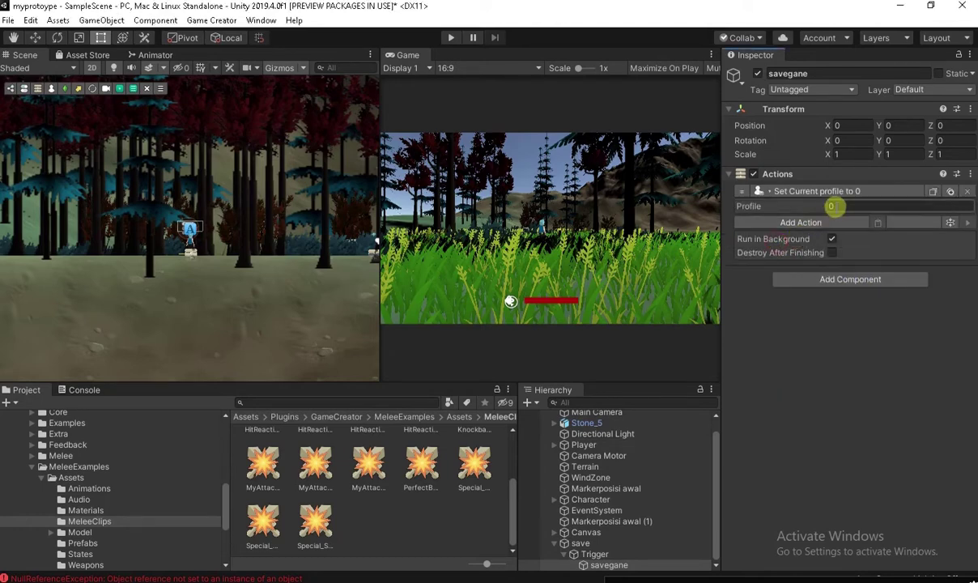
type("1")
left_click(799, 221)
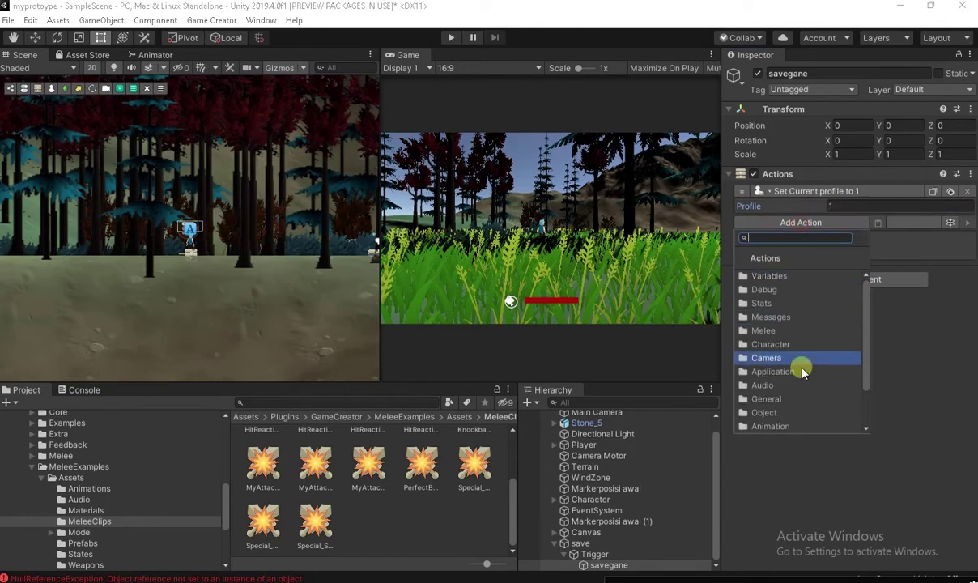
scroll(797, 380, "down", 2)
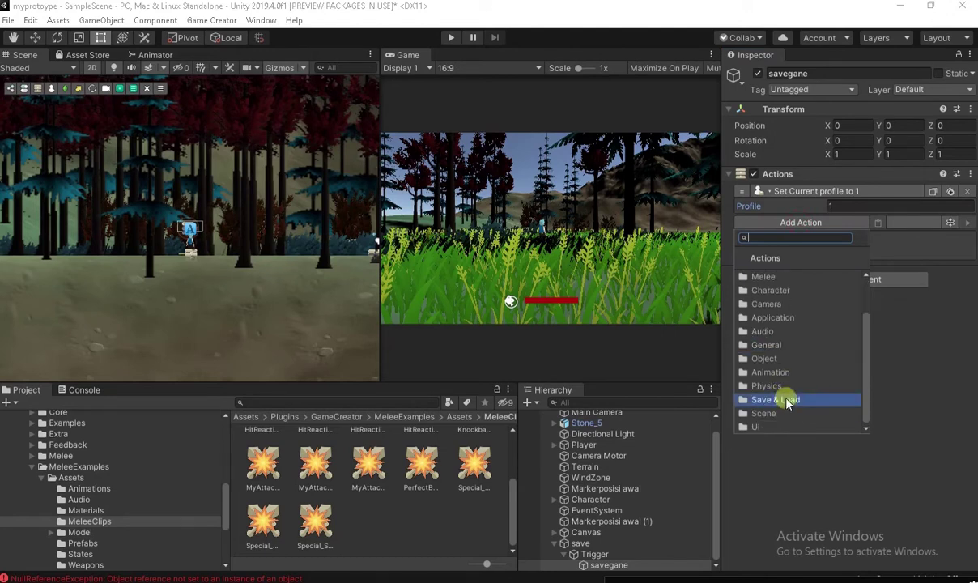
left_click(786, 401)
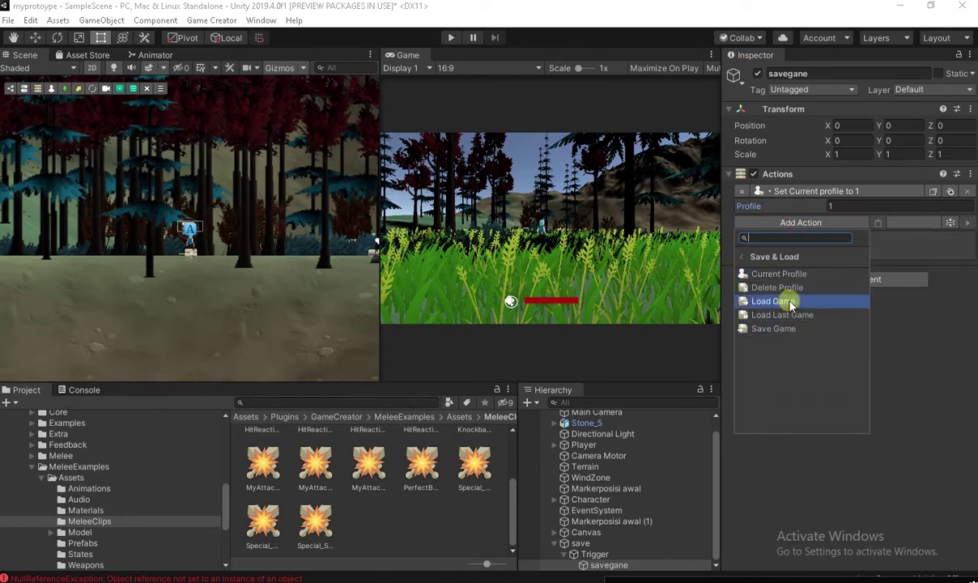
left_click(775, 327)
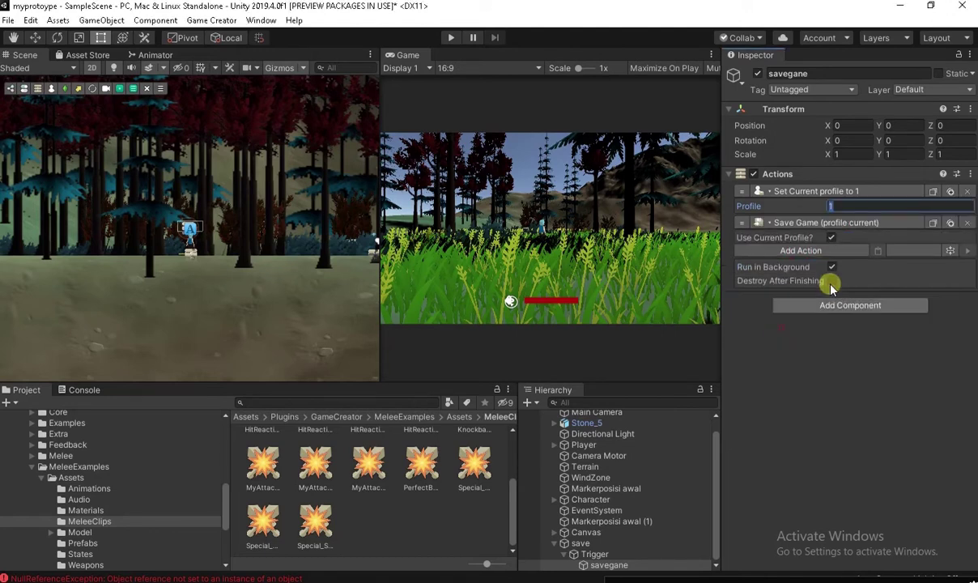
left_click(830, 238)
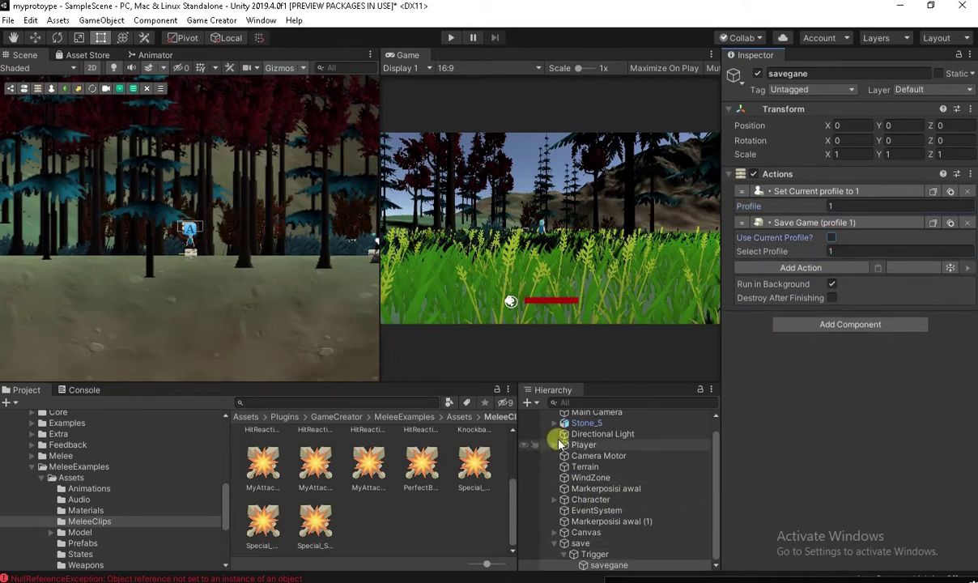
- Add a Game Creator Trigger under Player and name it 'die'
left_click(583, 445)
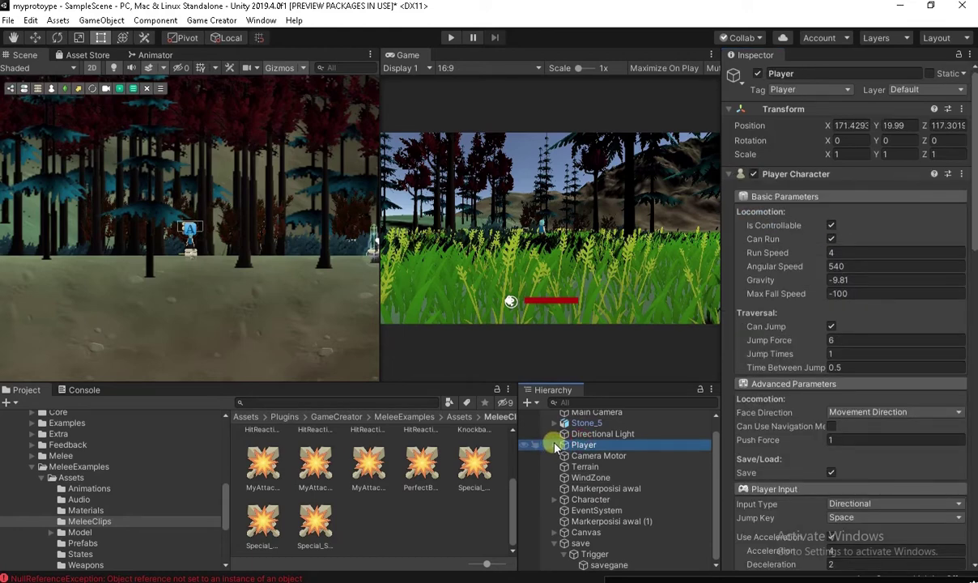
left_click(555, 445)
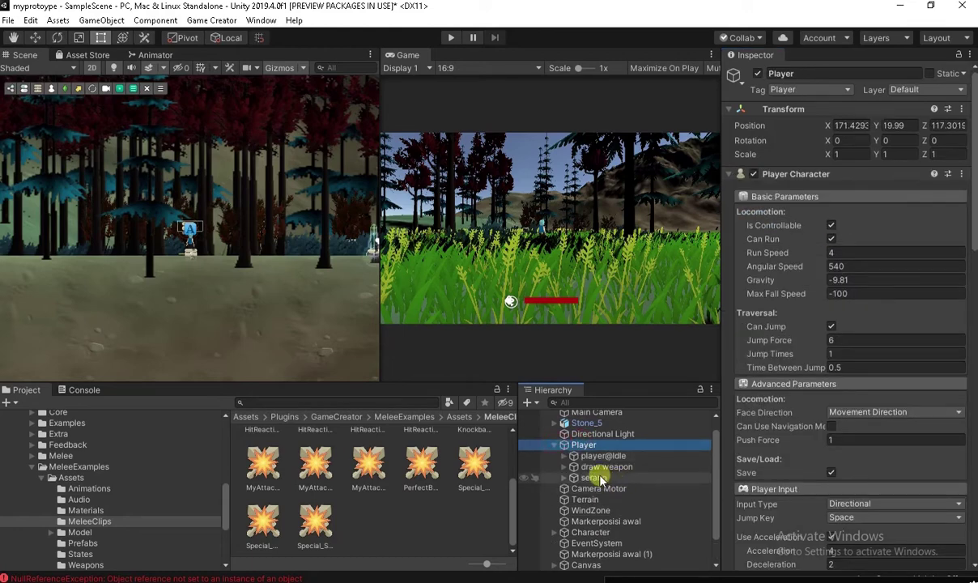
right_click(587, 448)
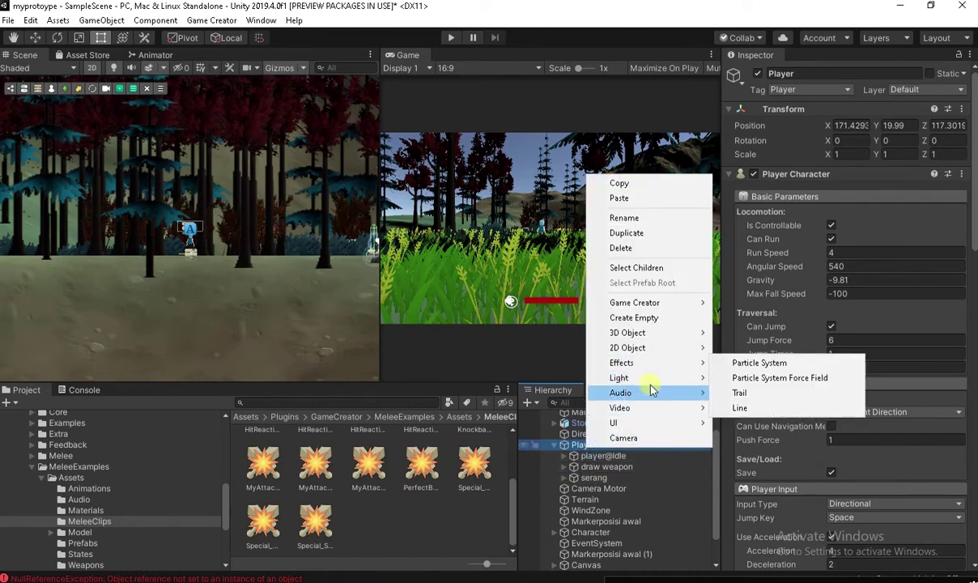
mouse_move(655, 305)
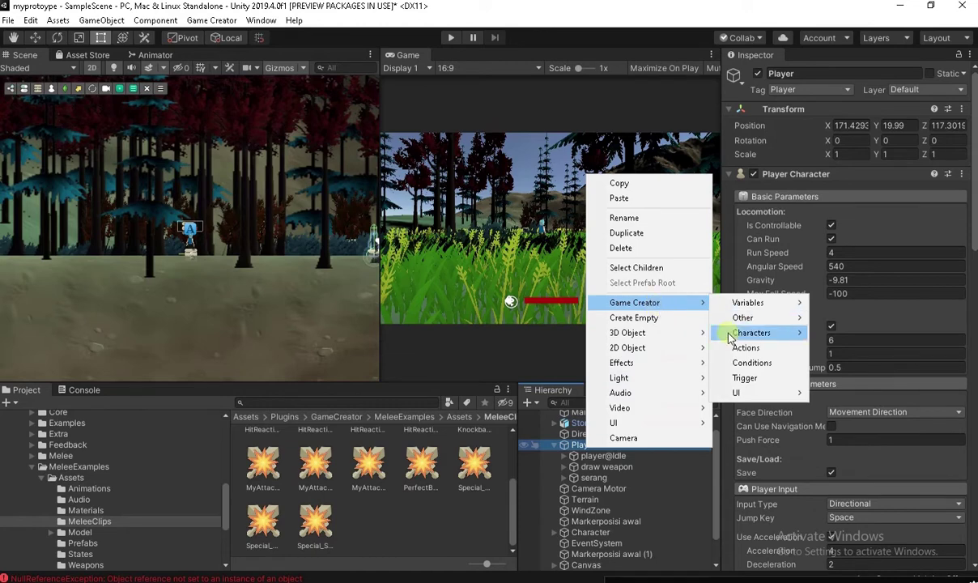
left_click(744, 377)
type("die")
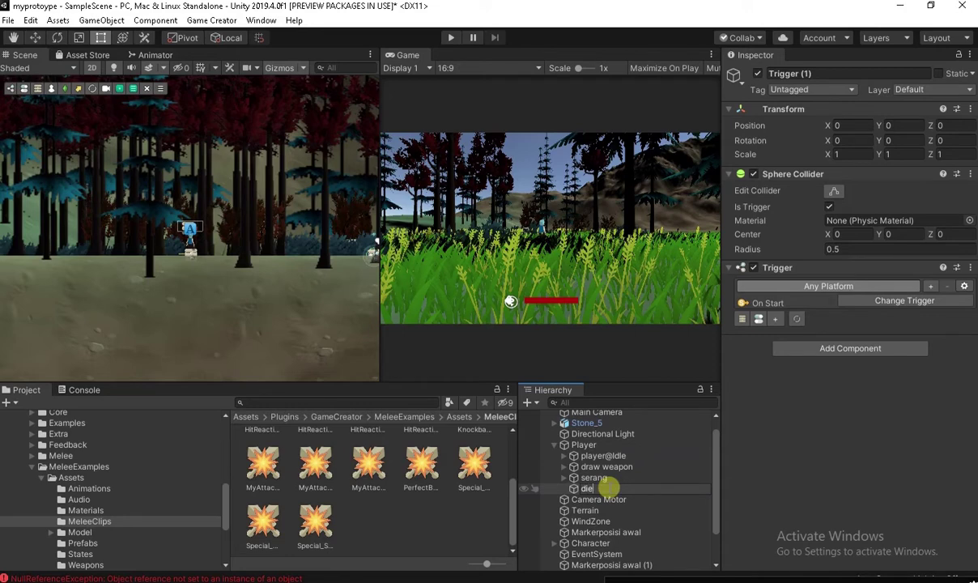
key("Return")
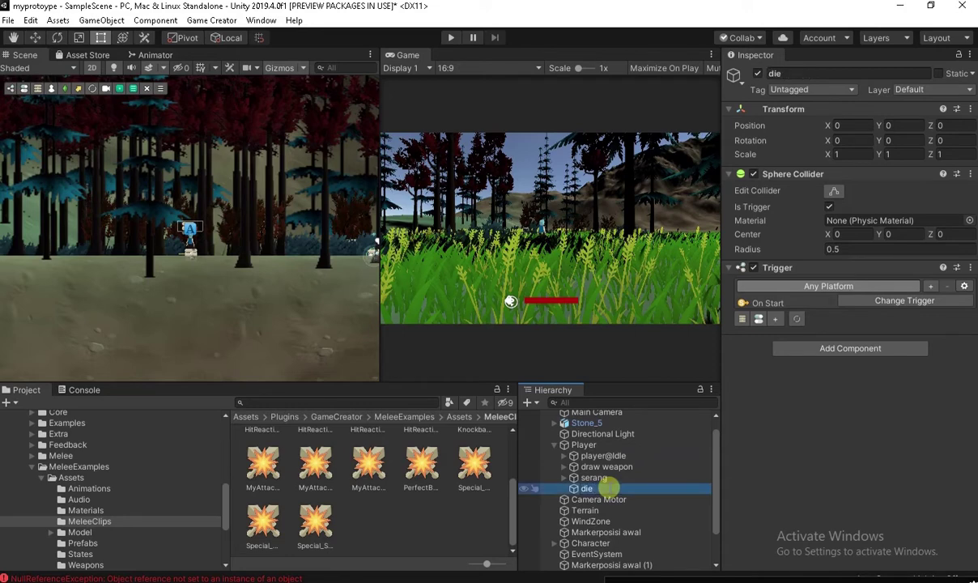
- Set the die trigger to Stats > On Attribute Change, health attribute, detecting On Decrease
left_click(875, 305)
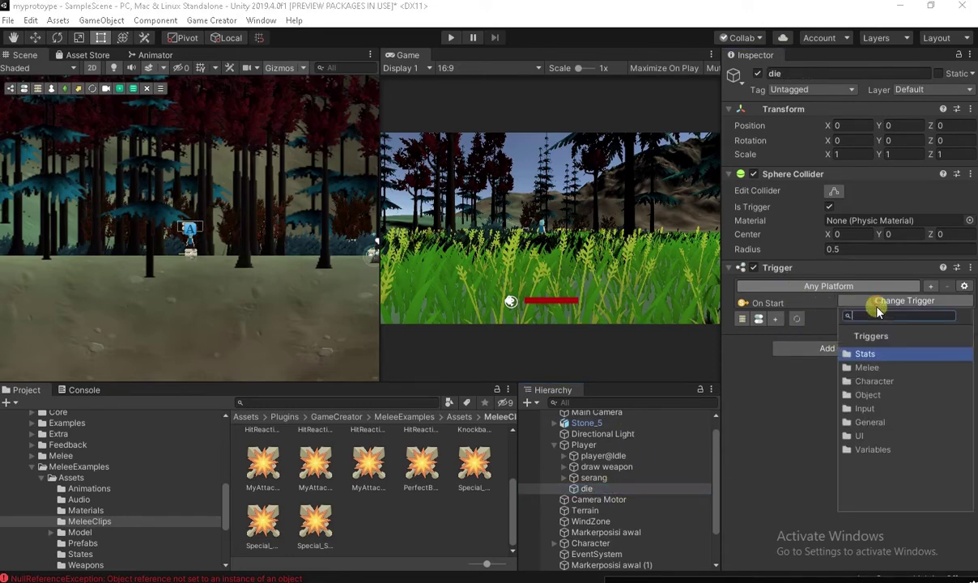
left_click(866, 355)
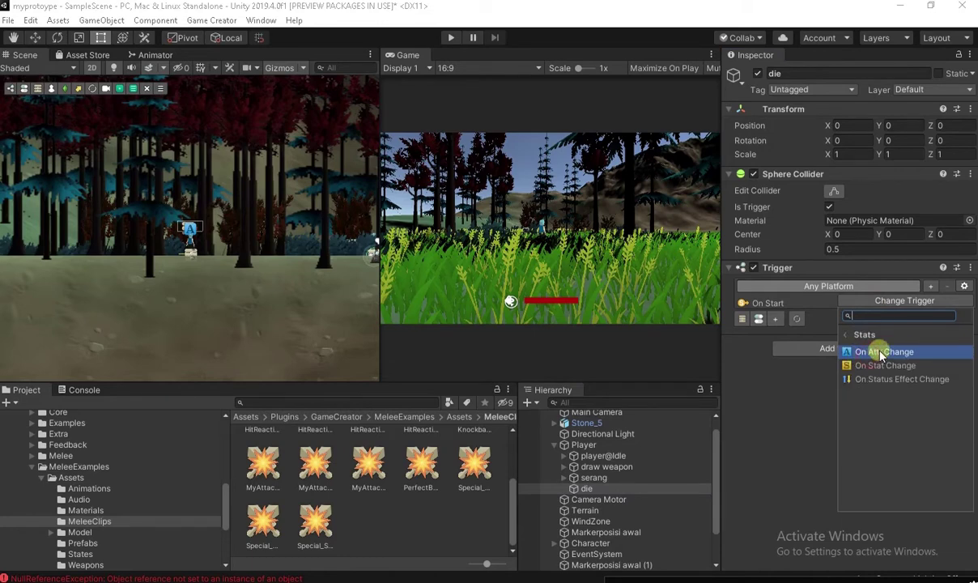
left_click(881, 354)
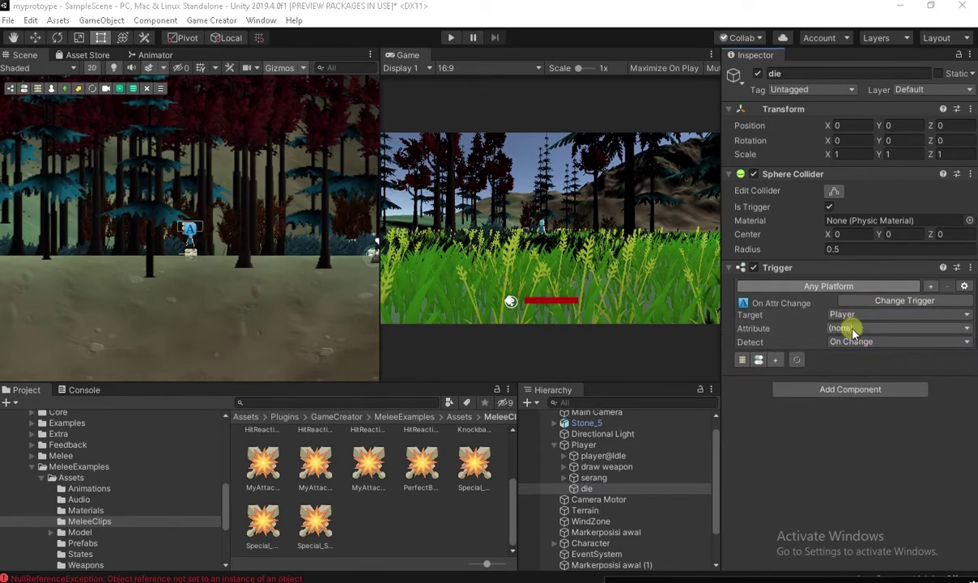
left_click(849, 327)
left_click(858, 365)
left_click(850, 343)
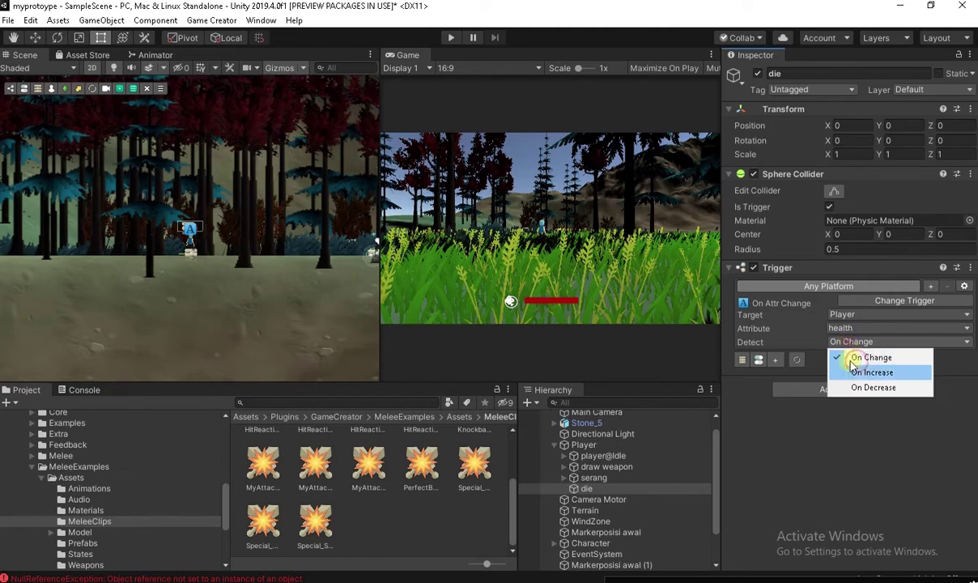
left_click(874, 386)
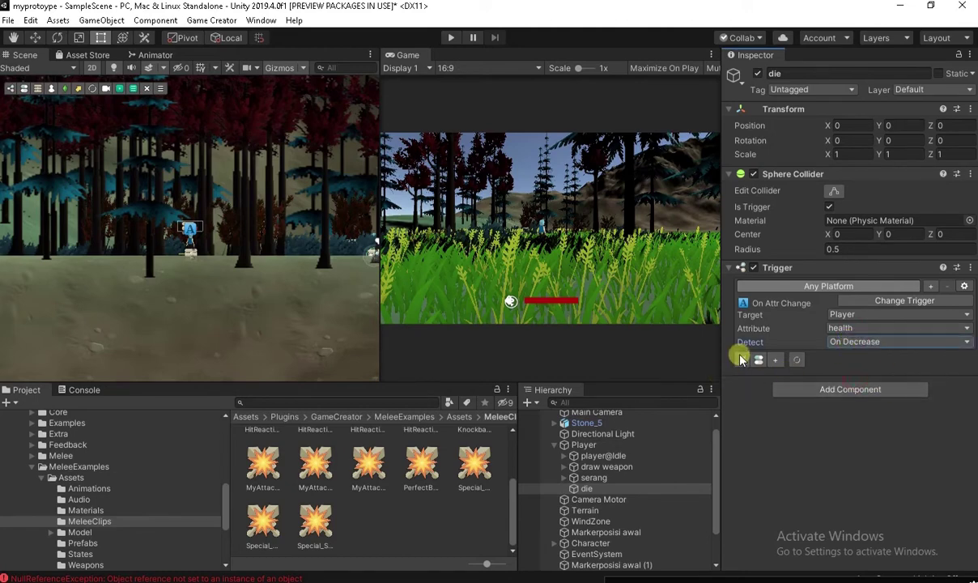
- Create a test Actions object under die, then detach and delete it
left_click(743, 359)
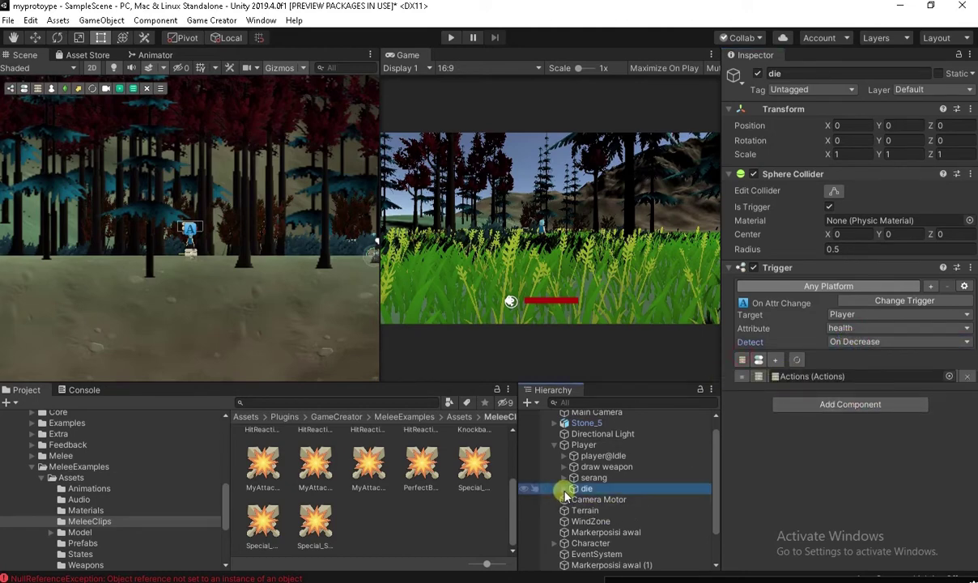
left_click(565, 489)
left_click(605, 500)
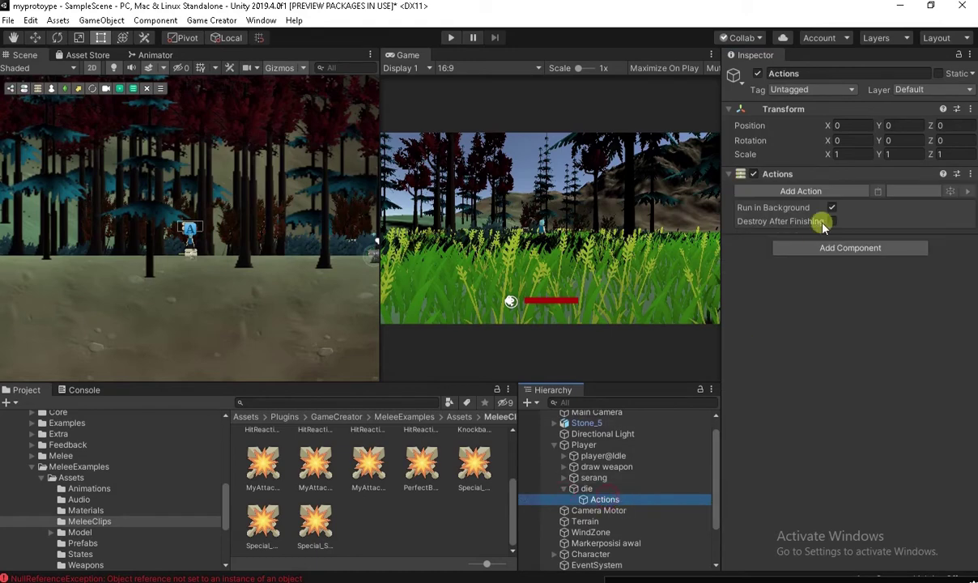
left_click(805, 194)
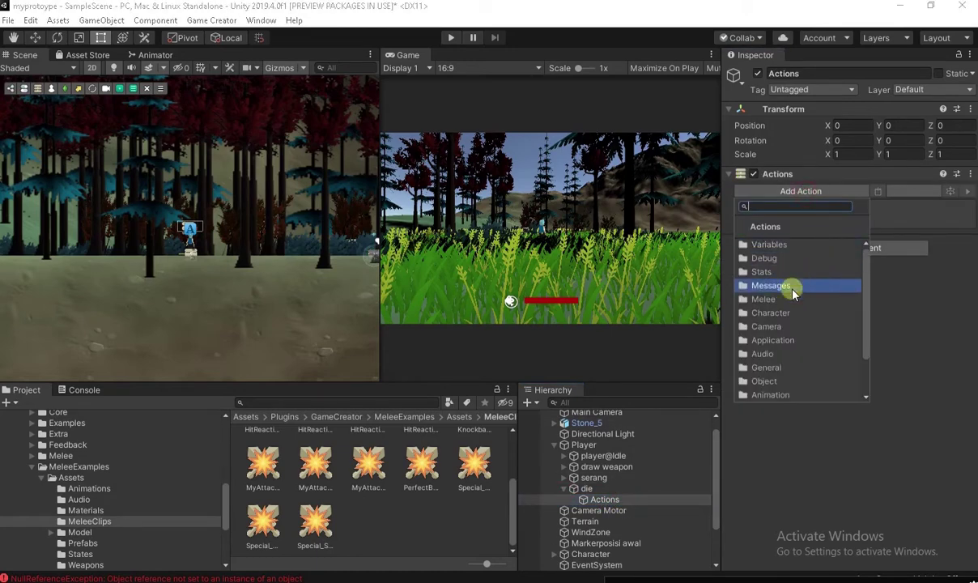
left_click(787, 313)
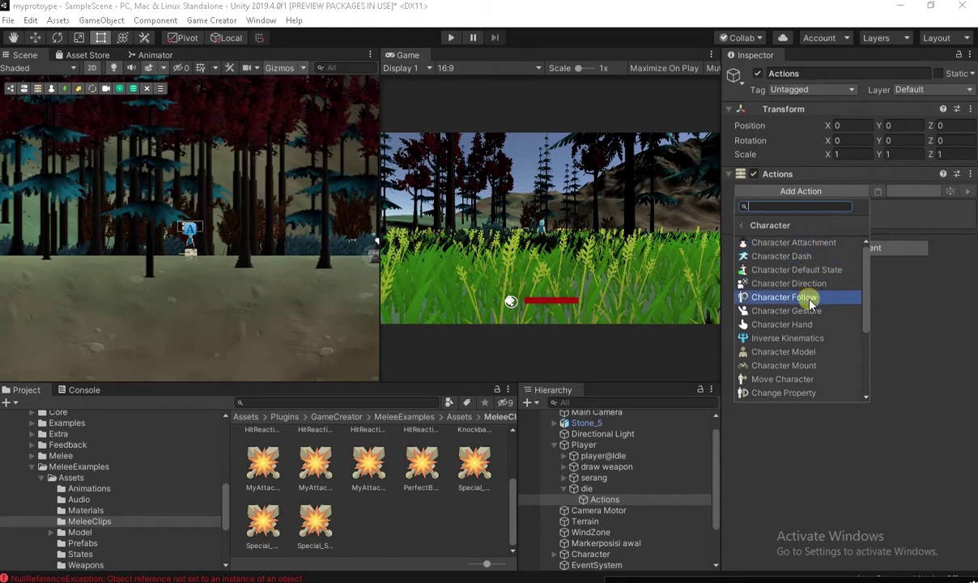
left_click(895, 391)
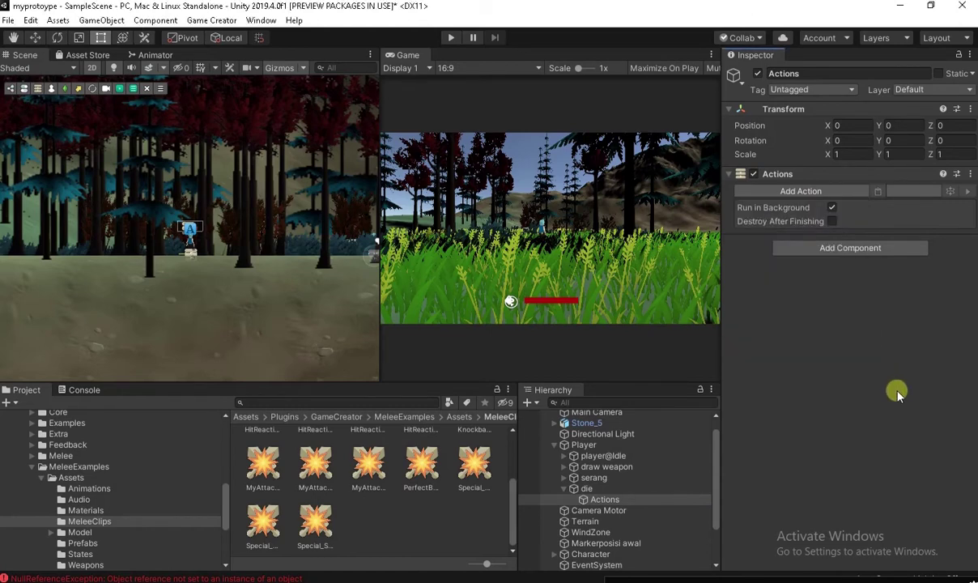
left_click(591, 488)
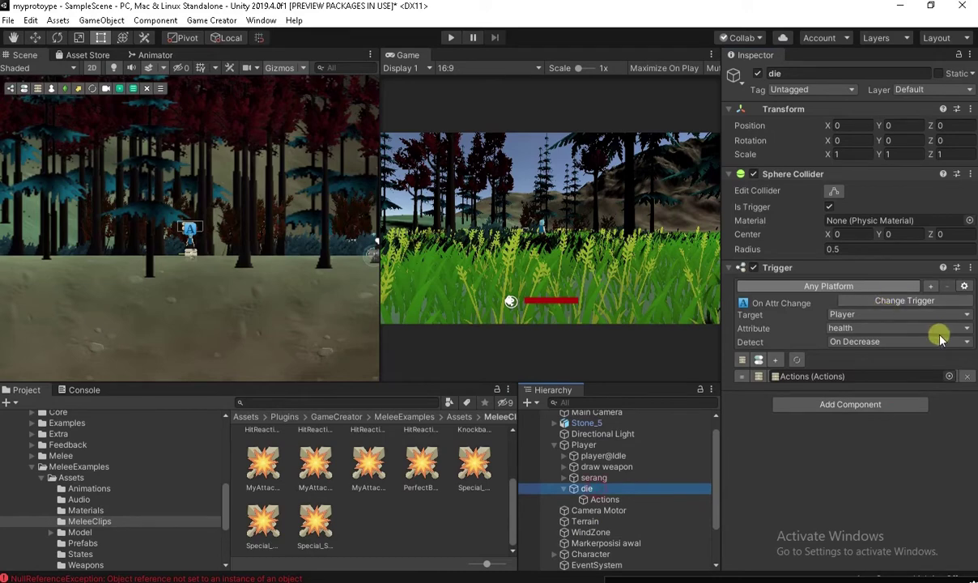
left_click(970, 377)
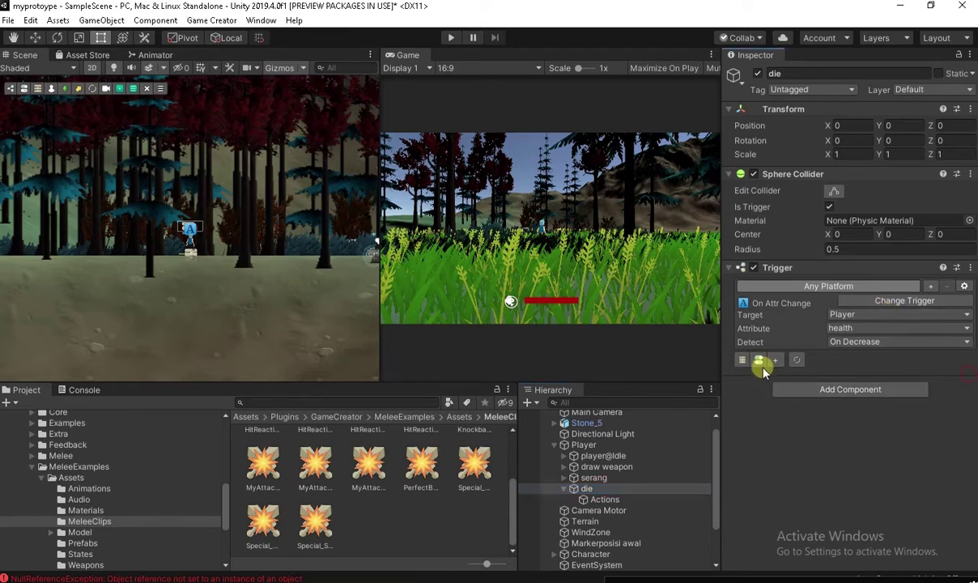
left_click(613, 500)
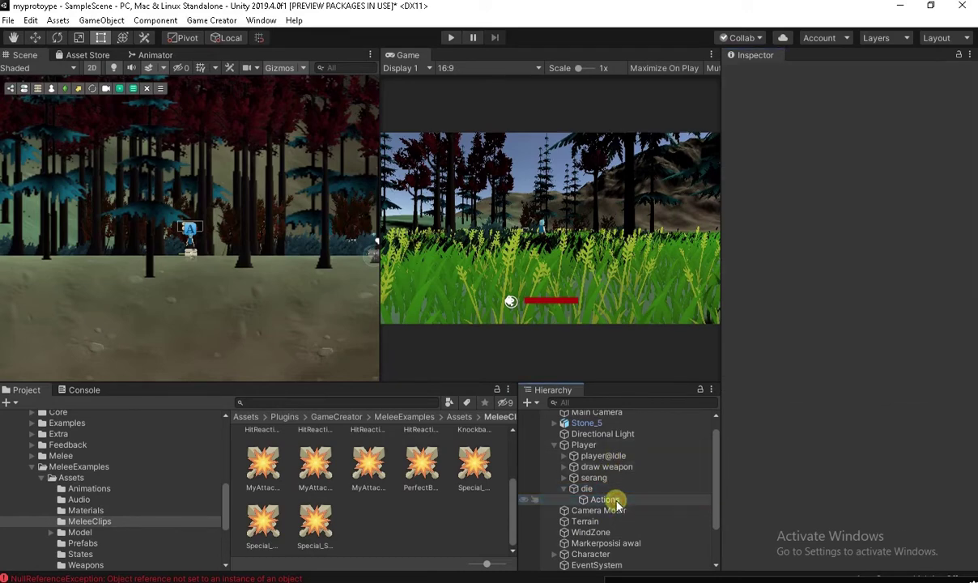
key("Delete")
- Attach a new Conditions object to the die trigger and add a clause to it
left_click(672, 489)
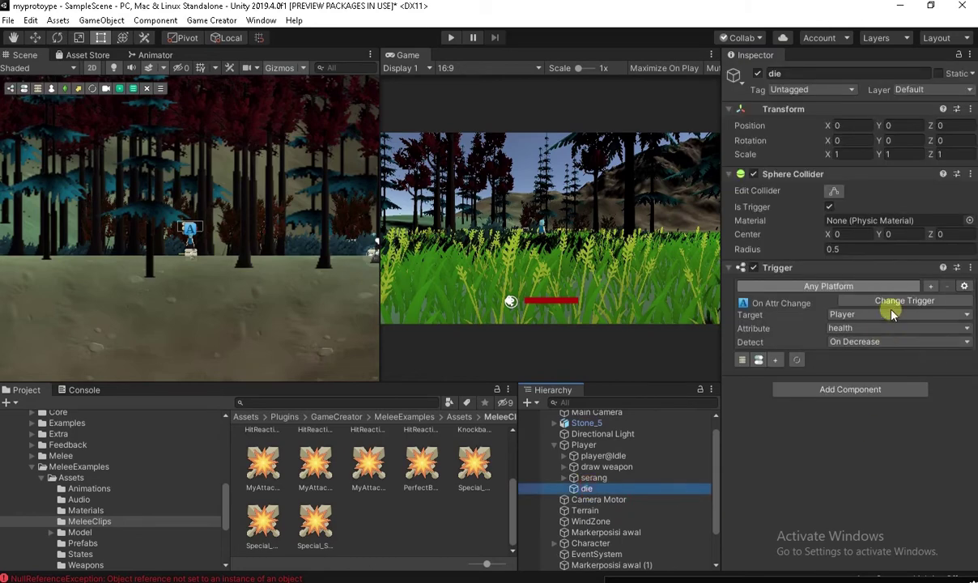
left_click(758, 361)
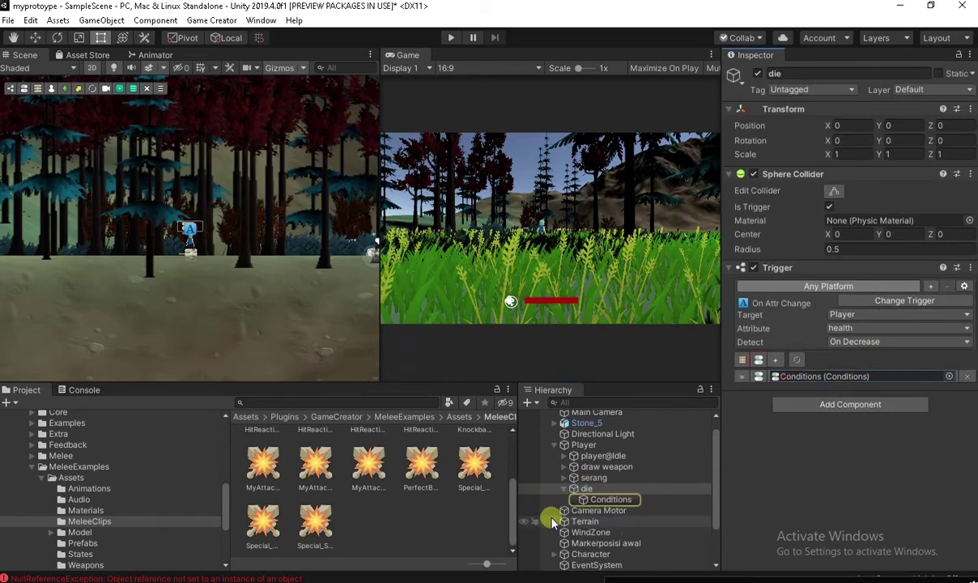
left_click(599, 500)
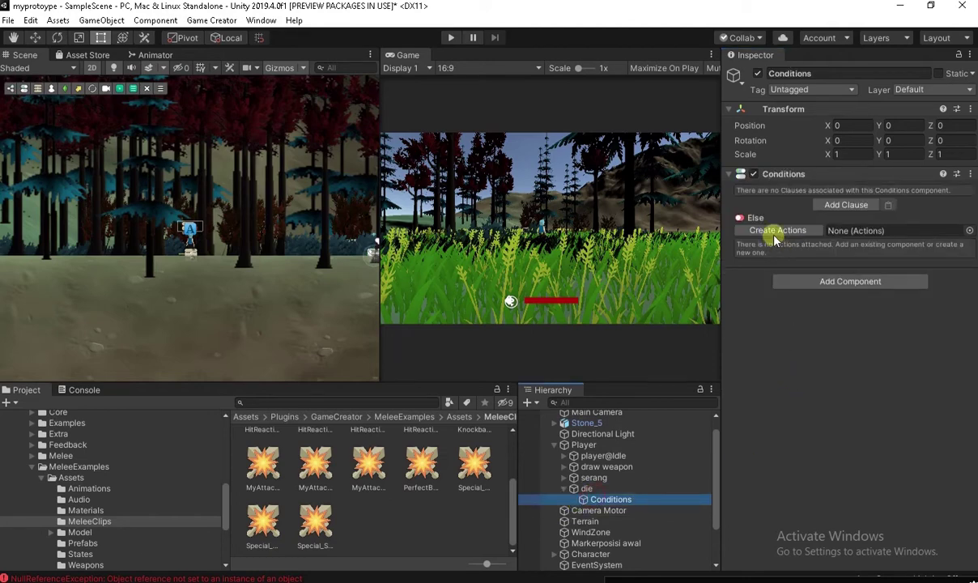
left_click(846, 206)
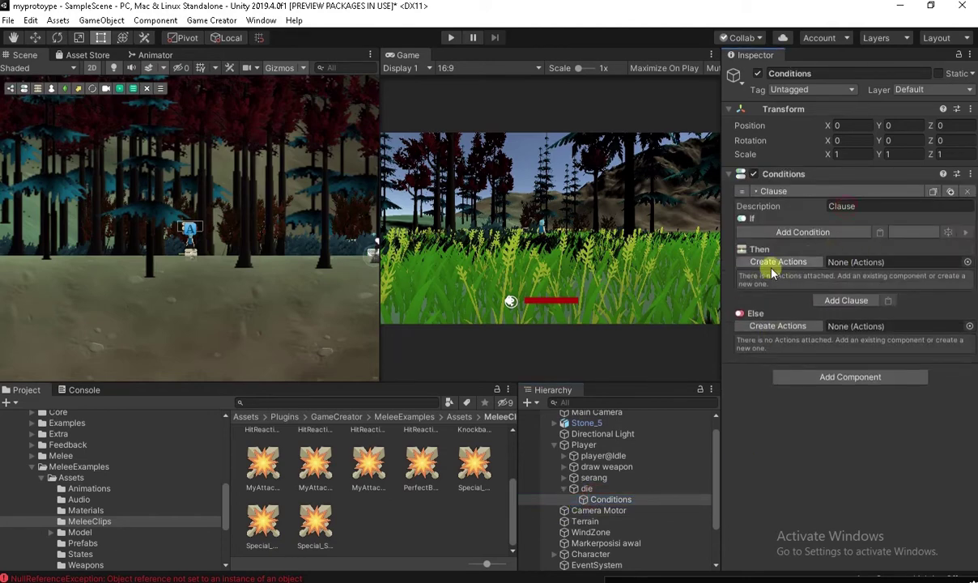
- Add a Stats Attribute Value condition checking the Player's health is less than or equal to 0
left_click(806, 234)
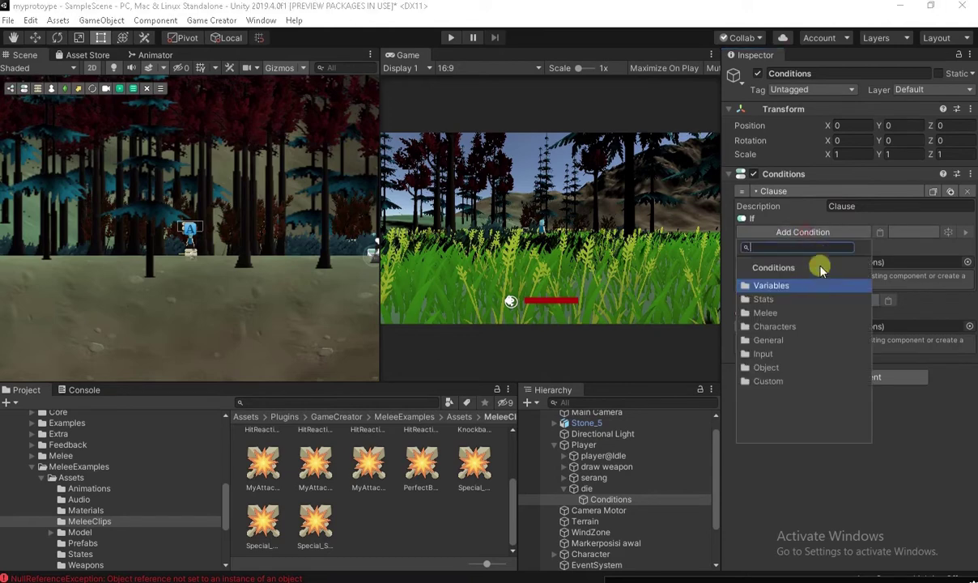
left_click(771, 301)
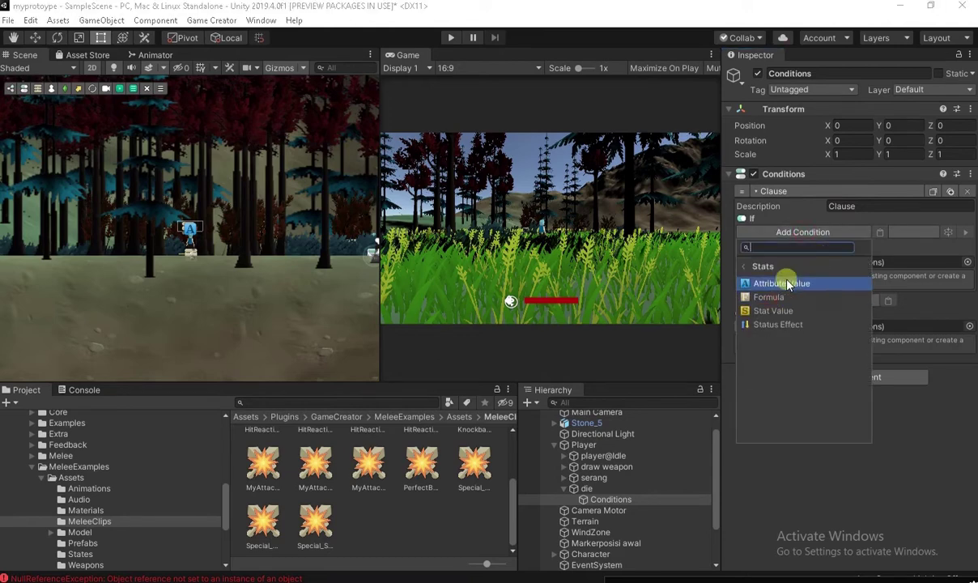
left_click(788, 283)
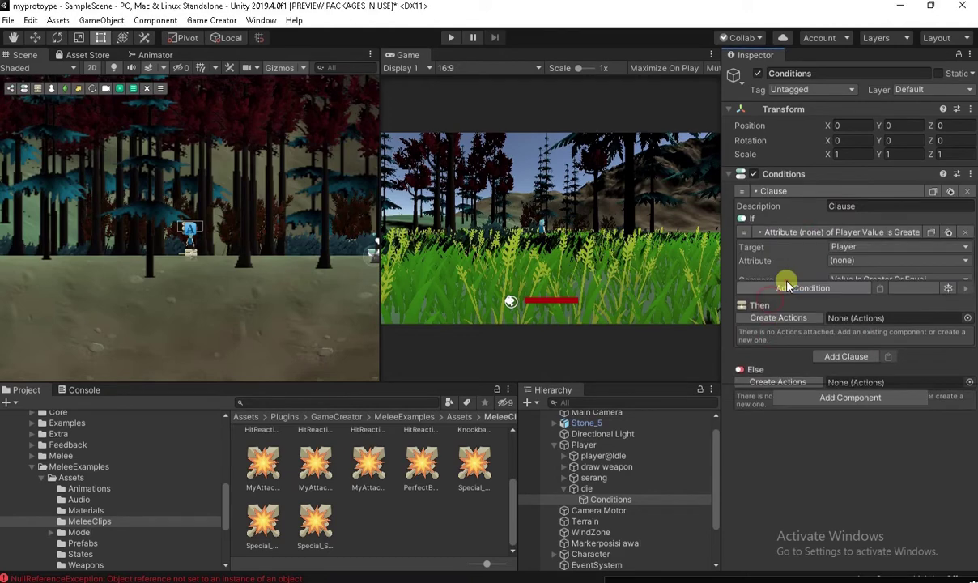
left_click(866, 262)
left_click(860, 284)
left_click(872, 279)
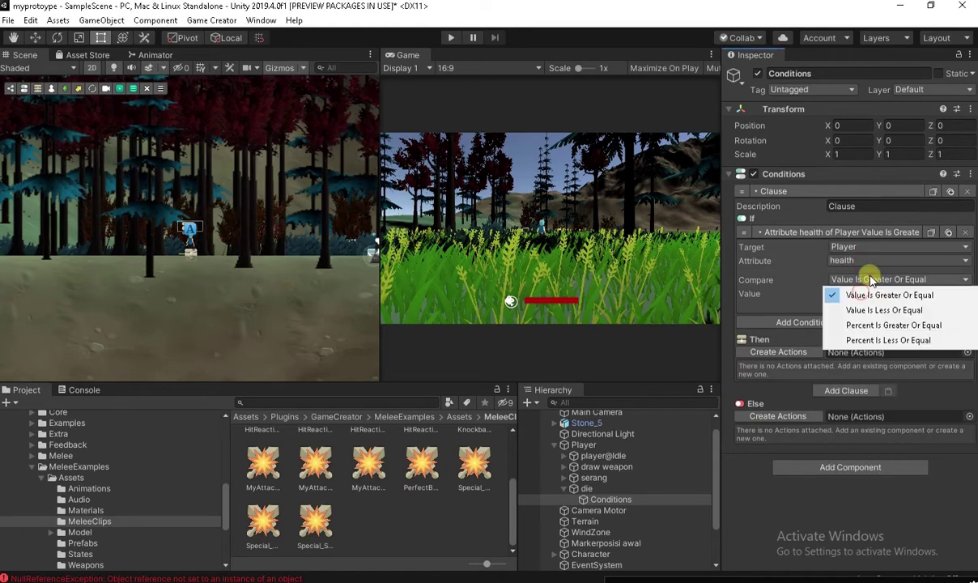
left_click(882, 310)
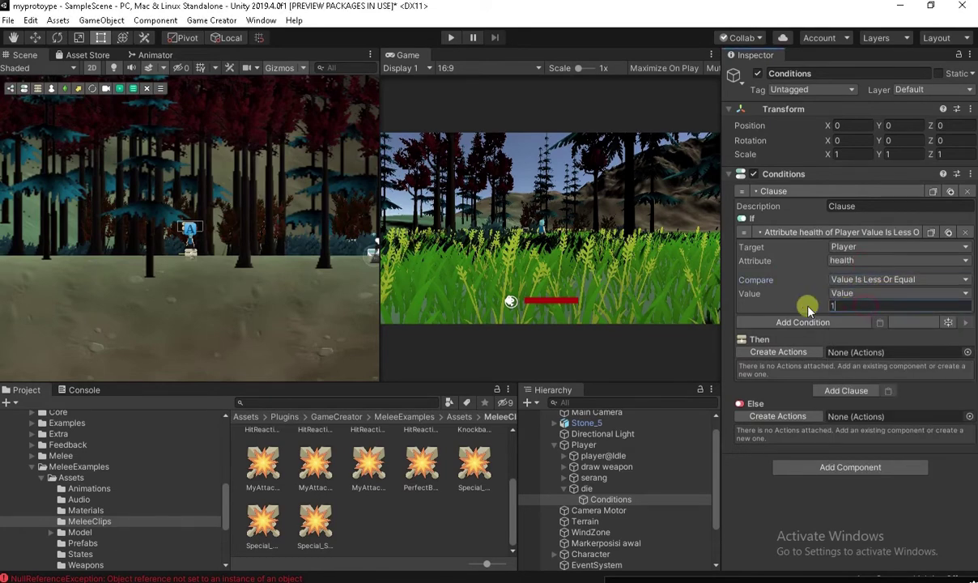
type("0")
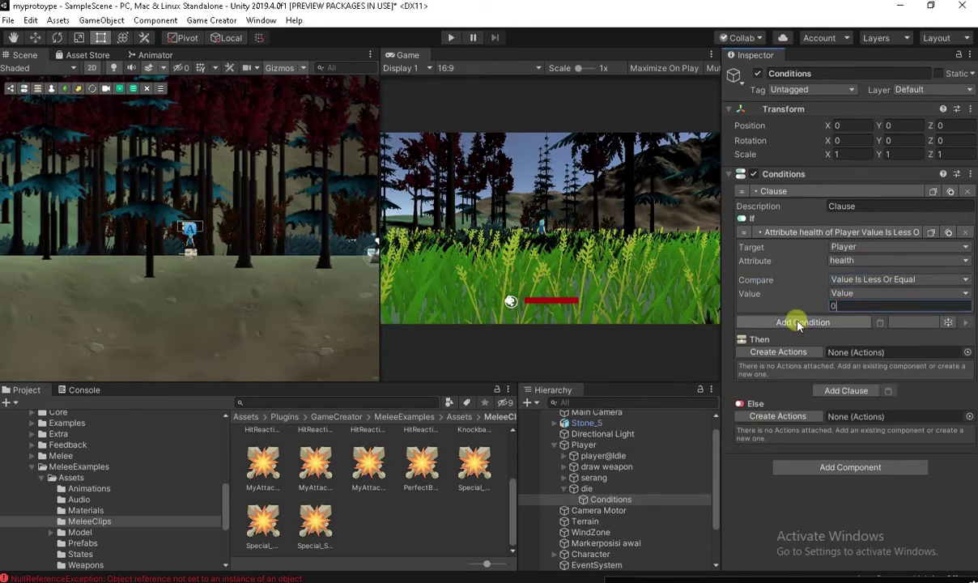
- Create an Actions object for the Then branch and browse its Character actions
left_click(782, 355)
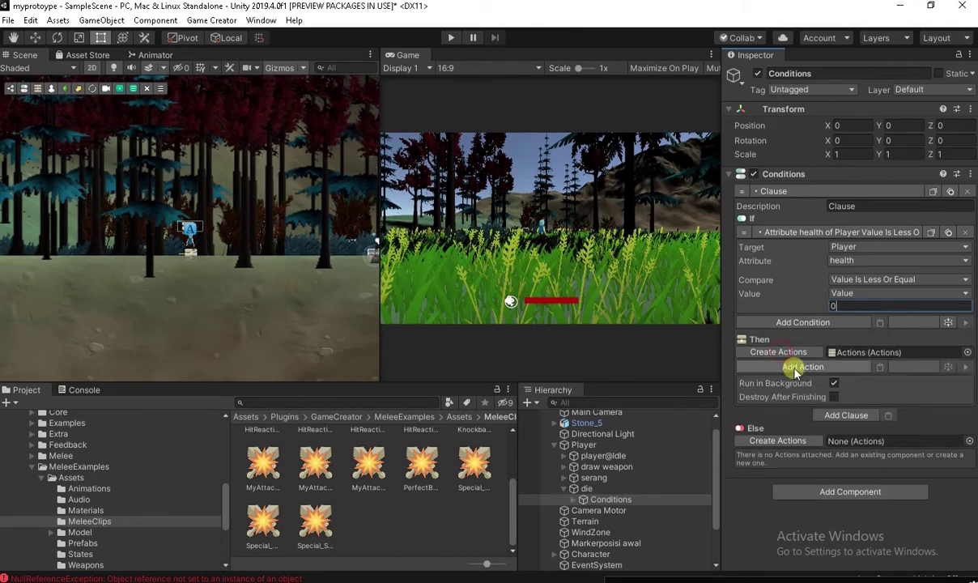
left_click(574, 499)
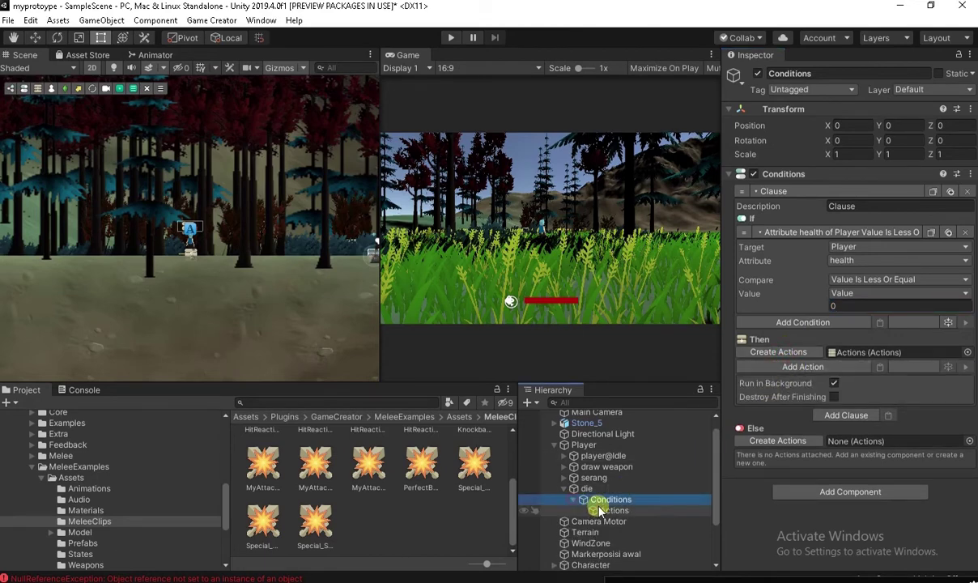
left_click(613, 510)
left_click(810, 193)
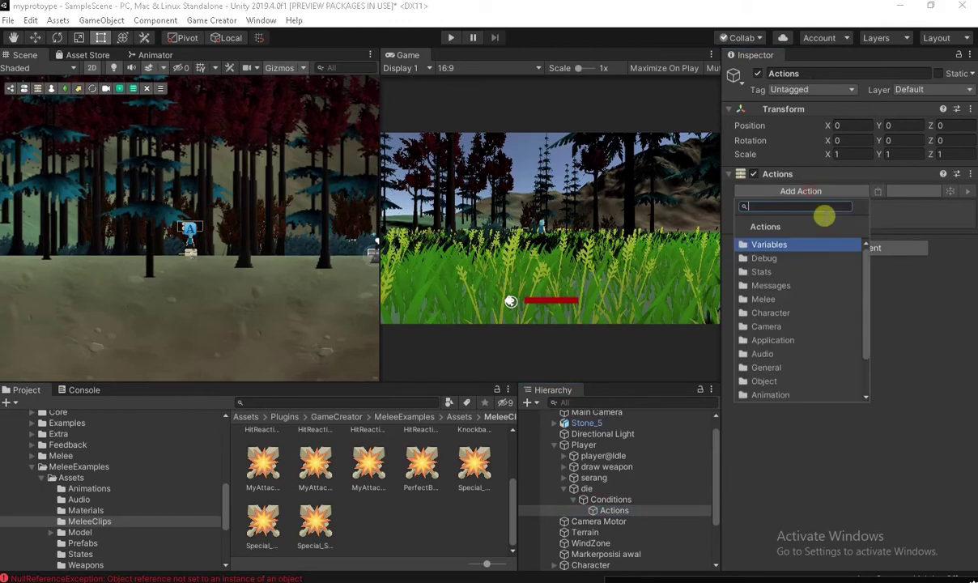
left_click(786, 315)
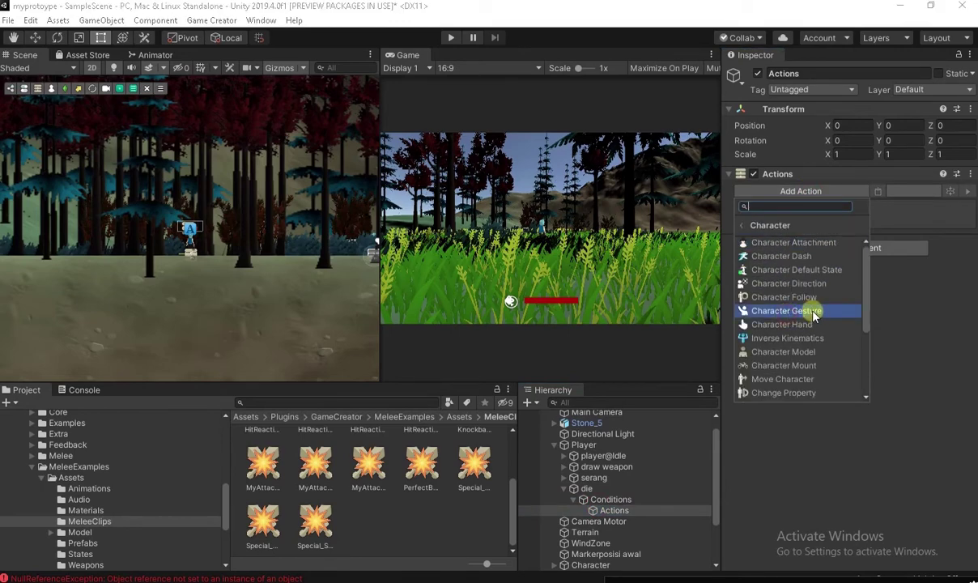
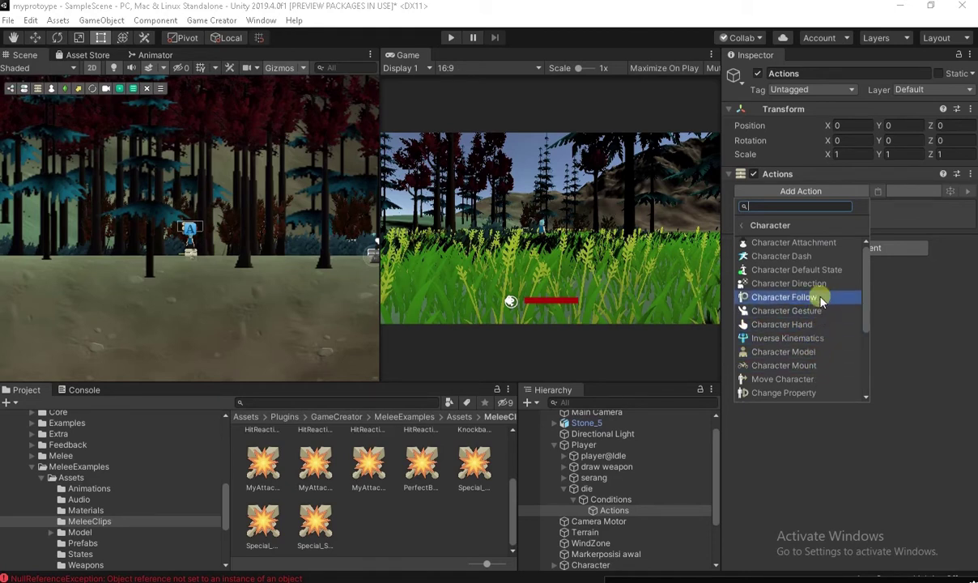
- Add a Change Property action making the Player not controllable, then a Ragdoll action on the Player
left_click(813, 391)
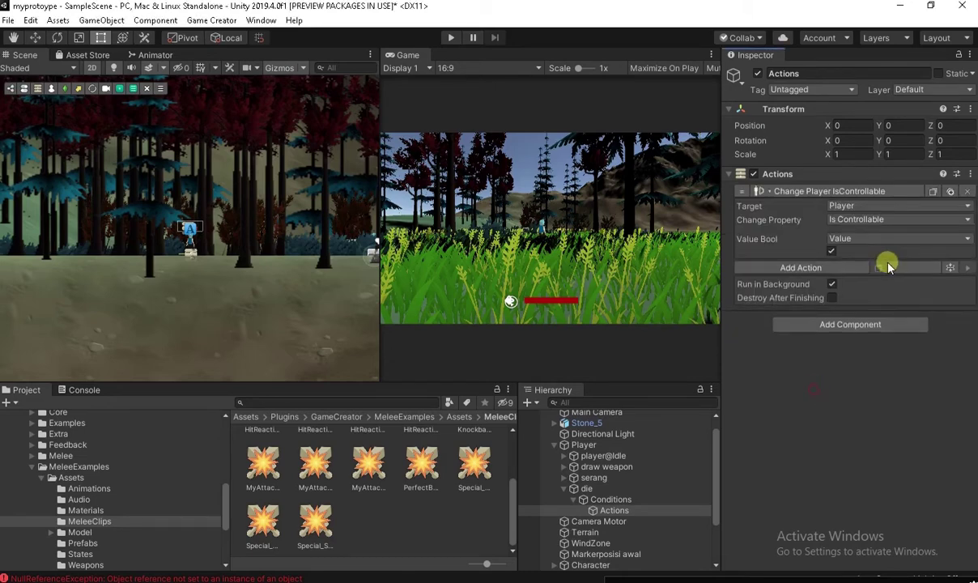
left_click(832, 248)
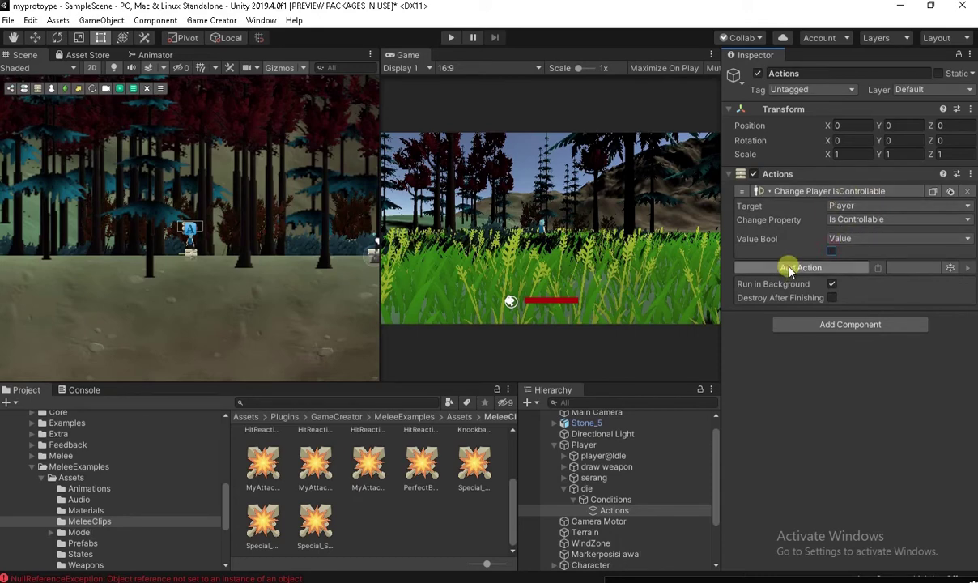
left_click(789, 269)
left_click(787, 390)
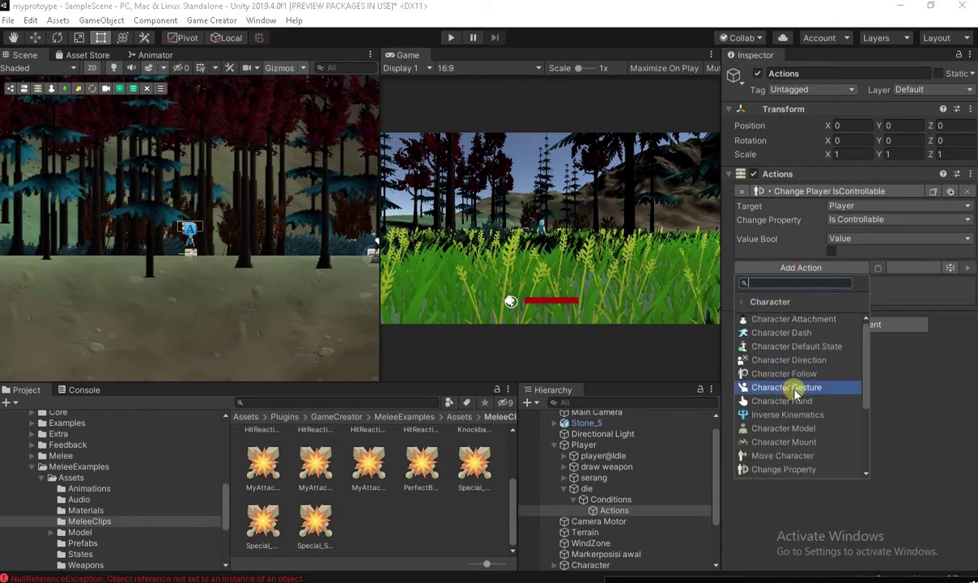
scroll(791, 391, "down", 2)
left_click(787, 400)
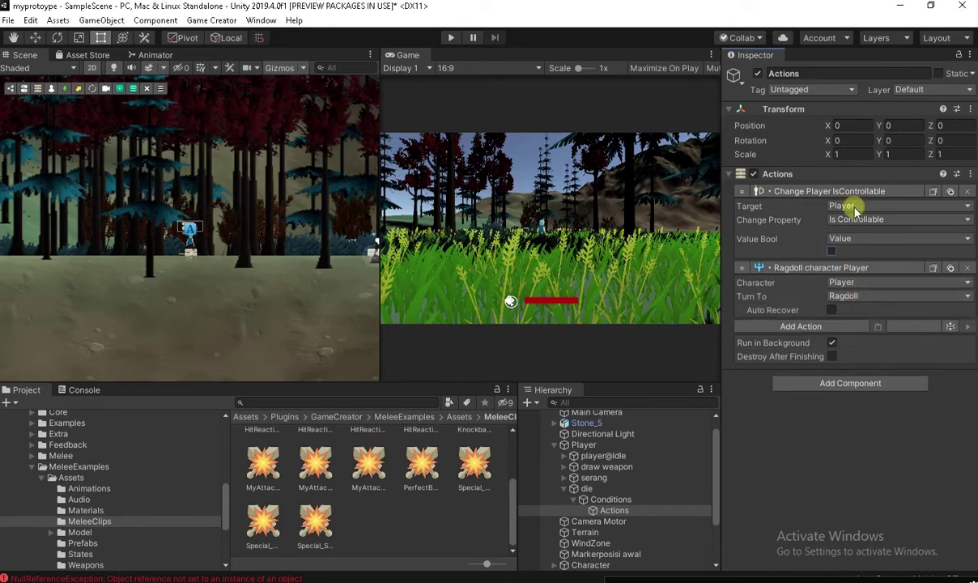
left_click(782, 327)
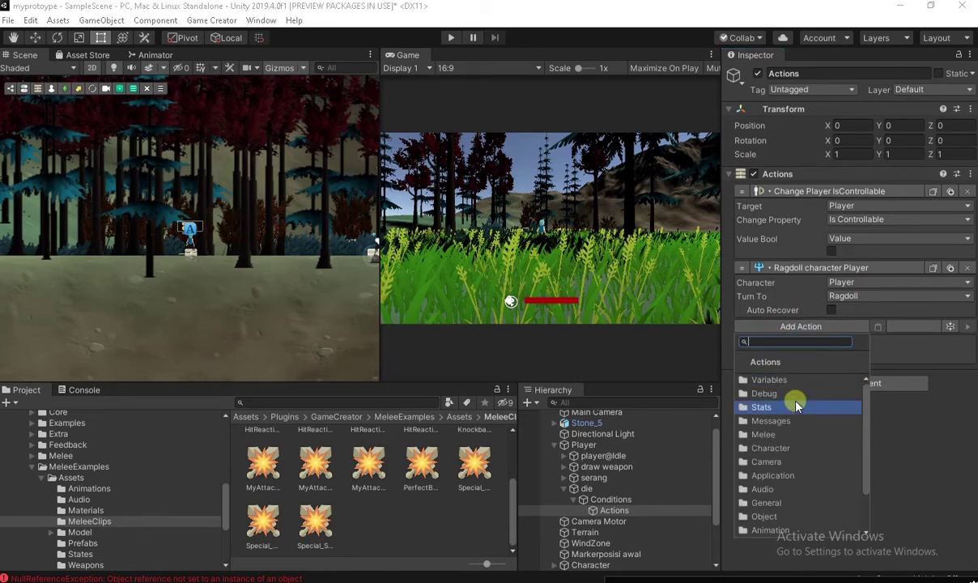
- Add a Simple Message action showing 'GAMEOVER'
left_click(773, 421)
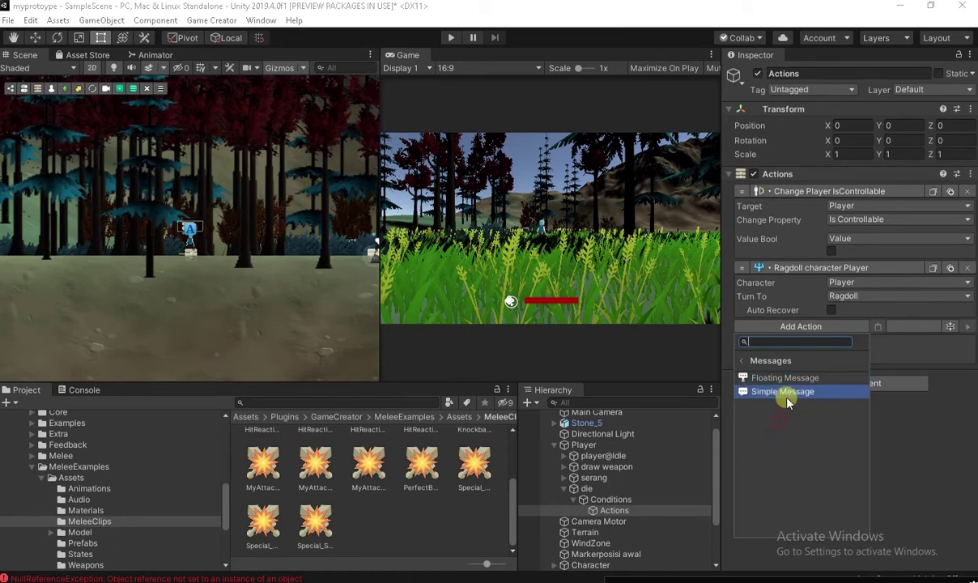
left_click(782, 391)
left_click(840, 340)
type("GAMEOVER")
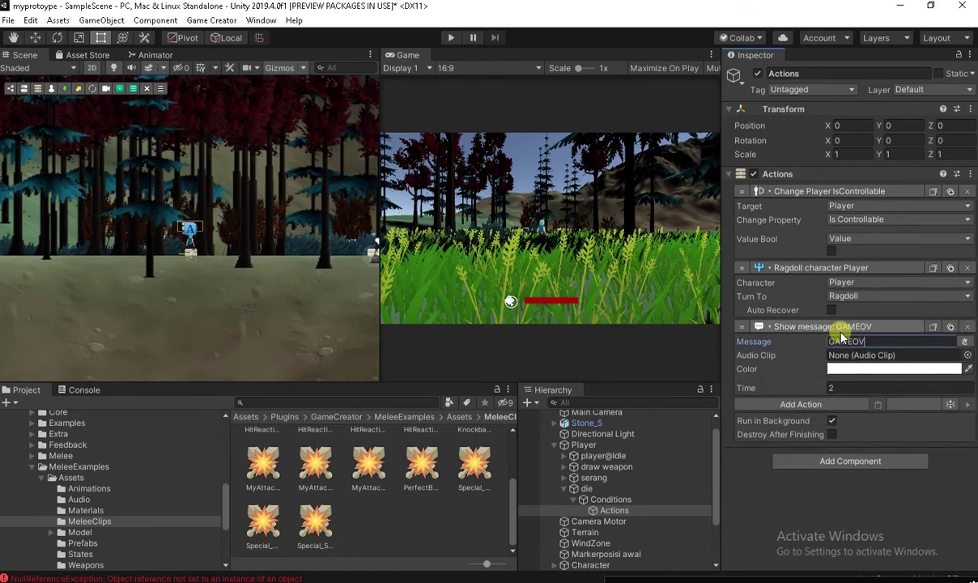
- Add a Wait action lasting 3 seconds
left_click(803, 405)
scroll(794, 385, "down", 2)
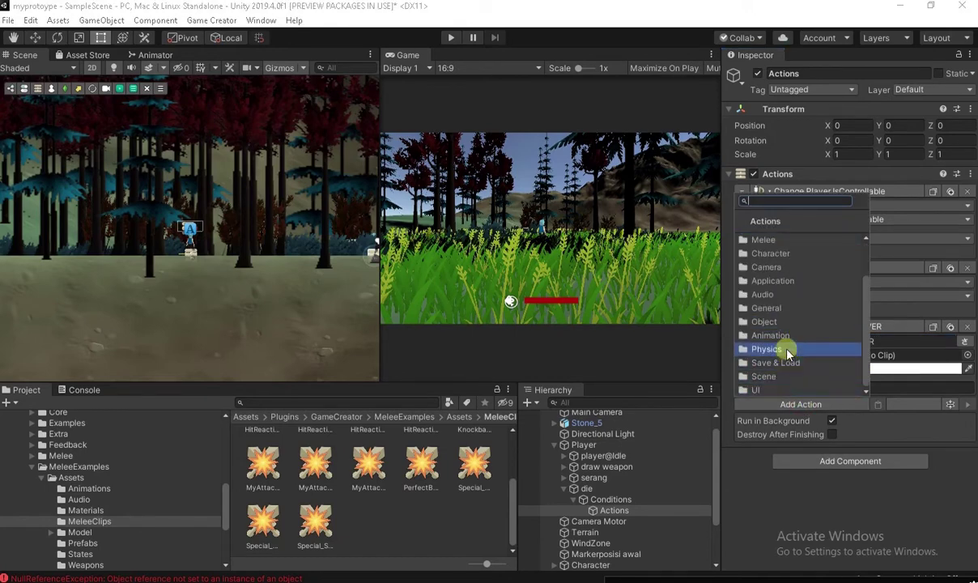
type("wea")
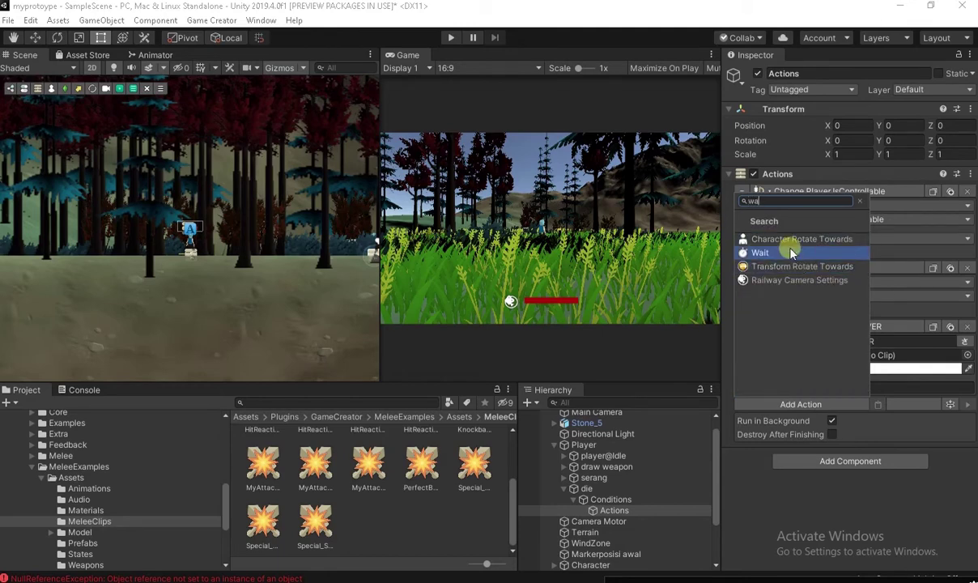
left_click(786, 253)
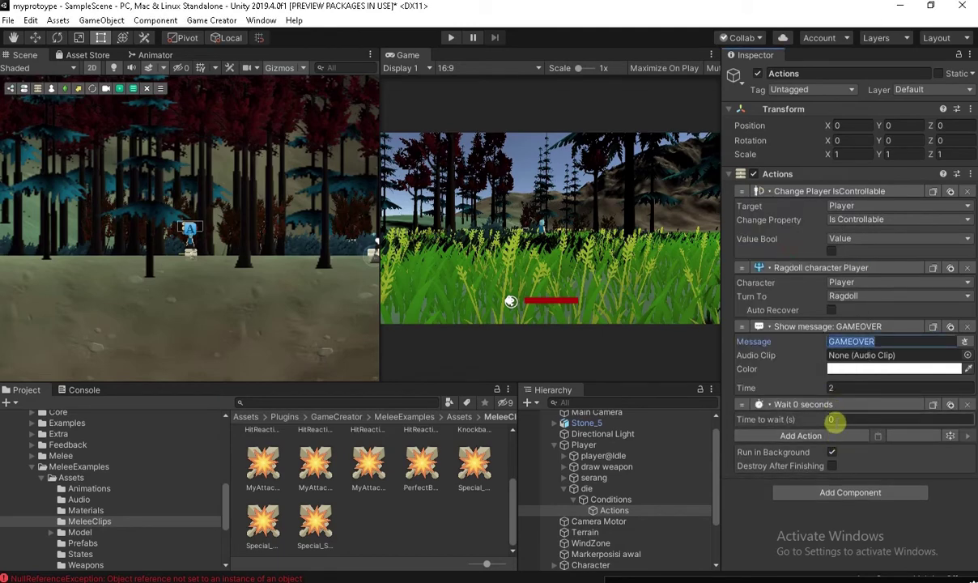
left_click(832, 420)
type("3")
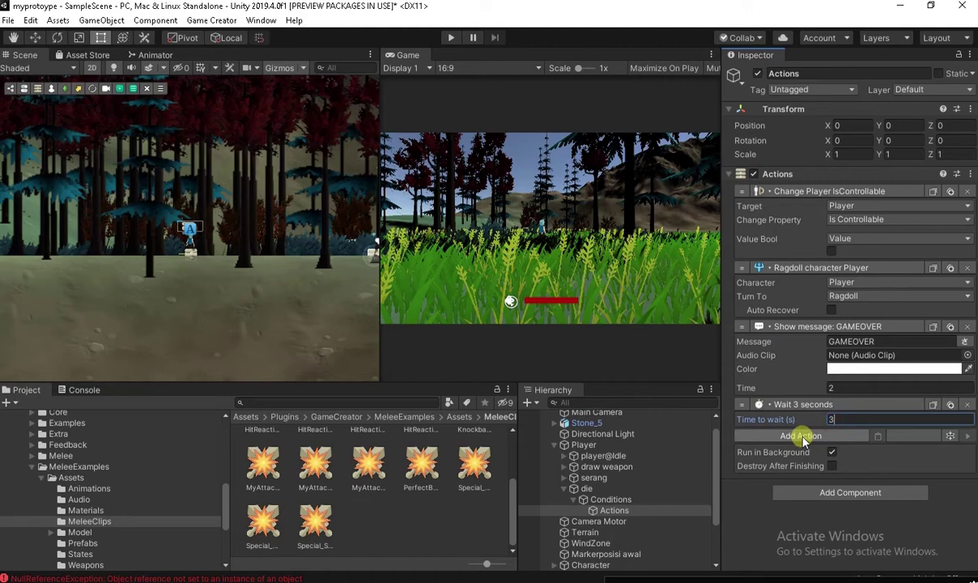
- Add a Load Game action loading profile 1 instead of the current profile
left_click(802, 437)
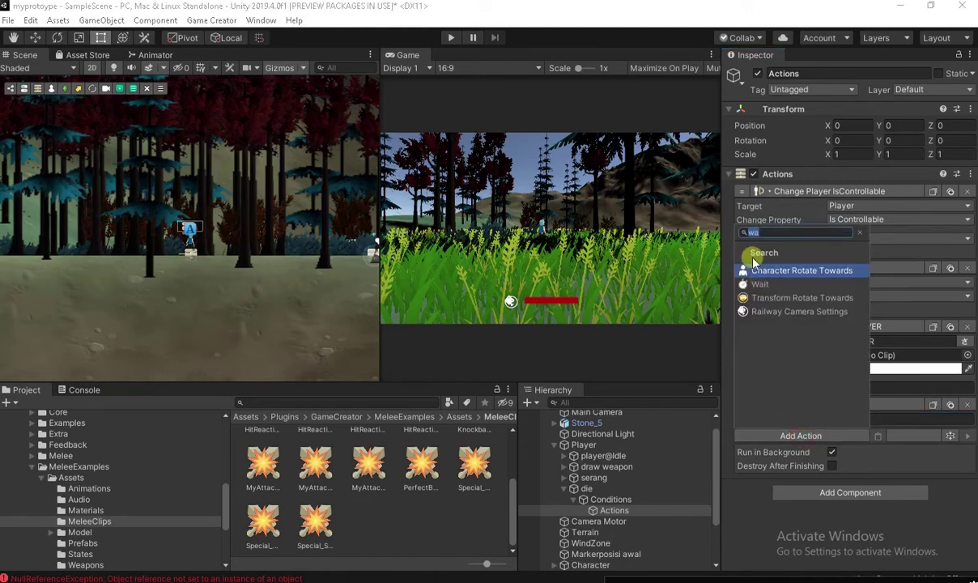
key("BackSpace")
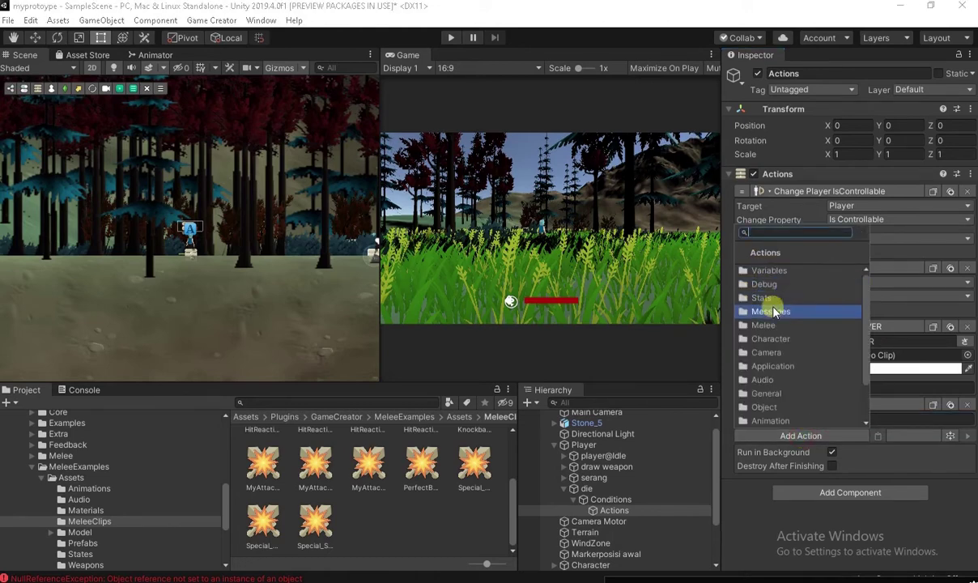
scroll(789, 400, "down", 3)
left_click(792, 399)
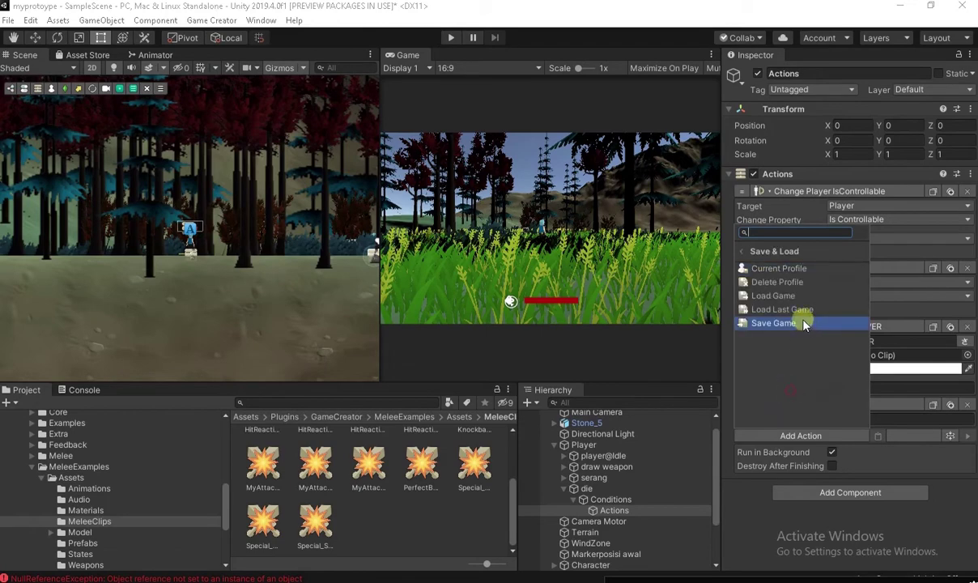
left_click(791, 297)
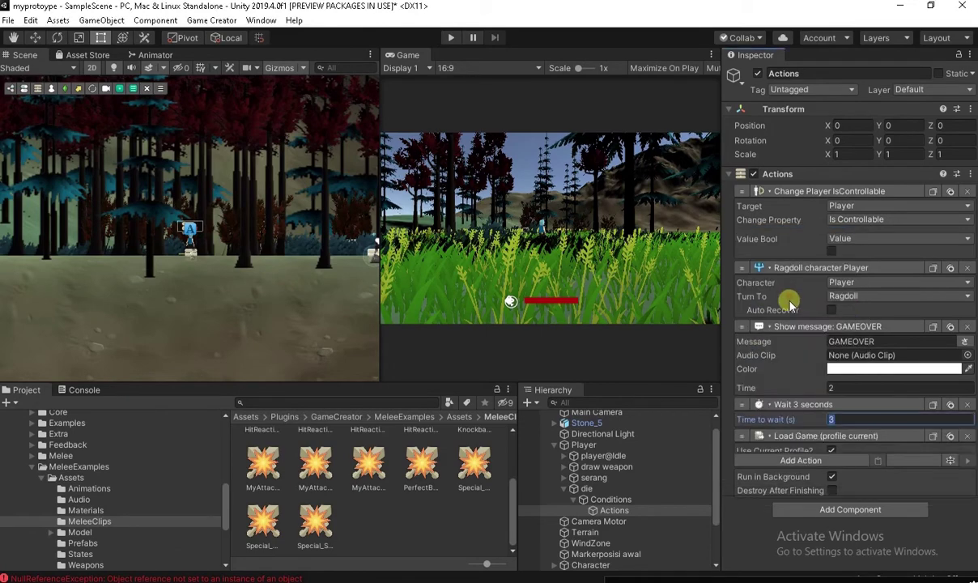
left_click(831, 450)
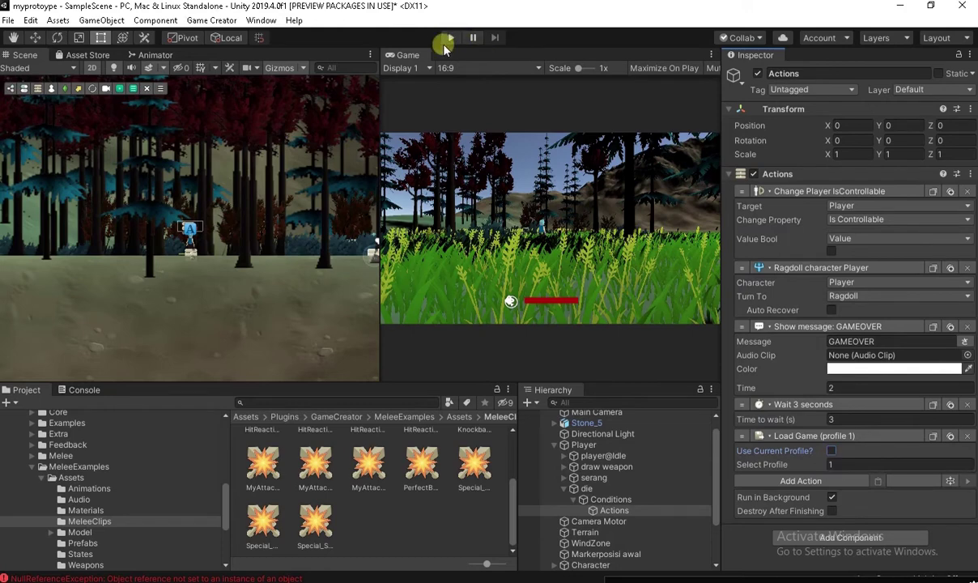
- Playtest until the player dies, GAMEOVER appears, and the saved game reloads
left_click(453, 39)
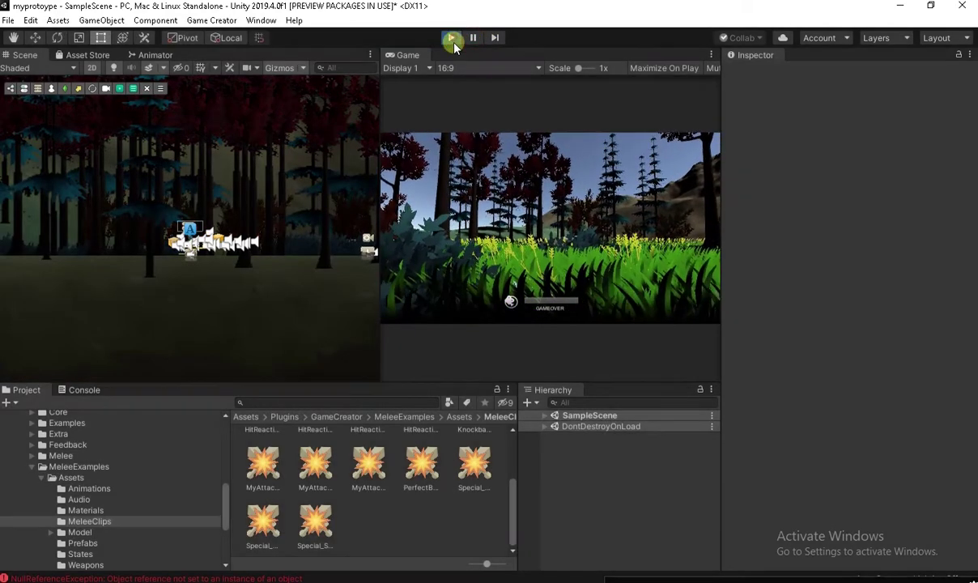
- Exit play mode, collapse Player, enemydraw and Canvas, and open the enemy Character's context menu
left_click(453, 44)
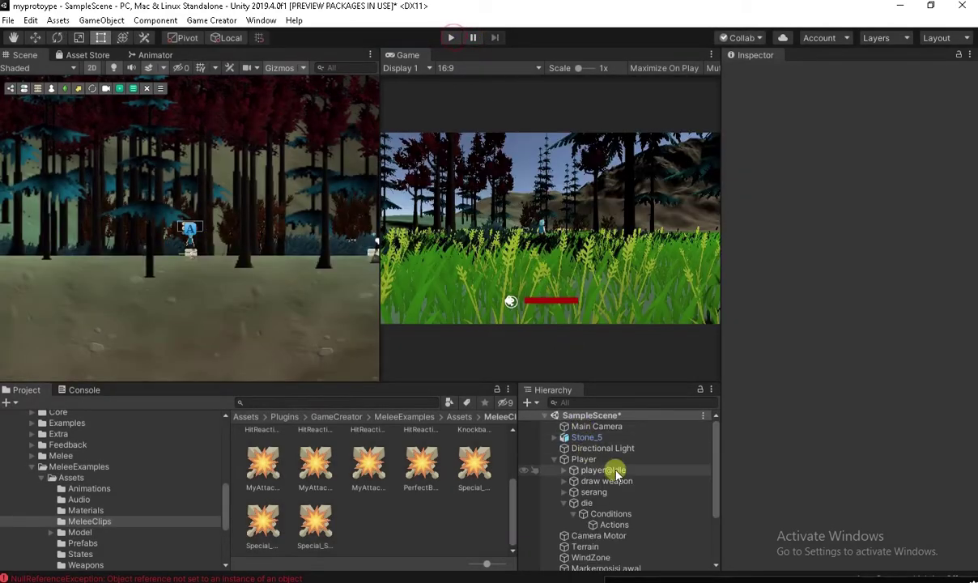
left_click(555, 460)
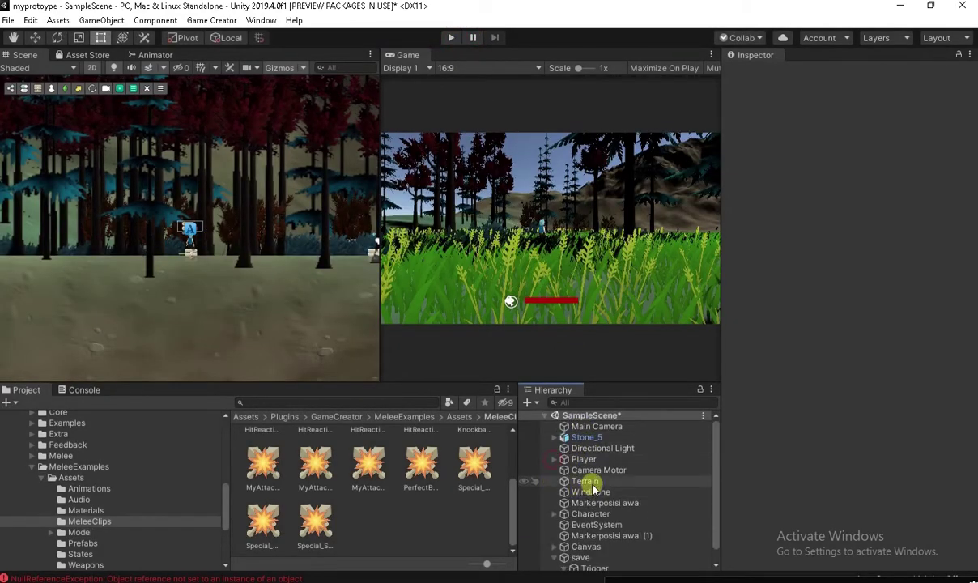
left_click(566, 514)
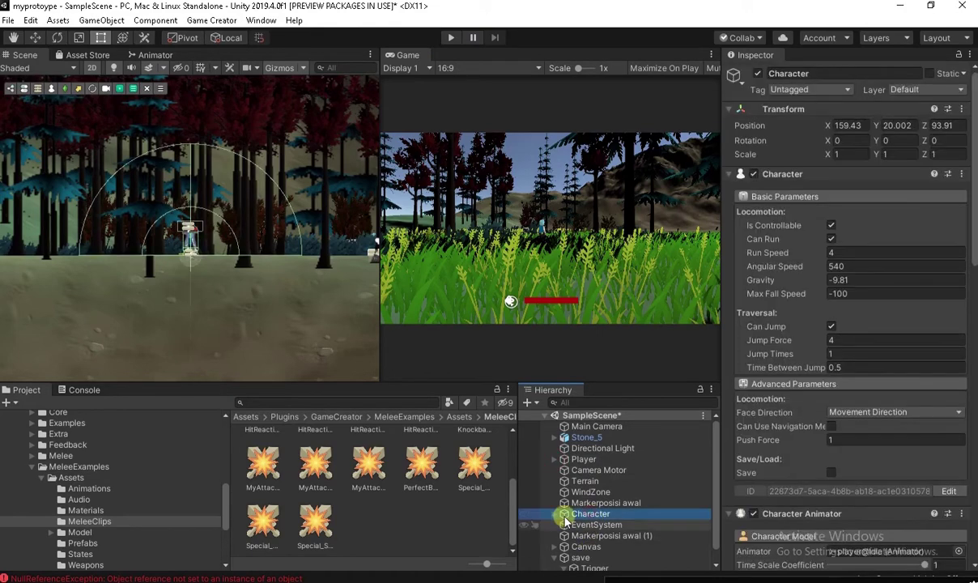
left_click(554, 514)
scroll(559, 485, "down", 3)
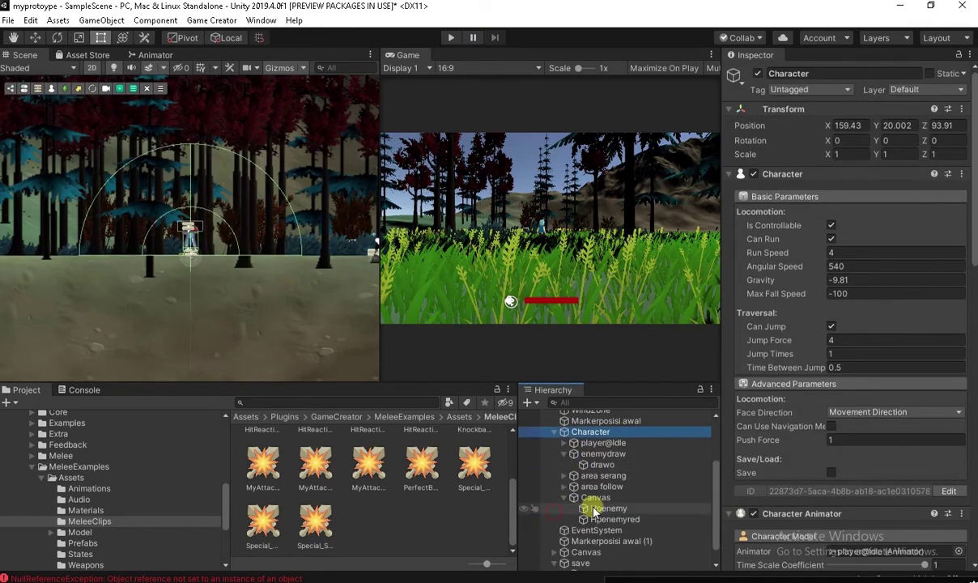
left_click(564, 455)
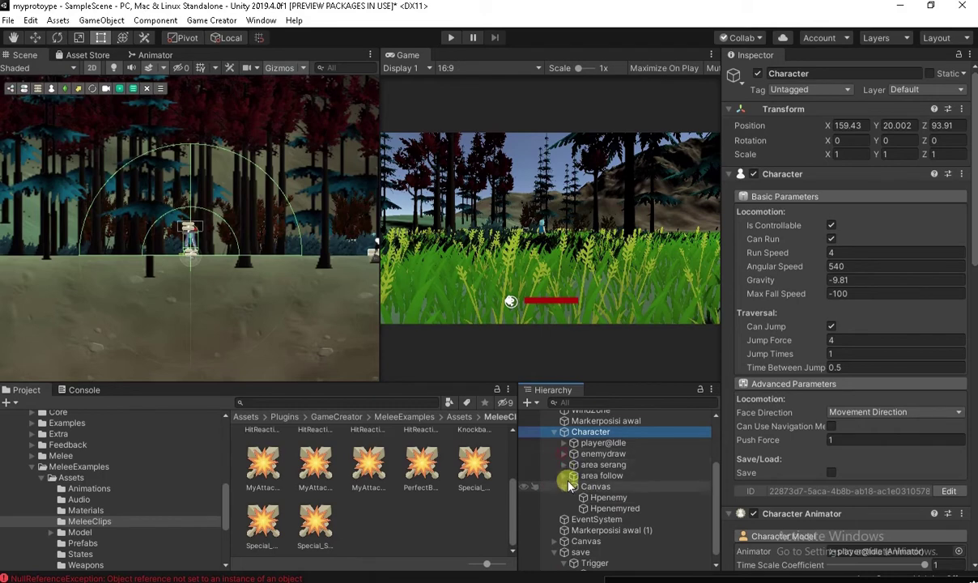
left_click(564, 487)
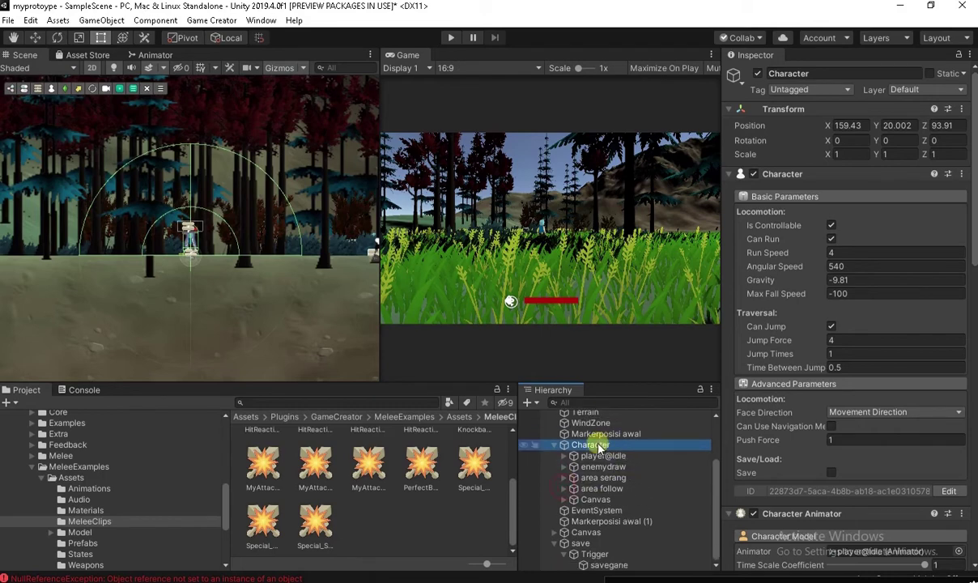
right_click(599, 446)
- Create a Game Creator Trigger under Character and name it 'lawanmati'
mouse_move(668, 302)
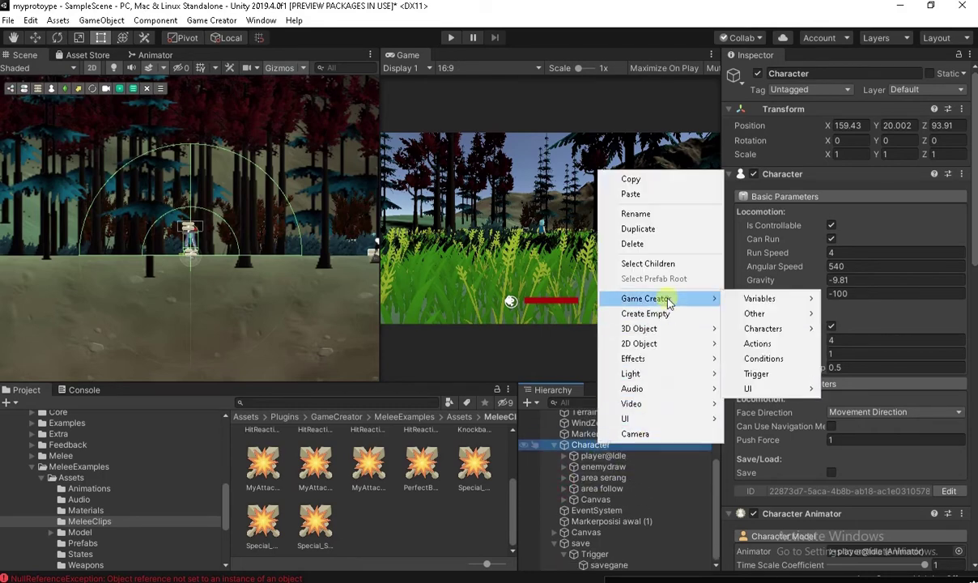
left_click(756, 373)
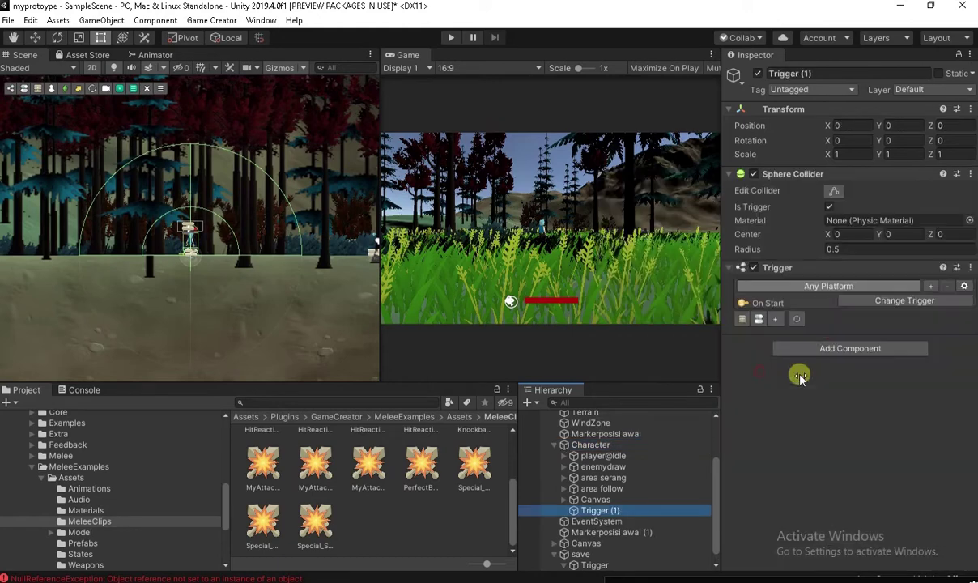
double_click(609, 510)
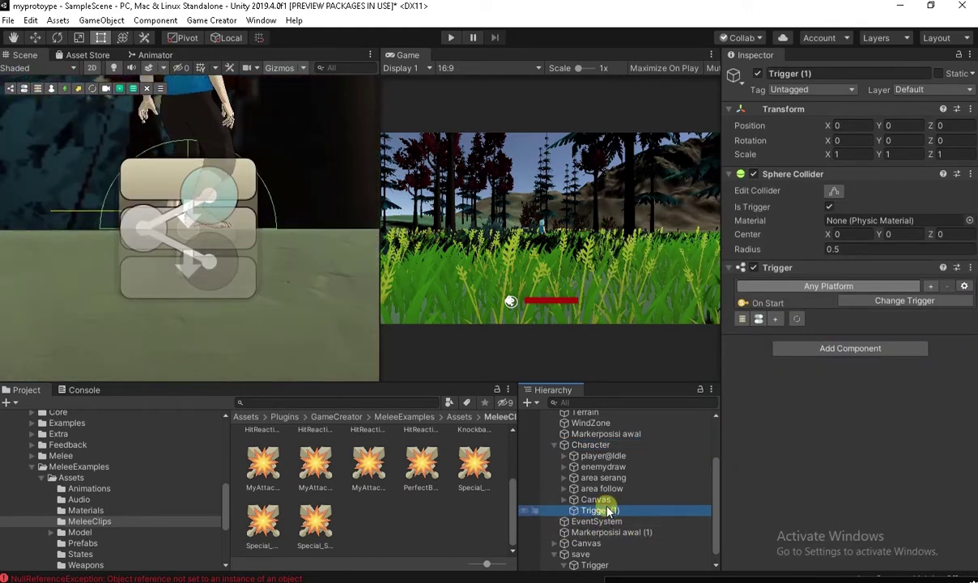
left_click(615, 511)
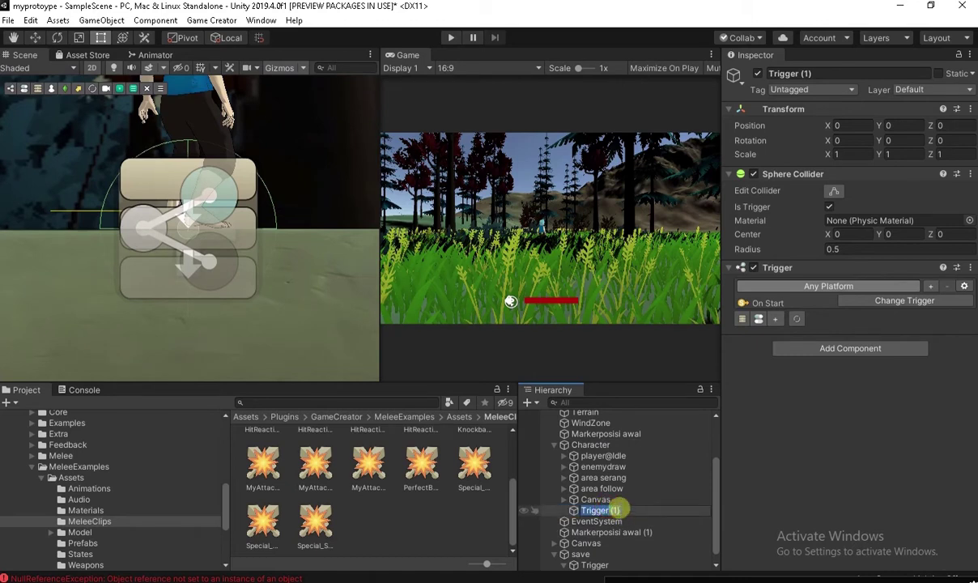
type("lawanmati")
key("Return")
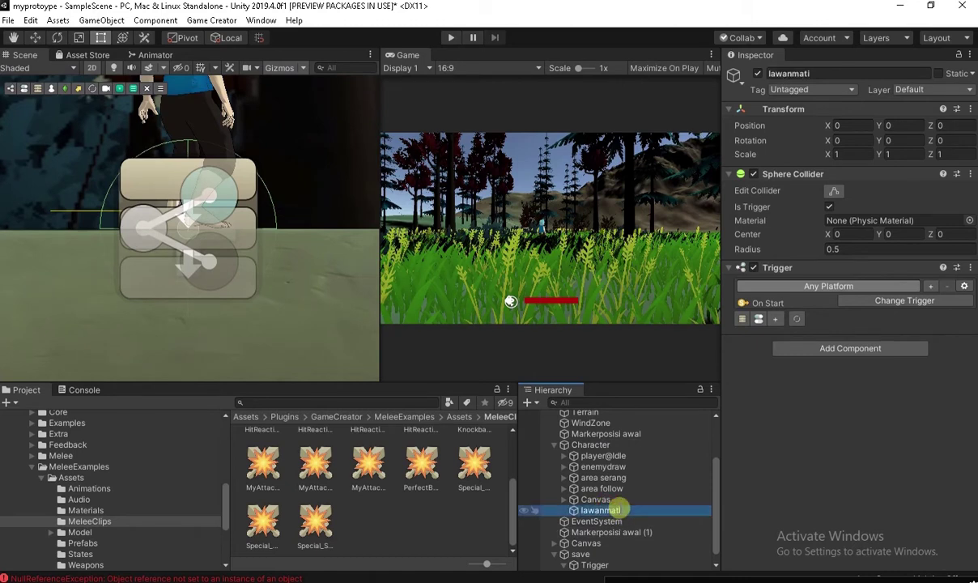
- Make the trigger fire on Stats attribute change when Character's health decreases
left_click(881, 303)
left_click(873, 354)
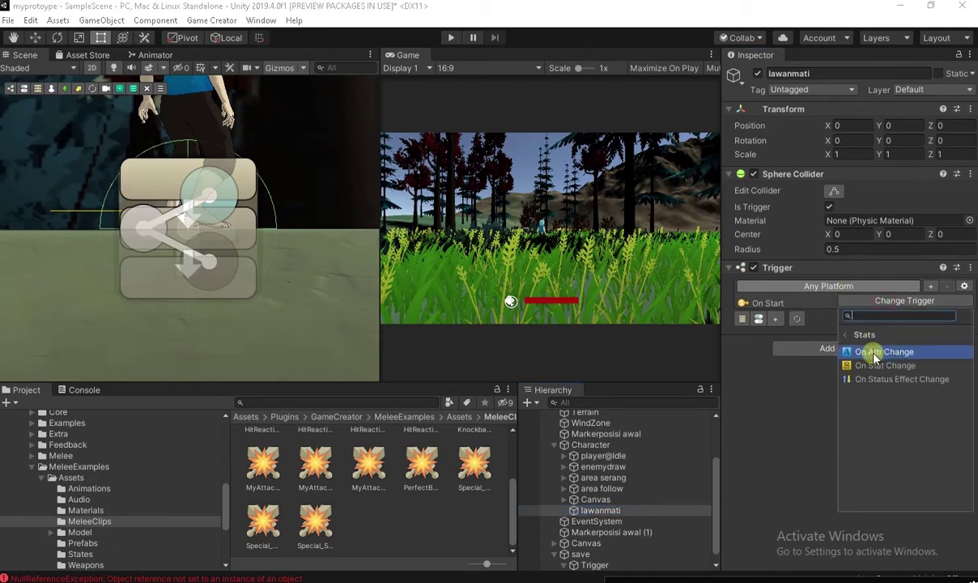
left_click(878, 354)
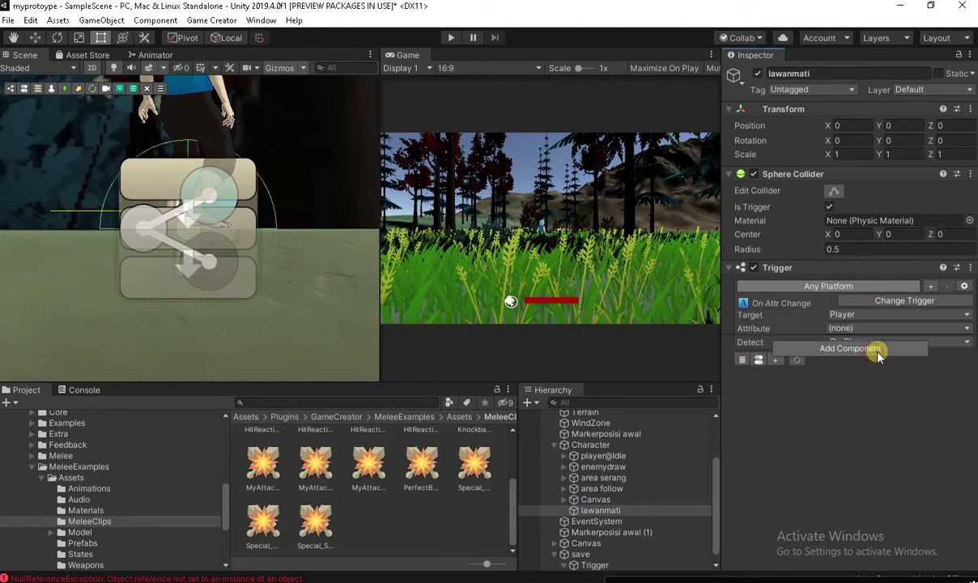
left_click(849, 318)
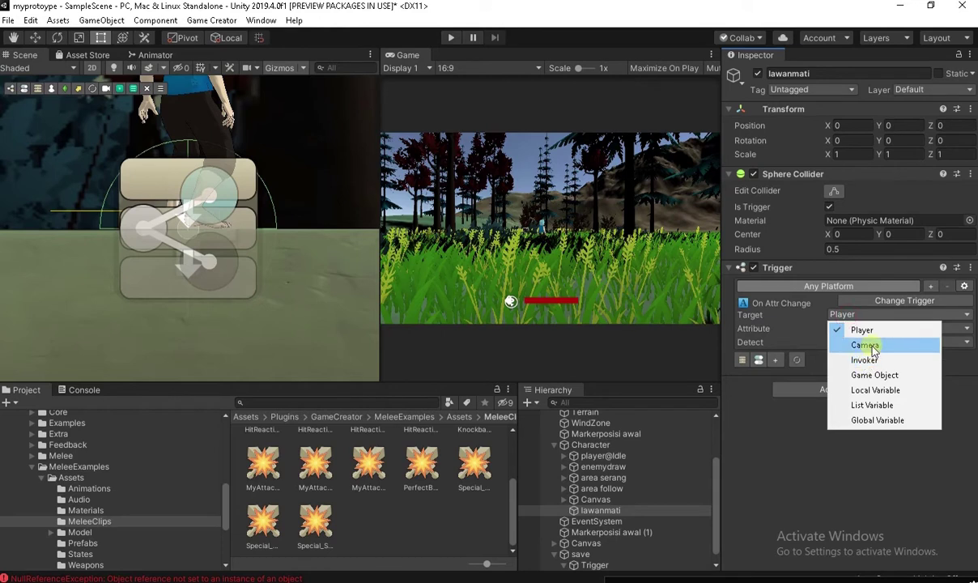
left_click(878, 373)
left_click_drag(627, 513, 844, 335)
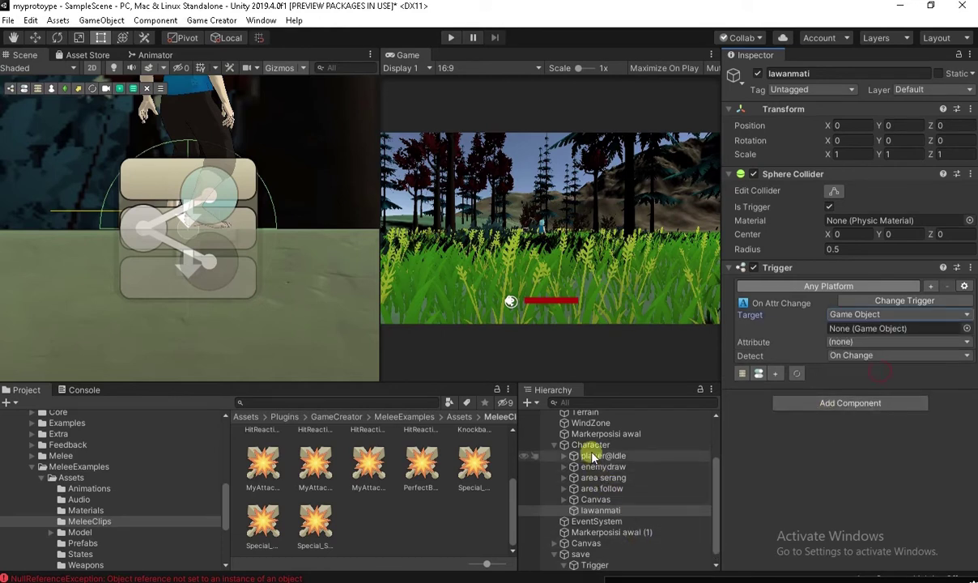
left_click(841, 342)
left_click(846, 361)
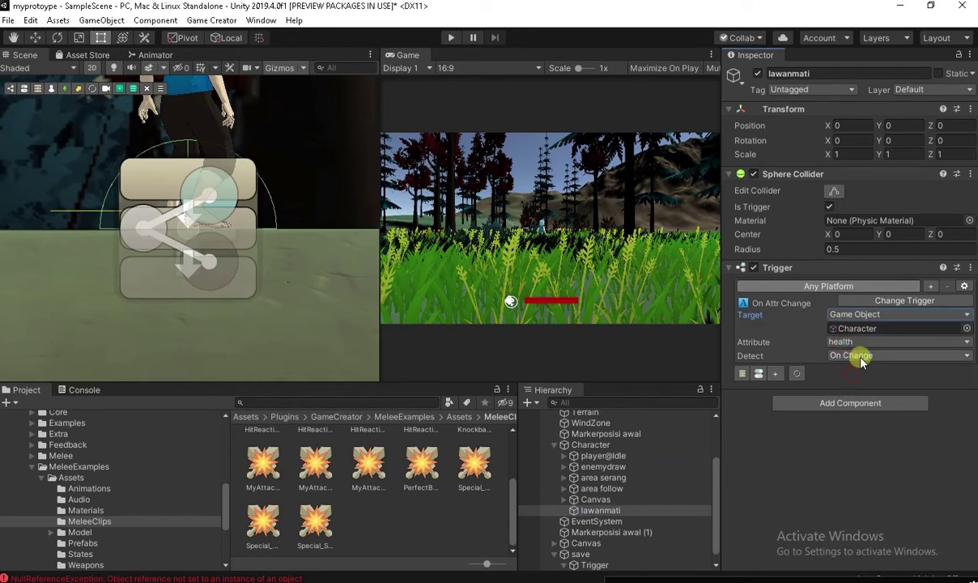
left_click(860, 356)
left_click(870, 398)
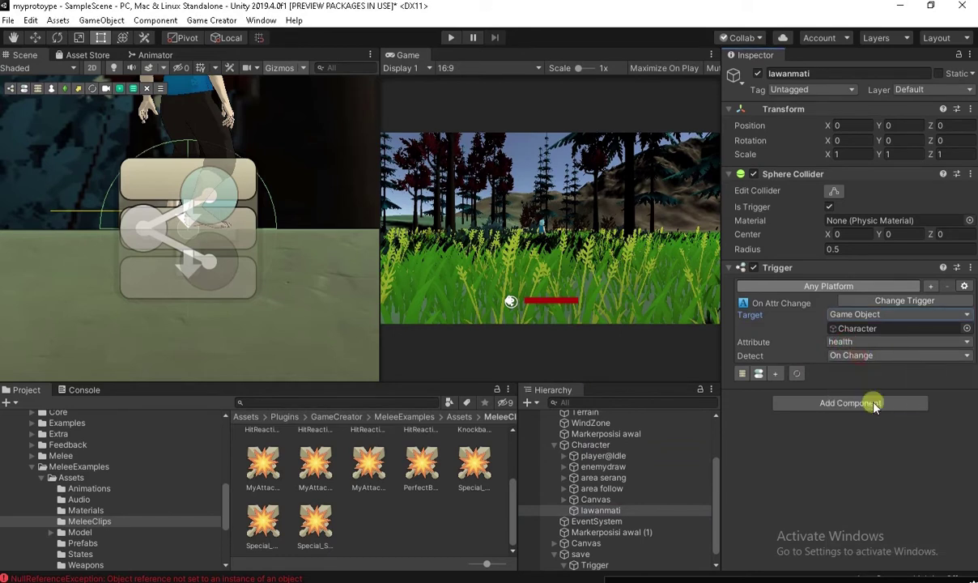
- Create a Conditions (1) object for the trigger and select it
left_click(759, 373)
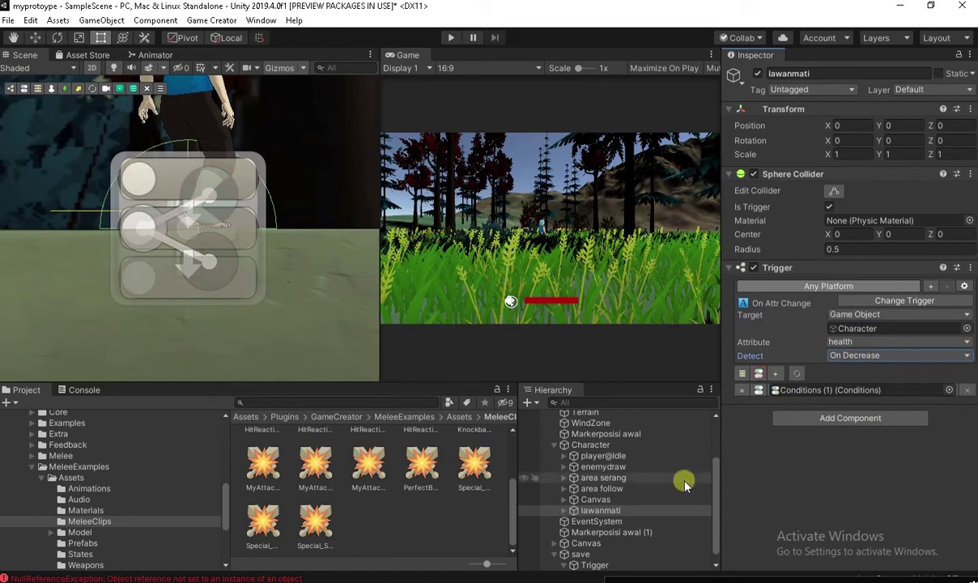
left_click(564, 511)
left_click(597, 522)
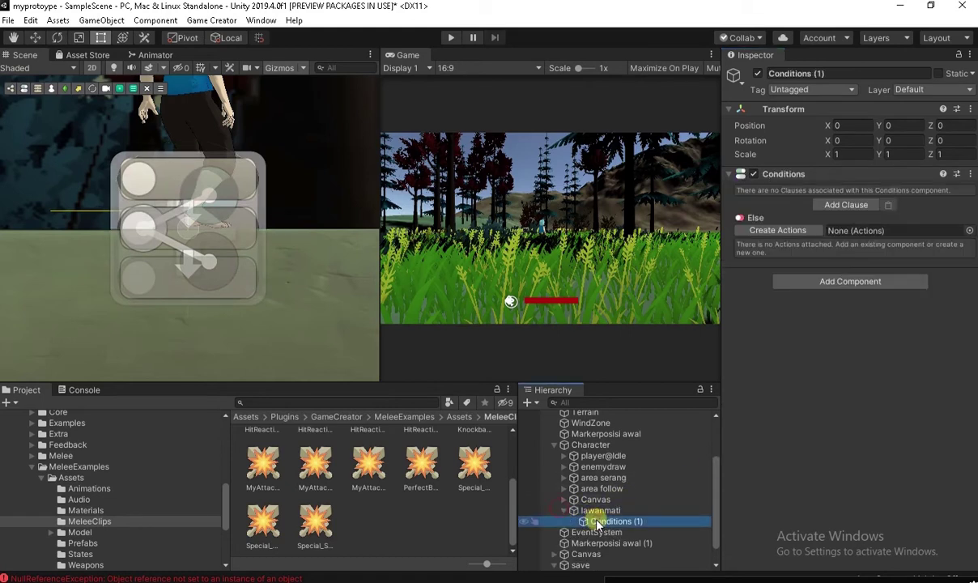
- Add a clause with a Stats Attribute Value condition targeting the Character game object
left_click(832, 207)
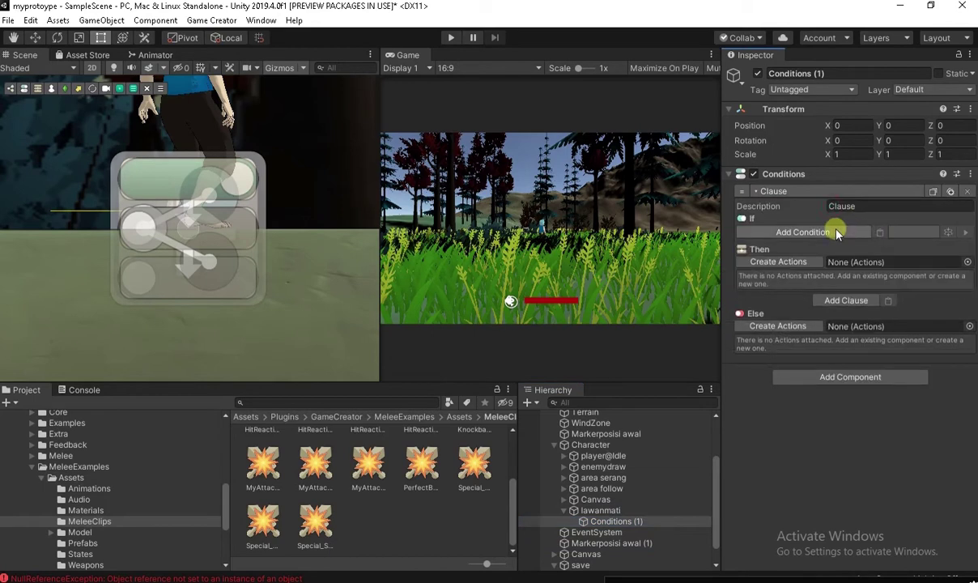
left_click(793, 233)
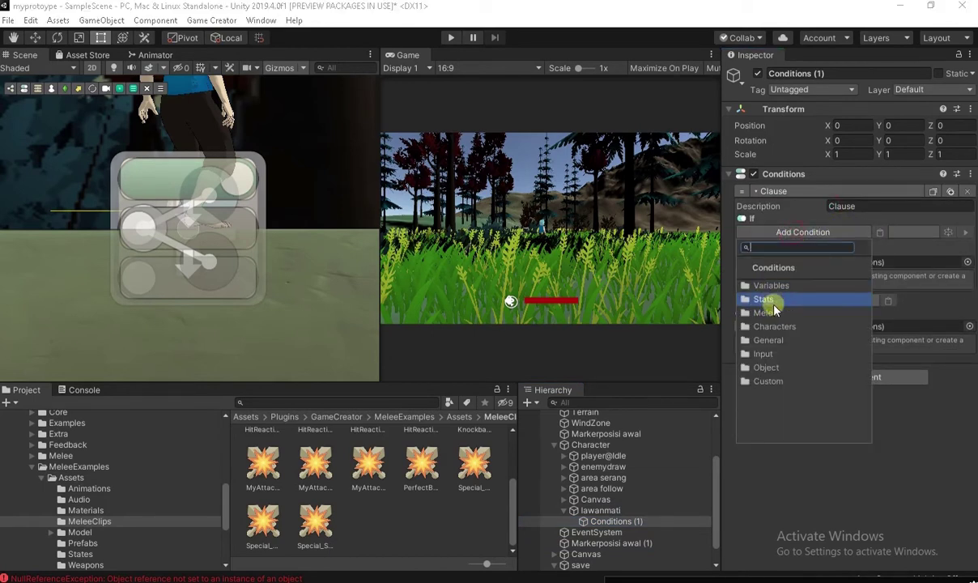
left_click(769, 300)
left_click(804, 283)
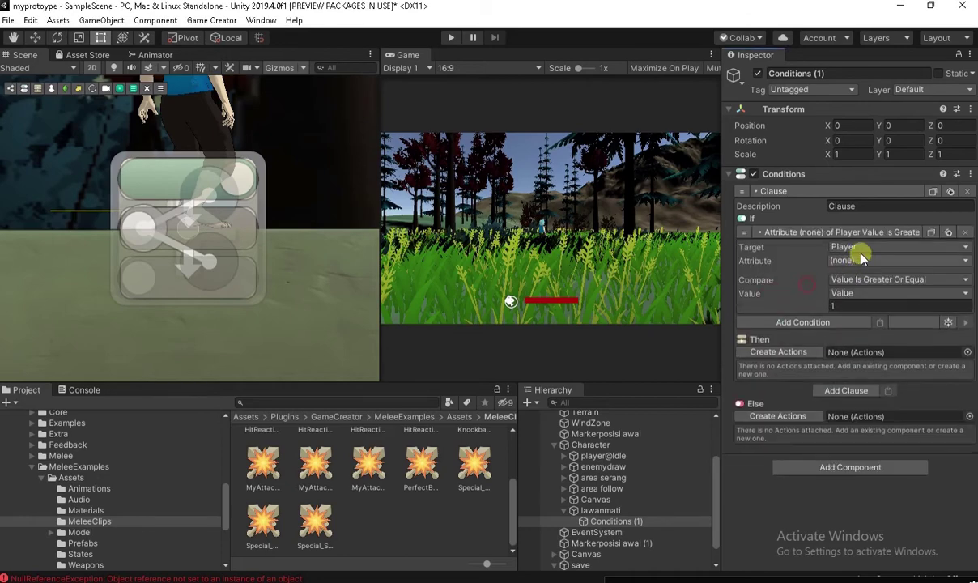
left_click(842, 246)
left_click(875, 307)
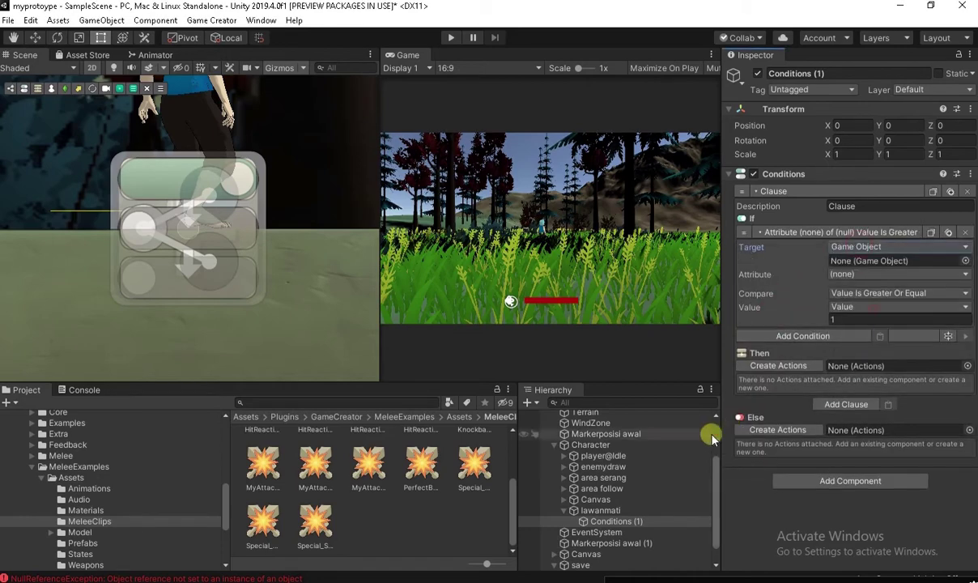
left_click_drag(590, 444, 862, 261)
- Compare Character's health as Less Or Equal to 0 and create a Then Actions list
left_click(849, 273)
left_click(857, 311)
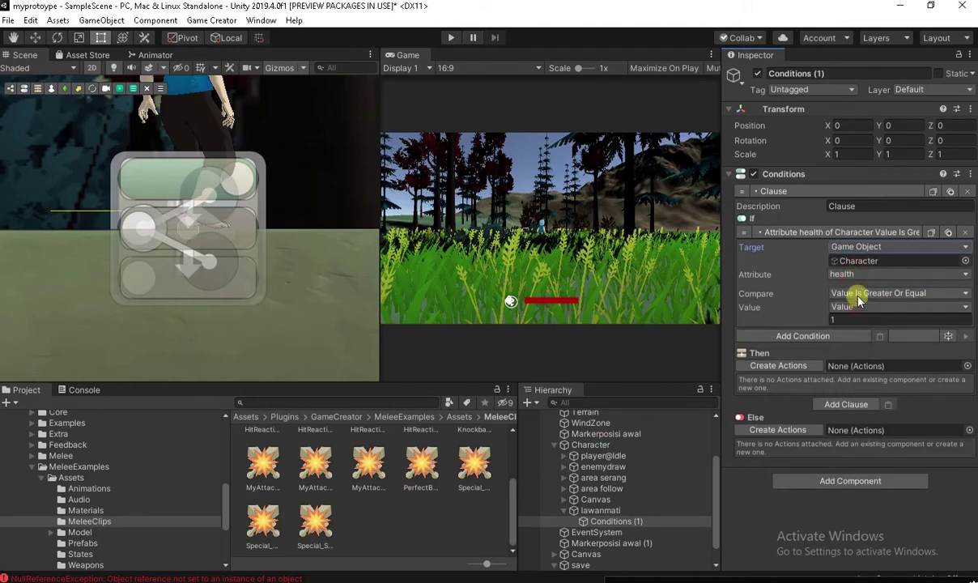
left_click(858, 293)
left_click(844, 321)
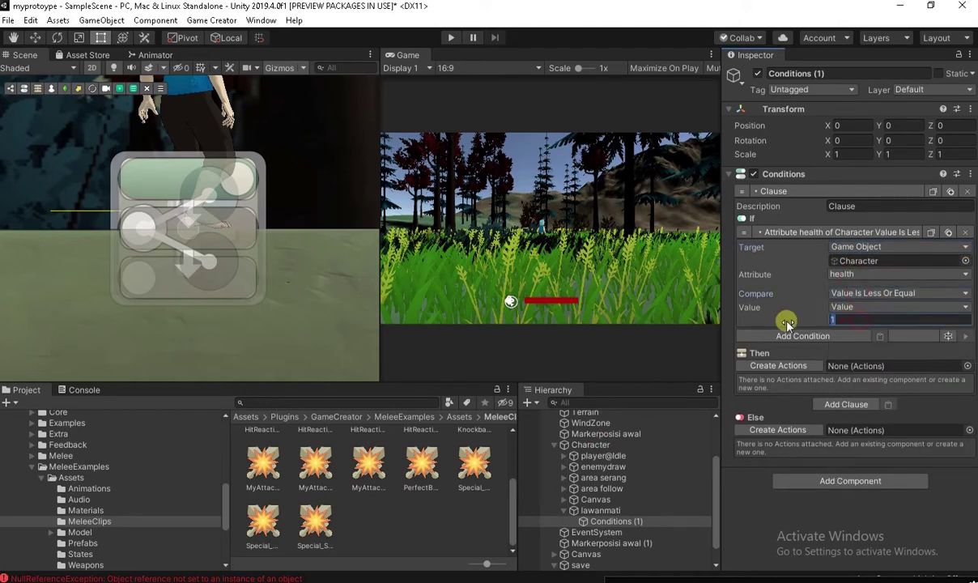
type("0")
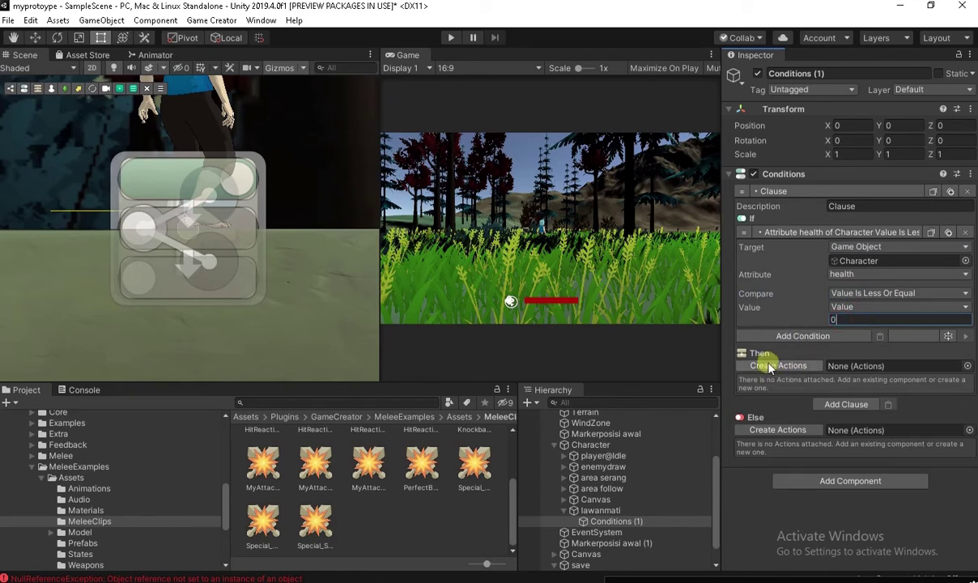
left_click(770, 367)
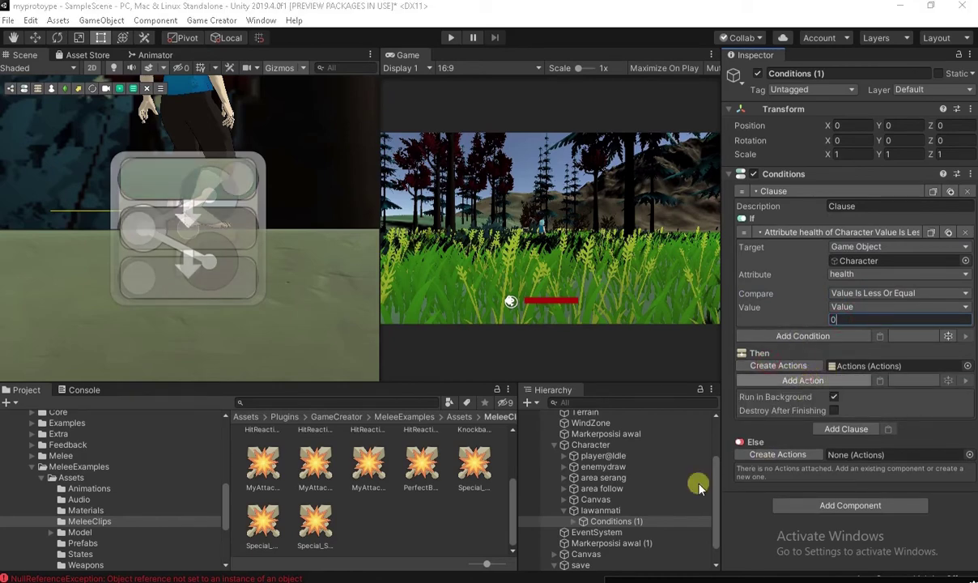
- Select the Actions child under Conditions (1) in the Hierarchy and name it 'mati enem'
left_click(806, 380)
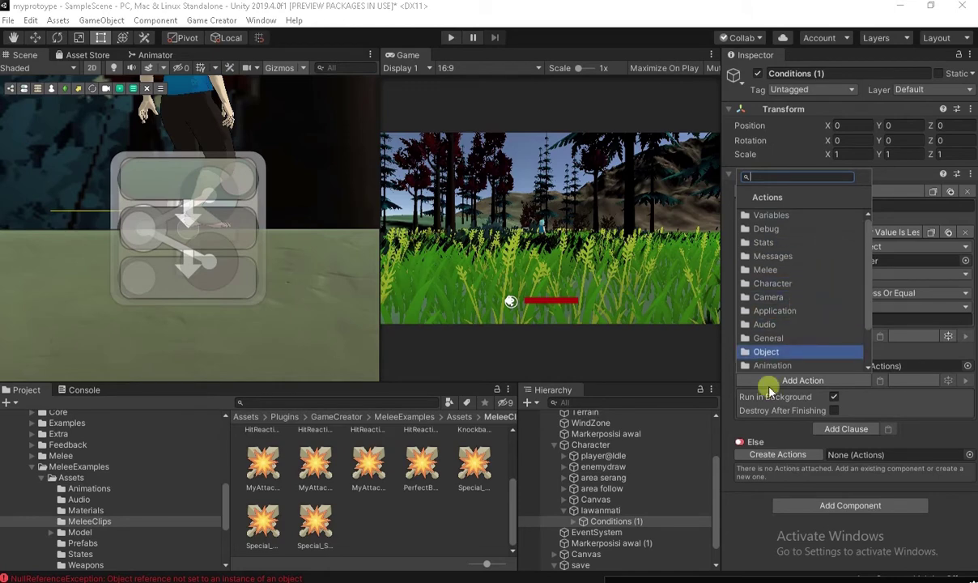
left_click(579, 524)
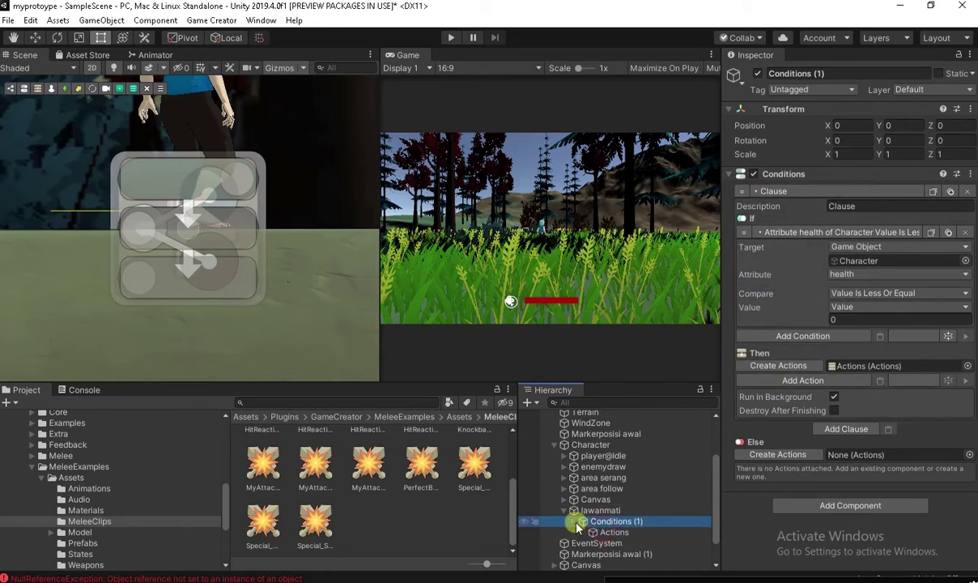
left_click(582, 522)
left_click(613, 532)
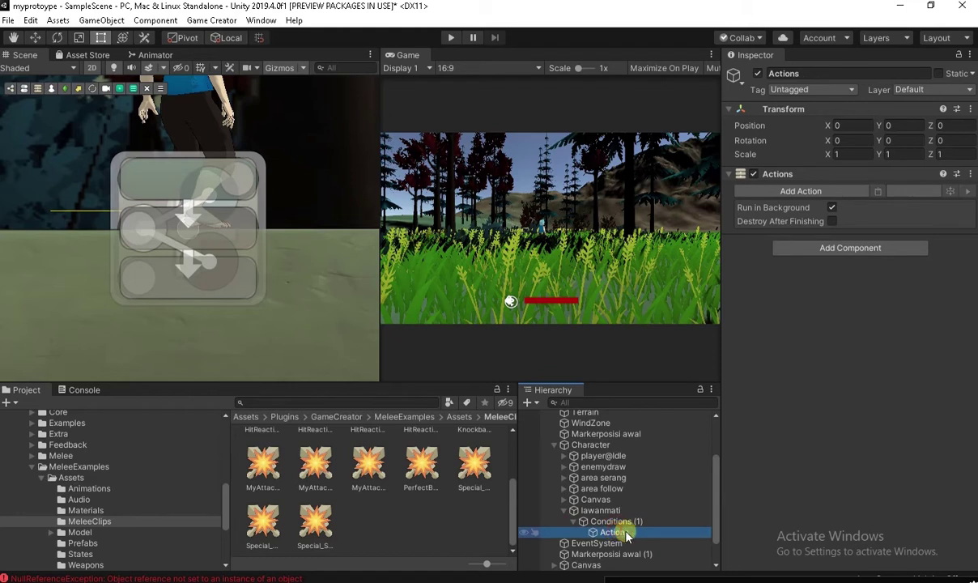
left_click(626, 535)
type("mati enemi")
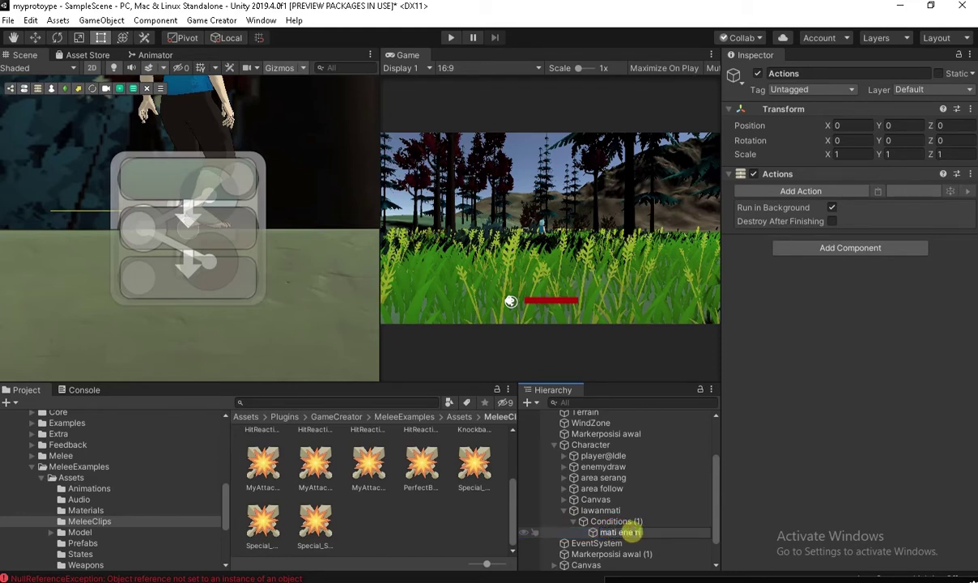
key("Return")
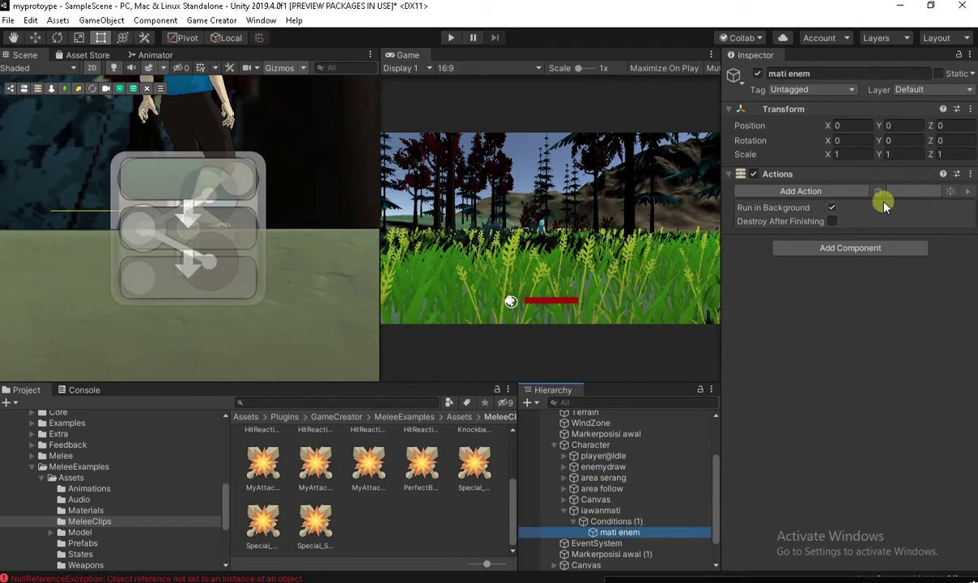
- Add a Character Ragdoll action targeting the enemy Character object, keeping Turn To Ragdoll
left_click(812, 192)
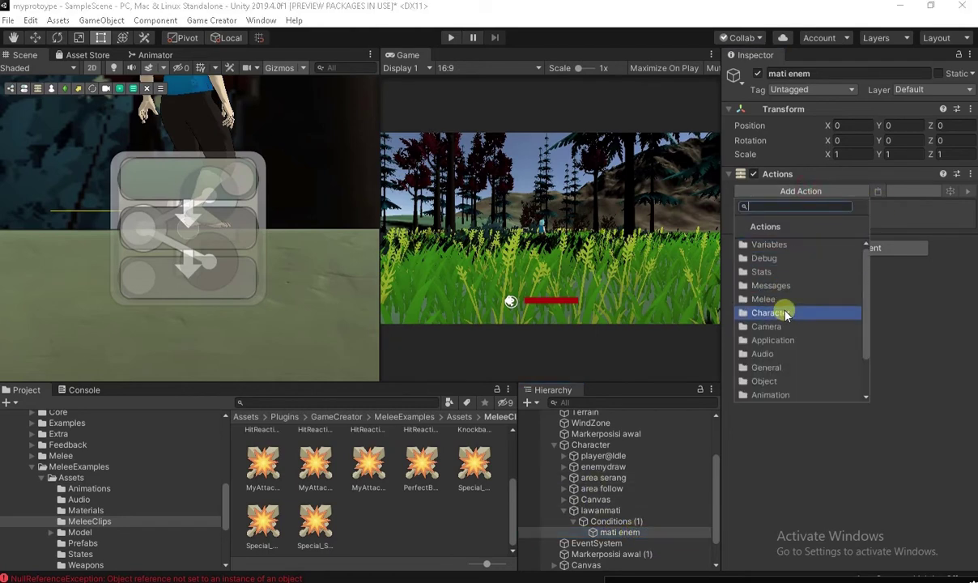
left_click(779, 312)
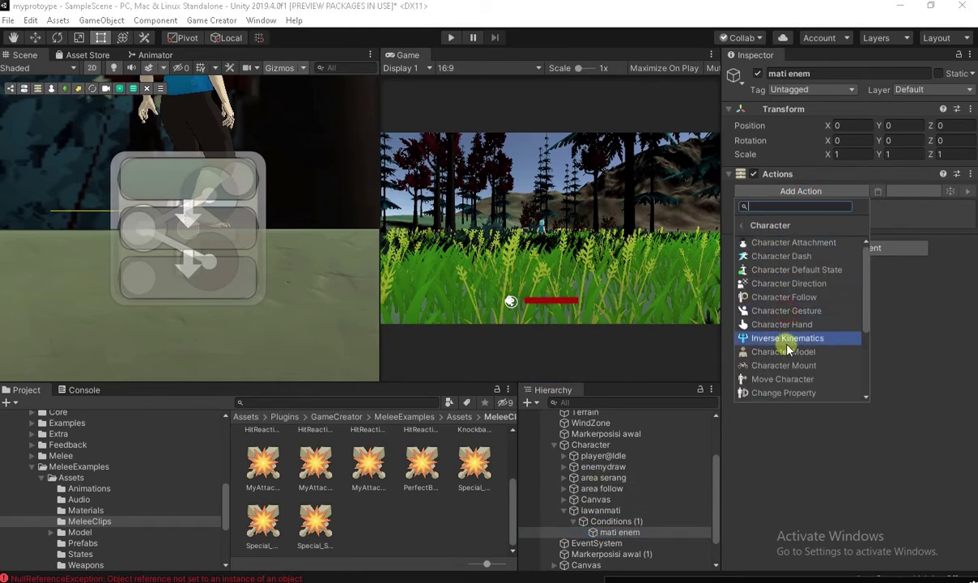
scroll(806, 341, "down", 1)
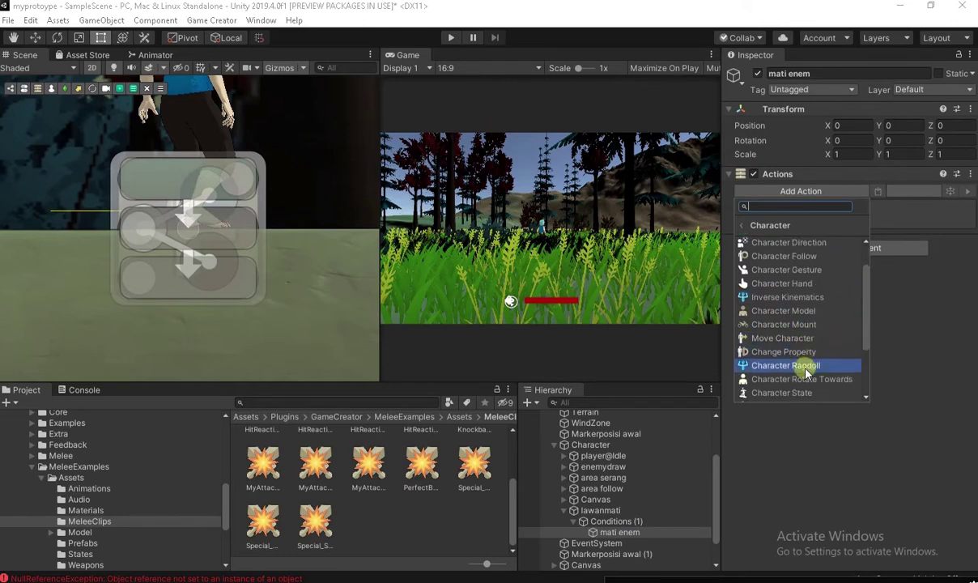
left_click(805, 367)
left_click(844, 209)
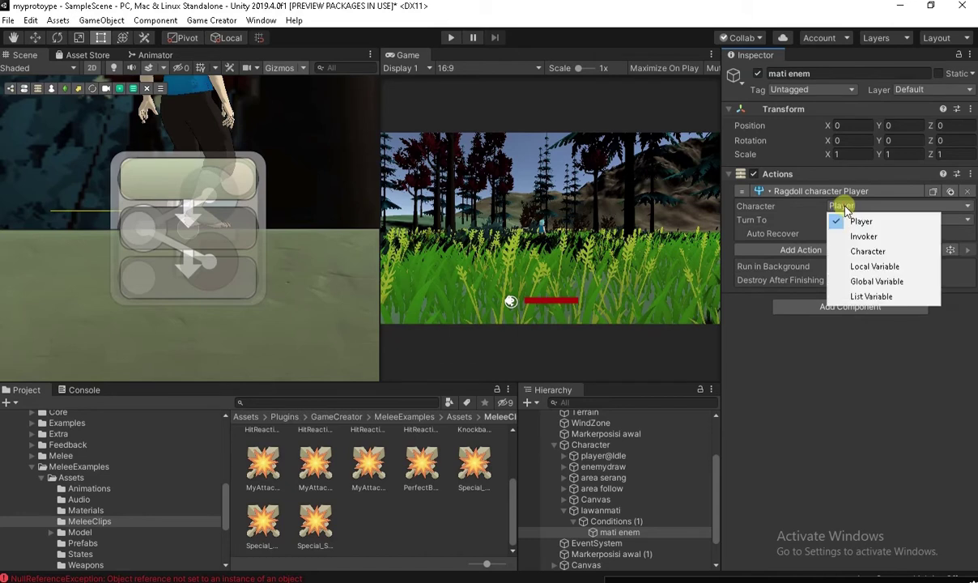
left_click(854, 251)
mouse_move(595, 444)
left_mouse_down()
mouse_move(852, 230)
mouse_move(864, 235)
left_mouse_up()
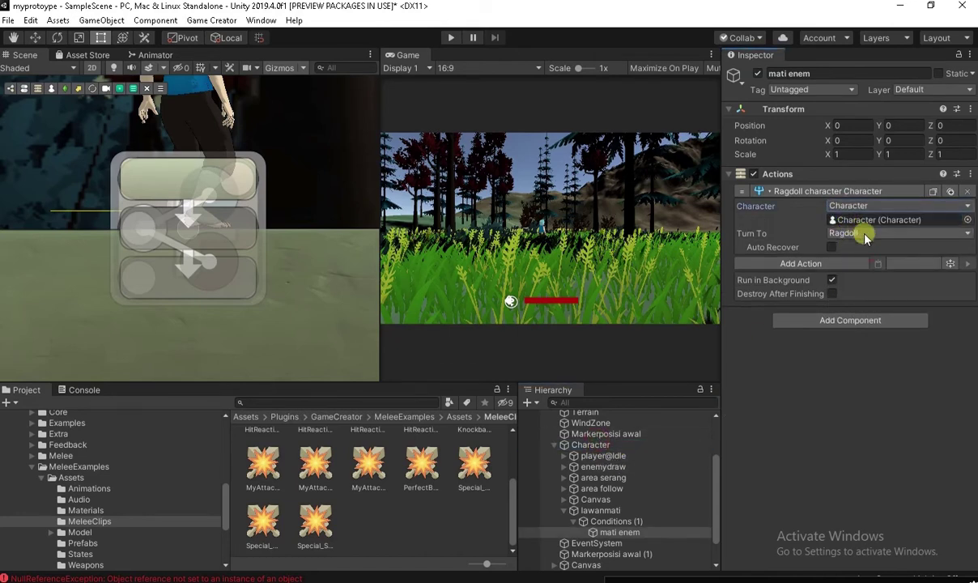
left_click(813, 265)
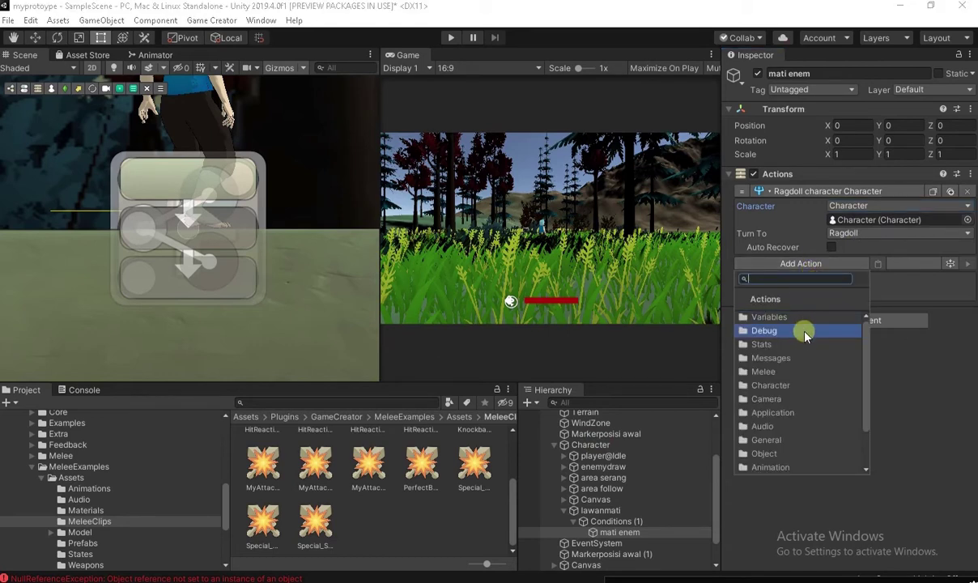
- Add a Wait action of 2 seconds after the ragdoll
type("w")
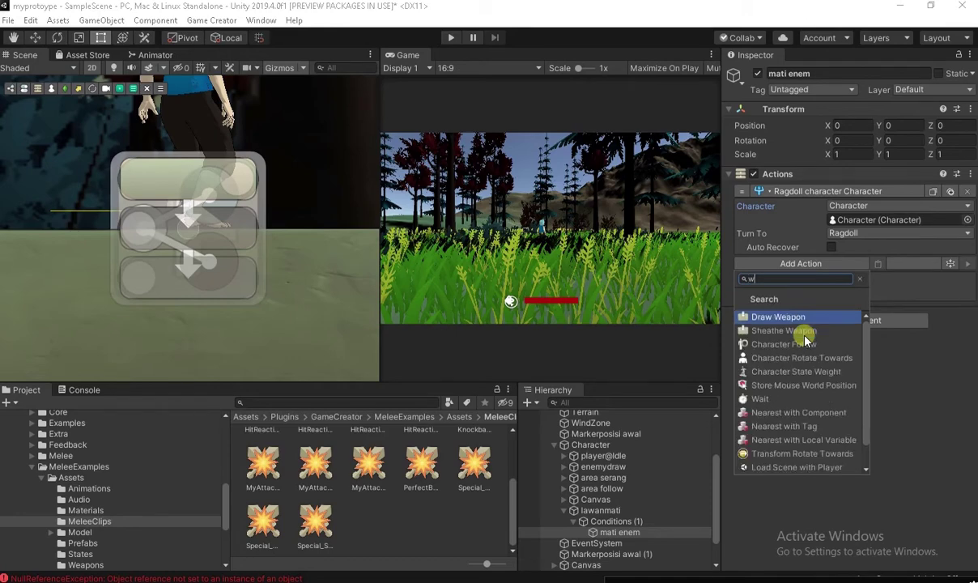
type("ai")
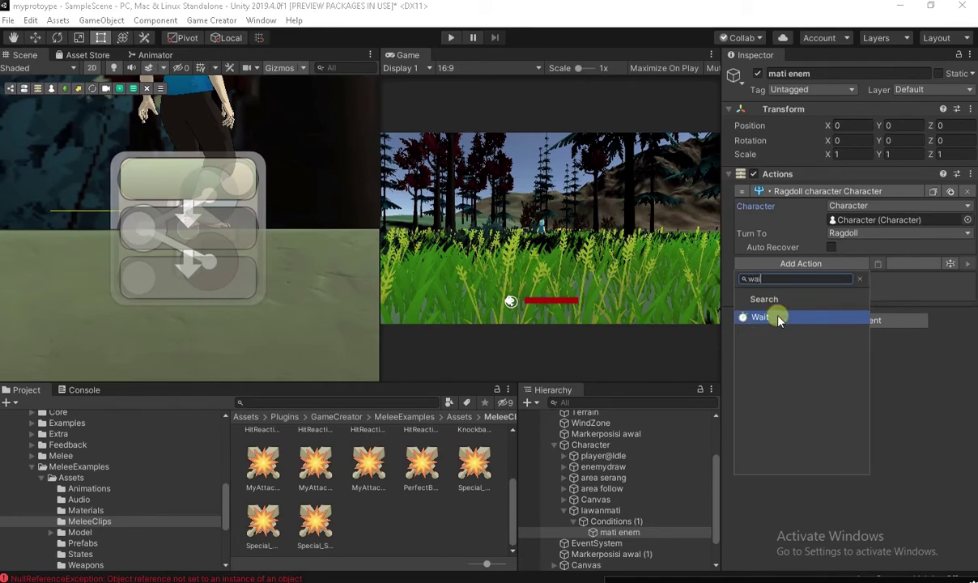
left_click(777, 318)
type("2")
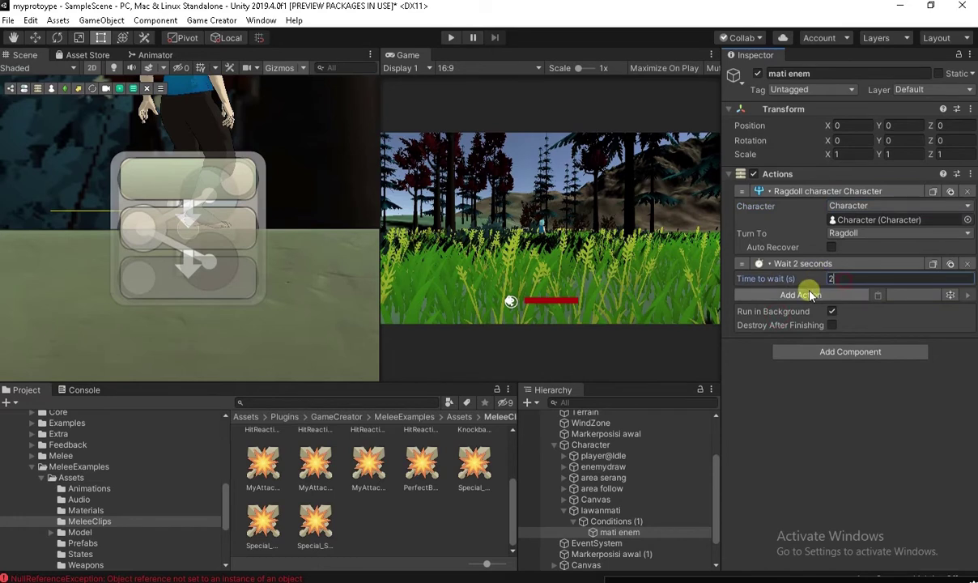
left_click(807, 295)
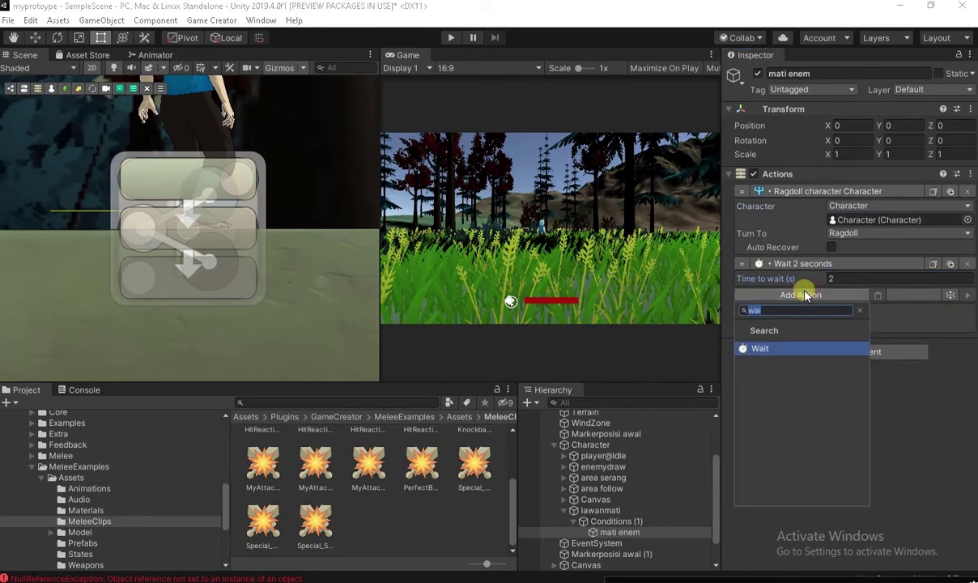
- Add a Teleport action moving Character to the Markerposisi awal transform
type("tel")
left_click(775, 348)
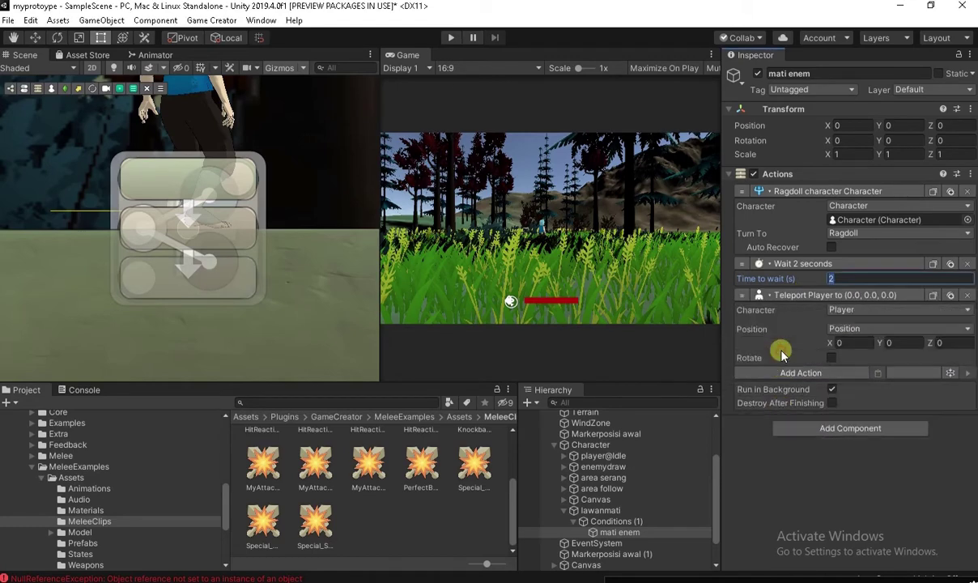
left_click(862, 314)
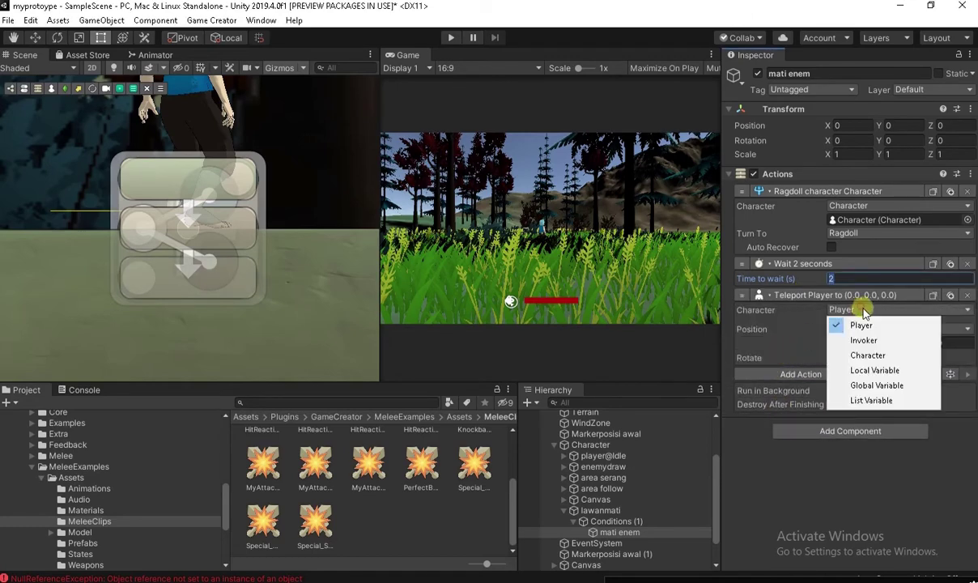
left_click(870, 354)
left_click_drag(590, 445, 858, 328)
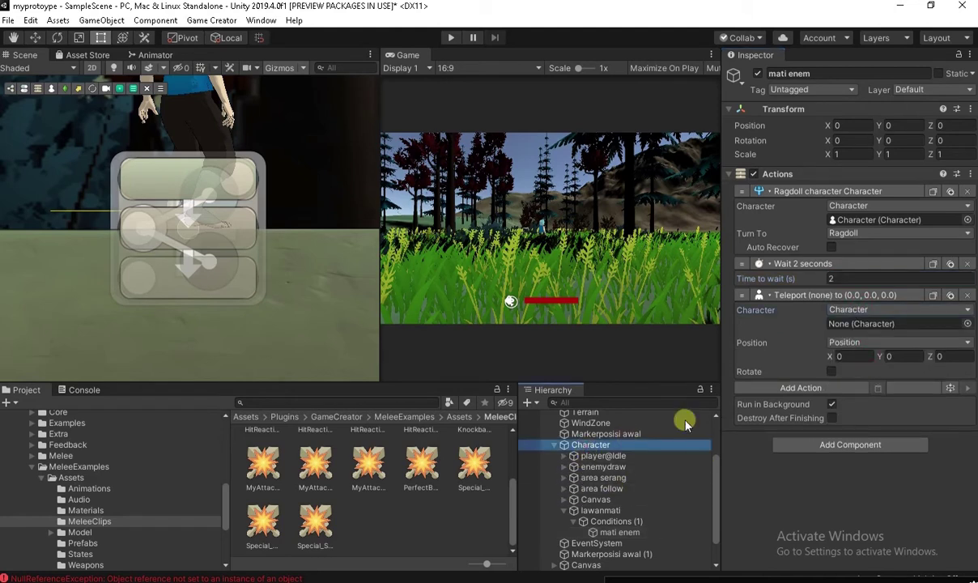
left_click(856, 341)
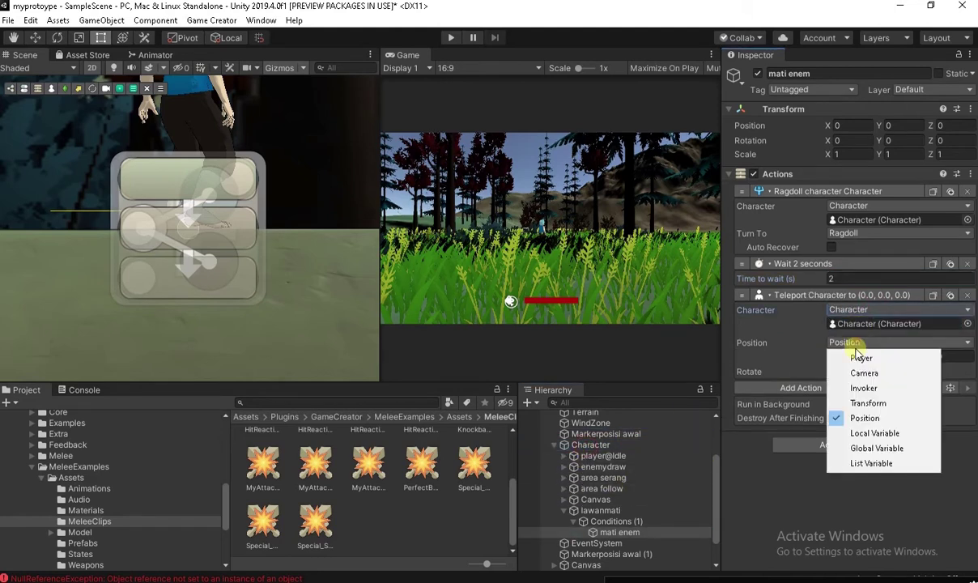
left_click(868, 403)
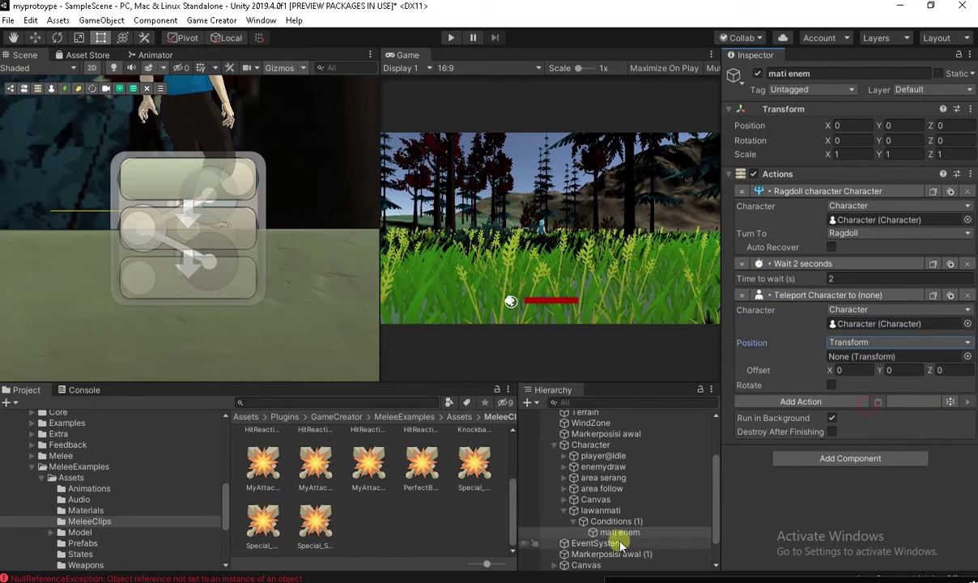
left_click_drag(608, 433, 813, 435)
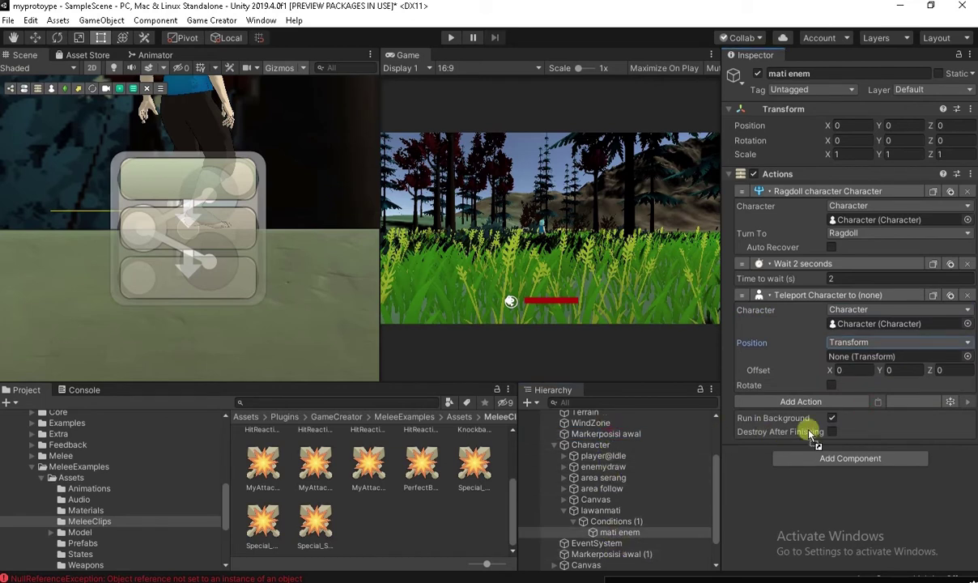
left_click_drag(867, 366, 863, 363)
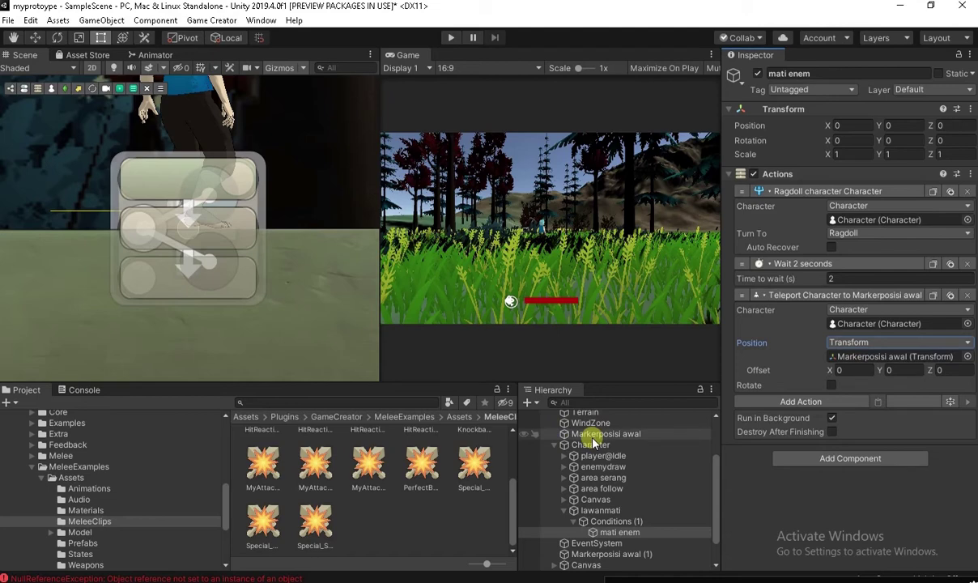
left_click(93, 68)
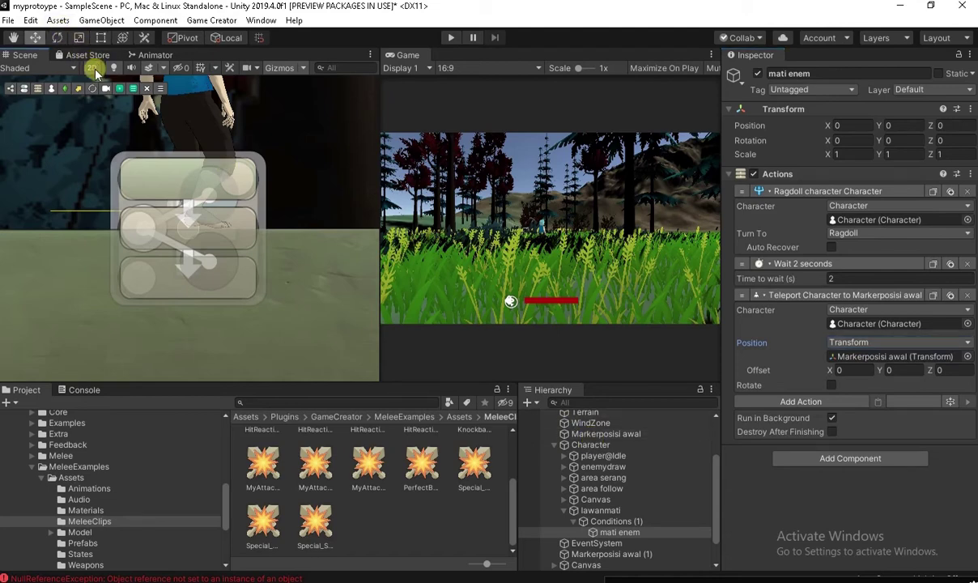
mouse_move(257, 197)
left_mouse_down("alt")
mouse_move(290, 170)
mouse_move(318, 106)
left_mouse_up("alt")
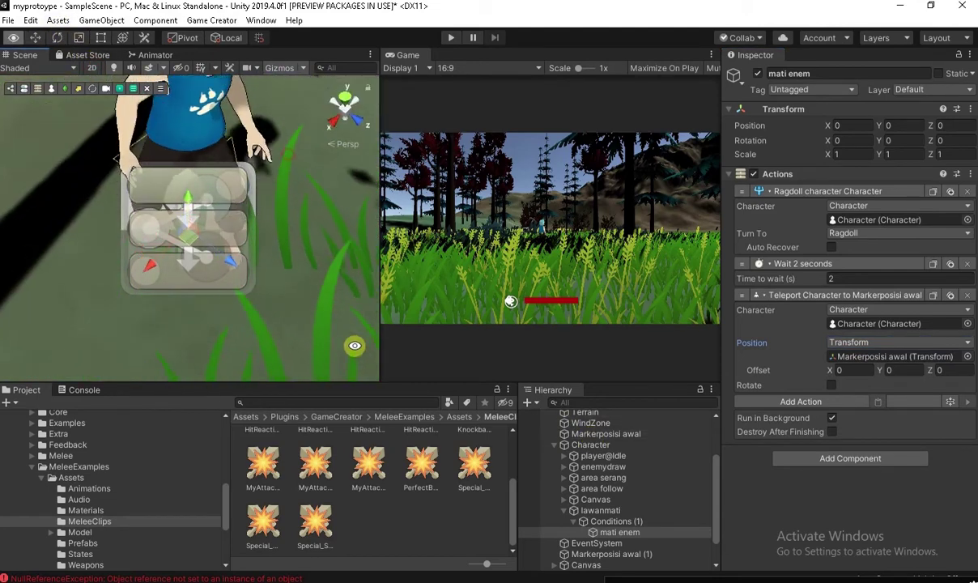
left_click(277, 68)
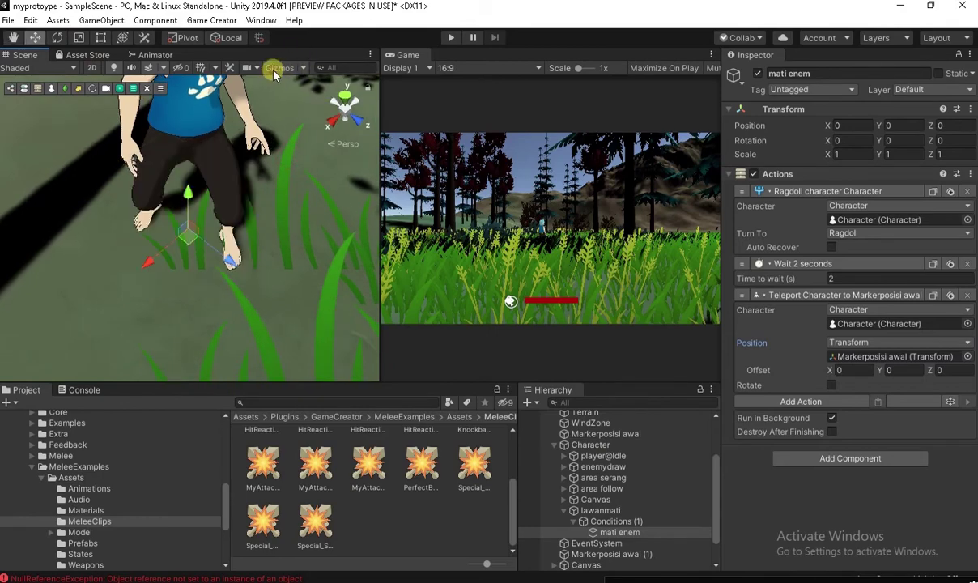
left_click(278, 68)
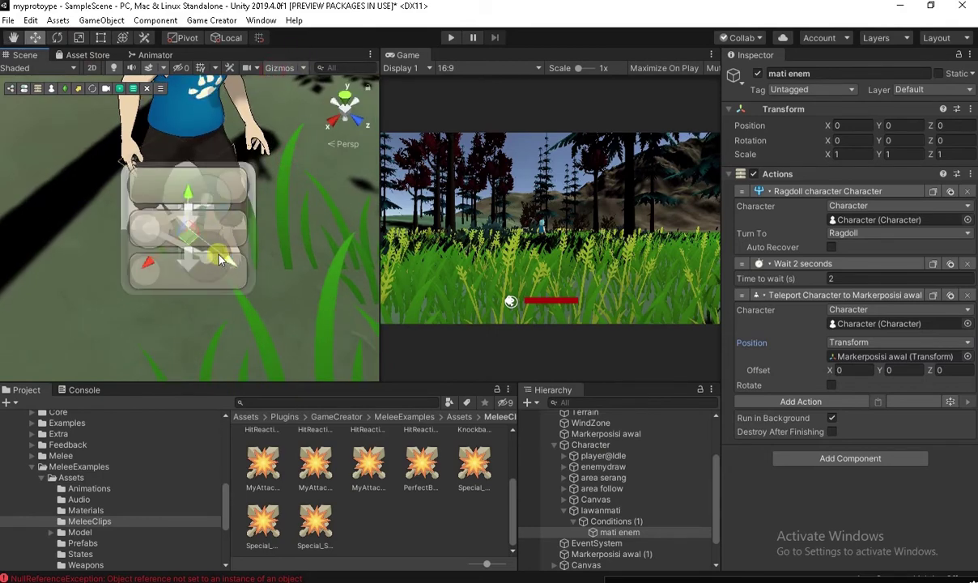
left_click(614, 434)
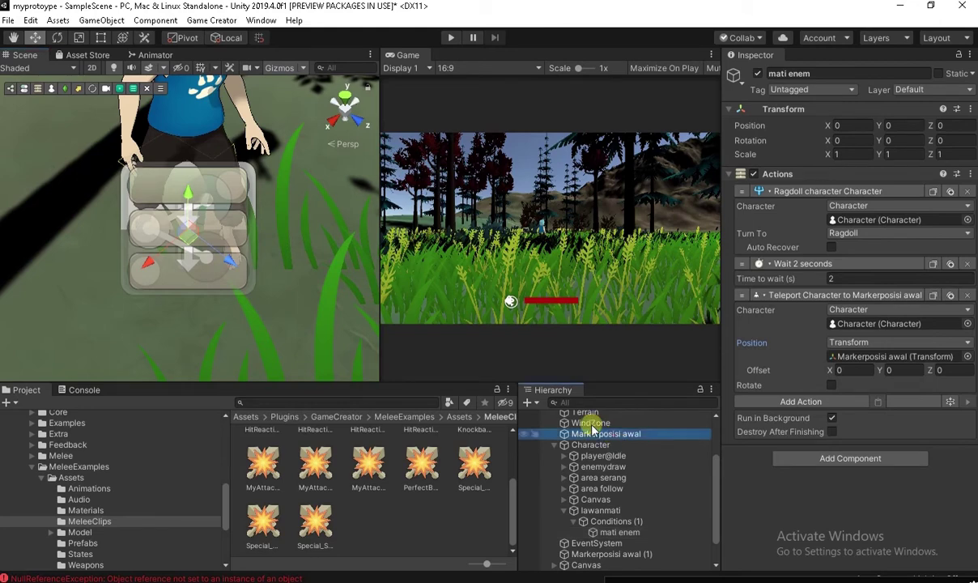
left_click_drag(223, 217, 356, 286)
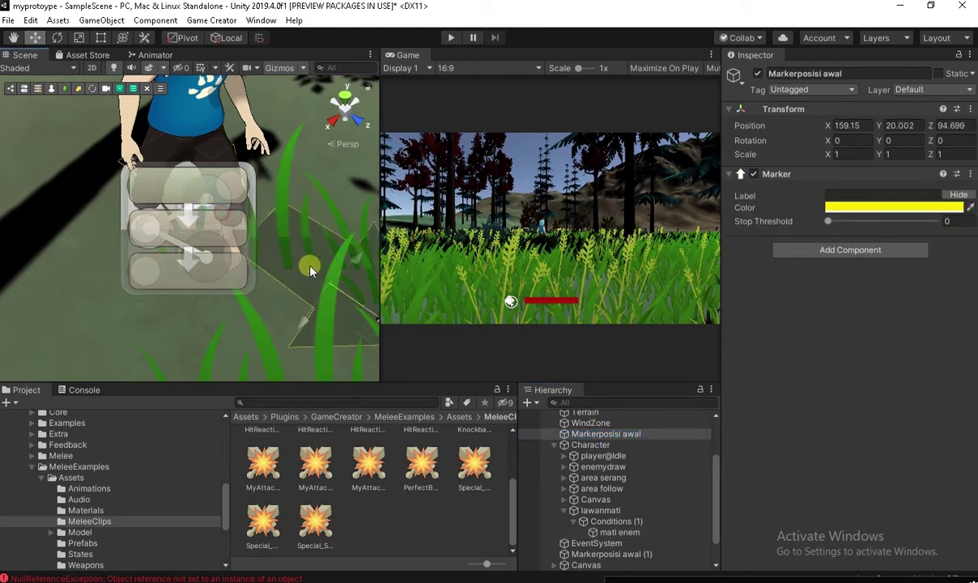
key("ctrl+z")
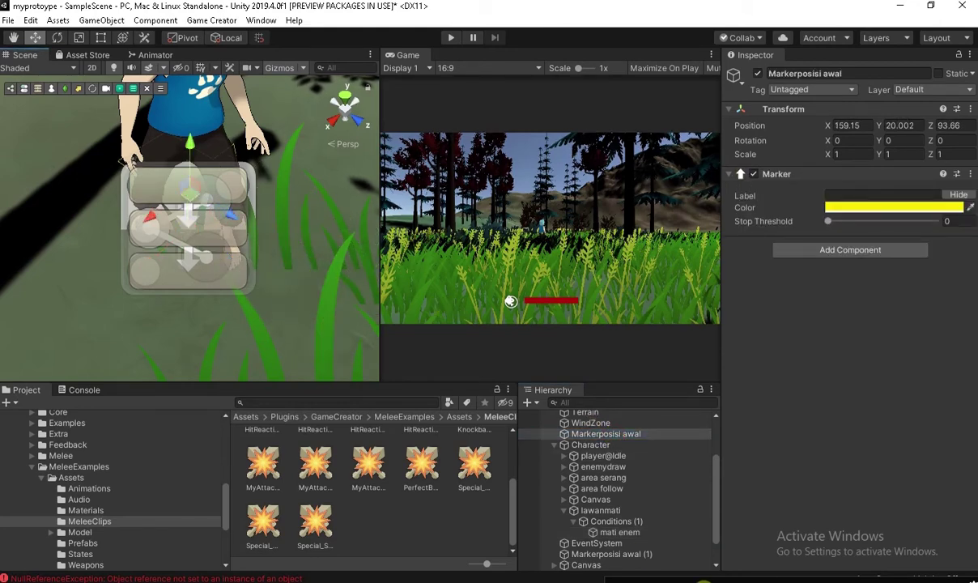
left_click(622, 532)
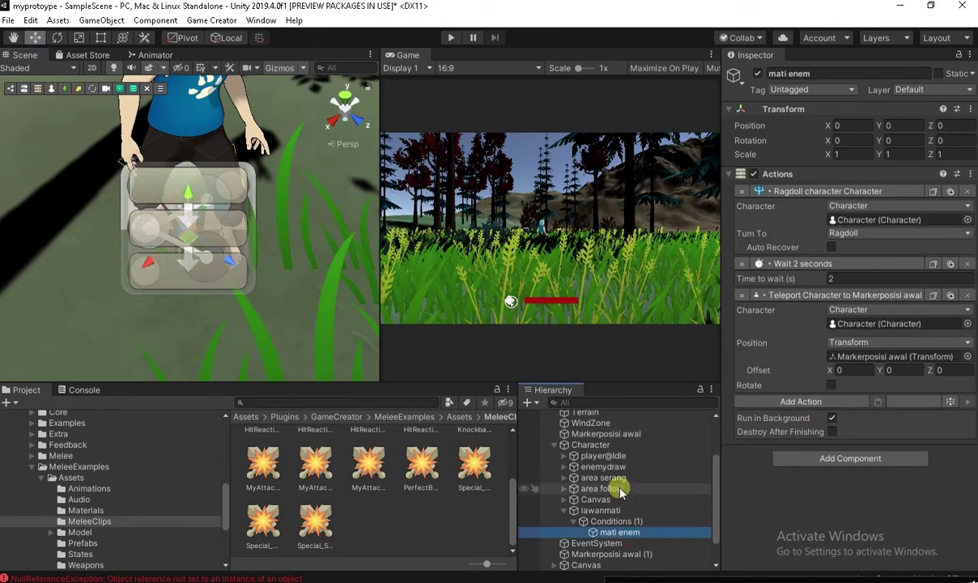
- Add a Stats Change Attribute action targeting the Character game object
scroll(632, 500, "down", 1)
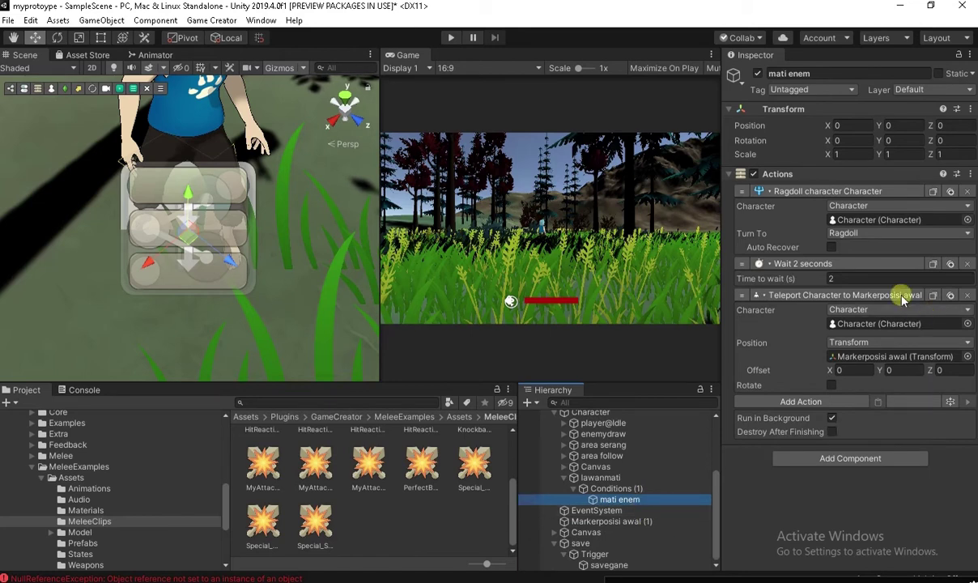
left_click(813, 402)
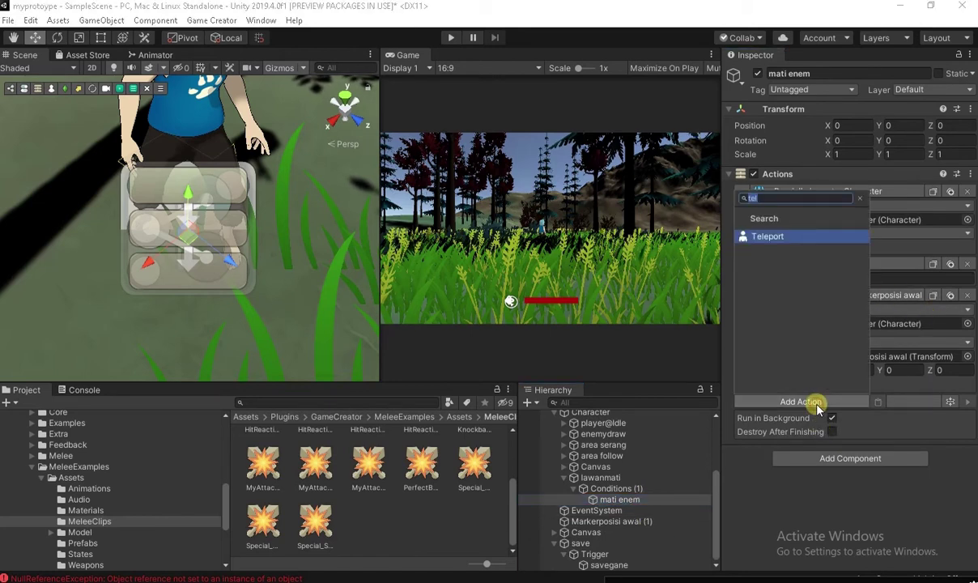
key("BackSpace")
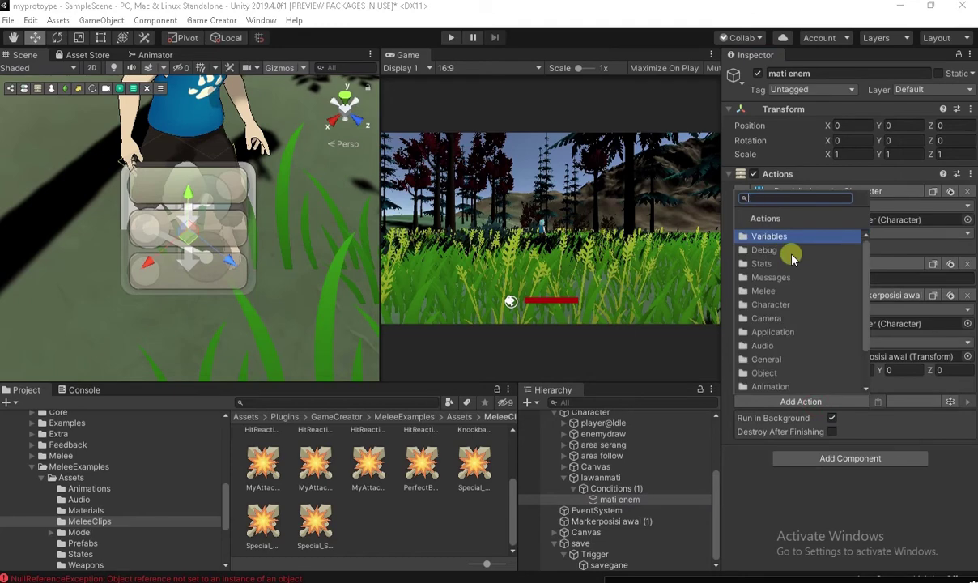
left_click(769, 263)
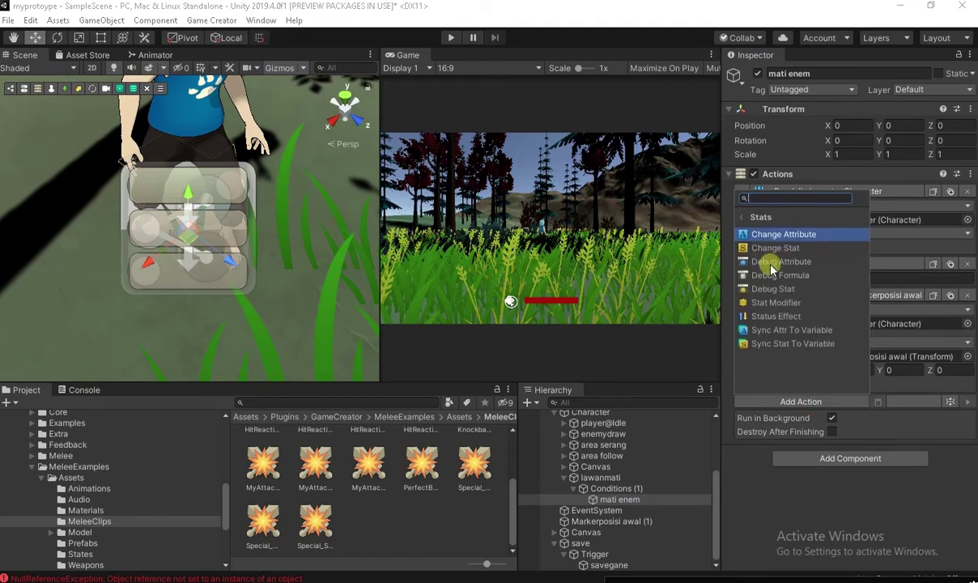
left_click(784, 234)
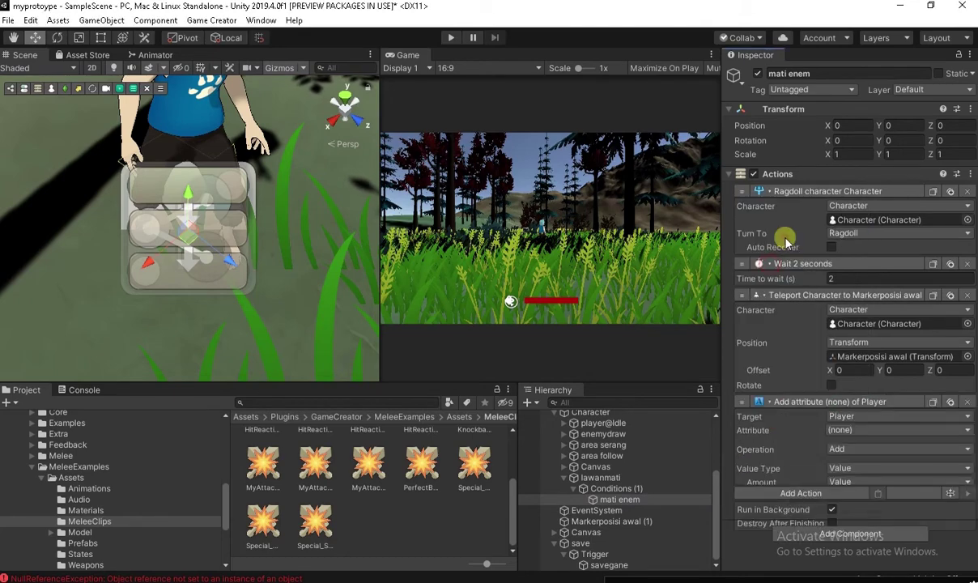
left_click(855, 420)
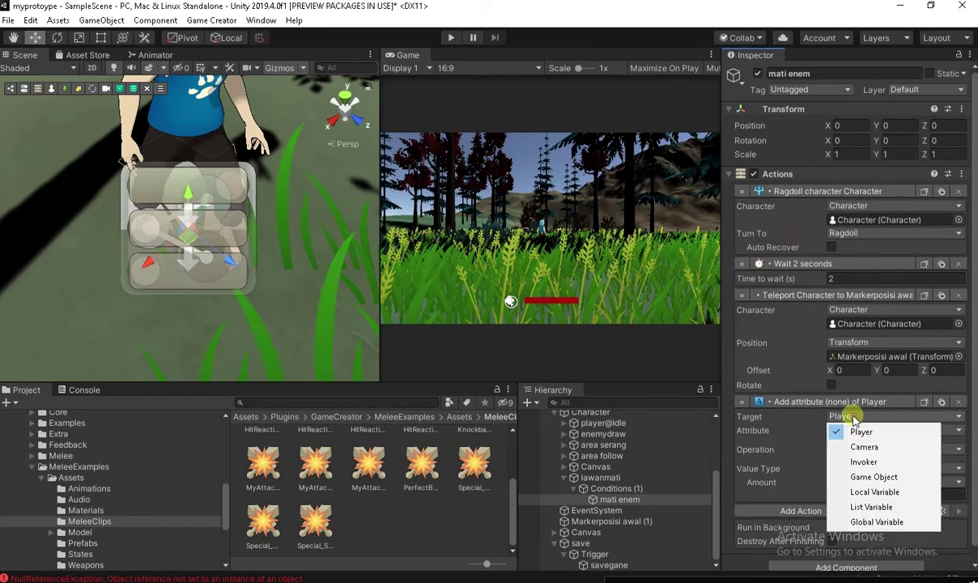
left_click(876, 478)
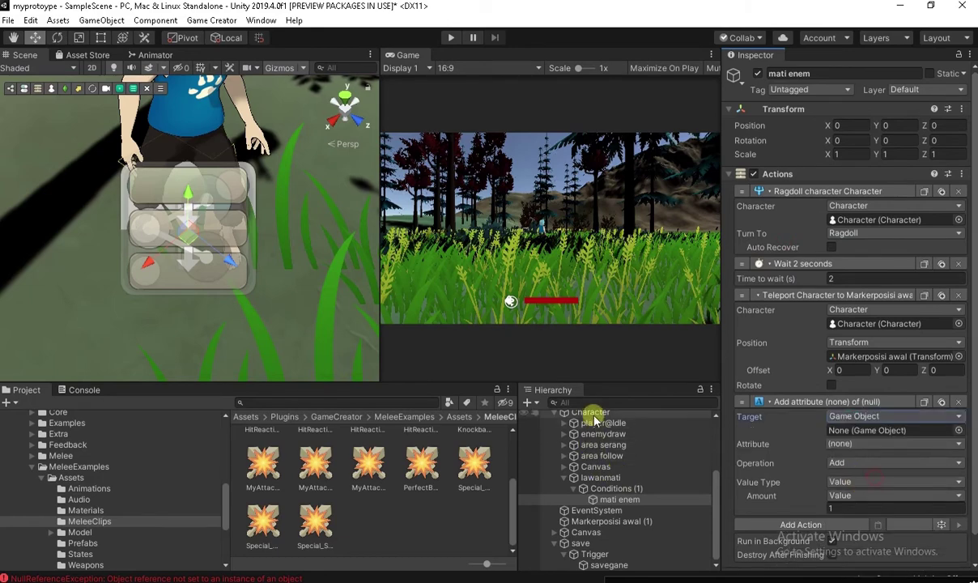
scroll(632, 414, "up", 2)
left_click_drag(879, 437, 880, 431)
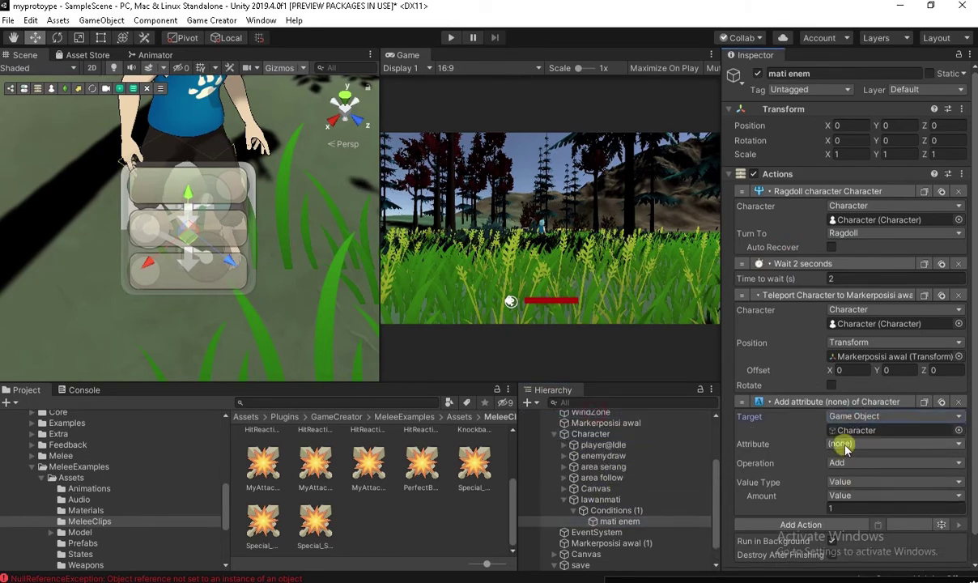
- Make it set the health attribute to 100 using the Set operation
left_click(882, 443)
left_click(854, 261)
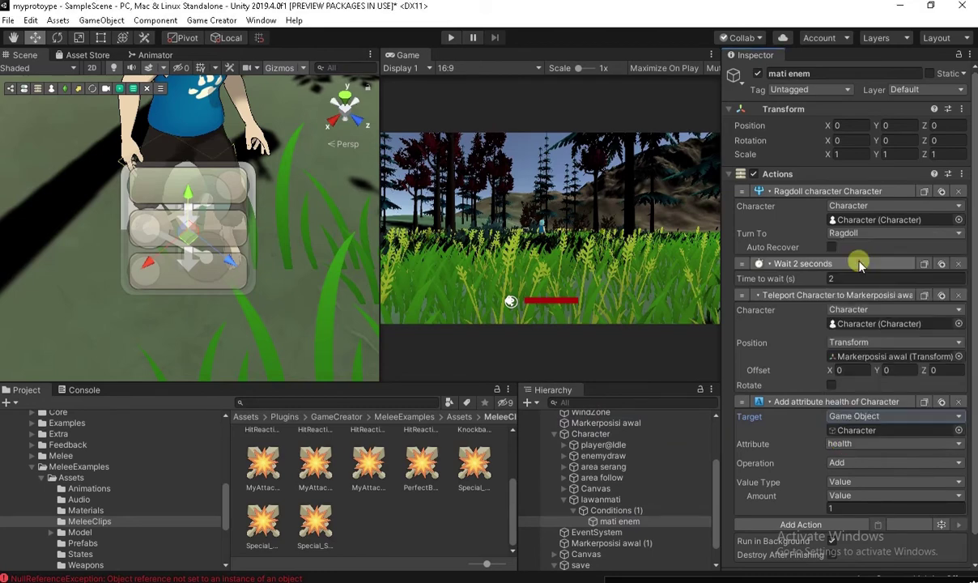
left_click(836, 508)
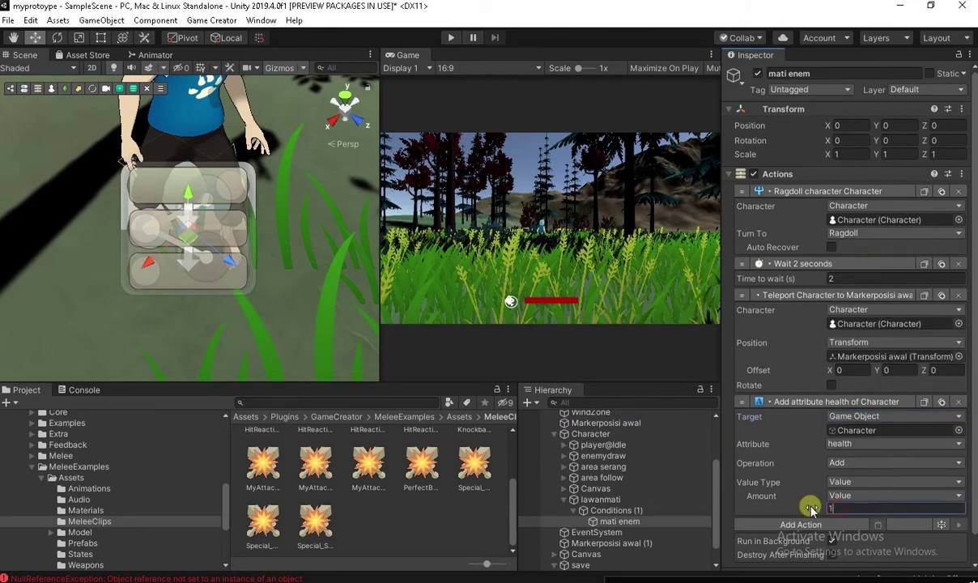
type("00")
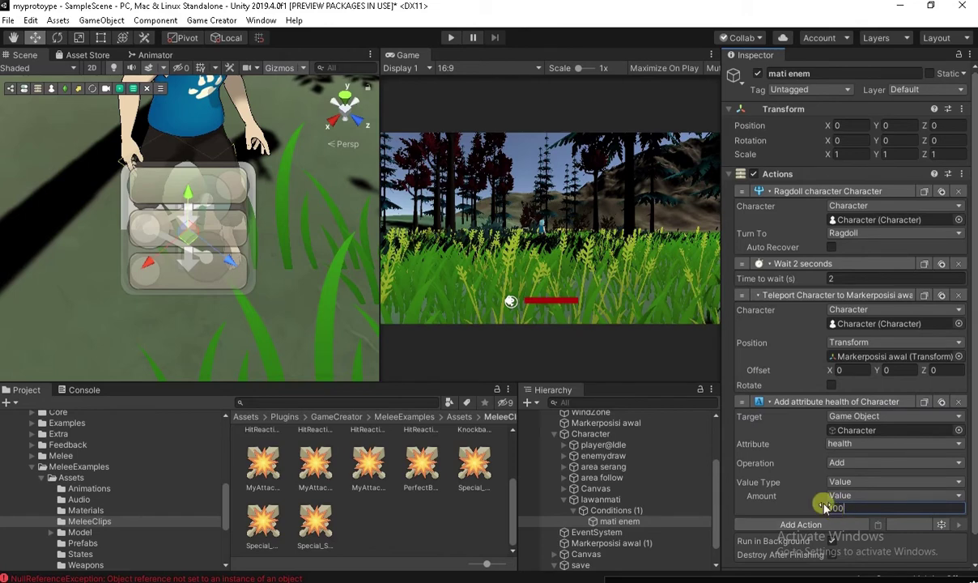
left_click(852, 470)
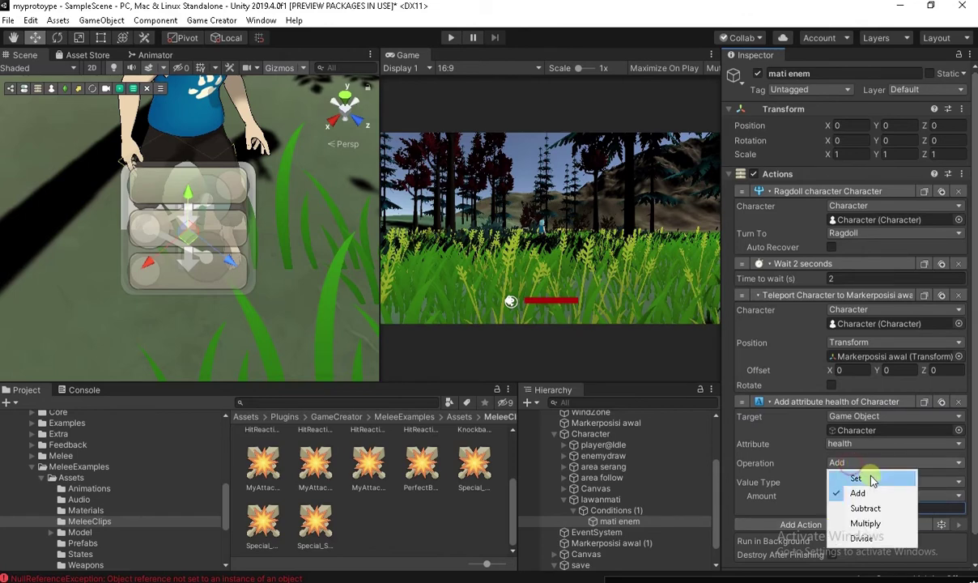
left_click(855, 476)
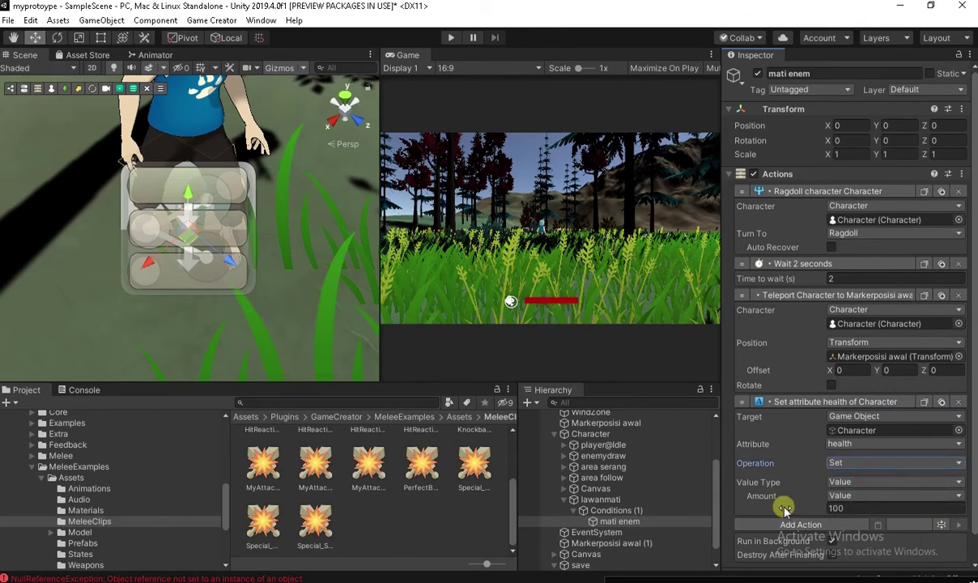
scroll(971, 405, "down", 2)
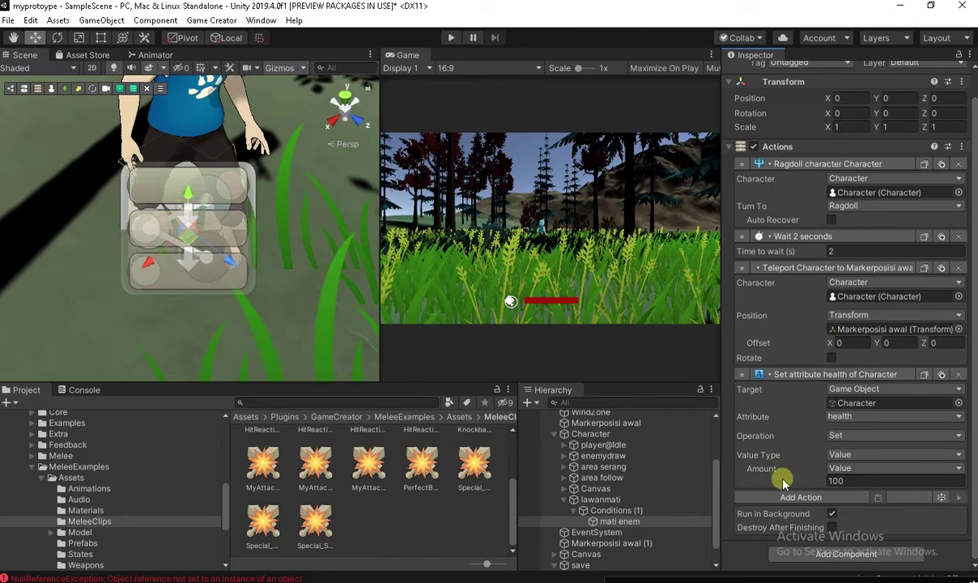
left_click(782, 498)
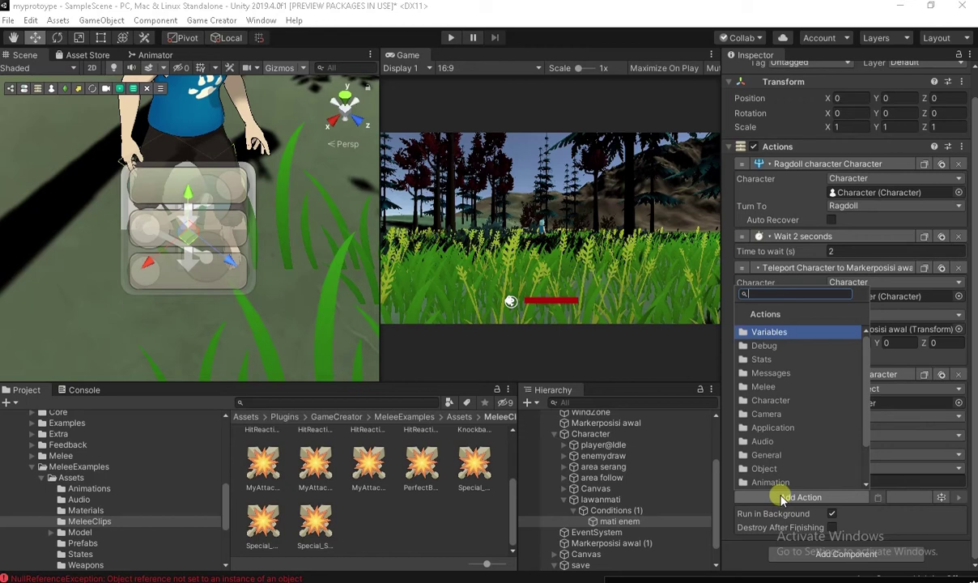
- Add a Character ragdoll action to the end of mati enem and set it to Recover
left_click(773, 400)
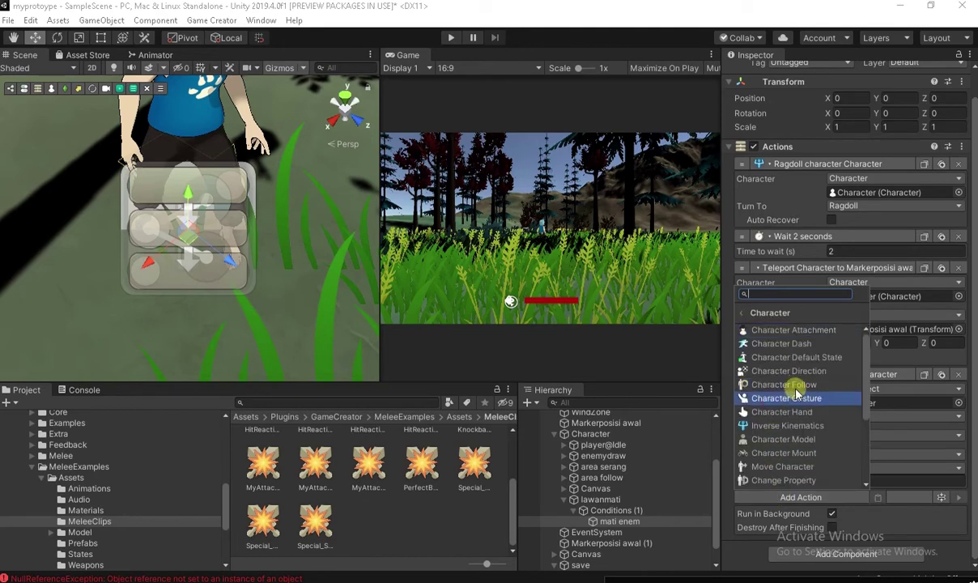
scroll(796, 405, "down", 1)
left_click(798, 457)
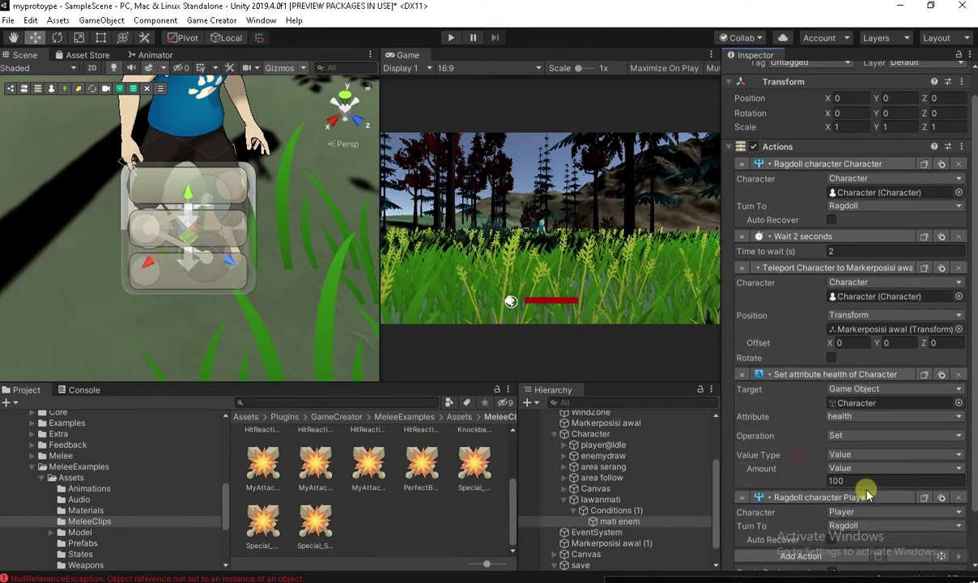
scroll(864, 518, "down", 2)
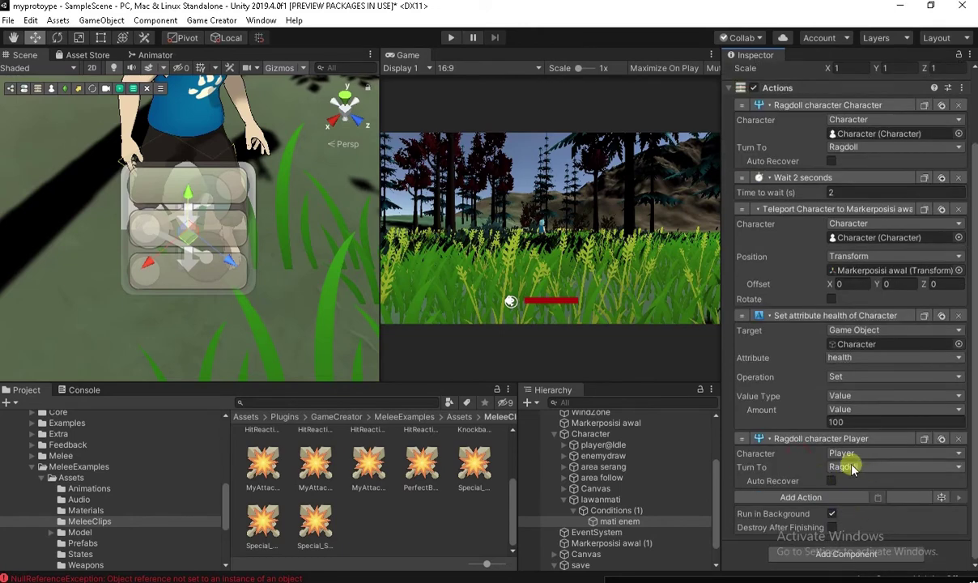
left_click(851, 467)
left_click(845, 495)
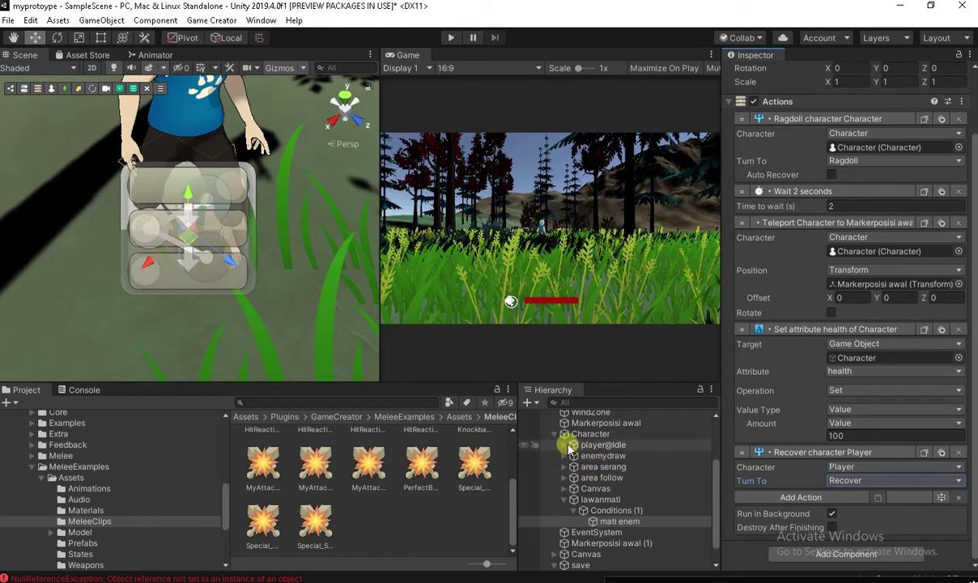
- Change enemyserang's attack Wait time to 1 second, then start a playtest
left_click(564, 467)
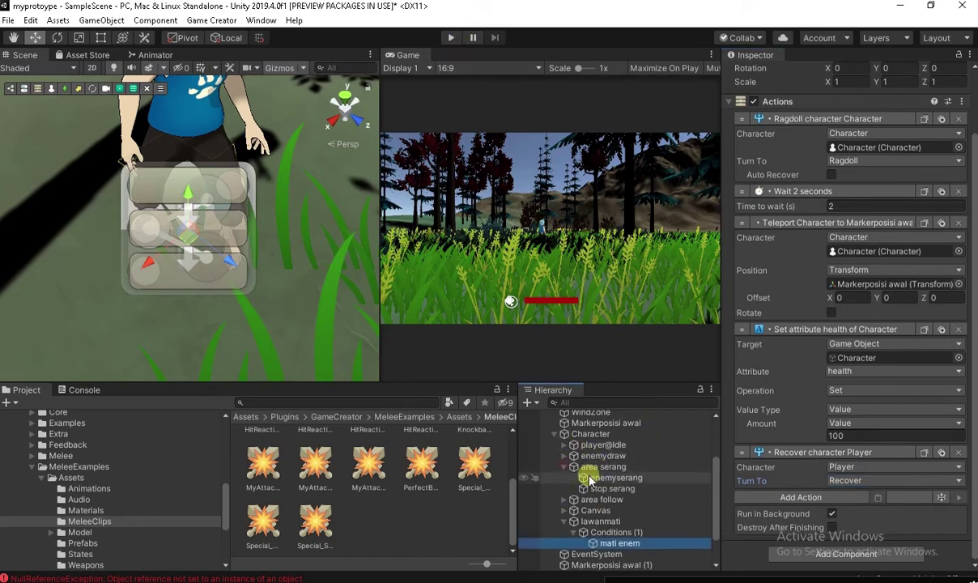
left_click(611, 479)
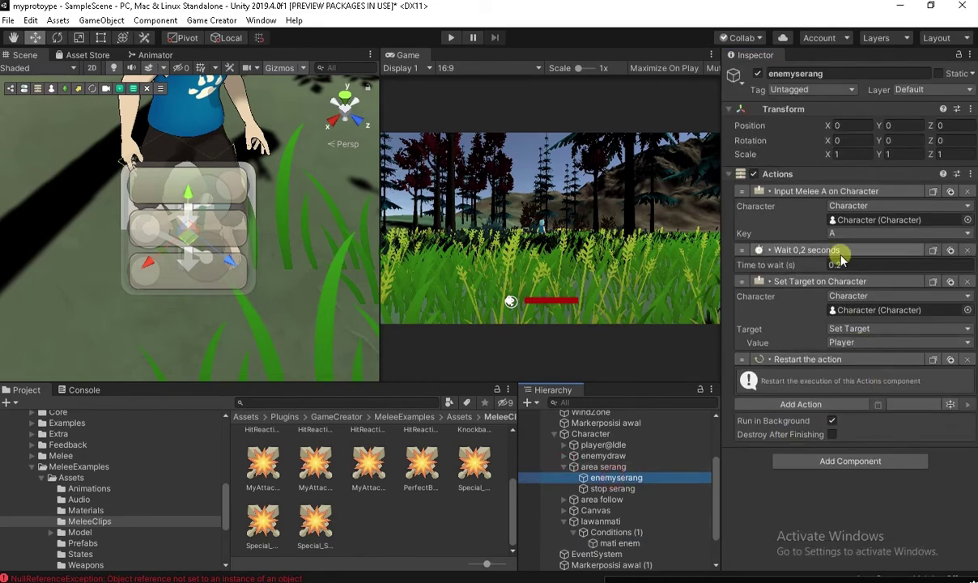
left_click(827, 267)
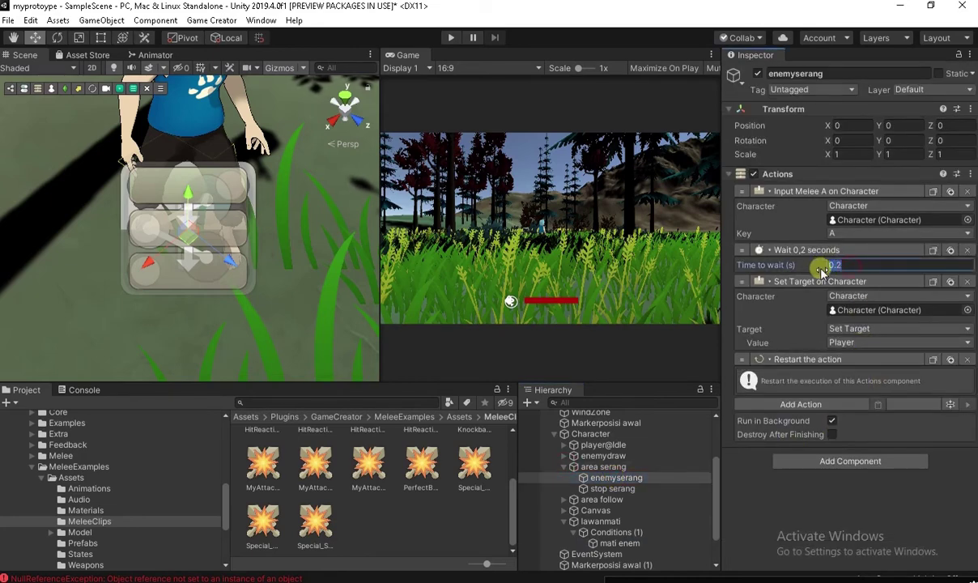
type("1")
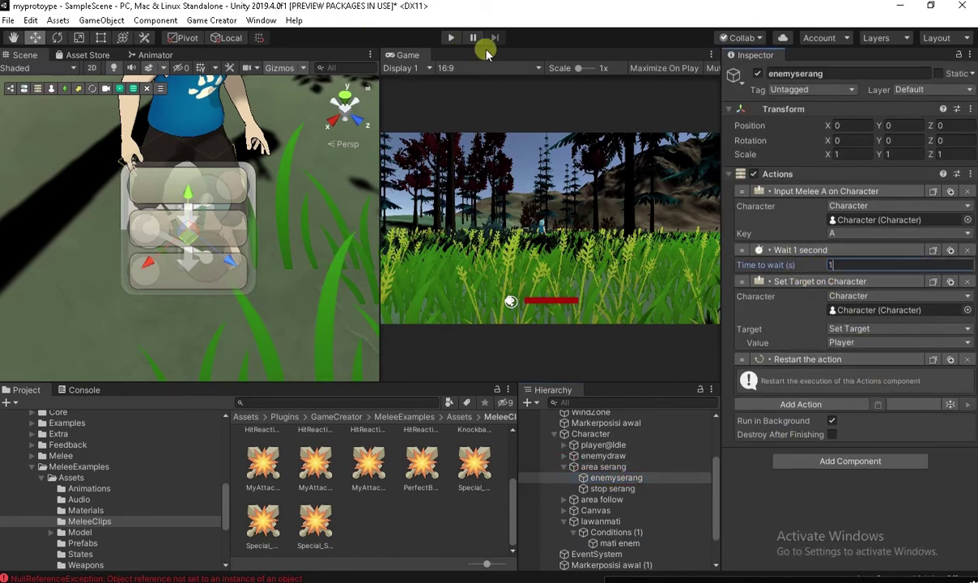
left_click(451, 38)
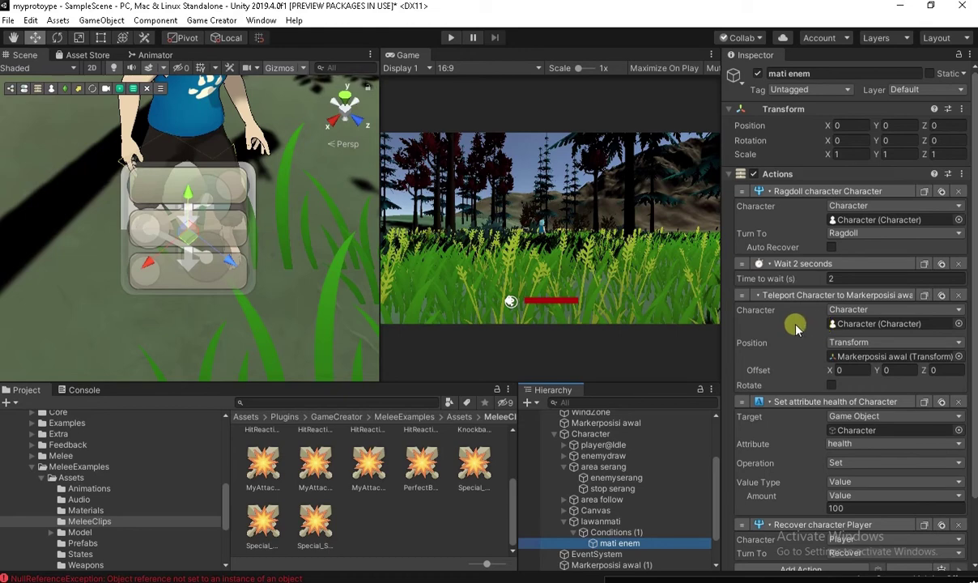
- Point the Recover action at Character instead of Player and start a new playtest
scroll(796, 328, "down", 3)
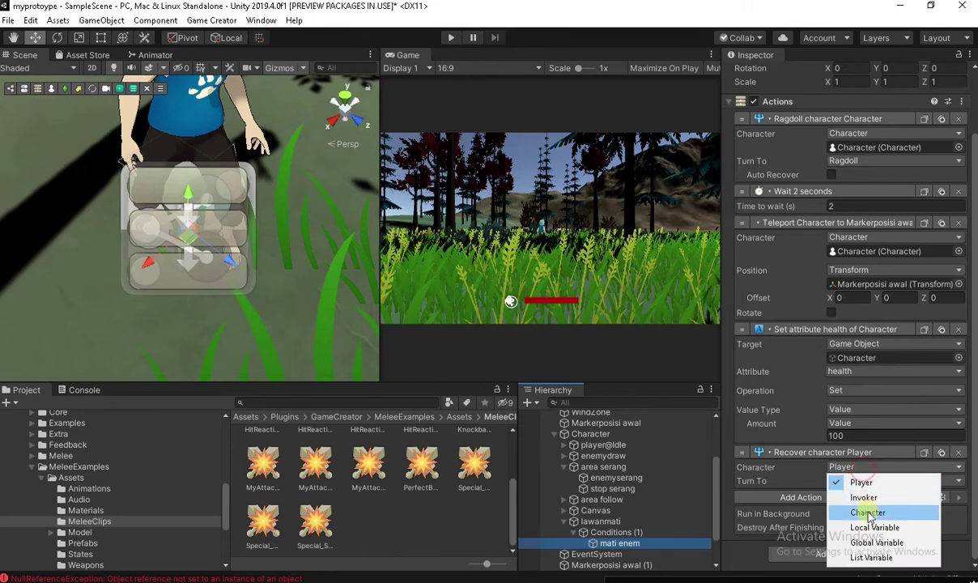
left_click(868, 513)
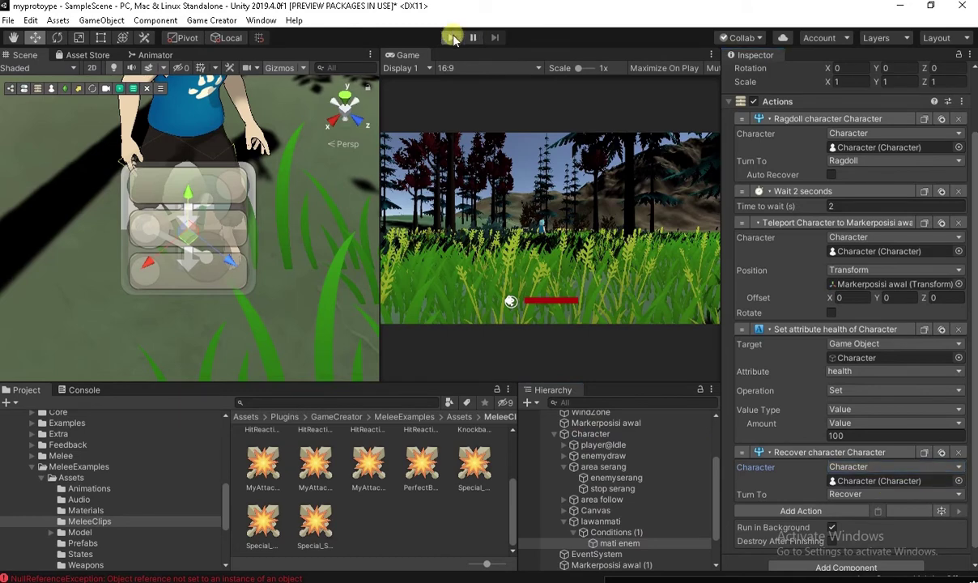
left_click(452, 38)
left_click(477, 183)
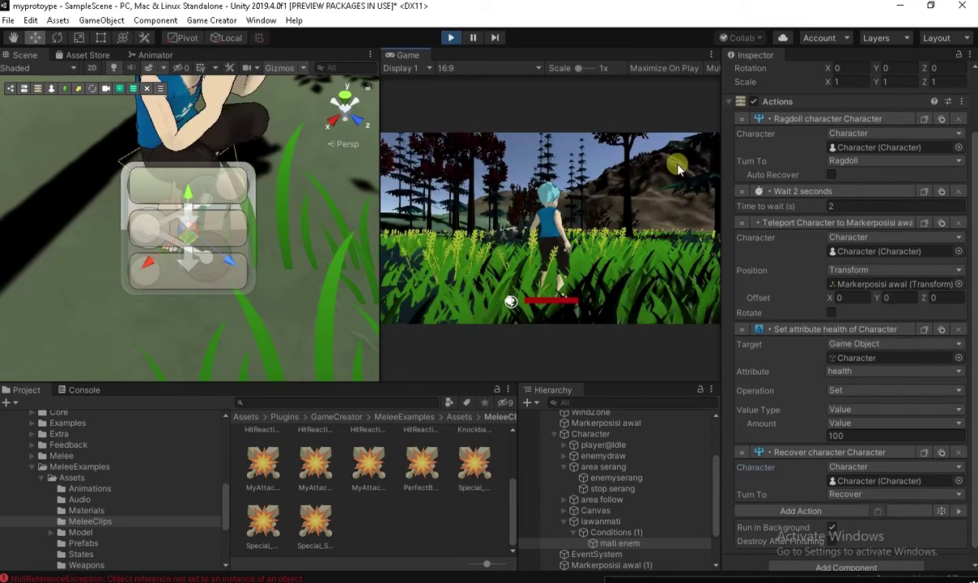
- Take control of the Game view and attack the enemy Character with repeated sword swings
left_click(567, 212)
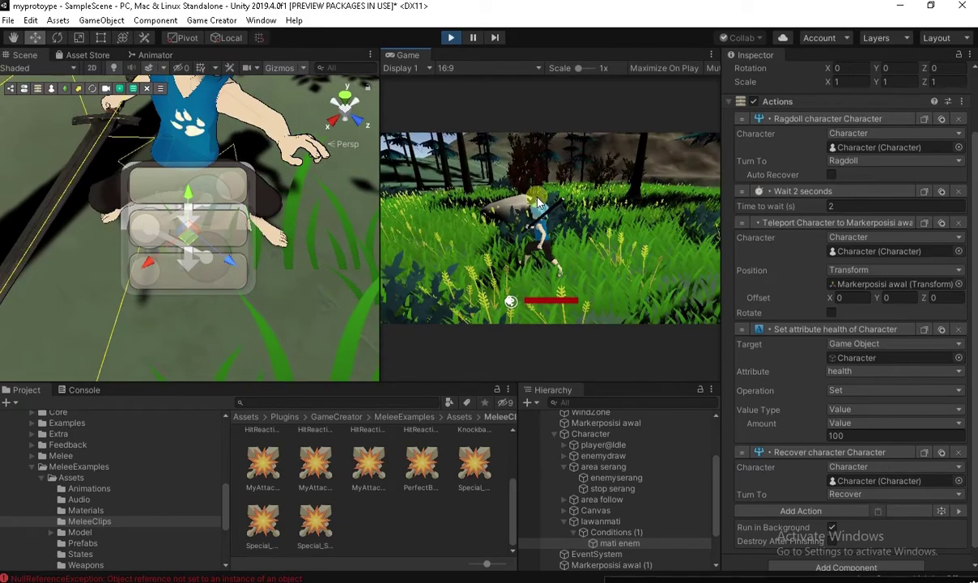
left_click(628, 199)
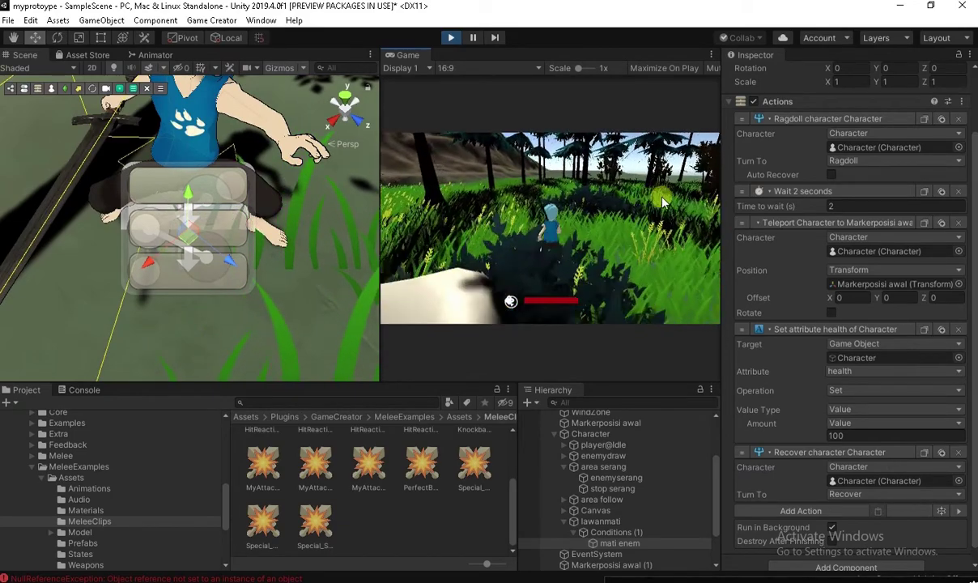
left_click(412, 201)
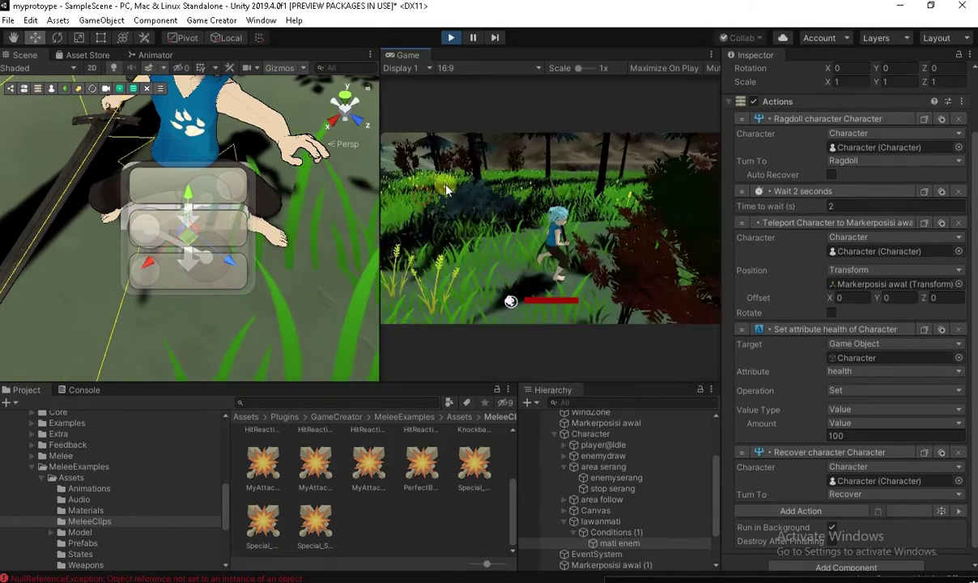
left_click(392, 192)
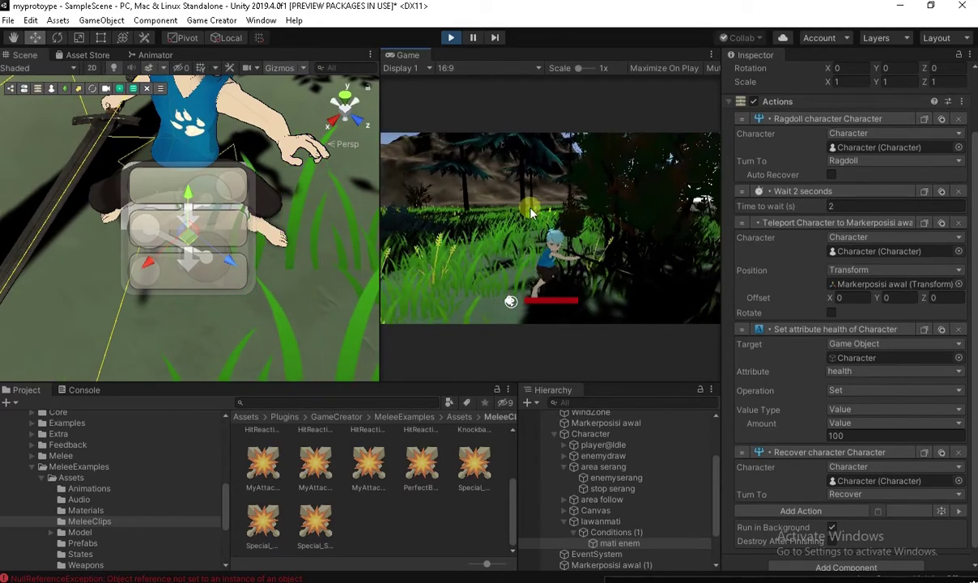
left_click(442, 188)
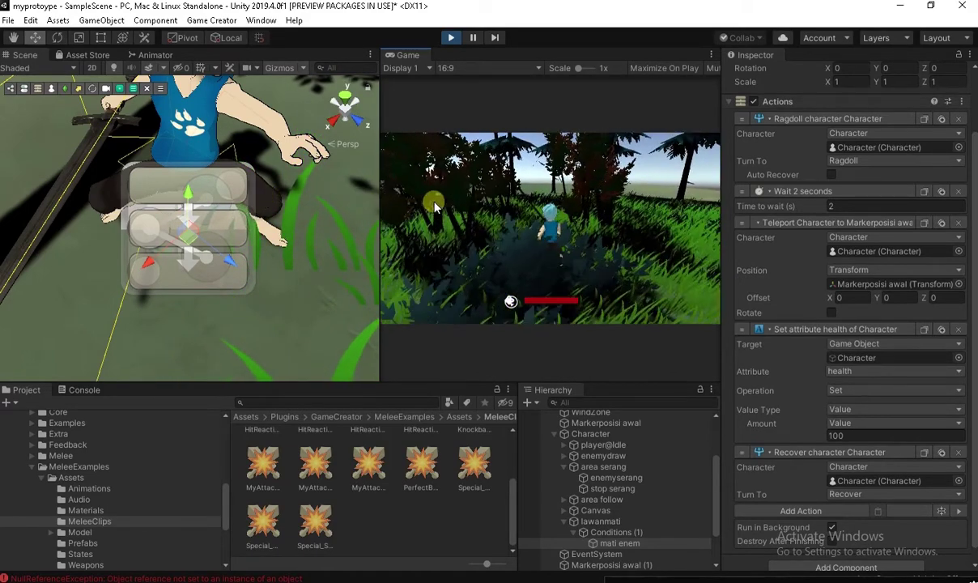
left_click(572, 198)
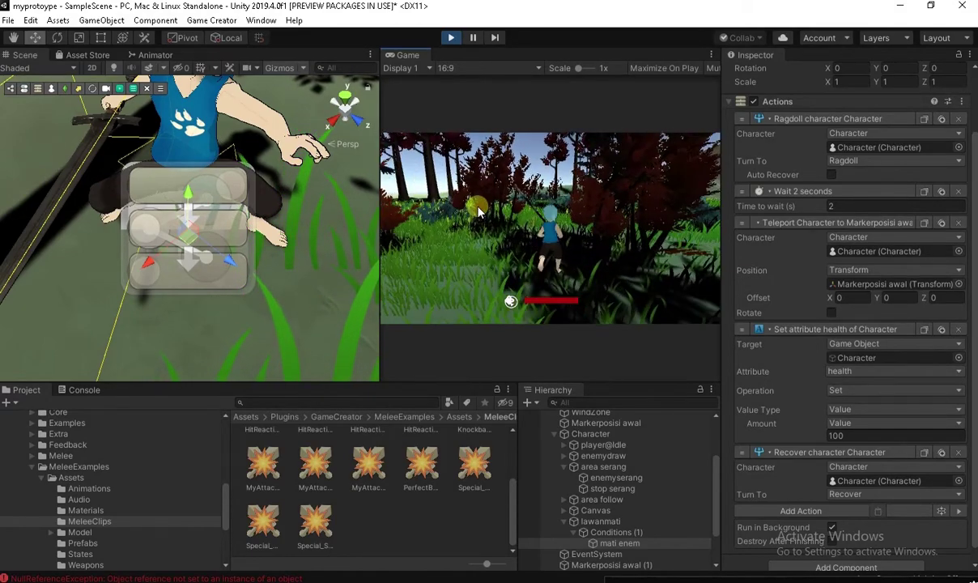
left_click(526, 204)
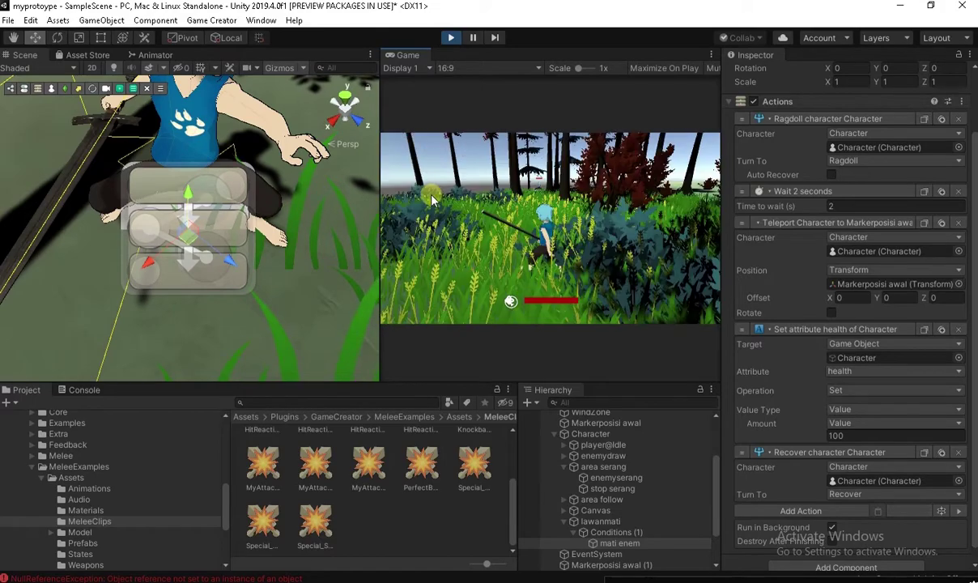
left_click(437, 200)
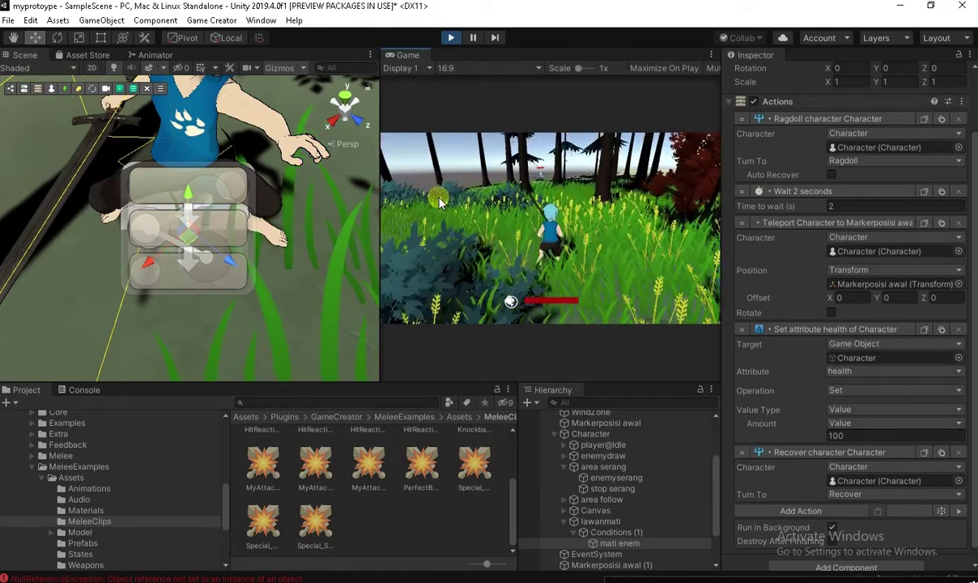
left_click(436, 203)
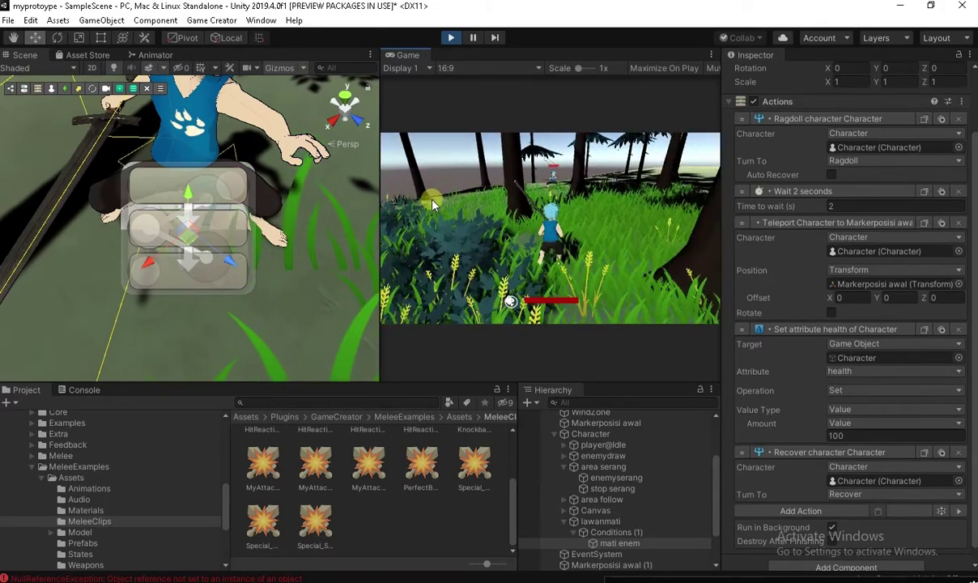
left_click(437, 208)
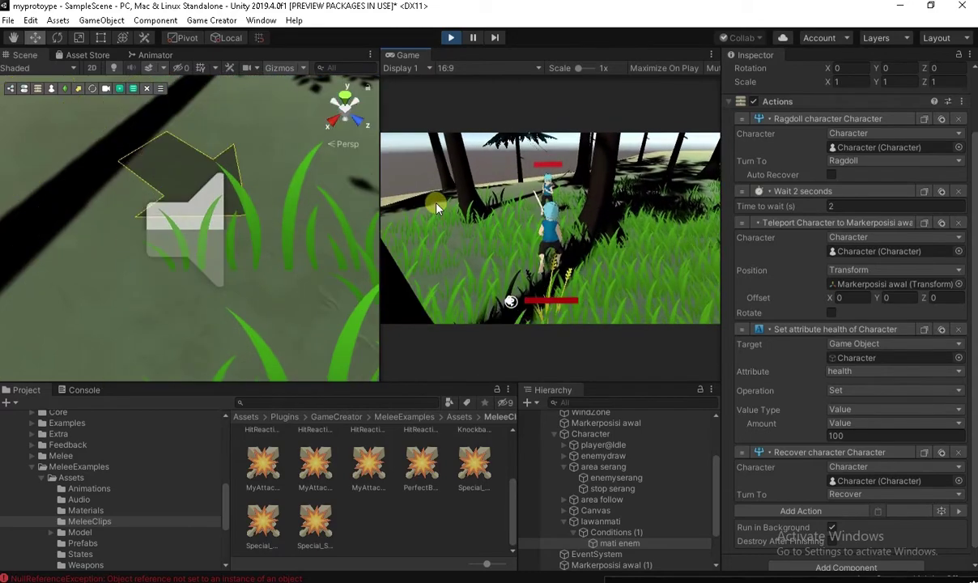
left_click(452, 212)
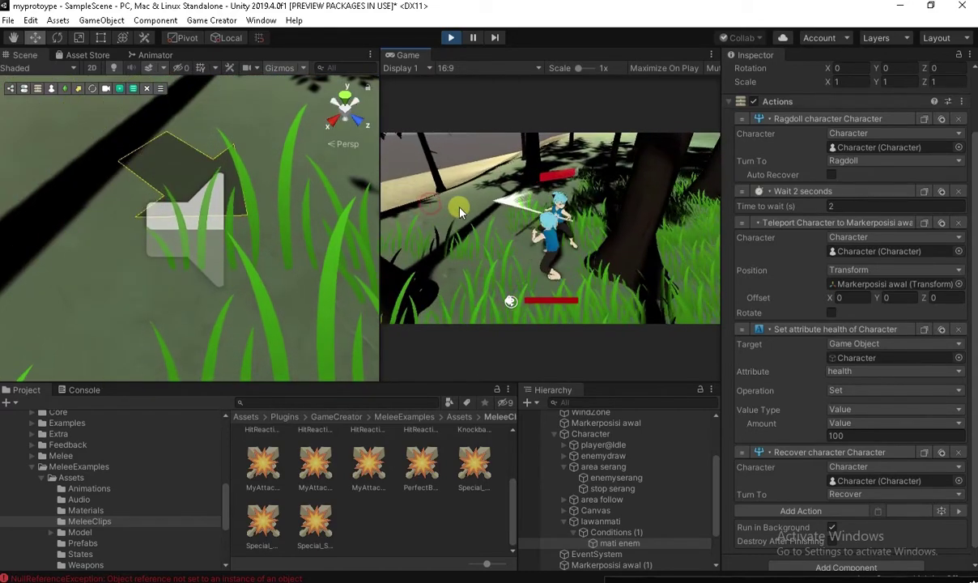
left_click(447, 213)
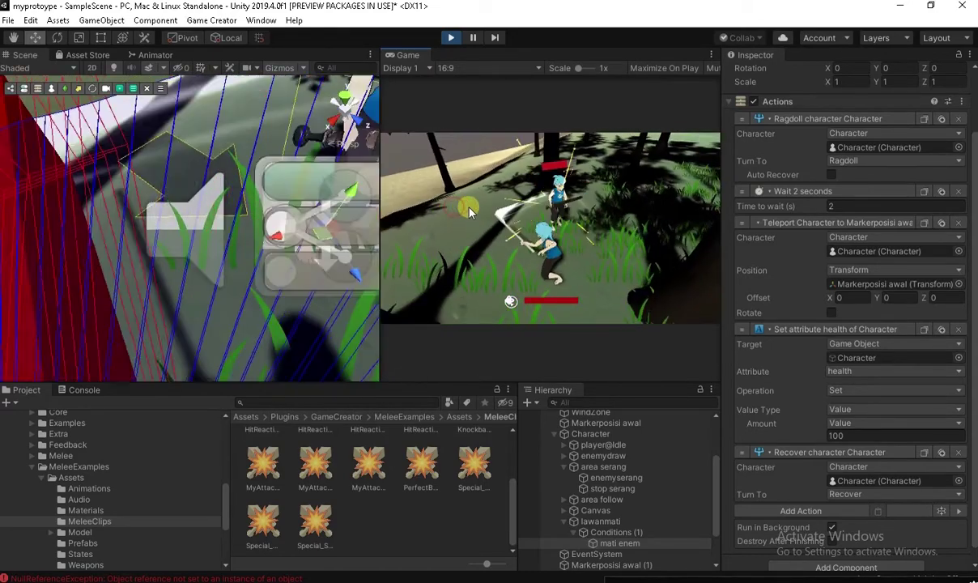
left_click(437, 208)
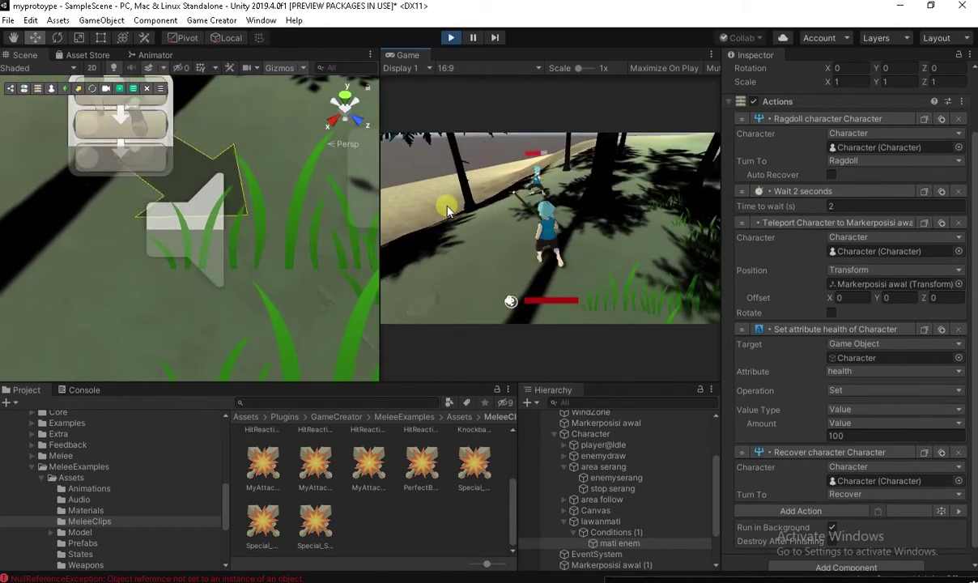
left_click(441, 207)
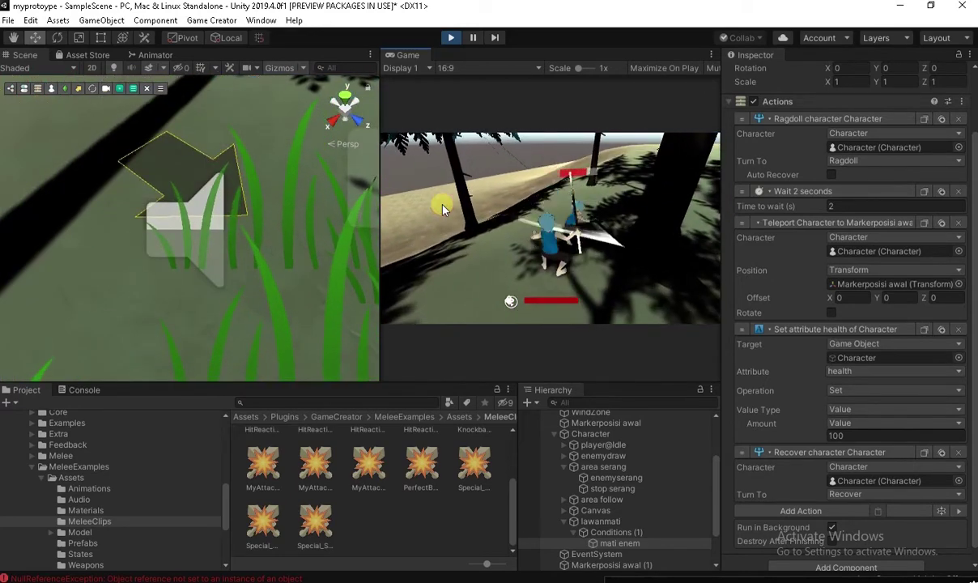
left_click(455, 208)
left_click(457, 210)
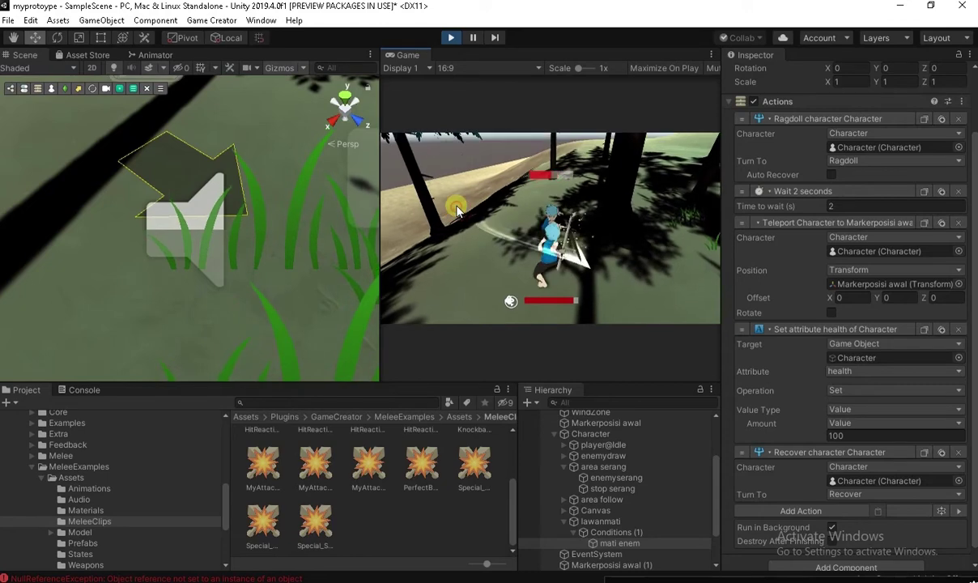
- Keep fighting with the camera following the enemy until GAMEOVER, then stop the playtest
mouse_move(456, 211)
left_mouse_down()
mouse_move(310, 205)
mouse_move(503, 248)
left_mouse_up()
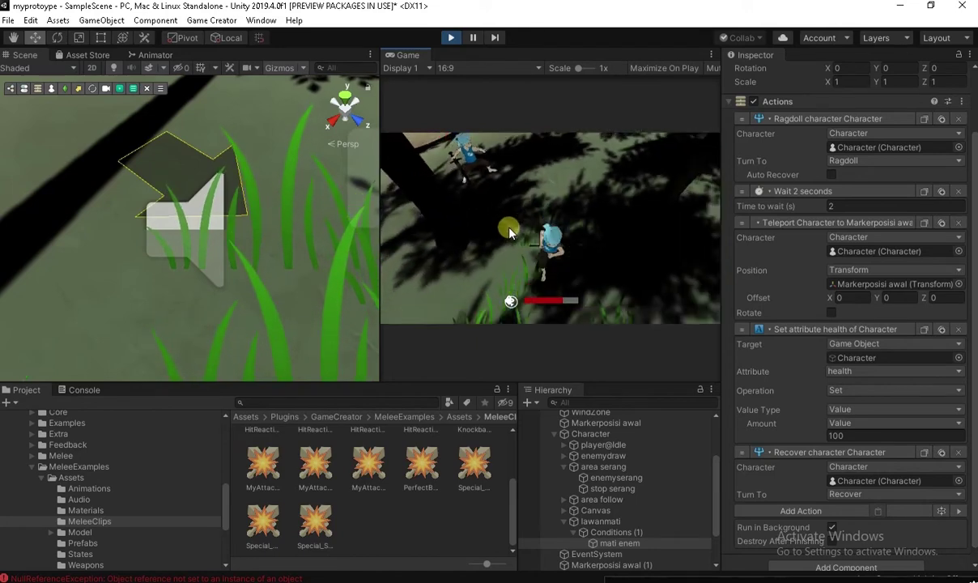
mouse_move(502, 248)
left_mouse_down()
mouse_move(469, 182)
mouse_move(485, 216)
mouse_move(634, 231)
mouse_move(561, 222)
left_mouse_up()
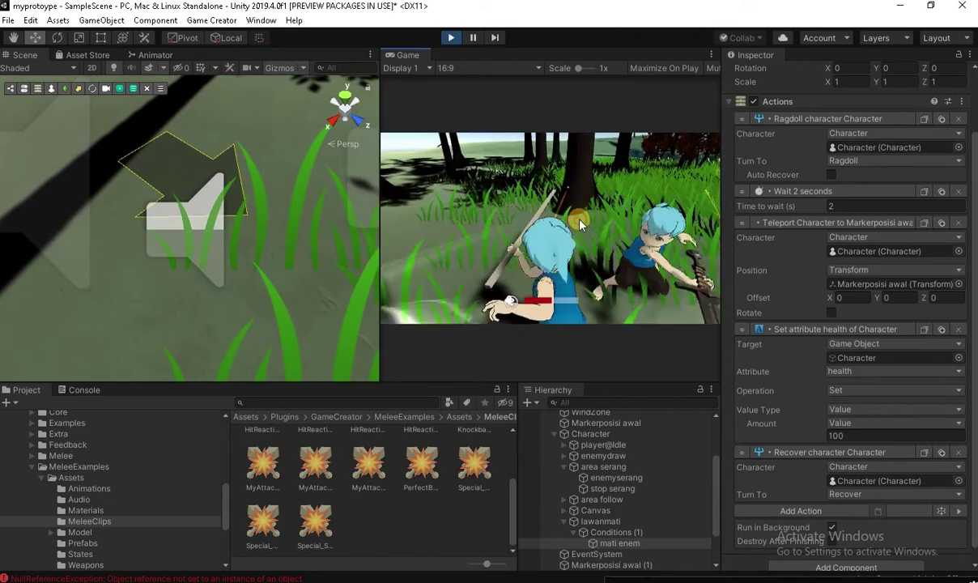
mouse_move(560, 222)
left_mouse_down()
mouse_move(591, 217)
mouse_move(538, 224)
left_mouse_up()
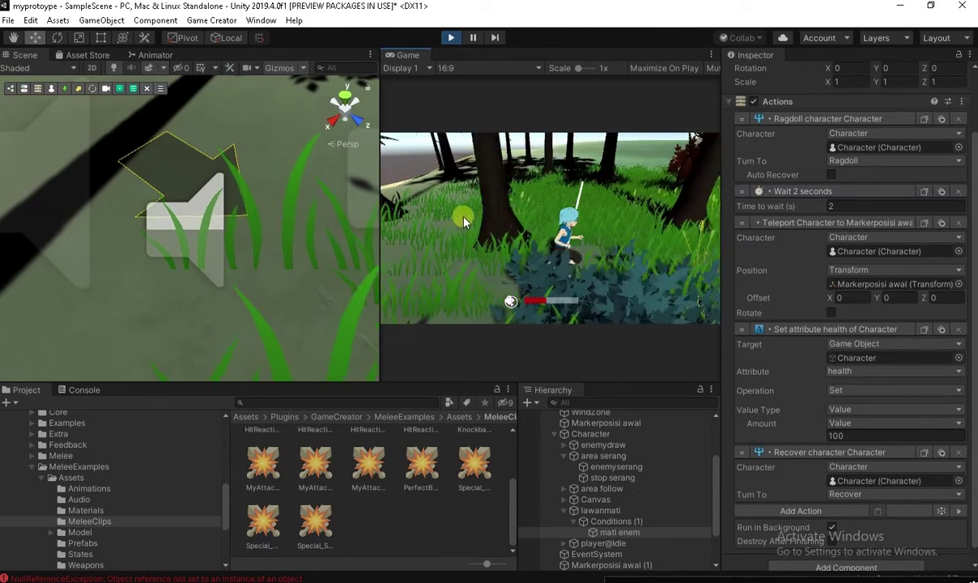
mouse_move(537, 224)
left_mouse_down()
mouse_move(429, 222)
mouse_move(460, 225)
left_mouse_up()
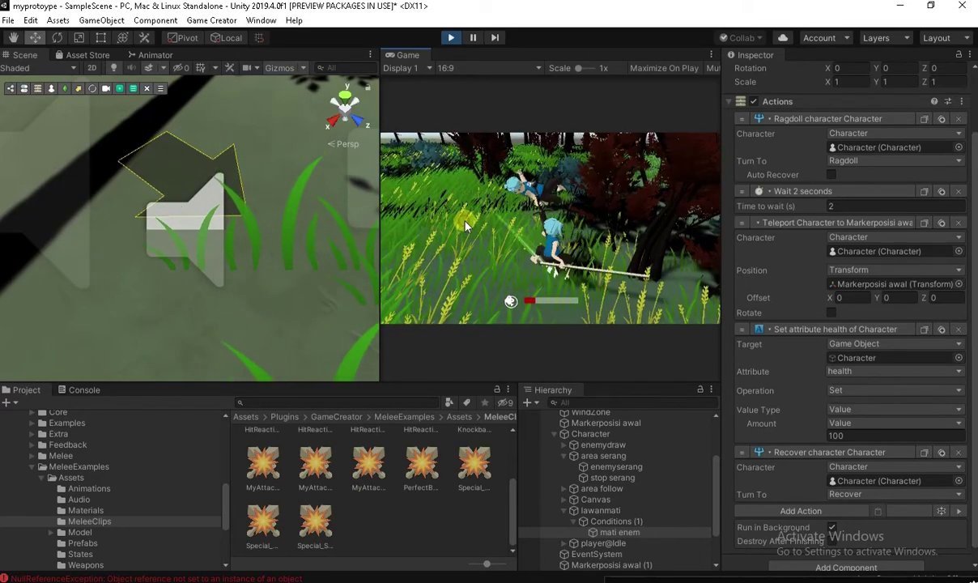
mouse_move(459, 224)
left_mouse_down()
mouse_move(469, 223)
mouse_move(385, 223)
mouse_move(460, 220)
mouse_move(476, 232)
mouse_move(425, 226)
mouse_move(466, 229)
left_mouse_up()
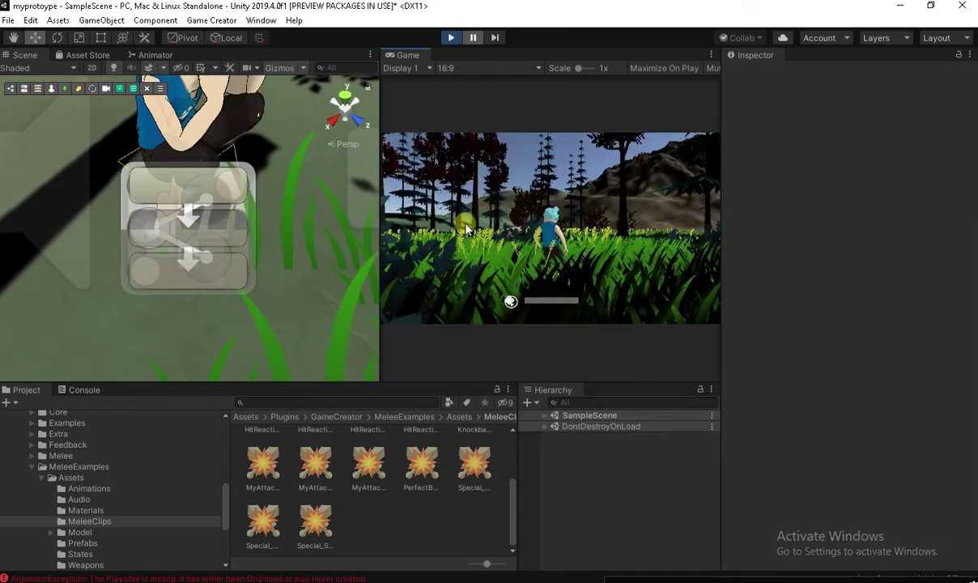
left_click(451, 38)
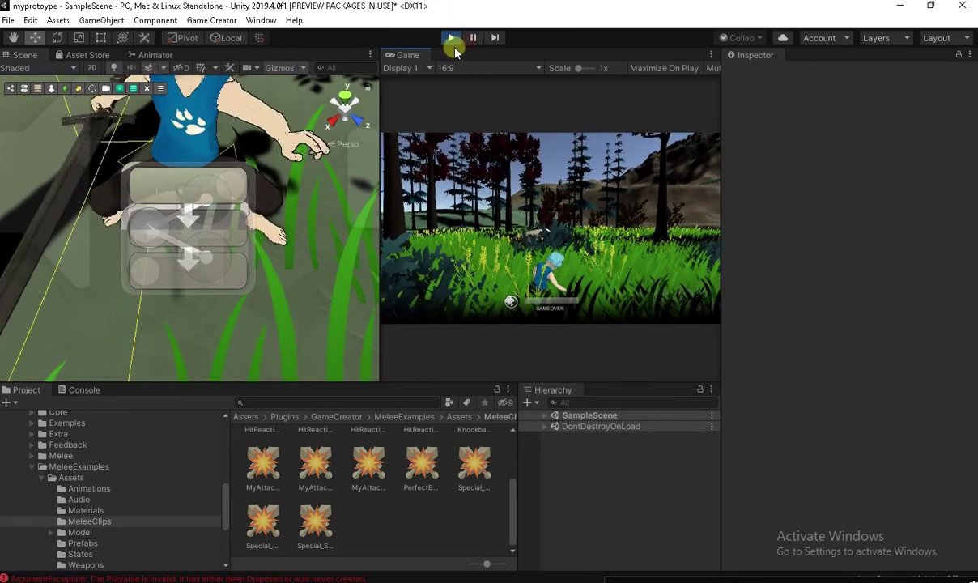